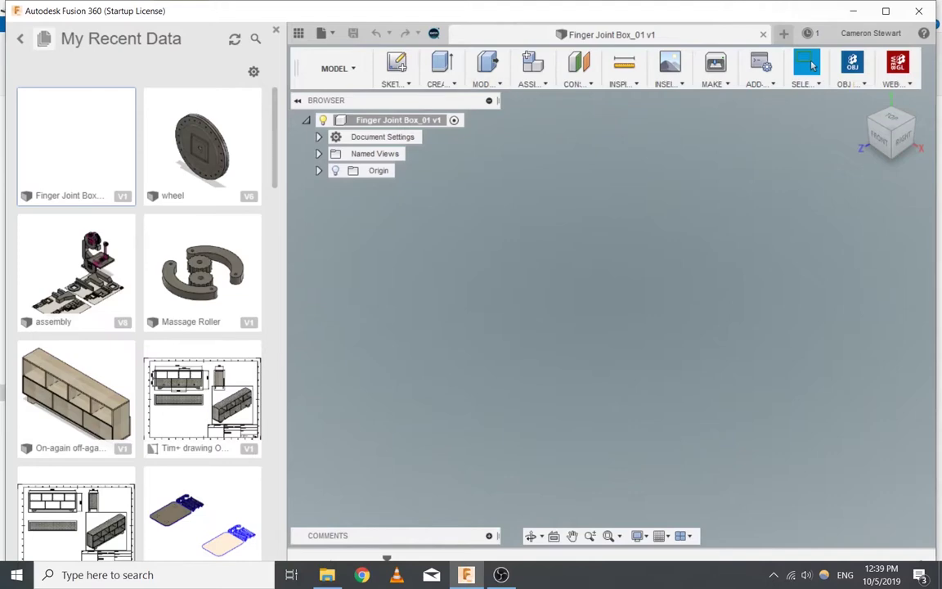
Step: Start a sketch on the horizontal origin plane and clear the data panel and sketch palette out of the way
left_click(396, 63)
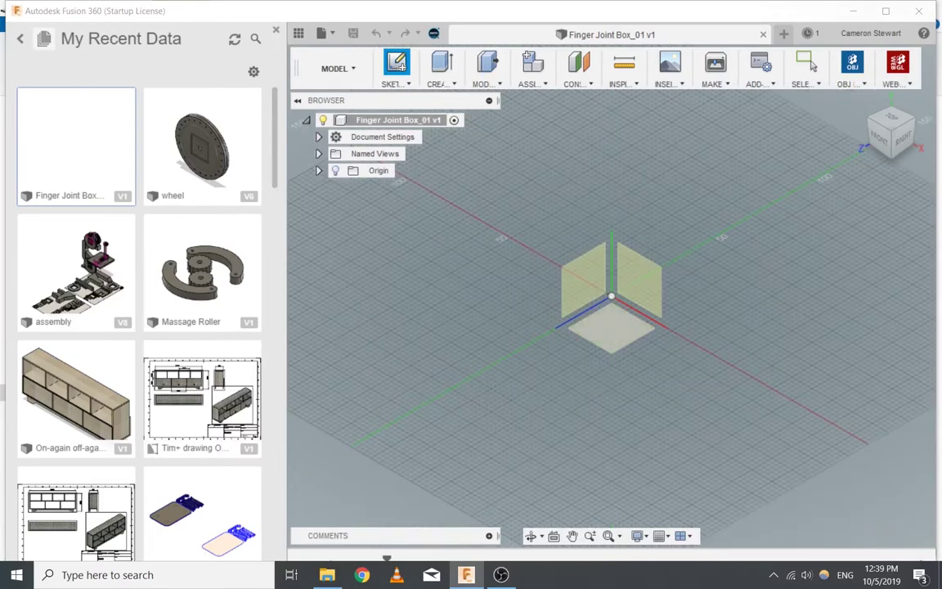
left_click(612, 329)
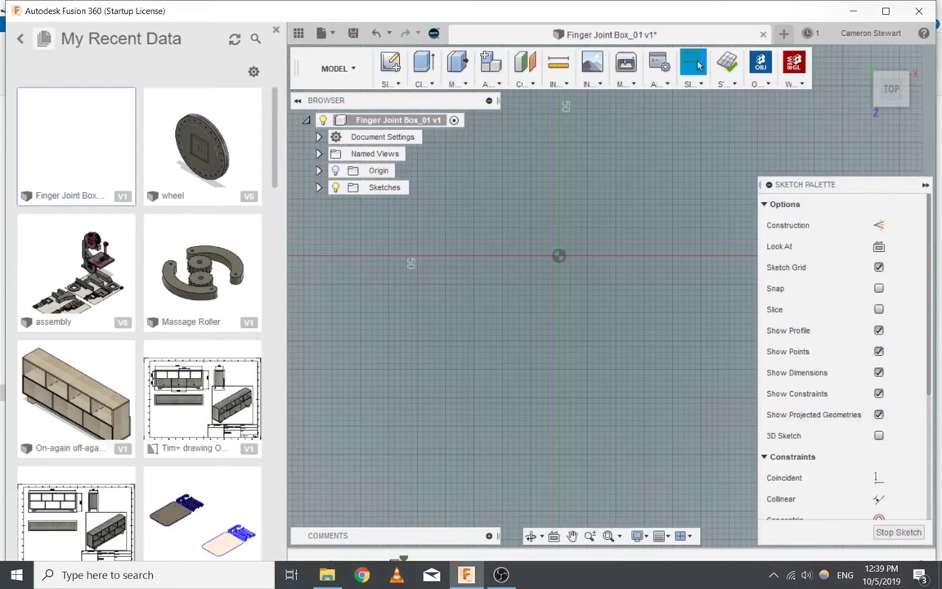
left_click(277, 30)
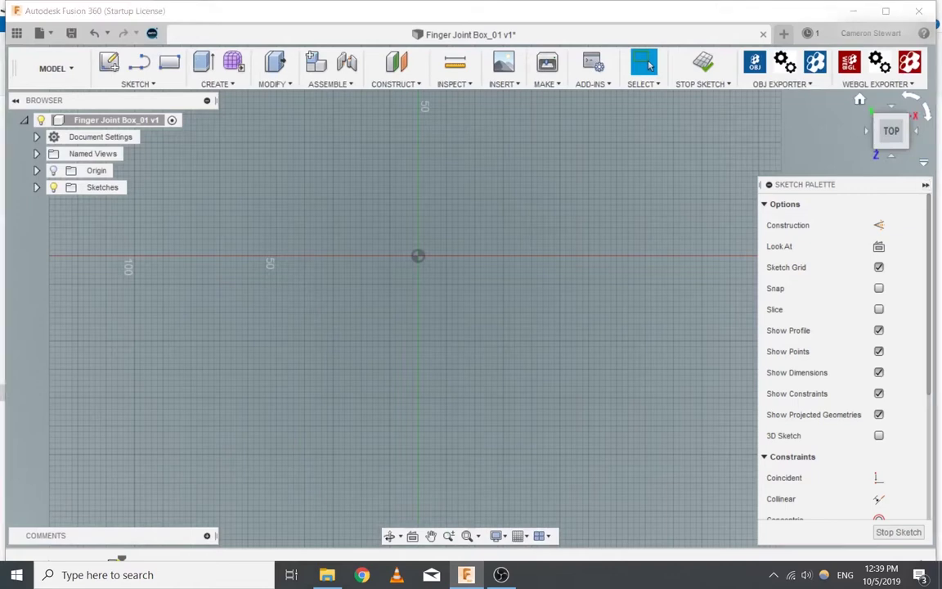
left_click(926, 185)
Step: Insert finger joint box.svg from the FOR CNC (E:) drive into the sketch with the default placement and scale
left_click(503, 83)
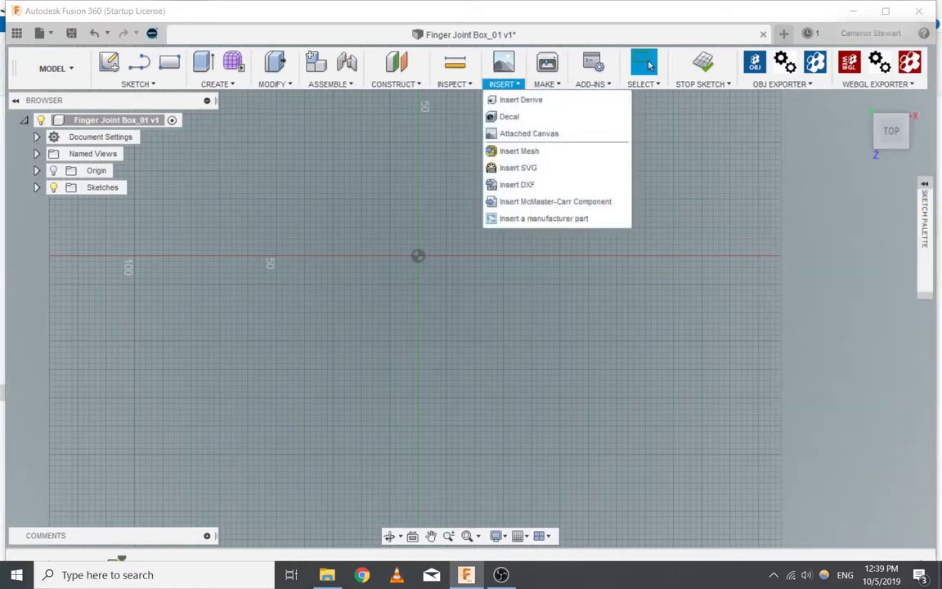
left_click(518, 168)
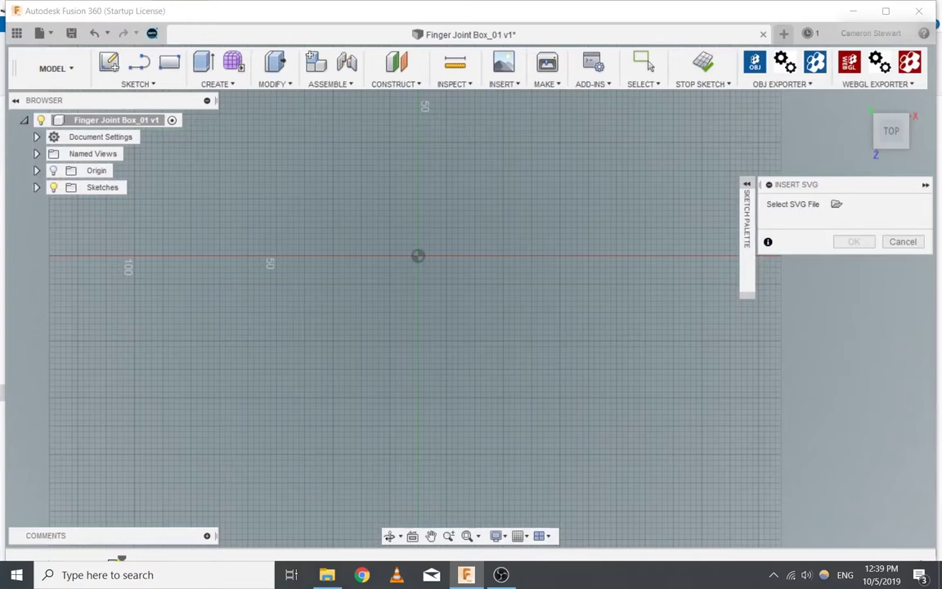
left_click(836, 205)
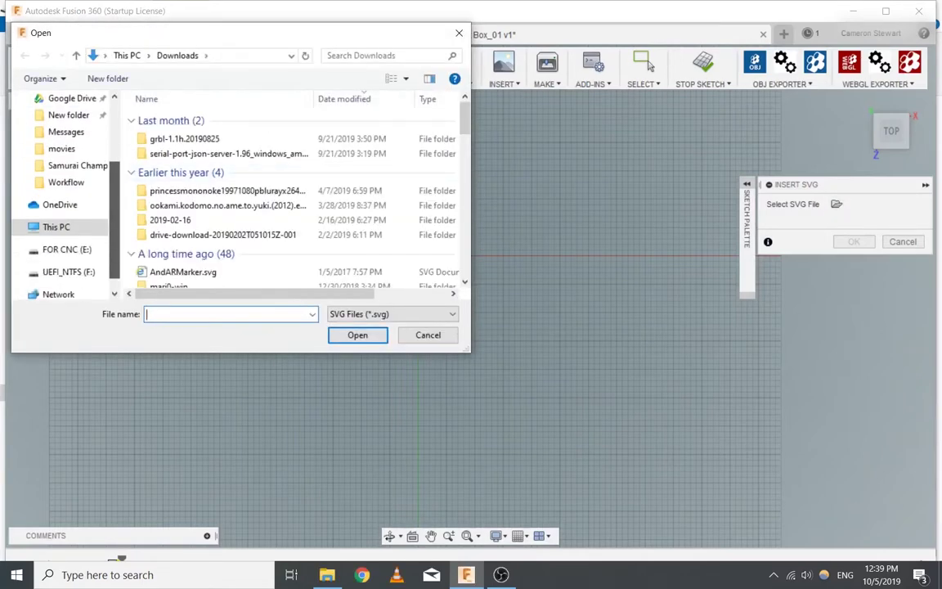
left_click(66, 249)
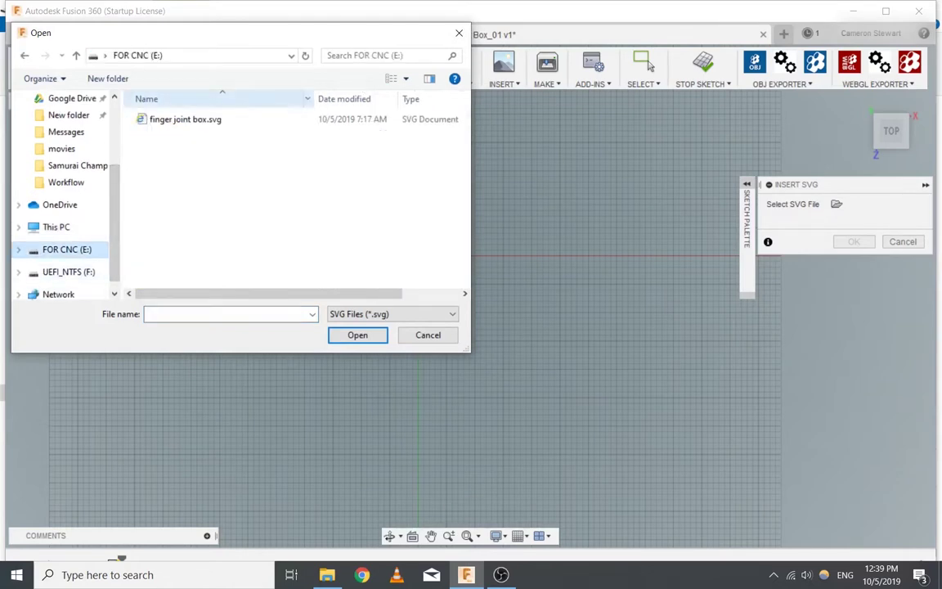
left_click(192, 120)
left_click(358, 335)
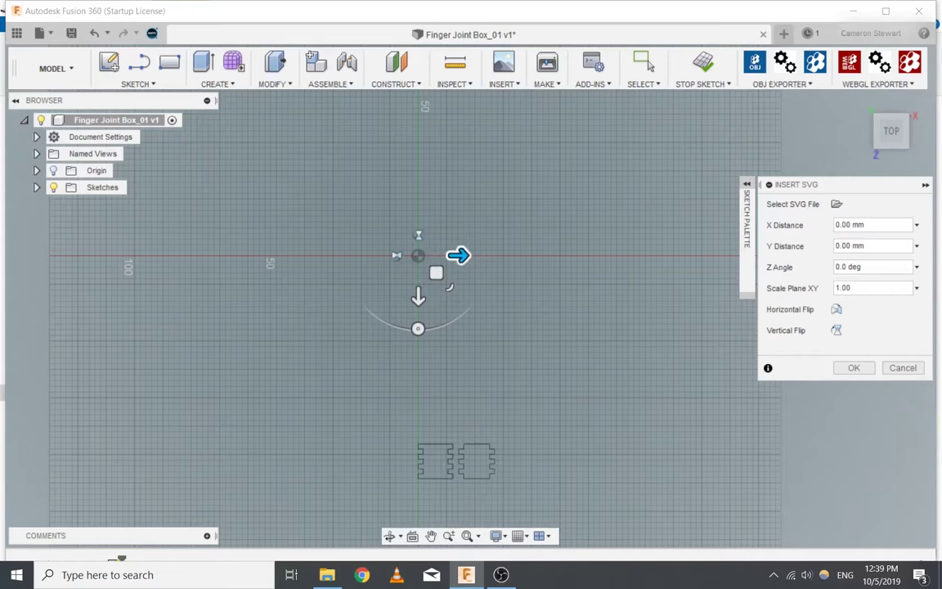
key("Return")
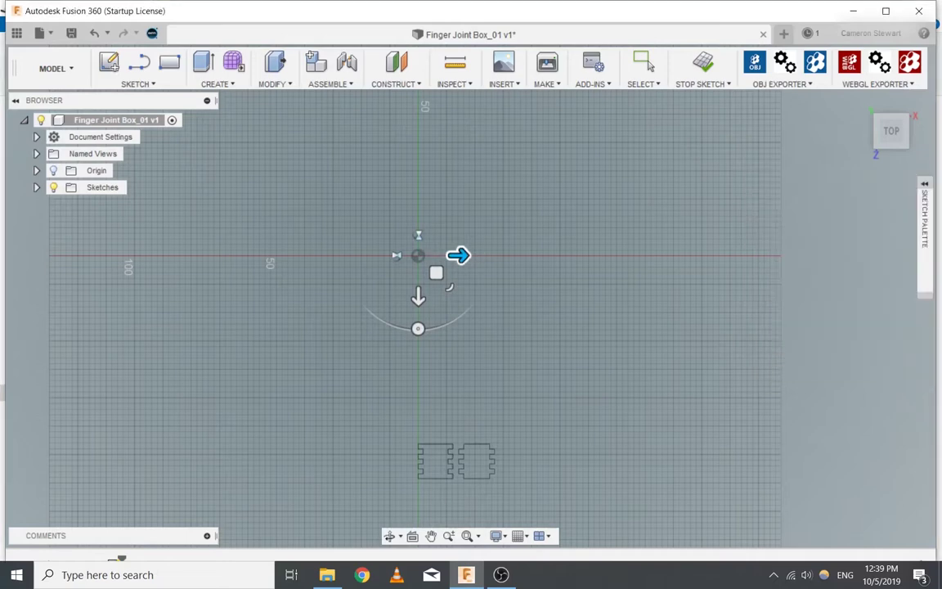
Step: Try to dimension the upper edge of the first imported finger-joint panel
scroll(455, 413, "up", 5)
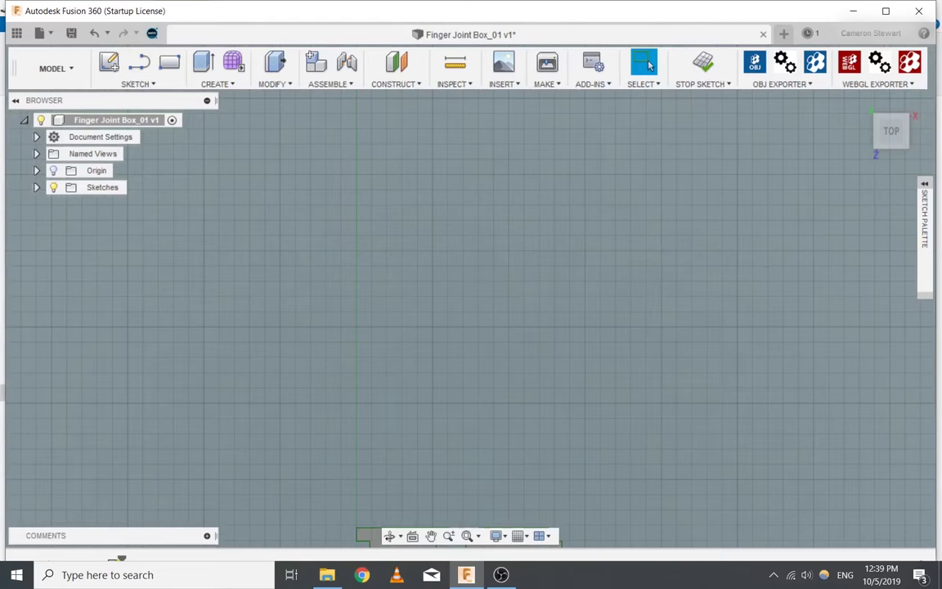
mouse_move(455, 413)
middle_mouse_down()
mouse_move(480, 266)
mouse_move(472, 134)
middle_mouse_up()
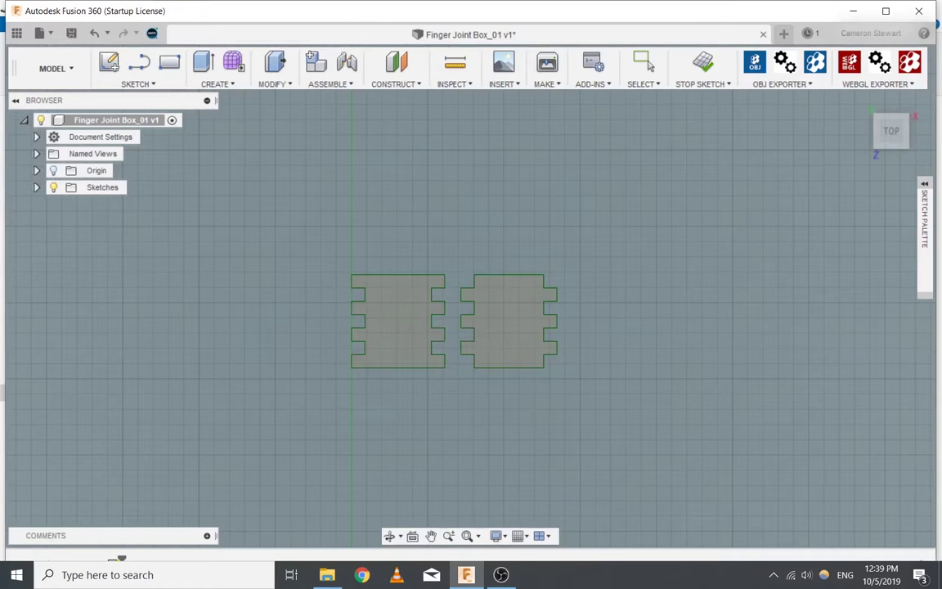
key("d")
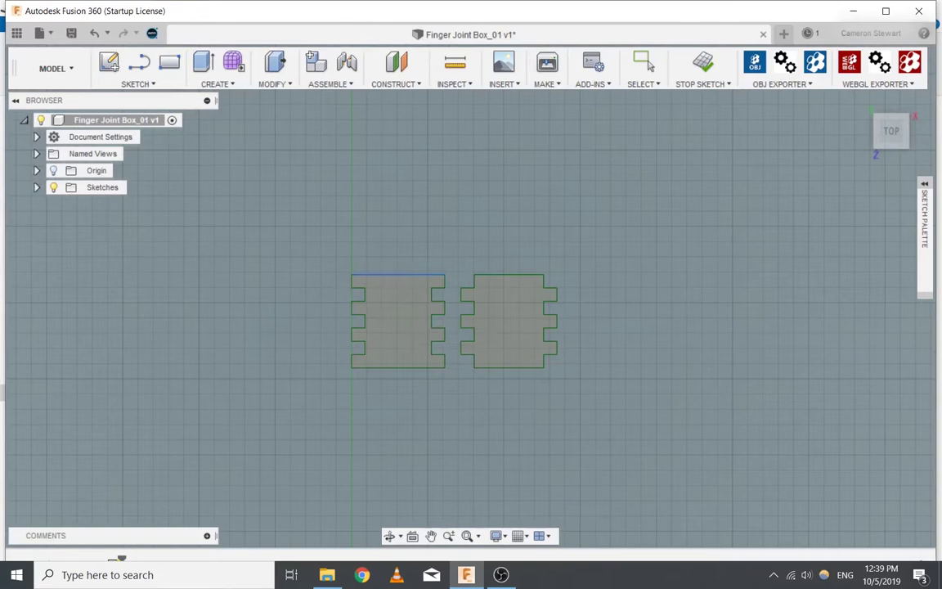
left_click(408, 275)
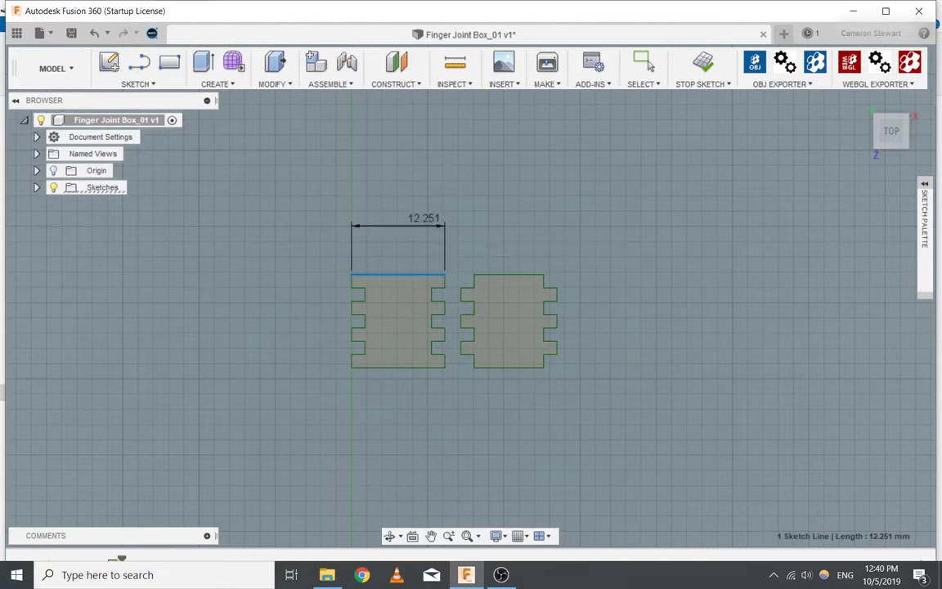
left_click(427, 221)
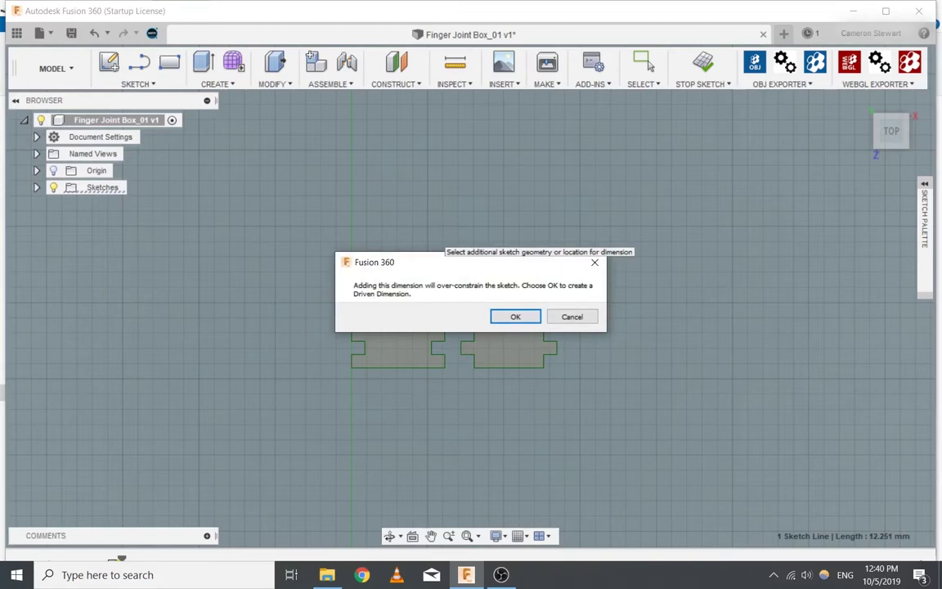
left_click(537, 316)
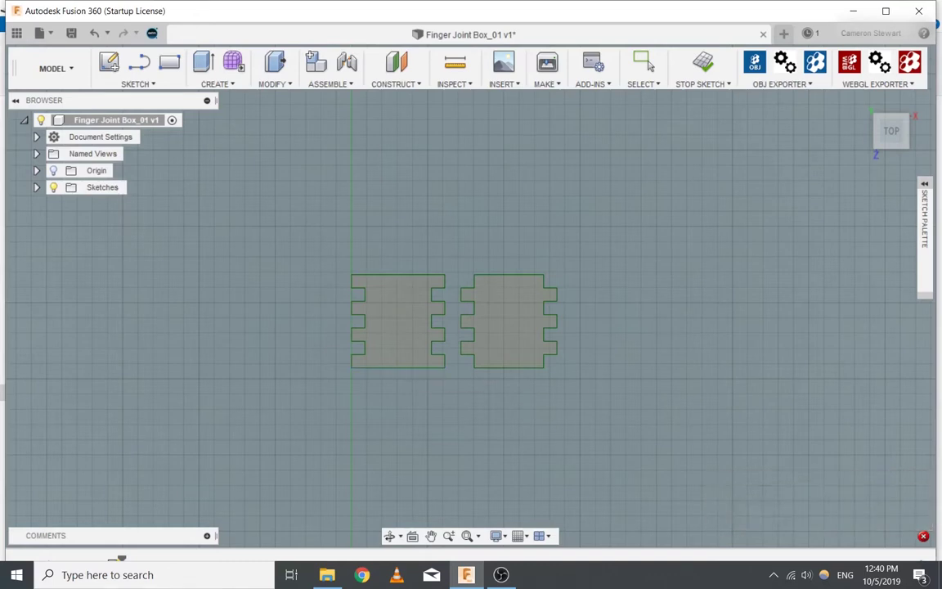
left_click(398, 275)
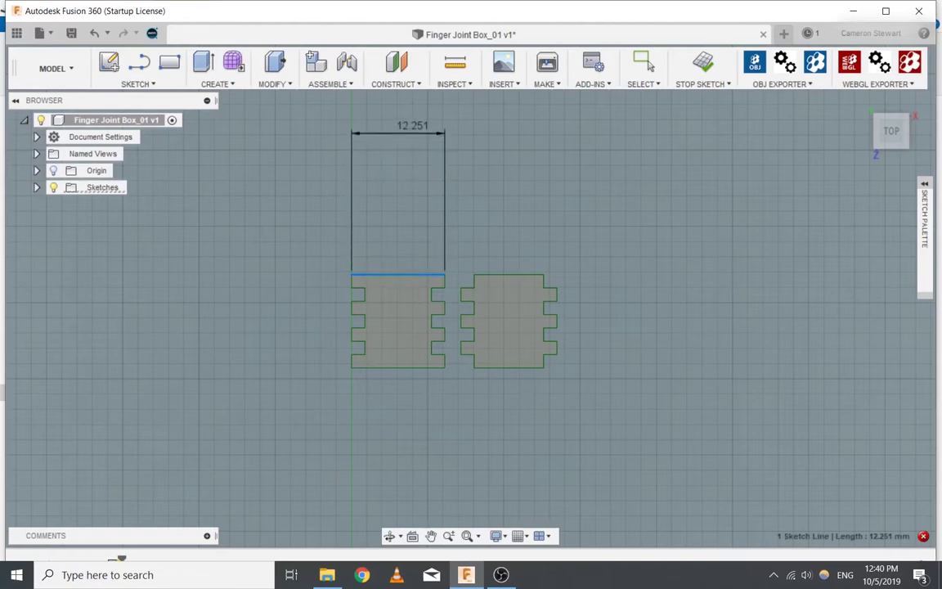
right_click(398, 175)
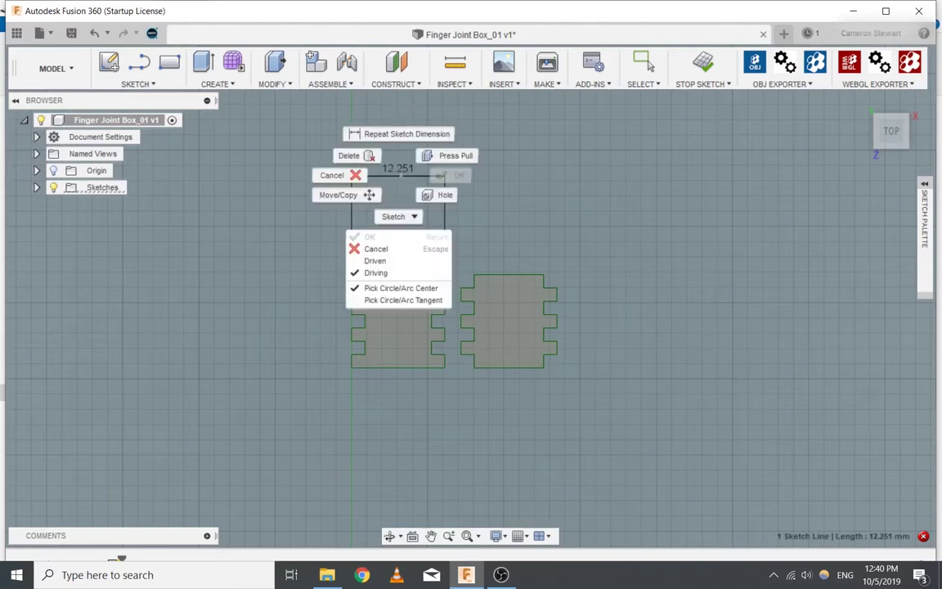
left_click(406, 173)
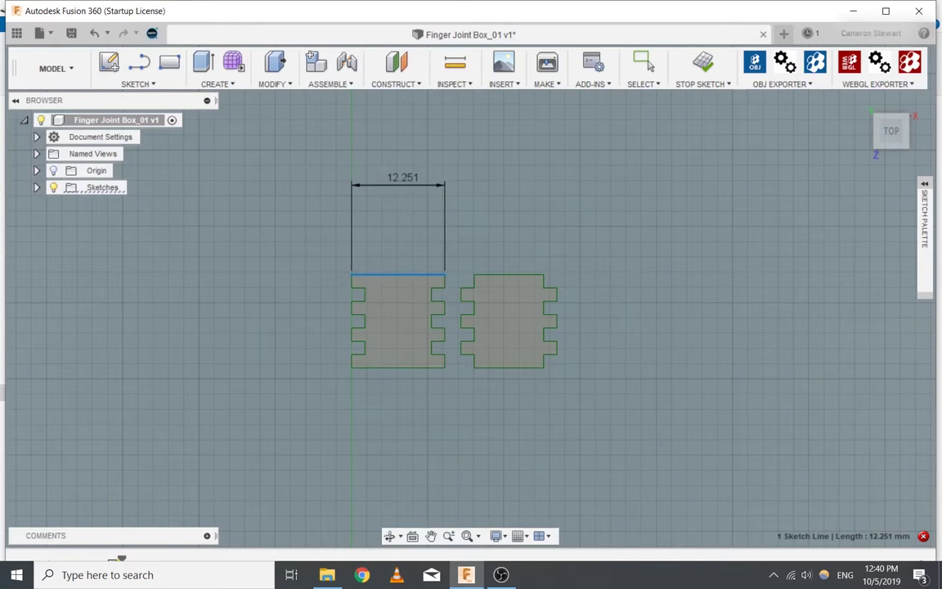
left_click(649, 66)
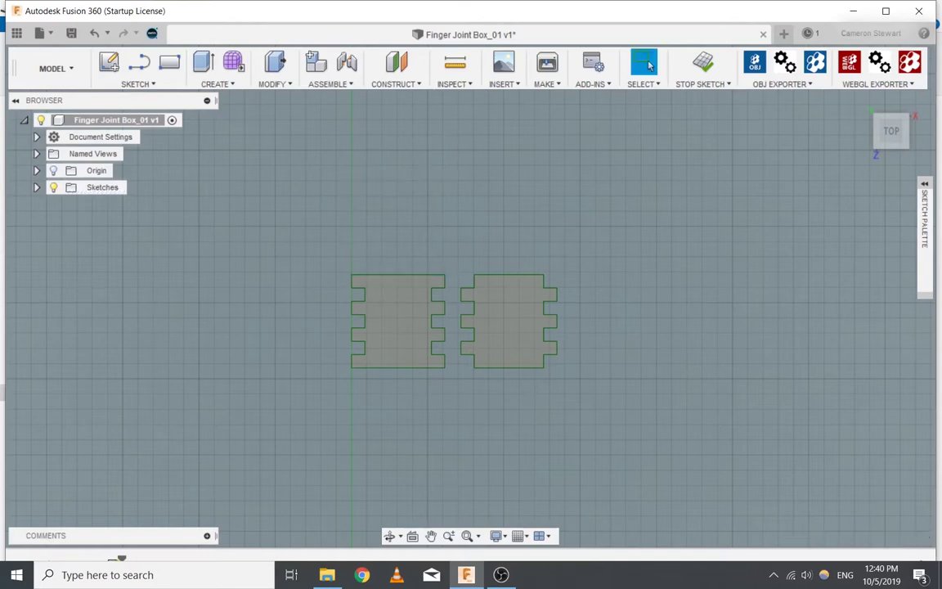
Step: Try to scale both imported panel outlines by a factor of 20 about the origin using Sketch Scale
key("s")
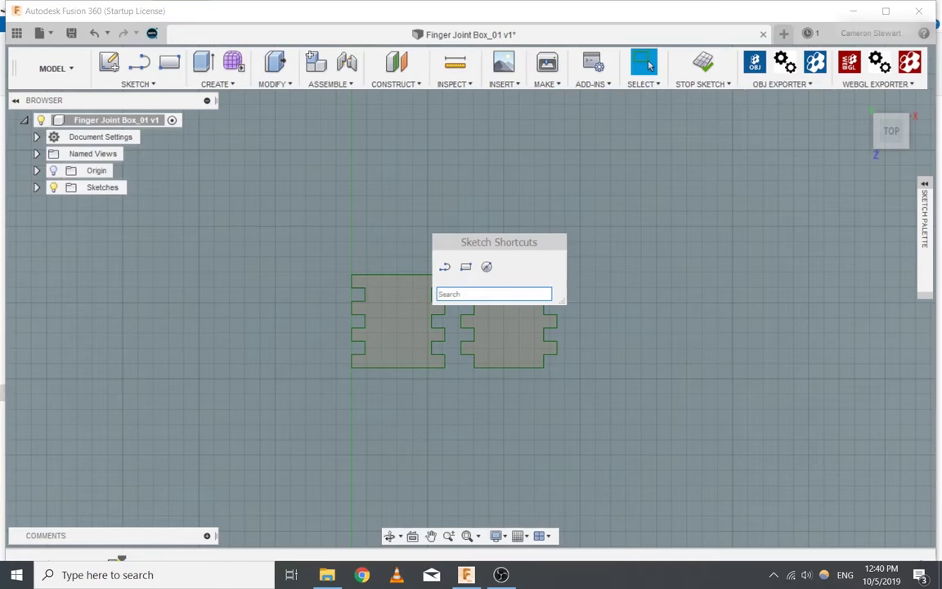
type("sca")
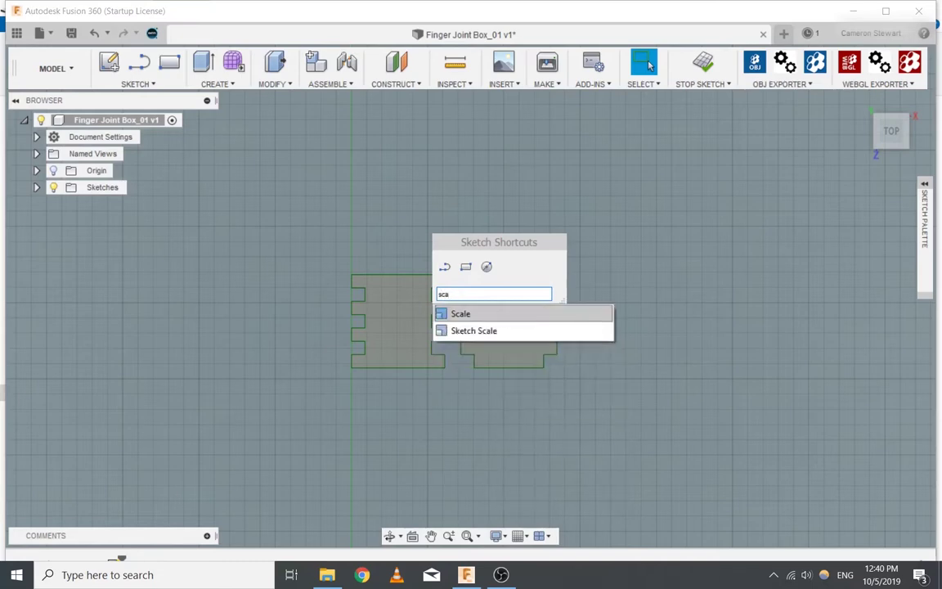
key("Down")
key("Up")
key("Down")
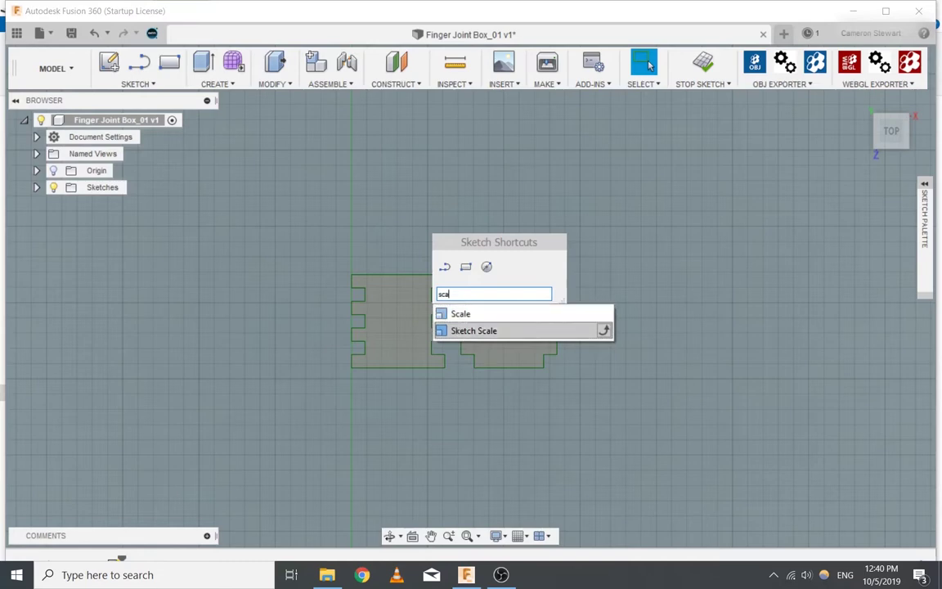
key("Return")
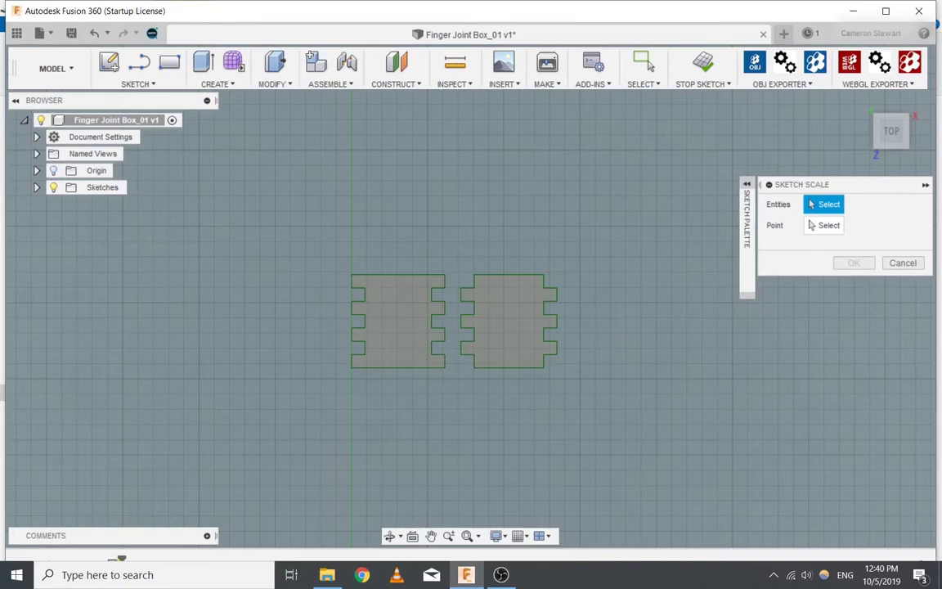
mouse_move(639, 204)
left_mouse_down()
mouse_move(252, 395)
mouse_move(336, 445)
mouse_move(322, 442)
left_mouse_up()
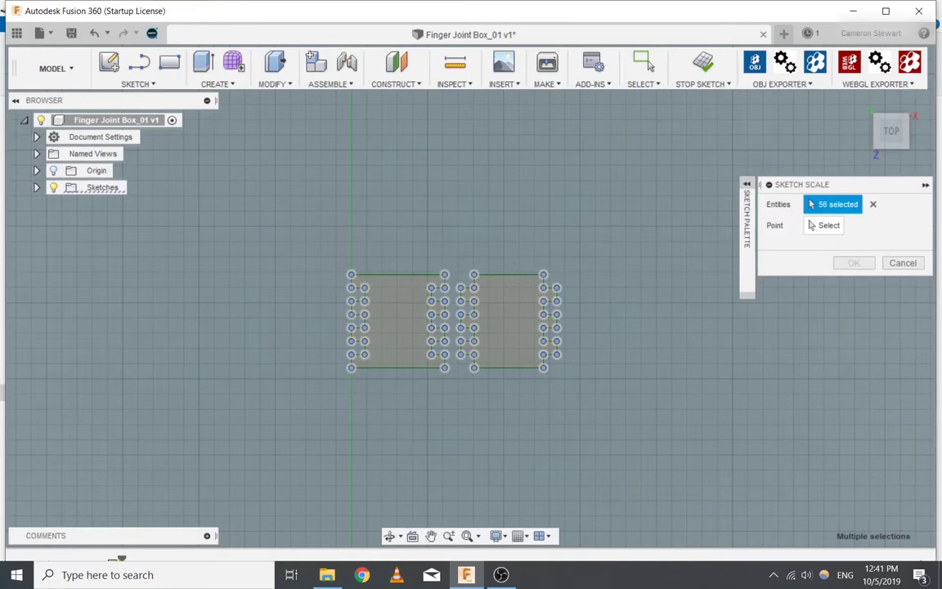
left_click(825, 225)
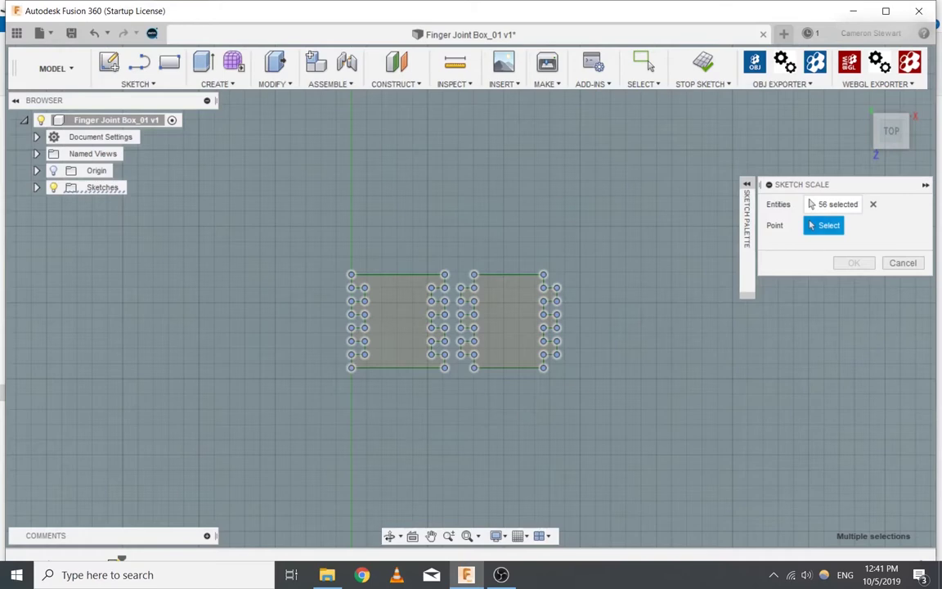
scroll(257, 284, "down", 3)
scroll(298, 155, "down", 3)
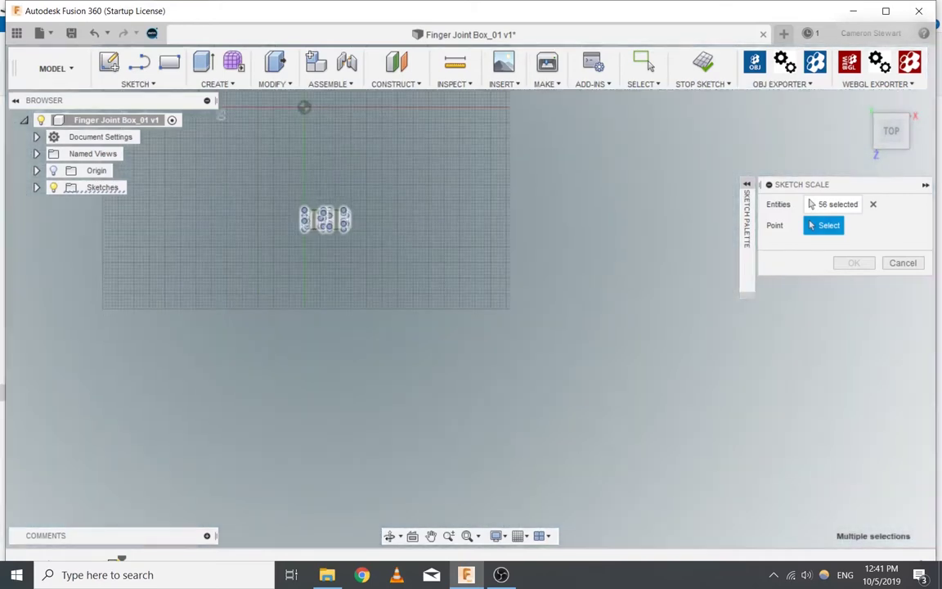
left_click(304, 107)
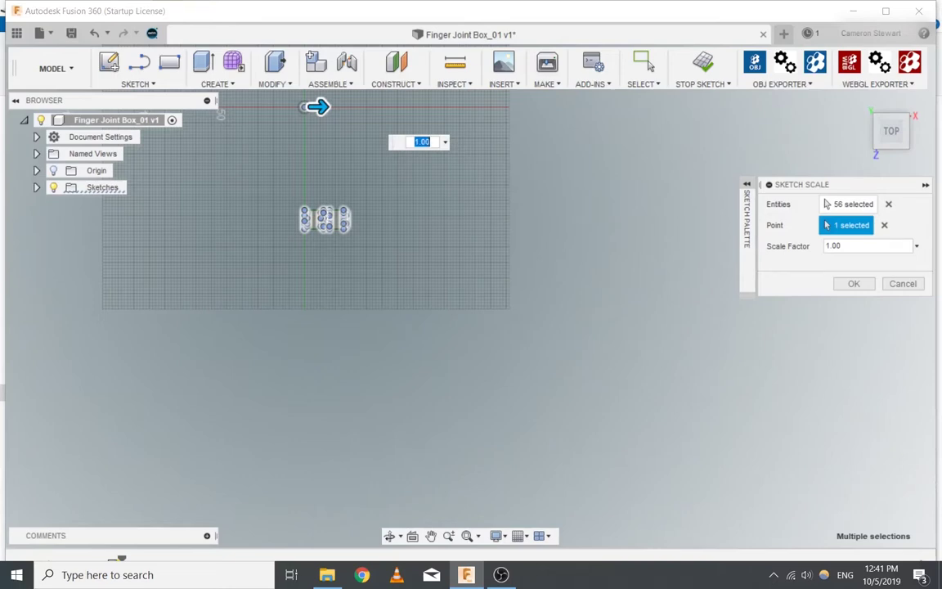
left_click(853, 246)
left_click_drag(842, 246, 822, 246)
type("20")
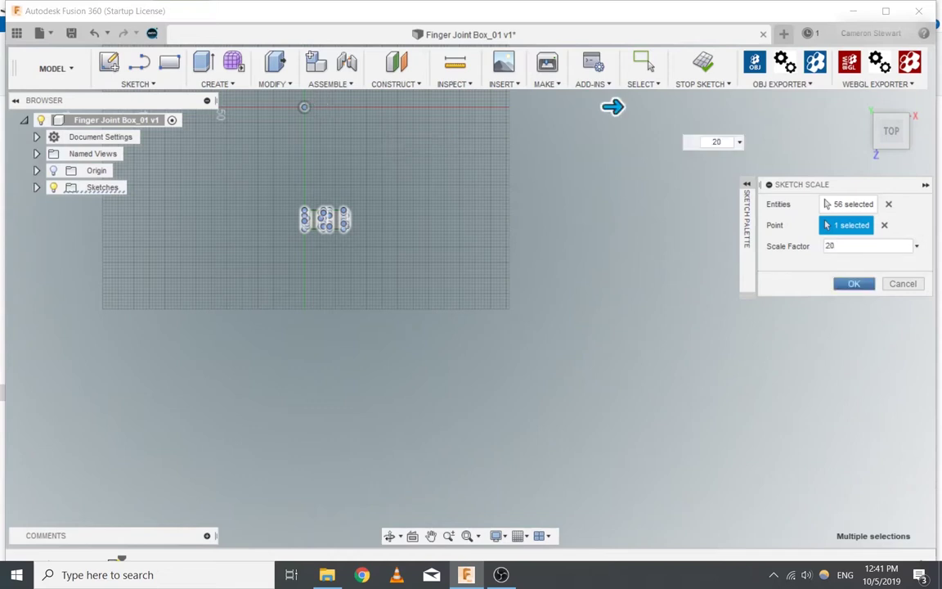
key("Return")
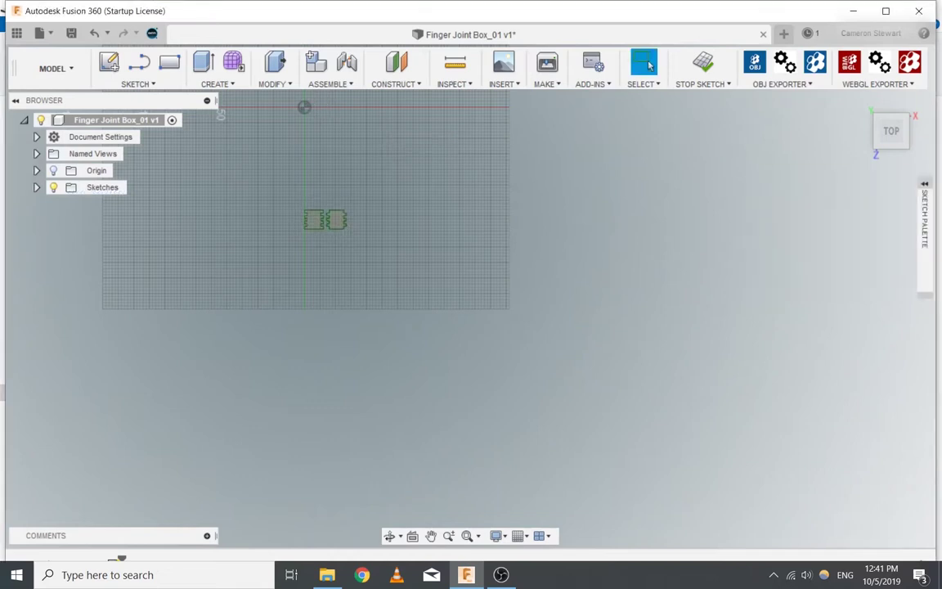
Step: Check the length of the first panel's upper edge after the scaling attempt
scroll(315, 194, "down", 1)
scroll(319, 198, "up", 5)
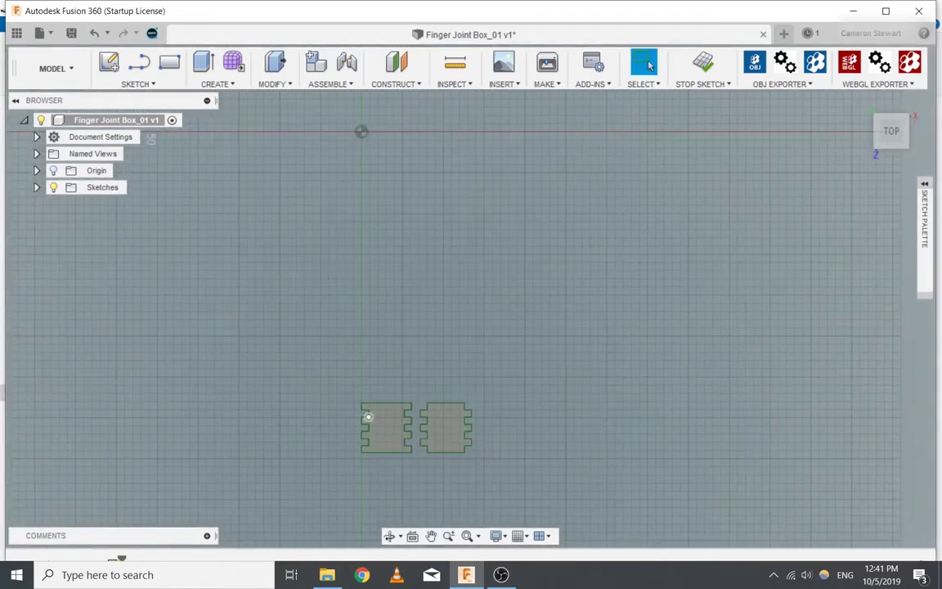
left_click(386, 403)
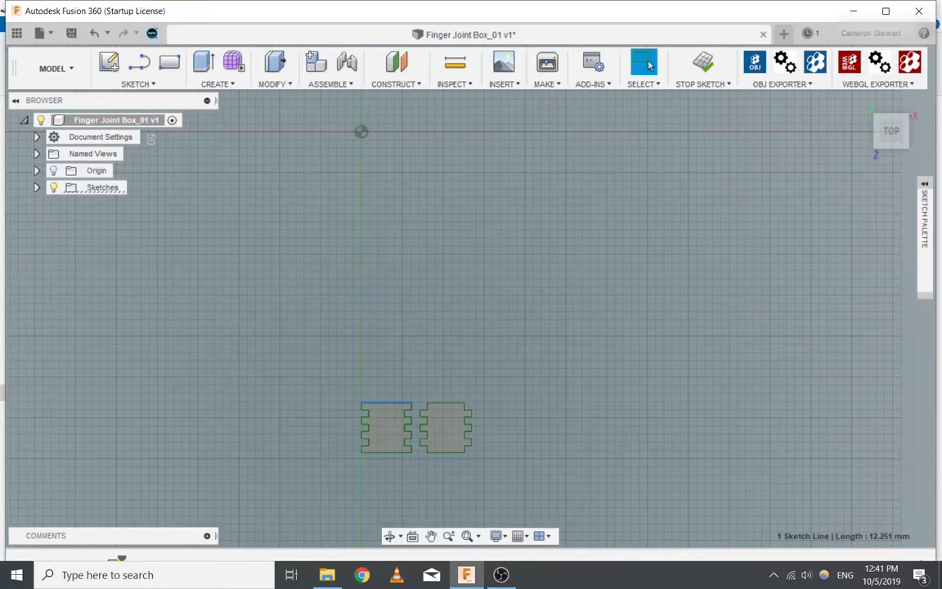
key("d")
middle_click_drag(388, 358, 399, 306)
key("Escape")
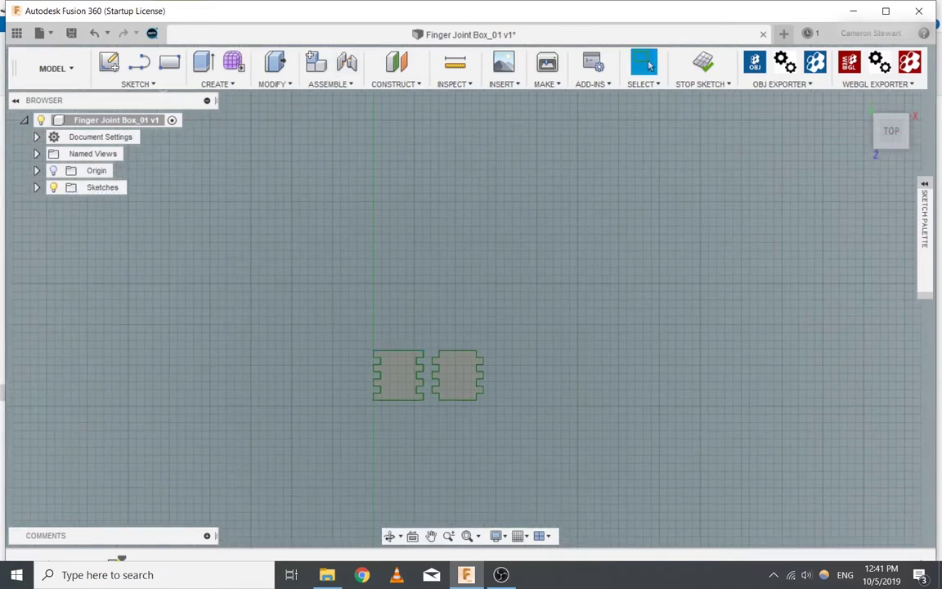
Step: Try again to scale both panel outlines by a factor of 20 with Sketch Scale, using the origin as the base point
left_click_drag(316, 488, 577, 301)
type("s")
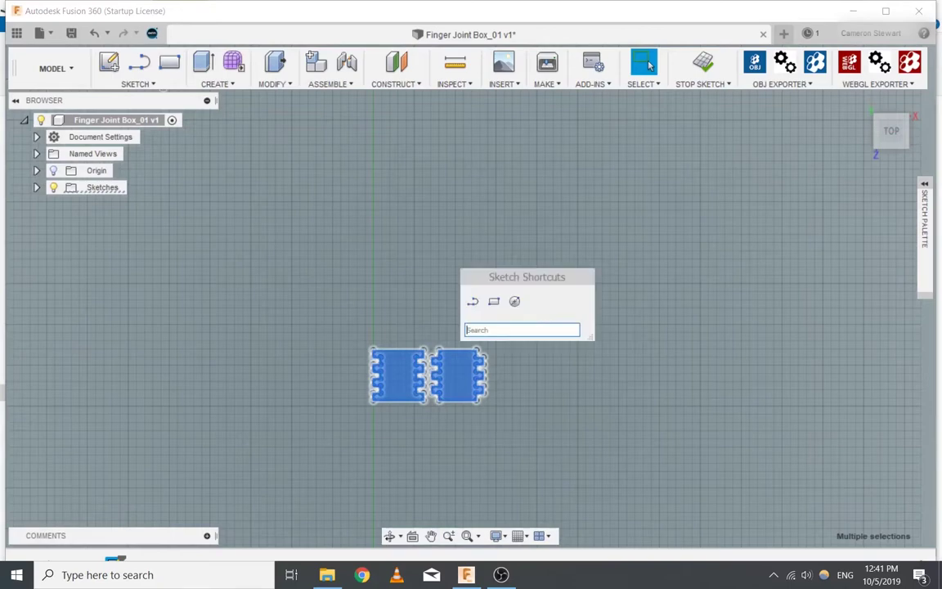
type("sca")
key("Return")
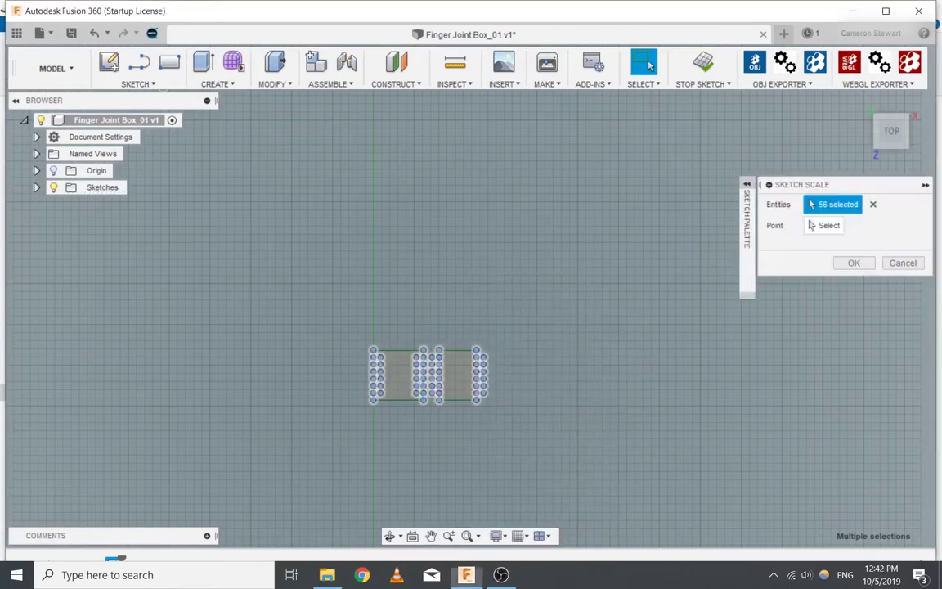
scroll(678, 305, "down", 3)
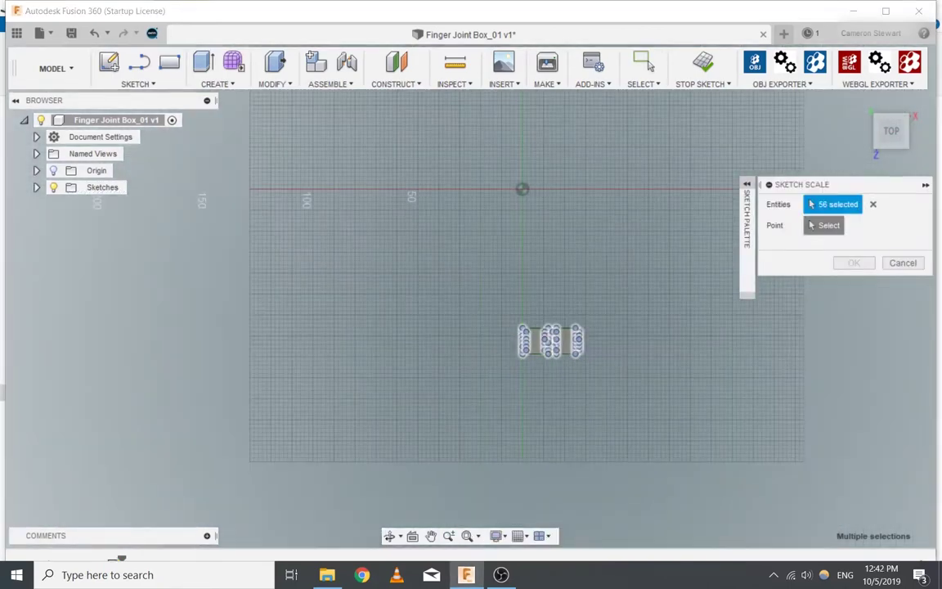
left_click(824, 226)
left_click(522, 189)
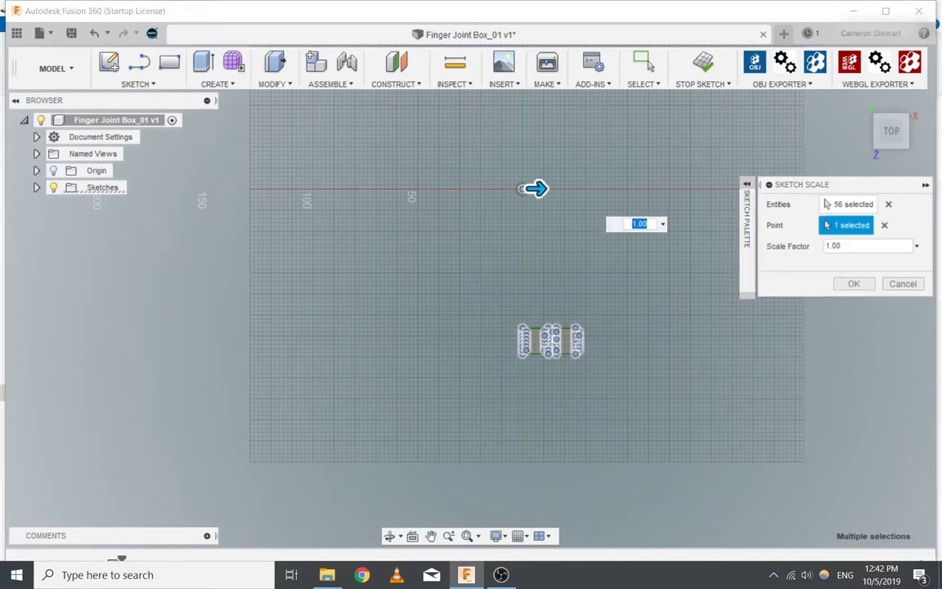
type("20")
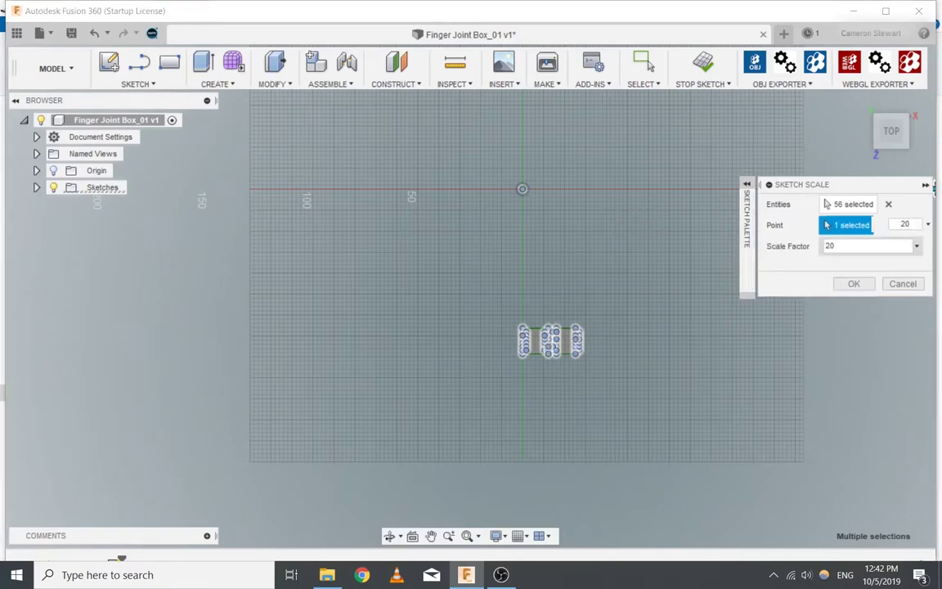
left_click_drag(857, 185, 752, 153)
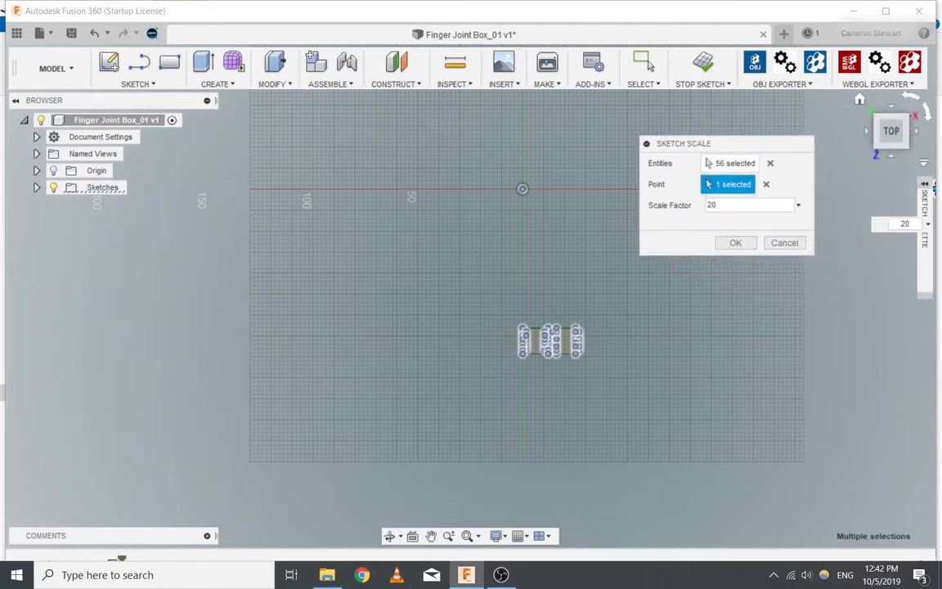
key("Return")
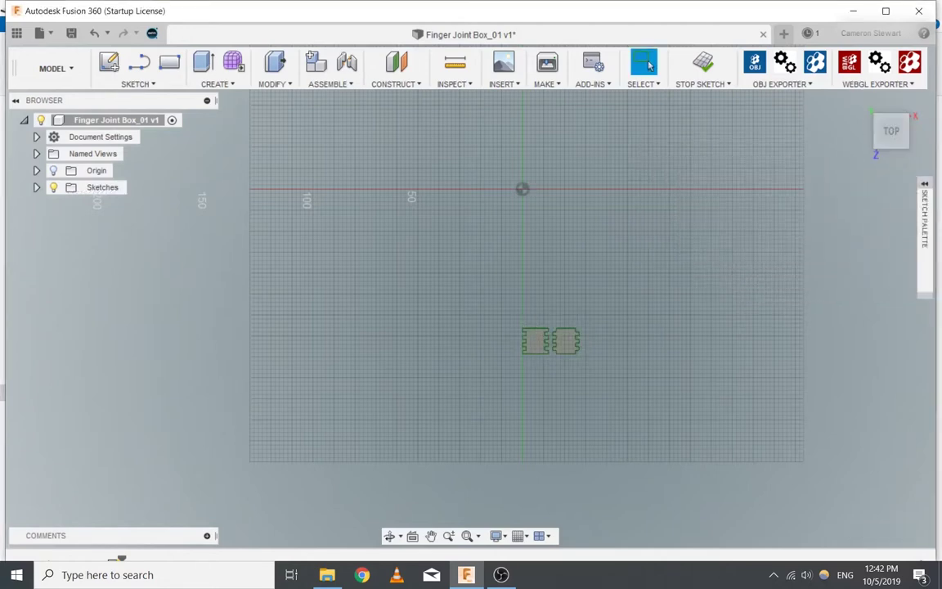
Step: Unfix all the sketch geometry of both finger-joint panels
scroll(567, 342, "up", 10)
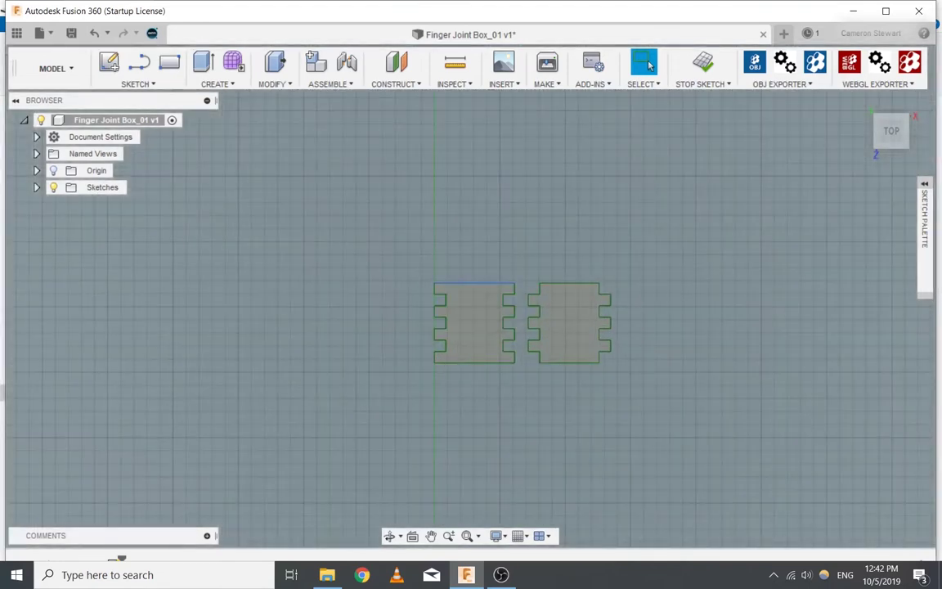
left_click(474, 317)
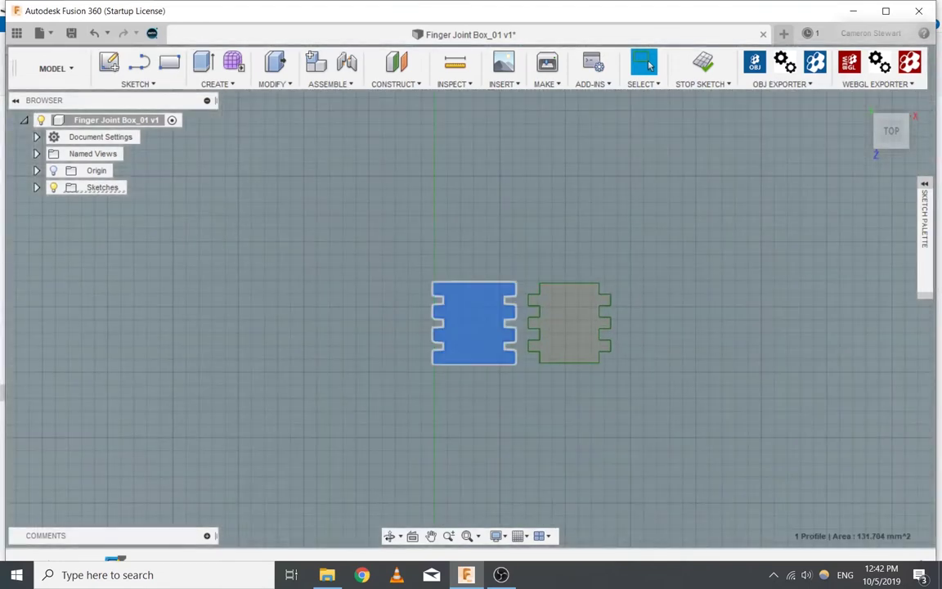
left_click(349, 202)
left_click_drag(349, 202, 743, 421)
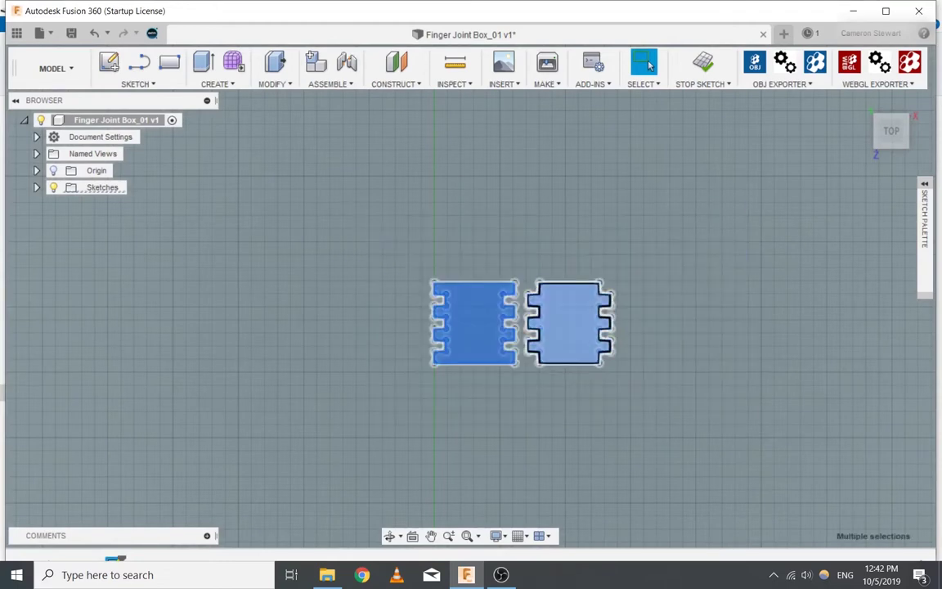
right_click(582, 345)
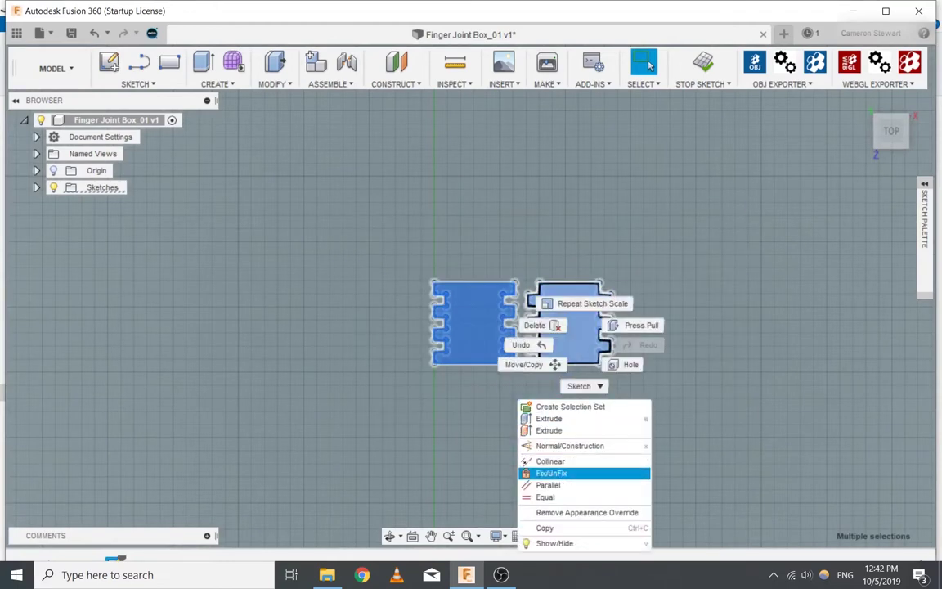
left_click(552, 473)
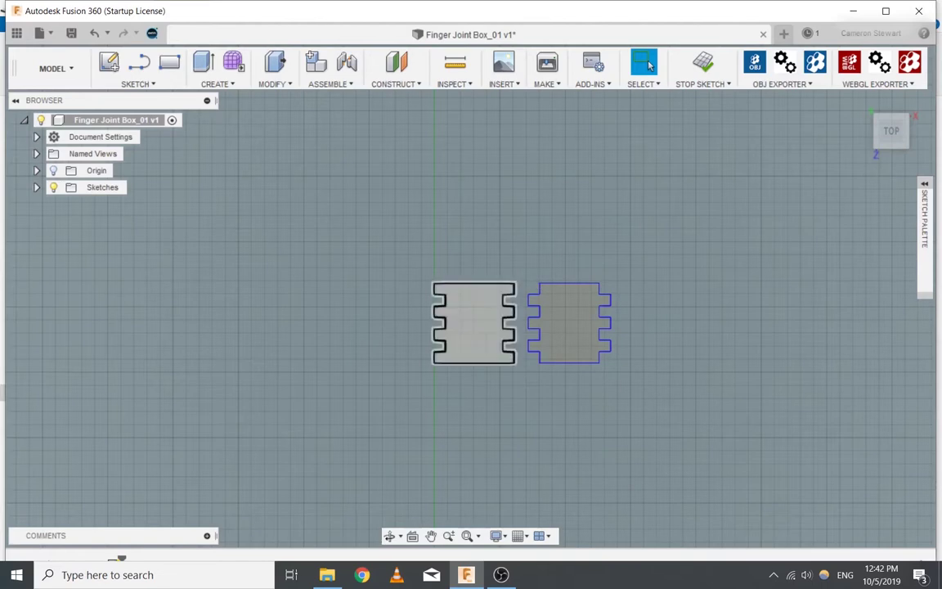
Step: Scale both unfixed panel outlines, including their points, by a factor of 20 about the origin with Sketch Scale
scroll(528, 237, "down", 5)
scroll(533, 225, "down", 3)
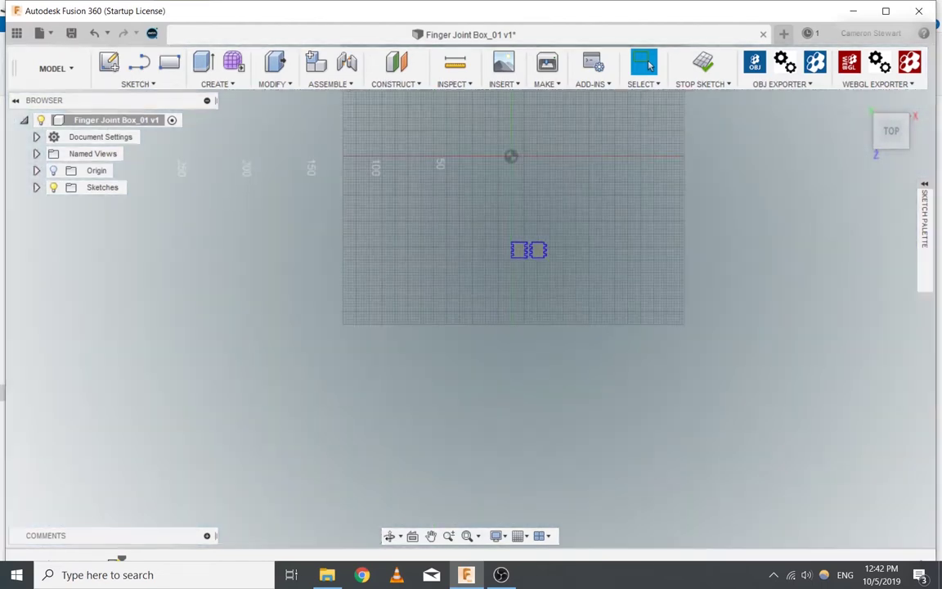
key("s")
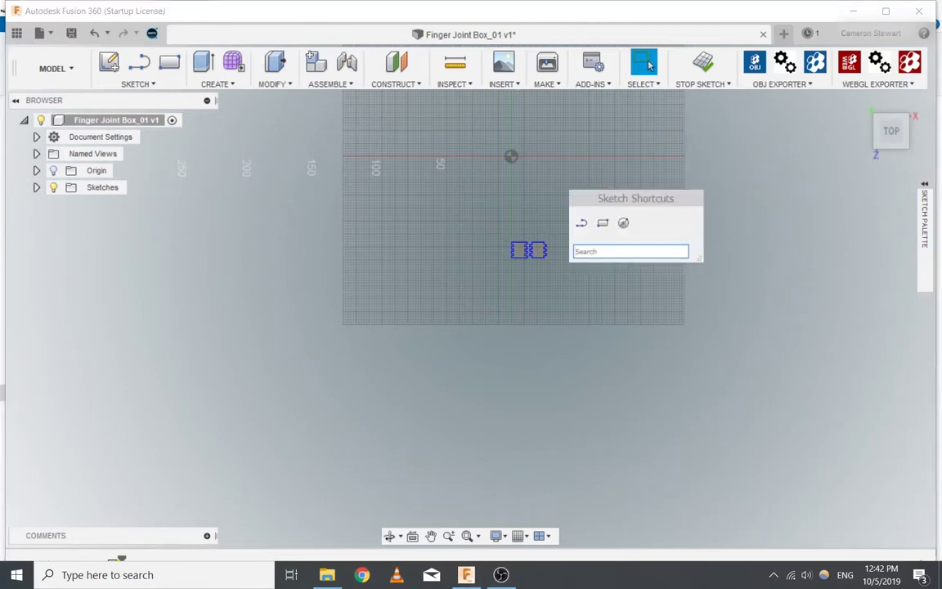
type("sca")
key("Down")
key("Return")
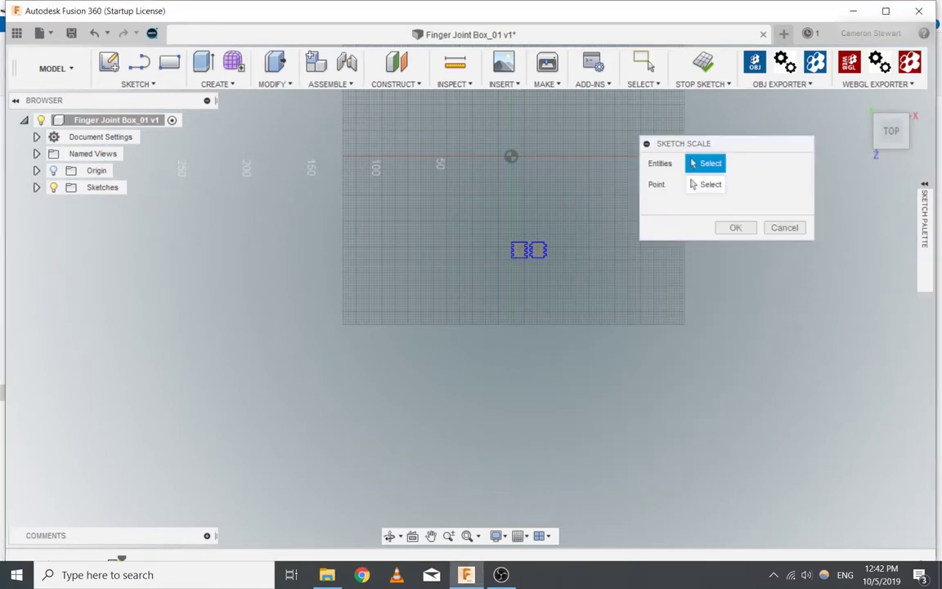
left_click_drag(465, 202, 622, 299)
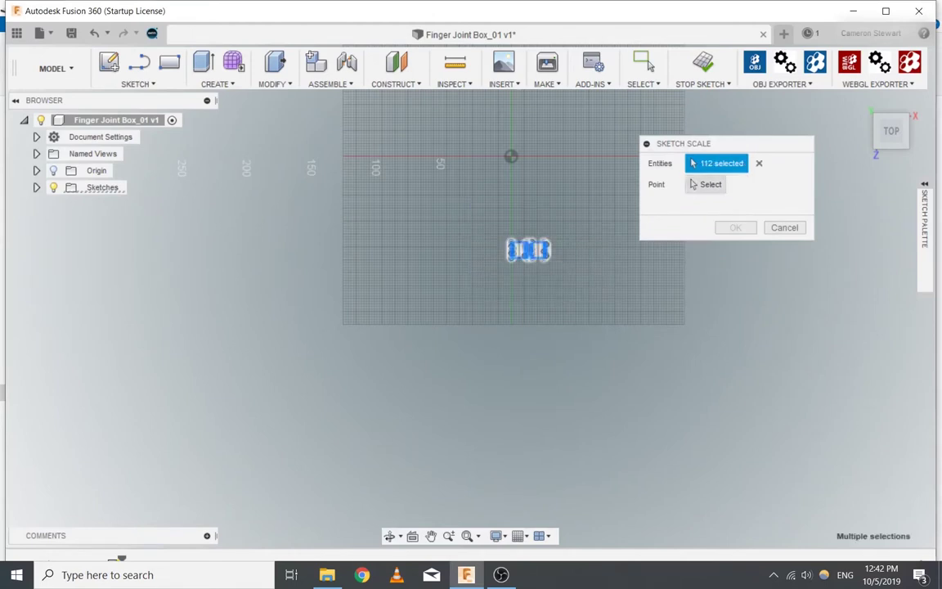
left_click(706, 185)
left_click(511, 156)
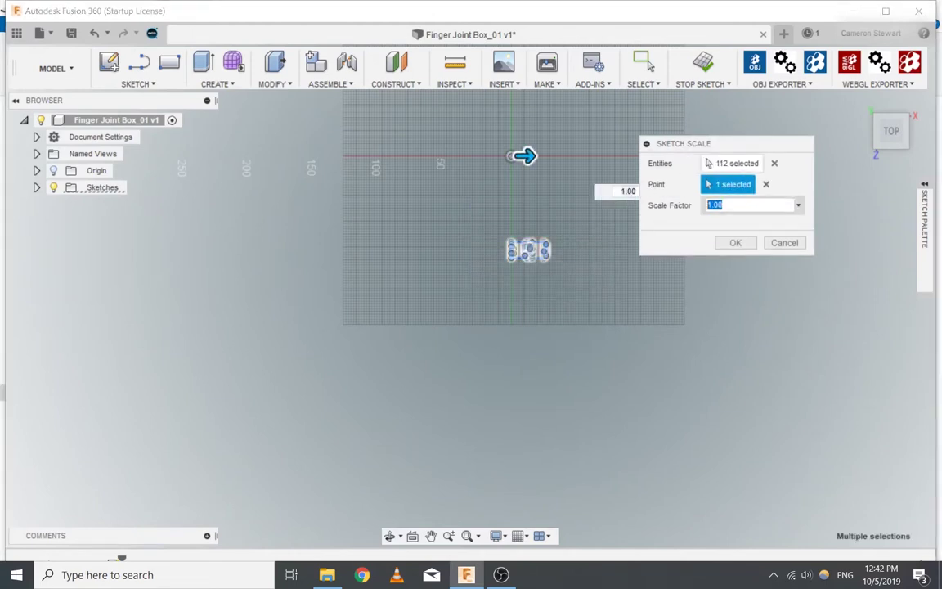
type("20")
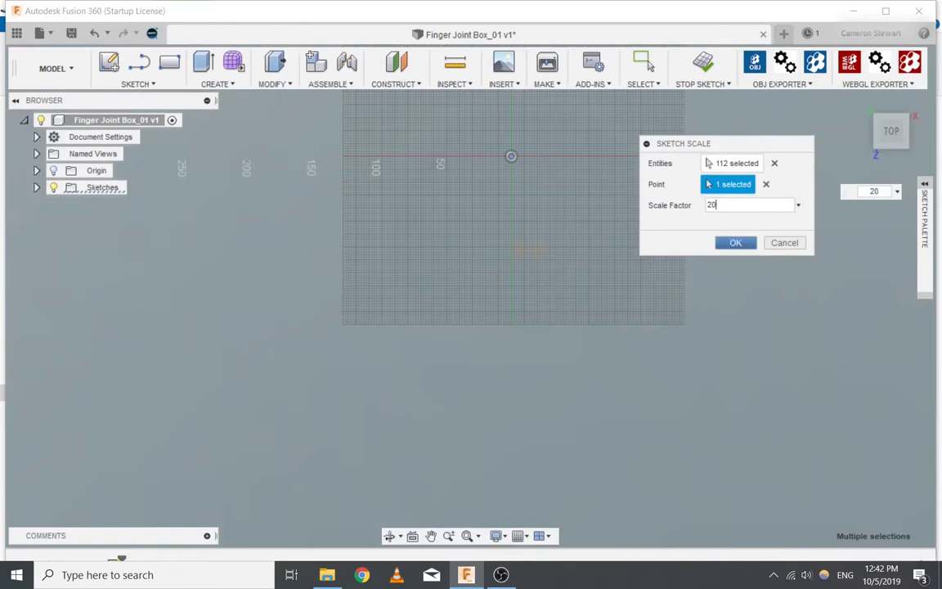
key("Return")
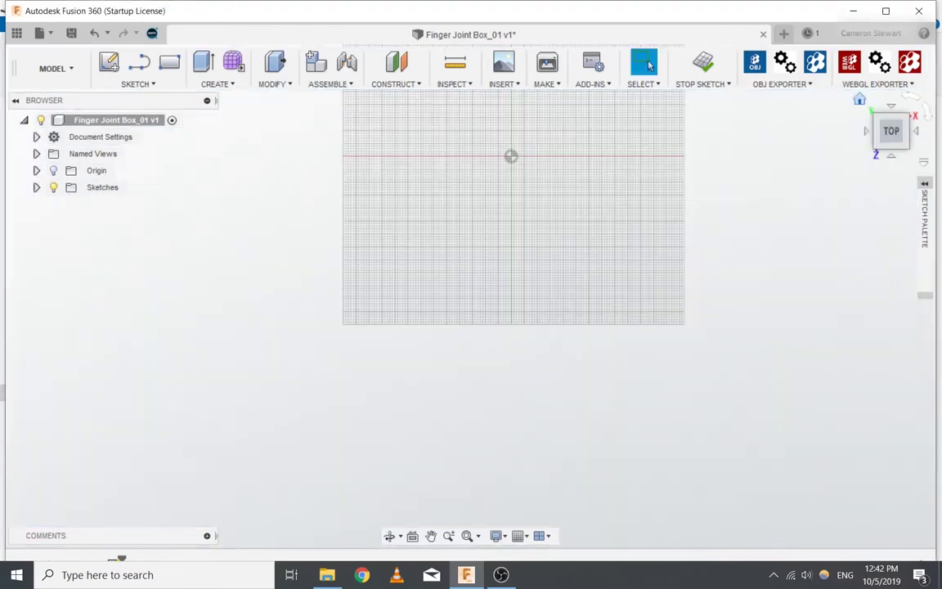
Step: Dimension the upper edge of the first scaled panel in the top view, accepting its existing length
left_click(859, 99)
scroll(478, 311, "down", 5)
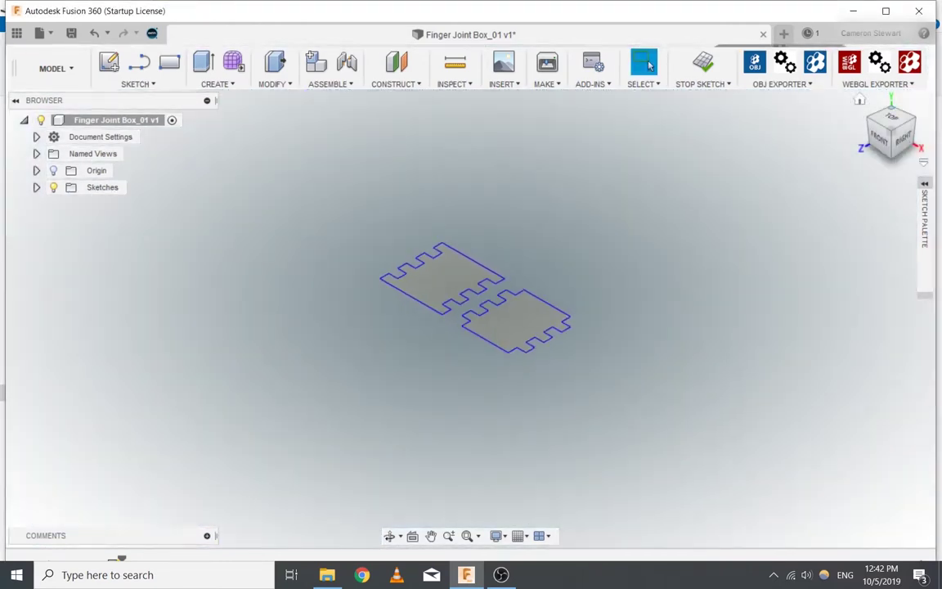
left_click(892, 117)
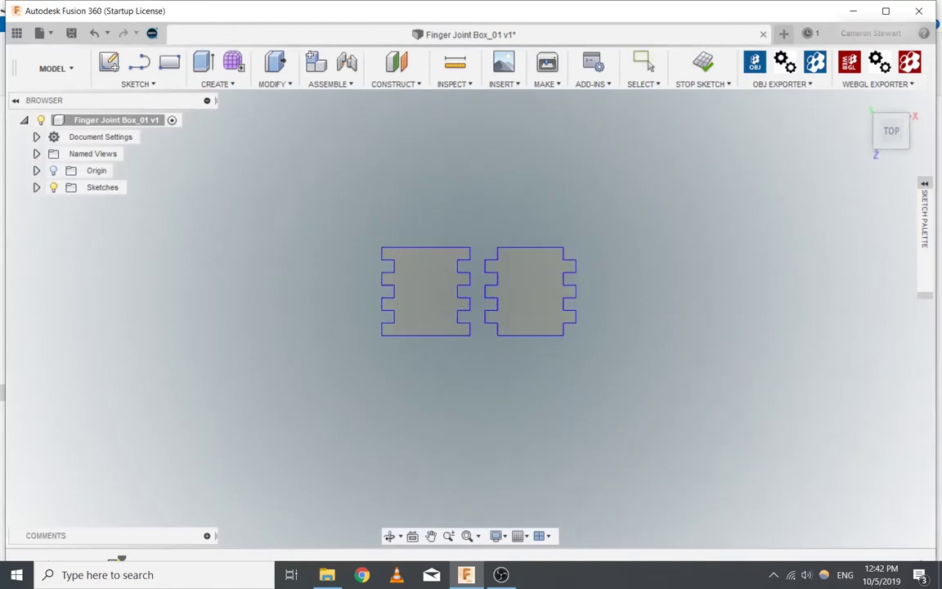
key("d")
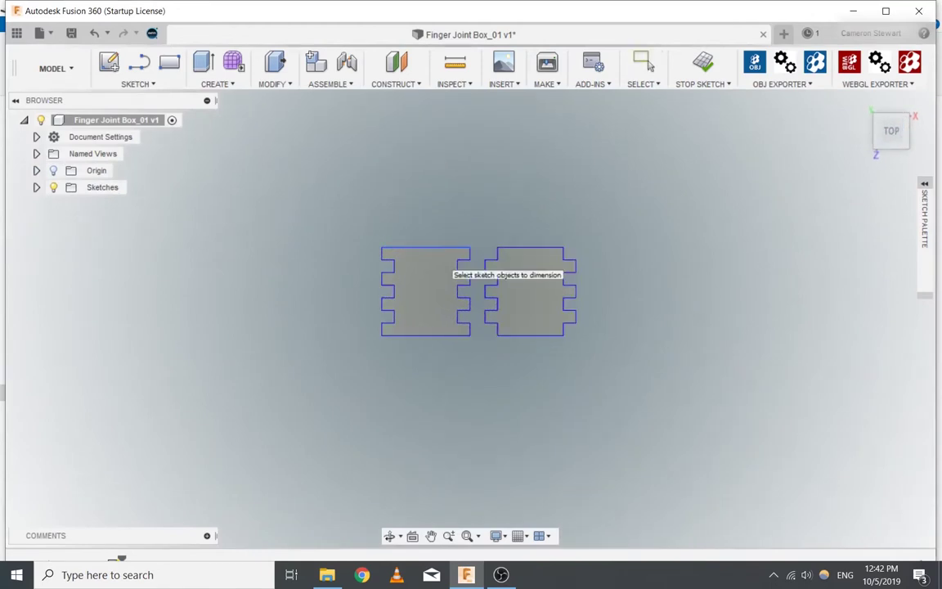
left_click(426, 247)
left_click(426, 206)
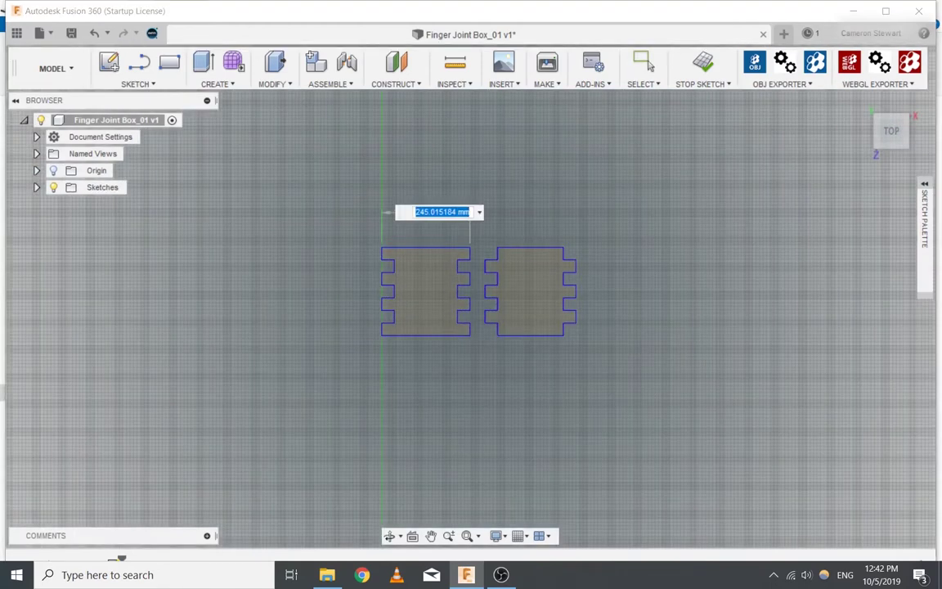
key("Return")
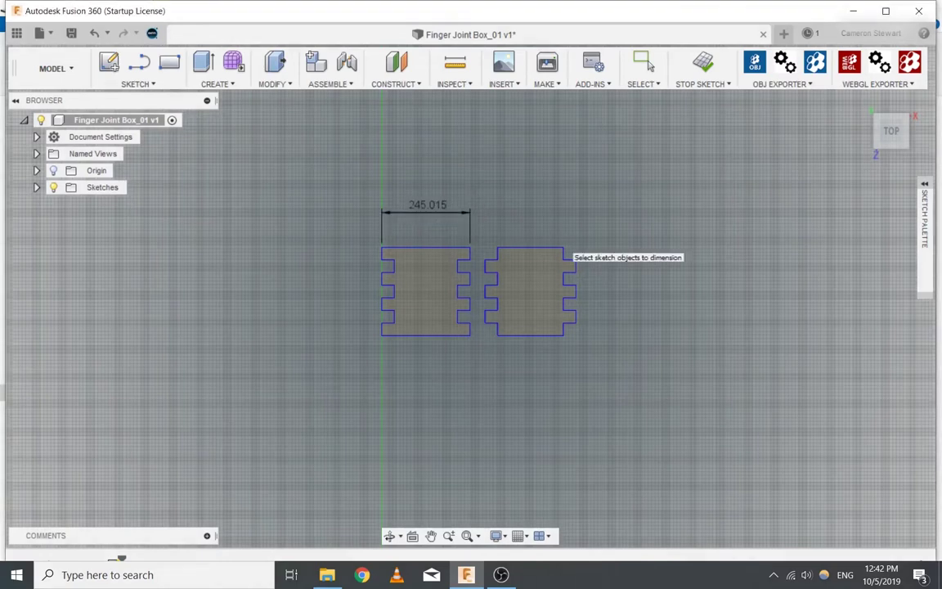
left_click(645, 63)
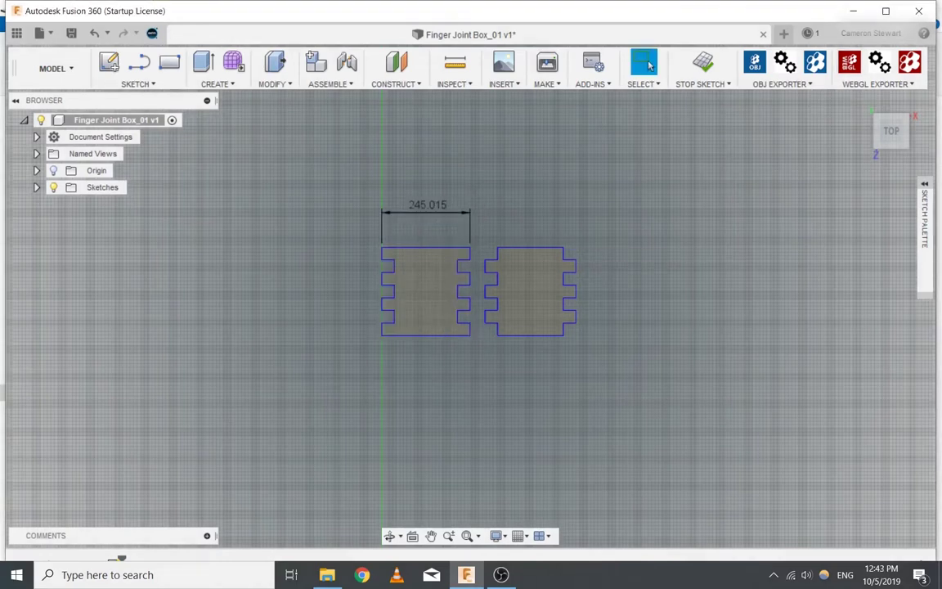
left_click_drag(357, 236, 564, 378)
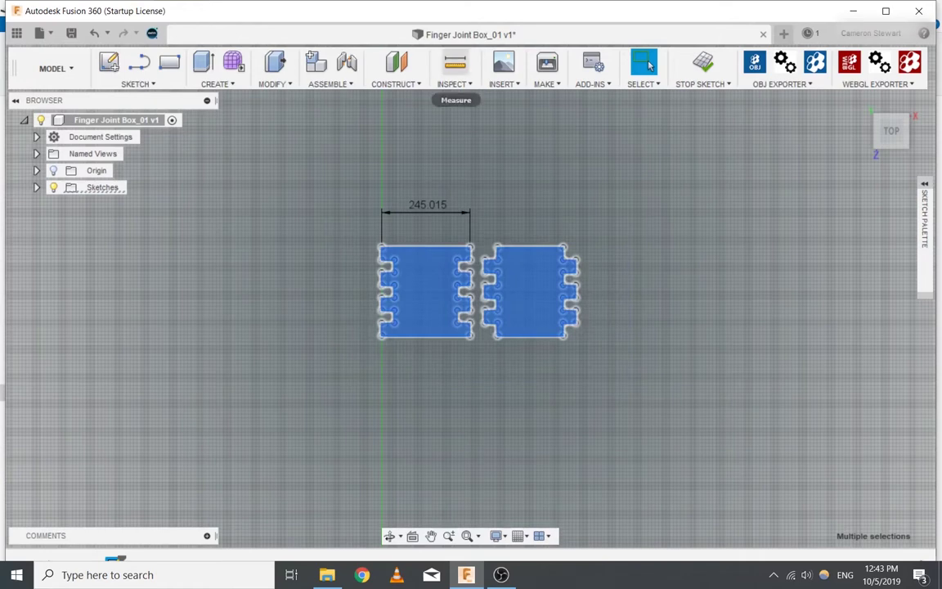
left_click(455, 83)
key("Escape")
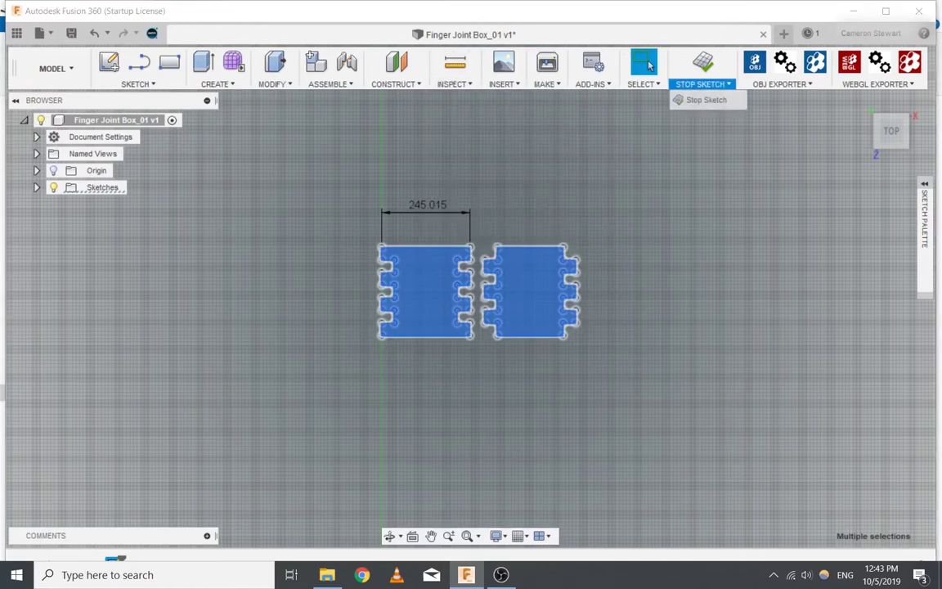
key("Escape")
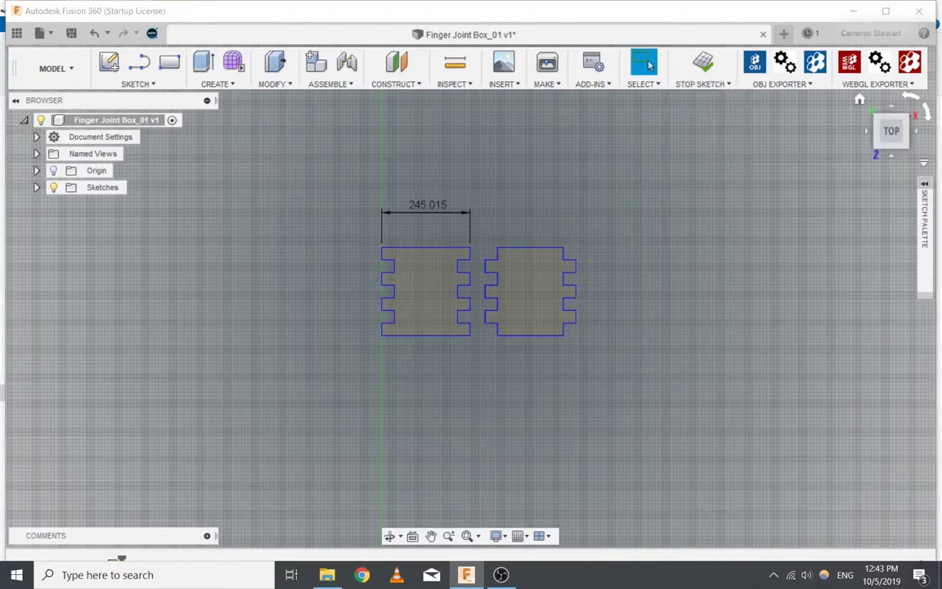
Step: Lock both scaled panel outlines in place with the Fix/UnFix constraint
left_click(924, 184)
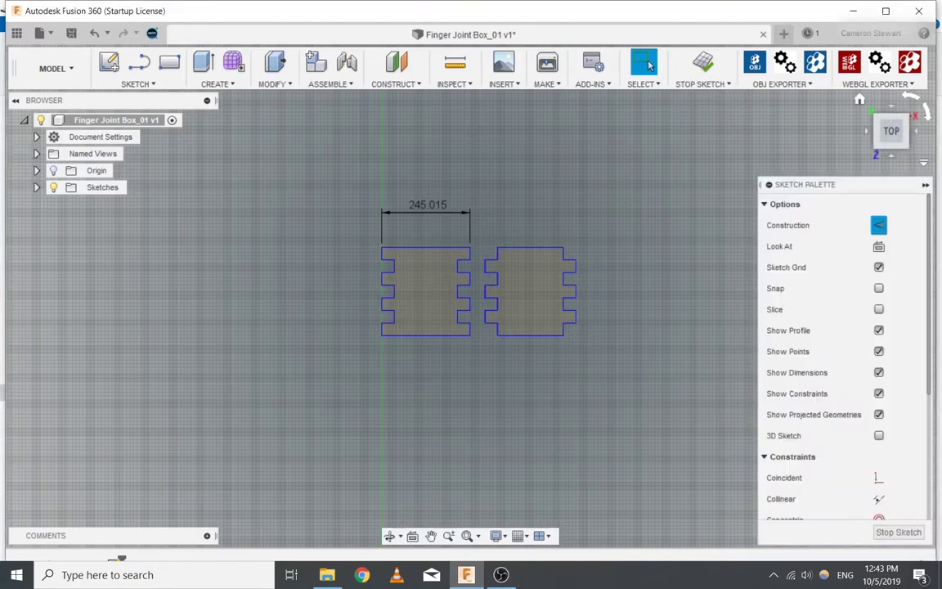
scroll(684, 385, "down", 3)
scroll(693, 393, "up", 2)
left_click_drag(242, 195, 697, 492)
scroll(867, 400, "down", 4)
left_click(878, 361)
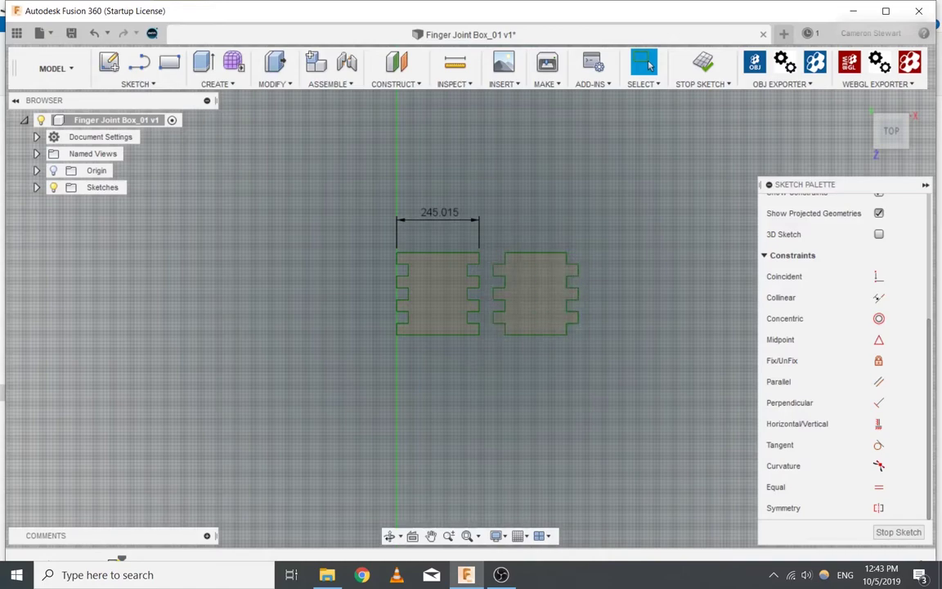
scroll(603, 259, "down", 5)
middle_click_drag(603, 259, 571, 319)
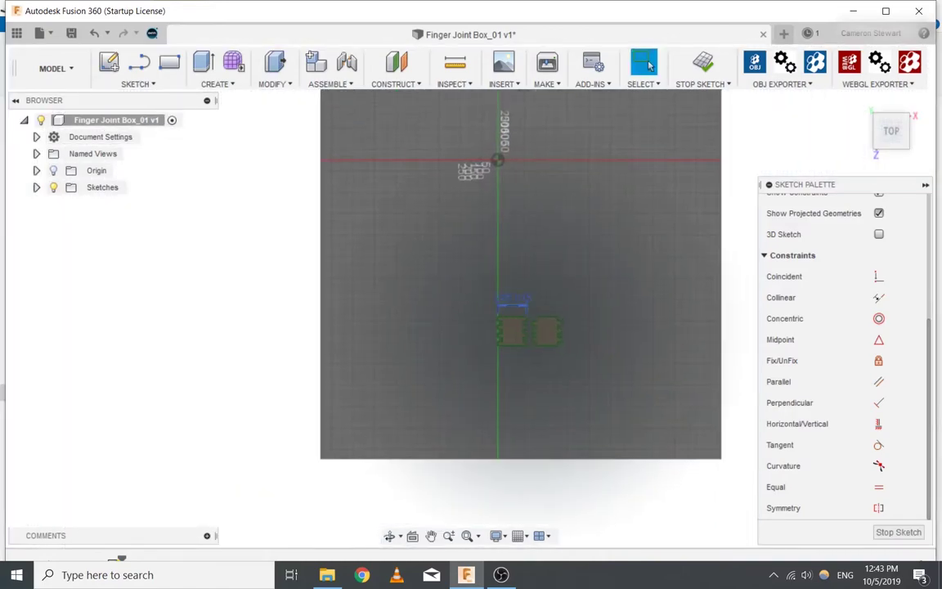
key("m")
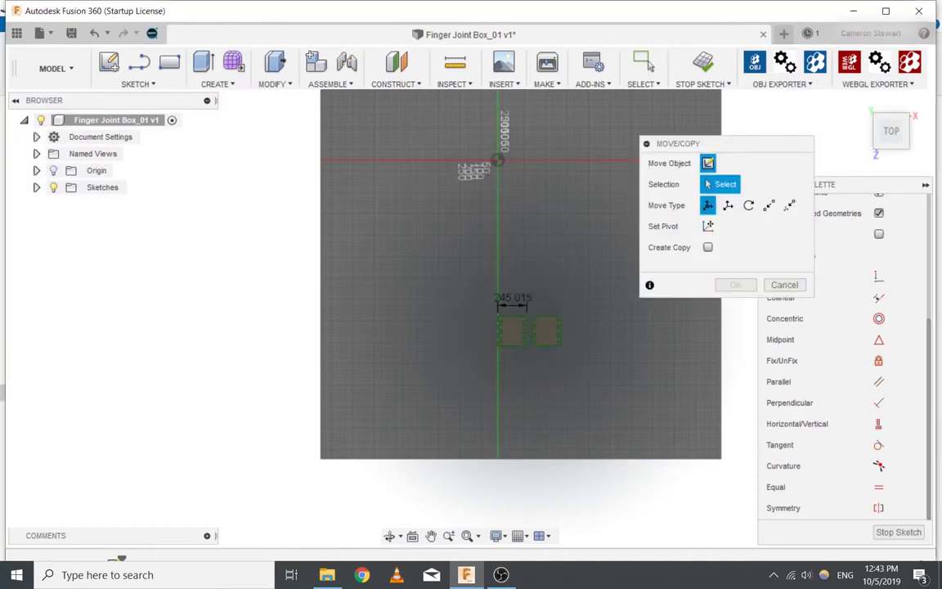
key("Escape")
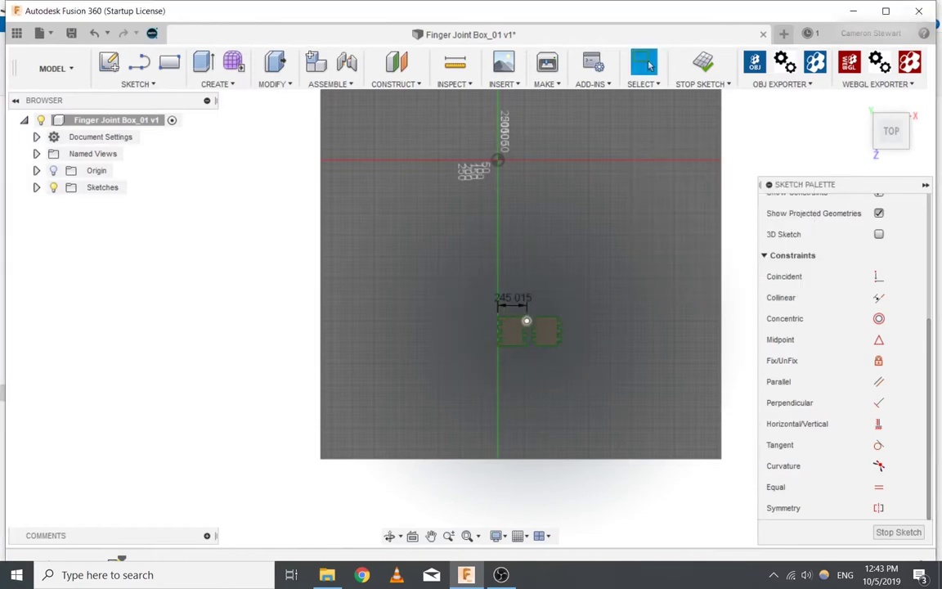
scroll(521, 326, "down", 3)
scroll(521, 326, "up", 8)
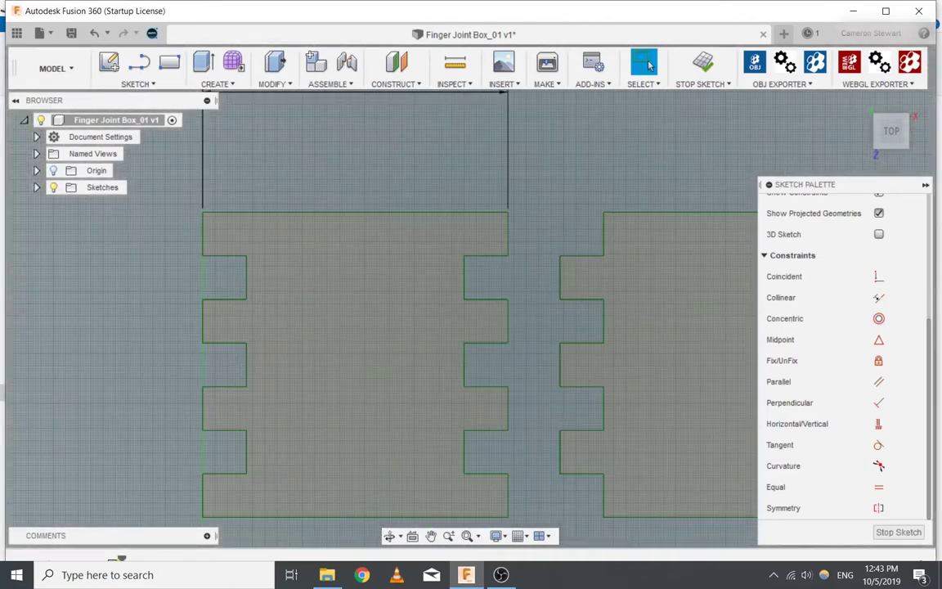
middle_click_drag(531, 325, 464, 289)
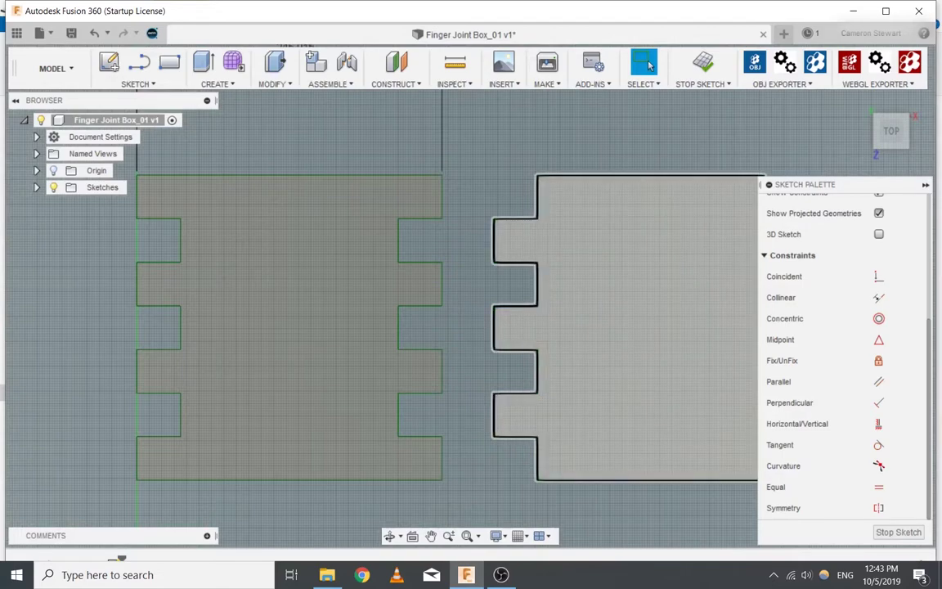
Step: Unfix all geometry of both scaled panel outlines with the Fix/UnFix constraint
scroll(497, 248, "down", 8)
left_click_drag(308, 172, 734, 429)
left_click(880, 361)
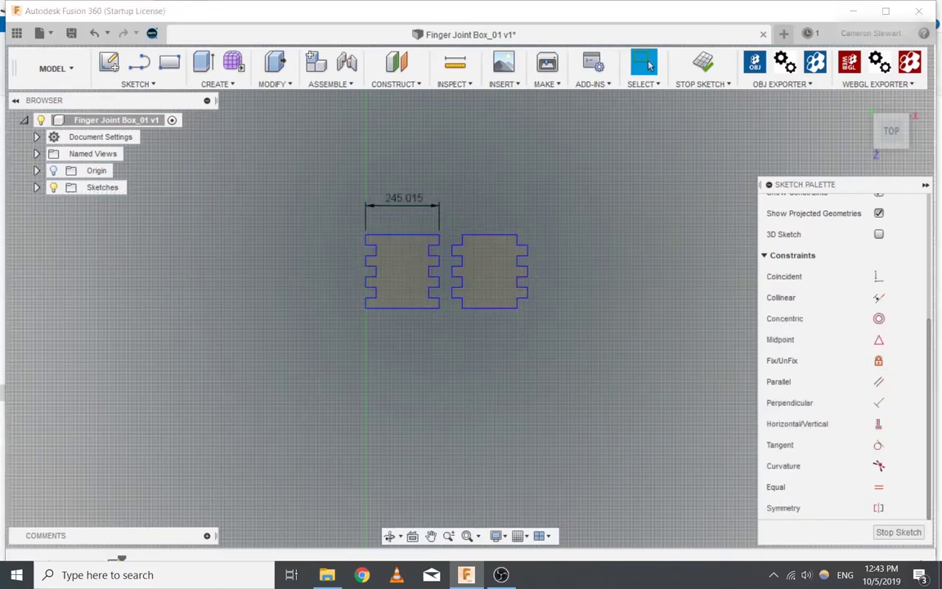
Step: Move all the sketch geometry about 1571.3 mm along Y so the first panel's lower-left corner meets the origin
key("ctrl+a")
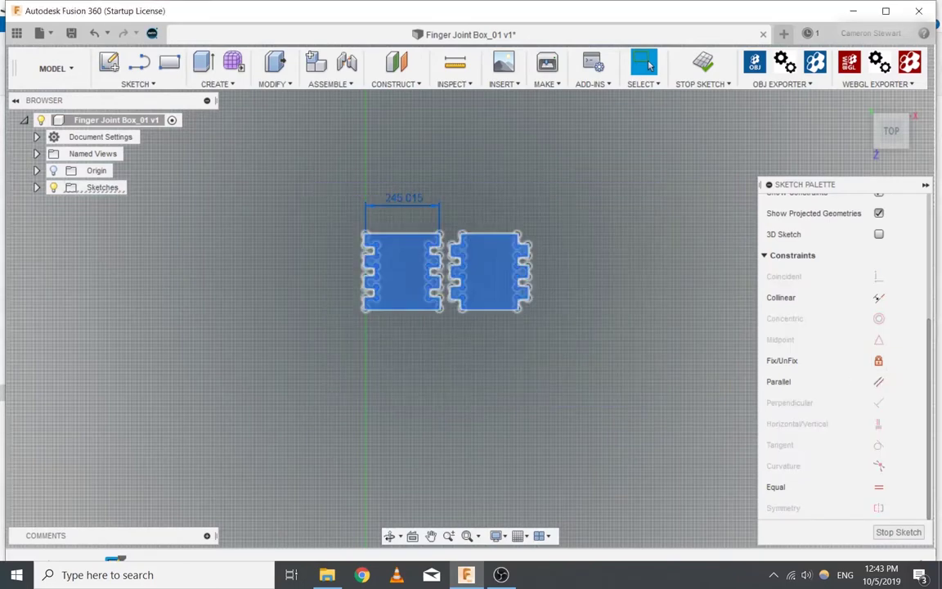
key("m")
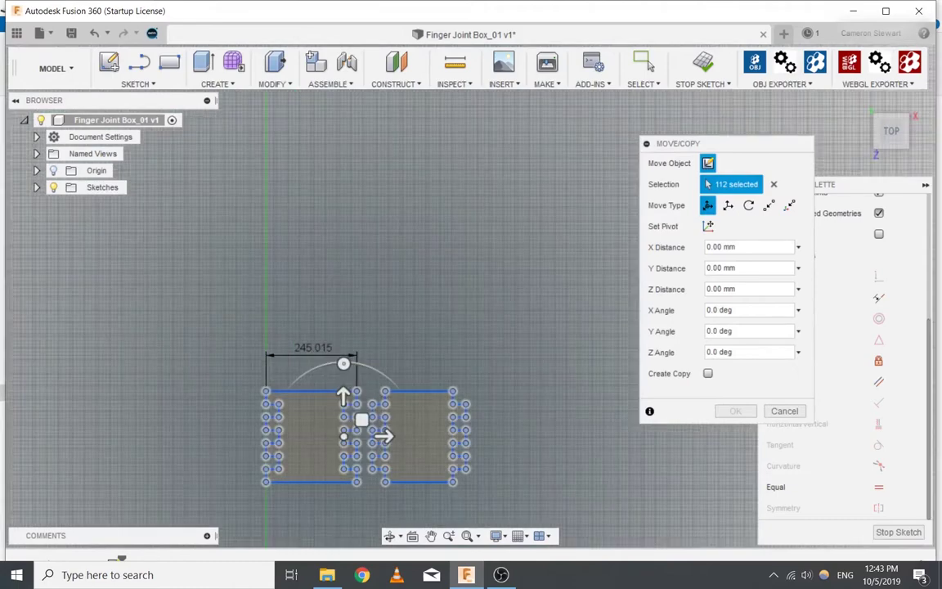
scroll(431, 329, "down", 5)
mouse_move(401, 330)
left_mouse_down()
mouse_move(405, 143)
mouse_move(404, 153)
left_mouse_up()
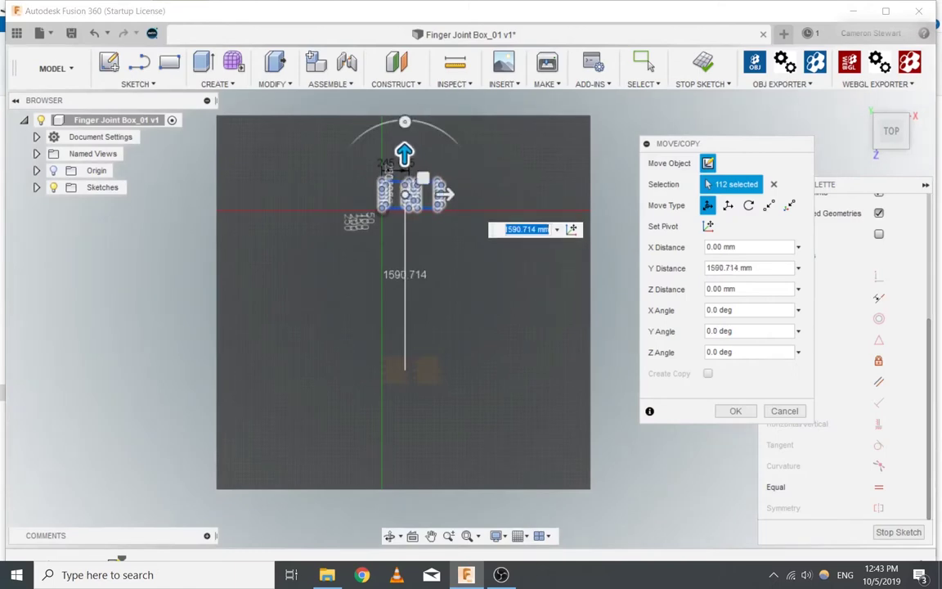
scroll(407, 185, "up", 5)
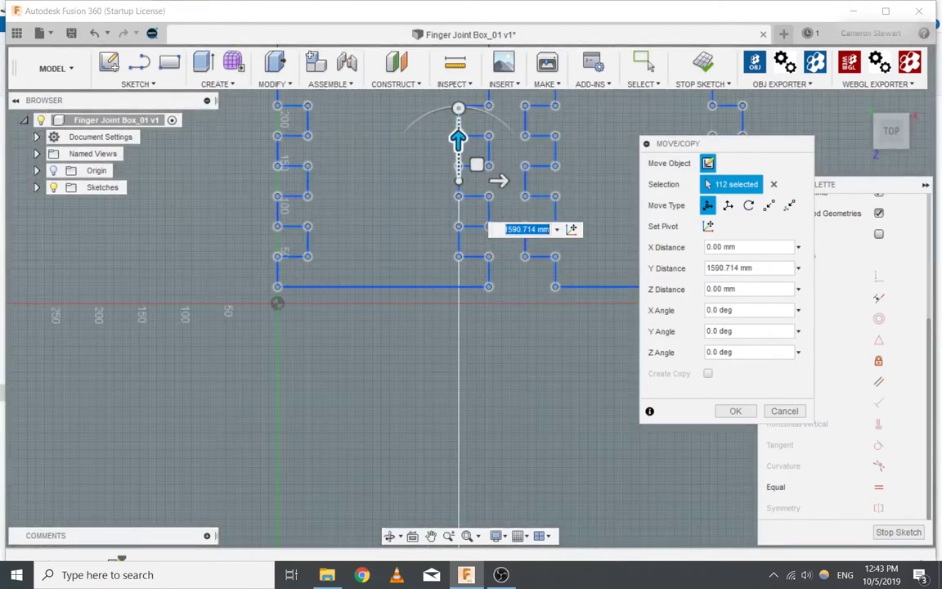
left_click_drag(458, 139, 459, 154)
scroll(337, 242, "up", 4)
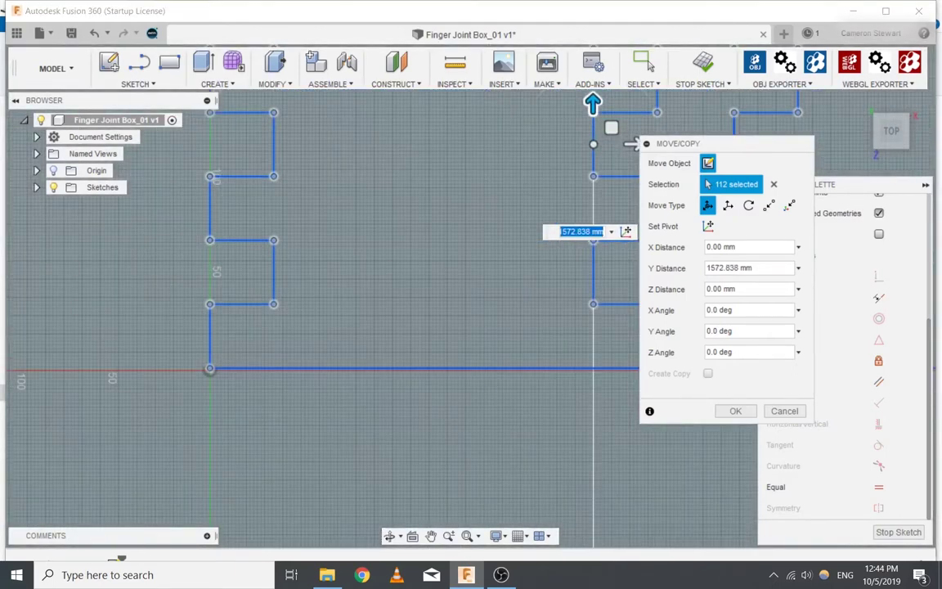
left_click_drag(593, 104, 593, 106)
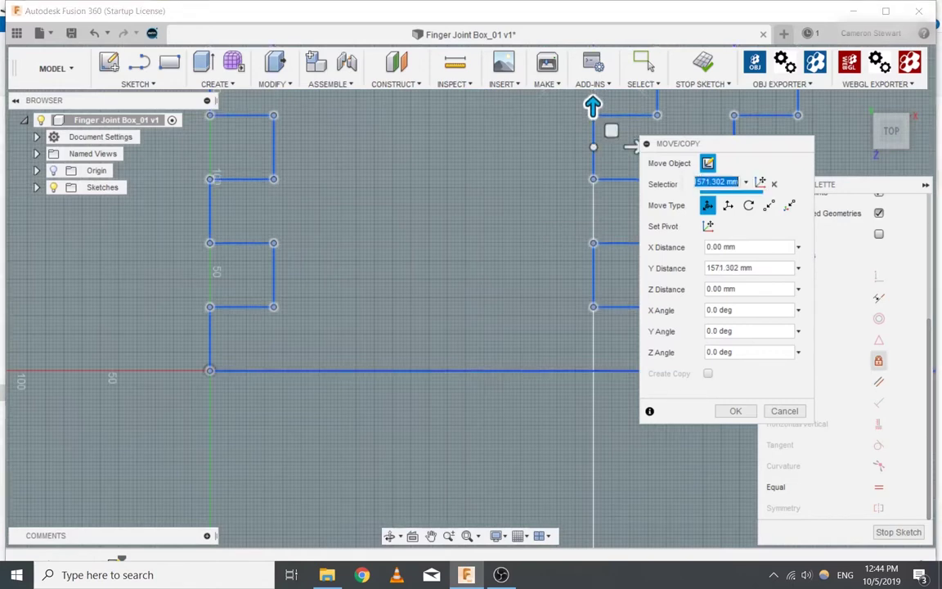
left_click(735, 411)
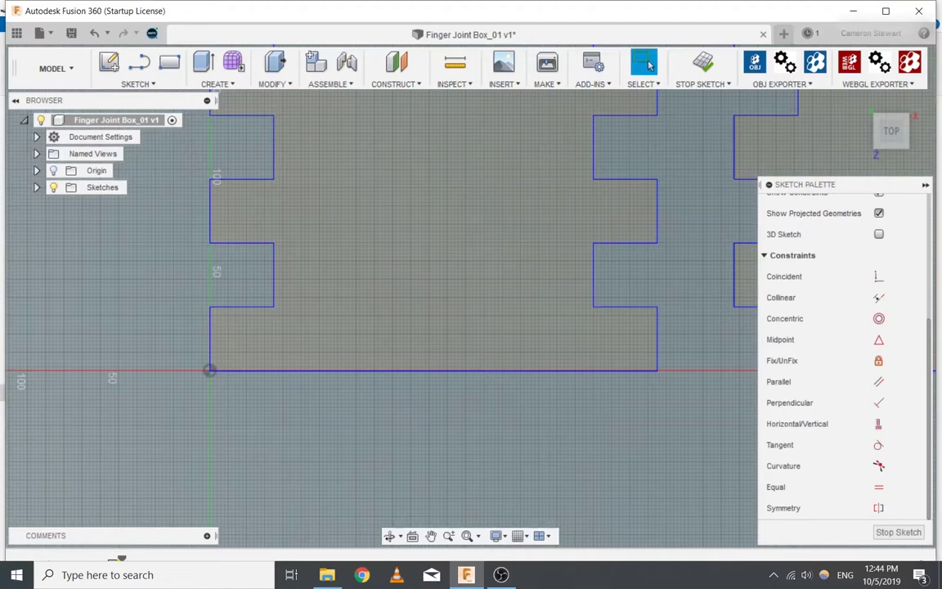
scroll(444, 365, "down", 5)
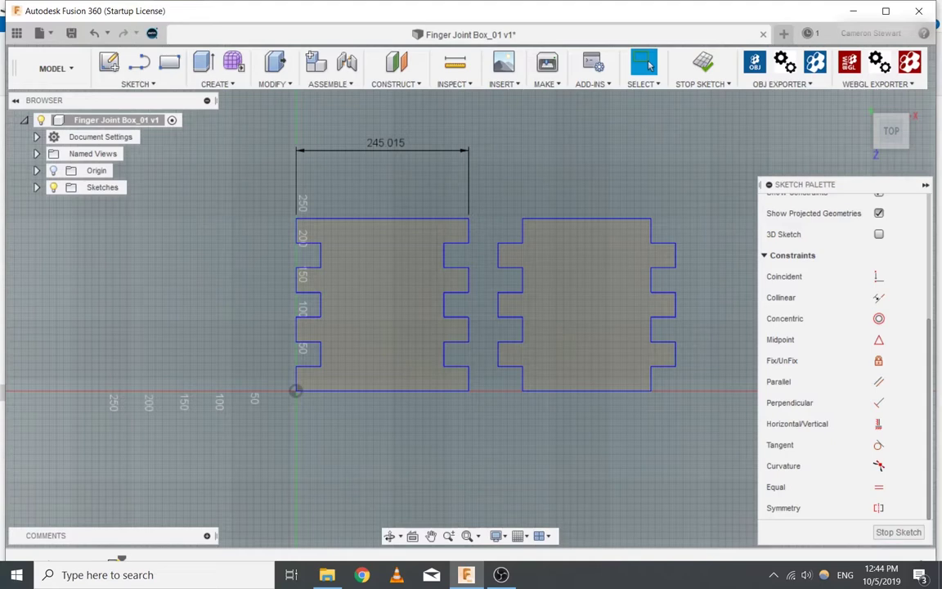
mouse_move(679, 192)
left_mouse_down()
mouse_move(532, 231)
mouse_move(155, 422)
left_mouse_up()
right_click(409, 254)
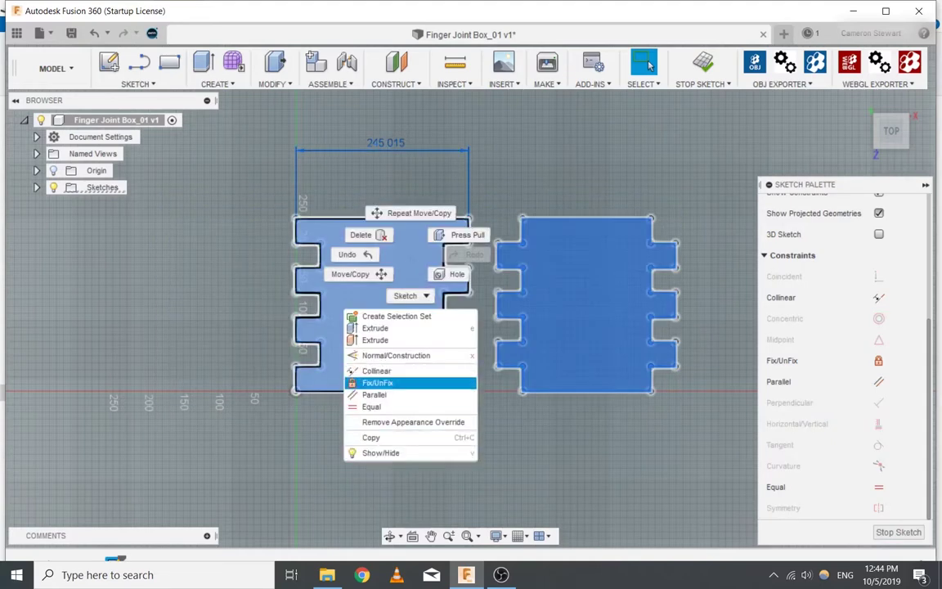
left_click(373, 438)
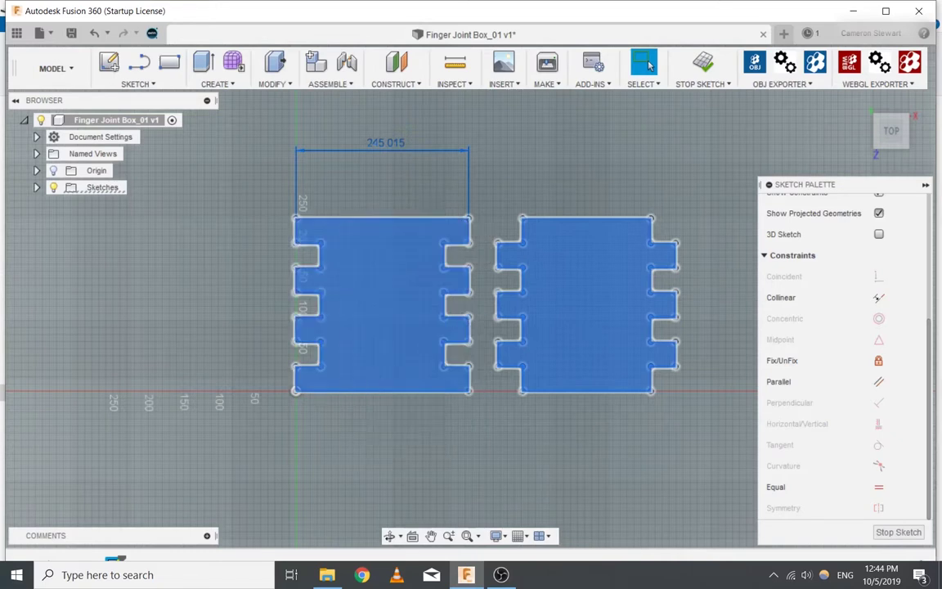
key("Escape")
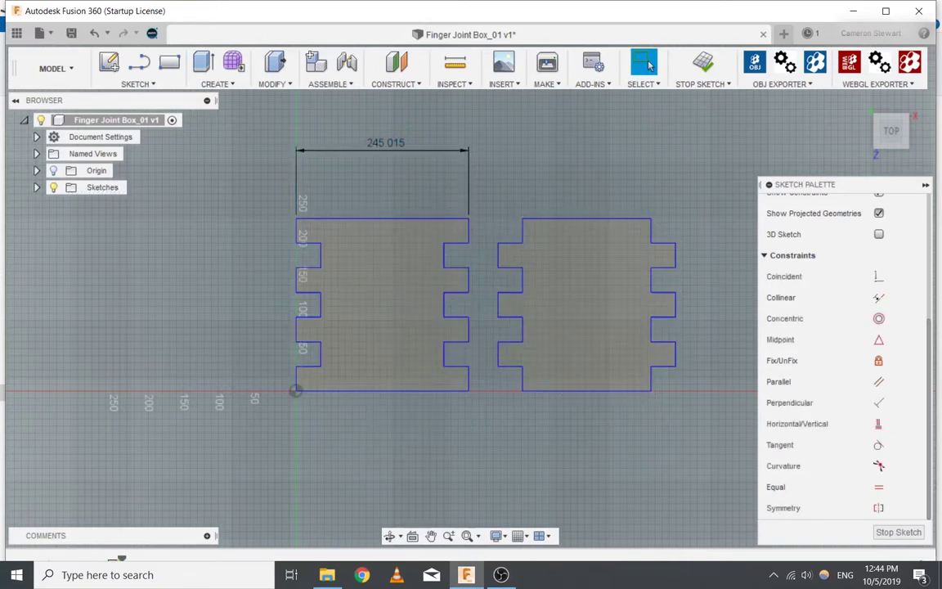
Step: Lock both repositioned panel outlines in place with the Fix/UnFix constraint
mouse_move(686, 187)
left_mouse_down()
mouse_move(187, 411)
mouse_move(176, 449)
left_mouse_up()
right_click(417, 274)
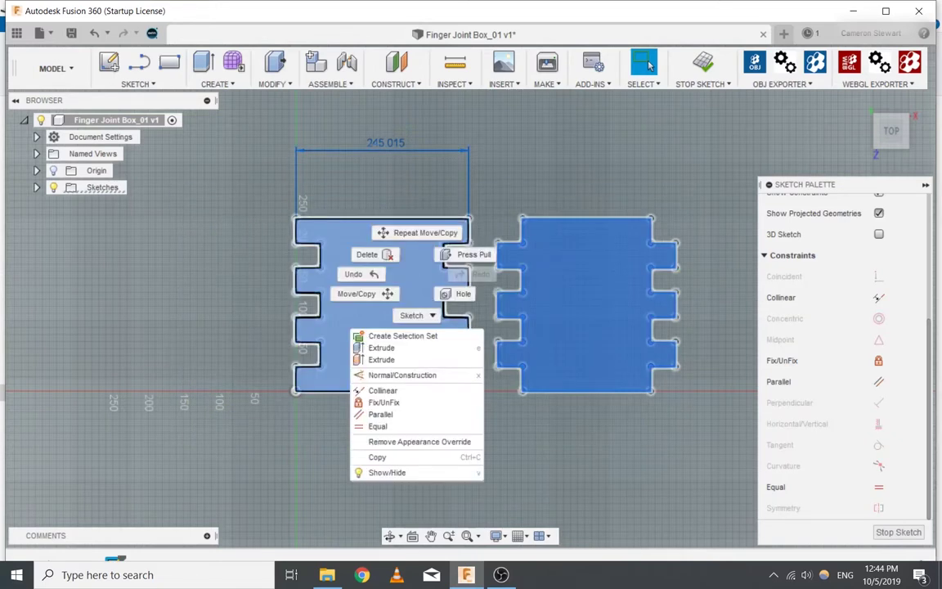
left_click(380, 414)
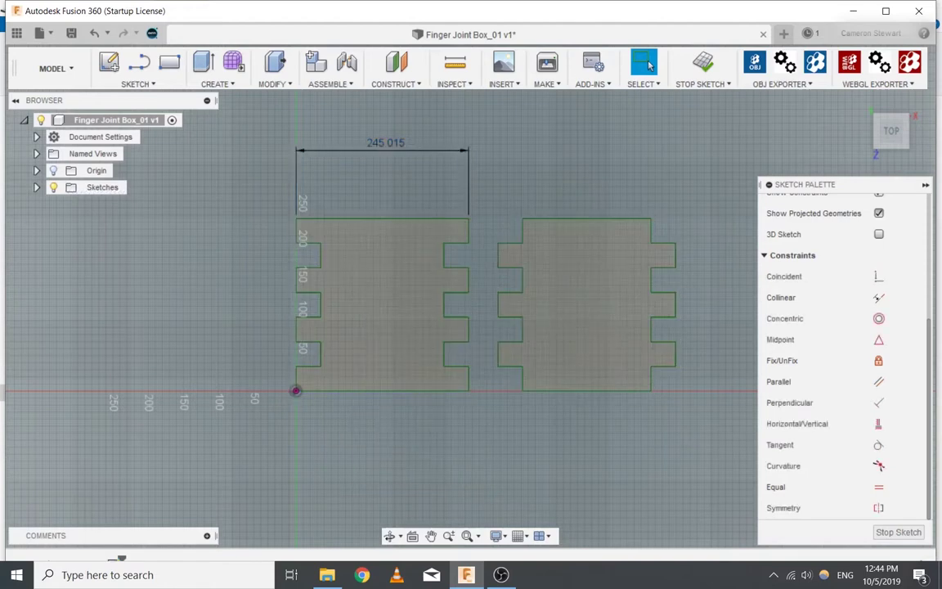
Step: Add a user parameter named Matthik in millimetres with the expression 18
key("q")
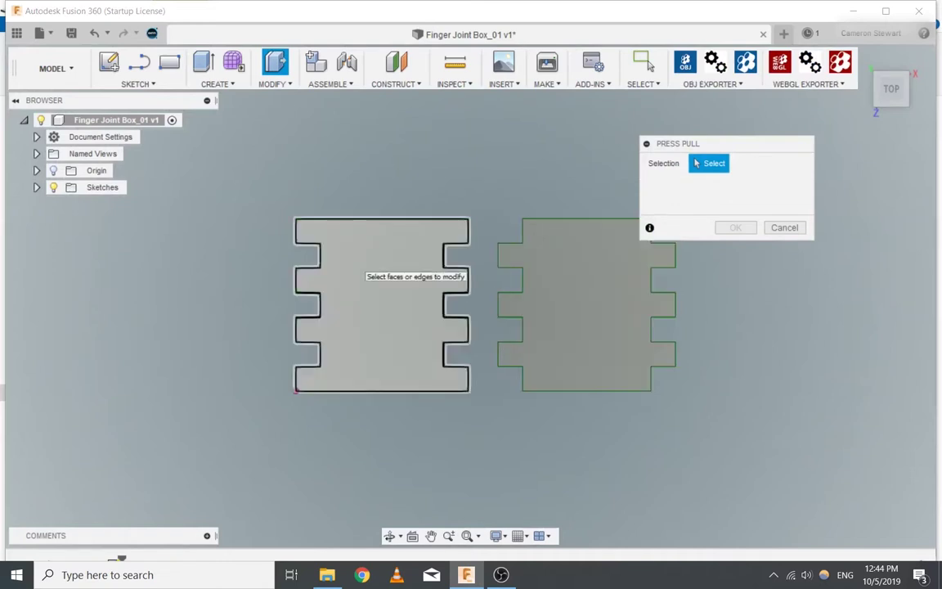
left_click(785, 227)
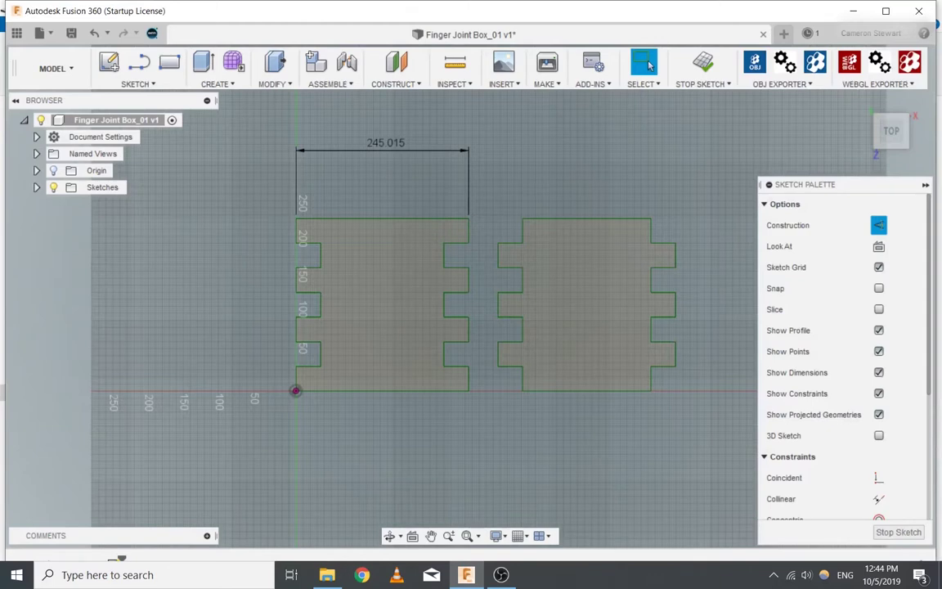
type("s")
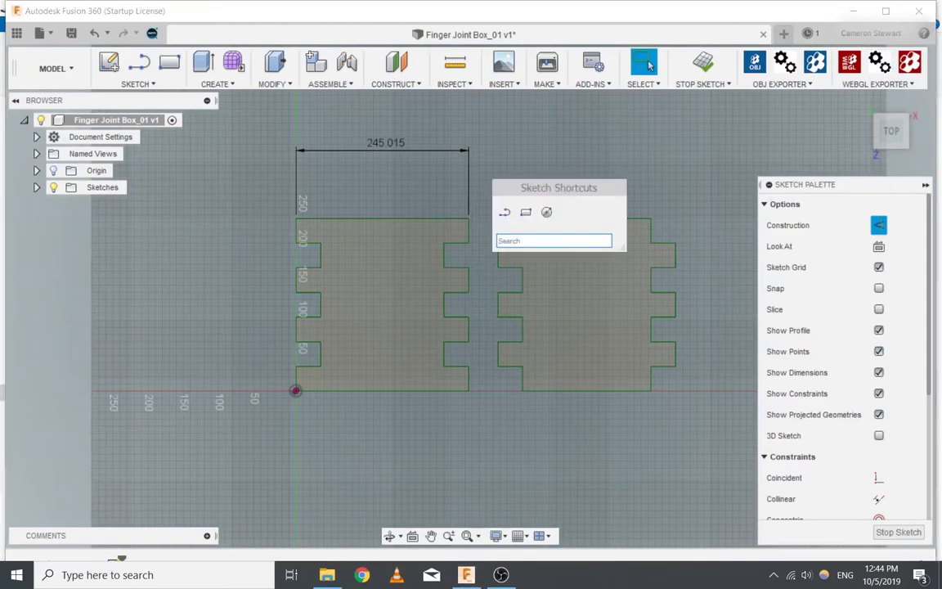
type("param")
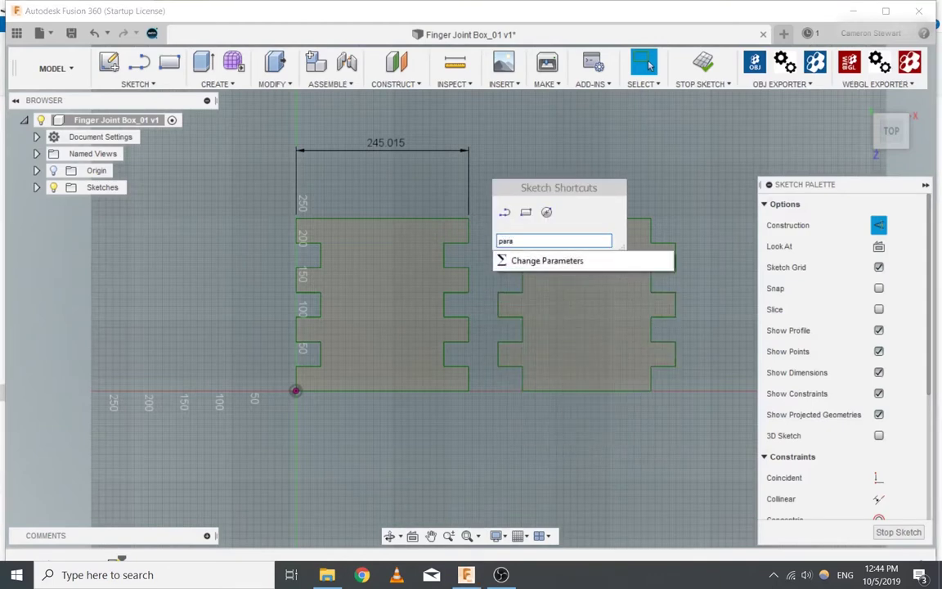
key("Return")
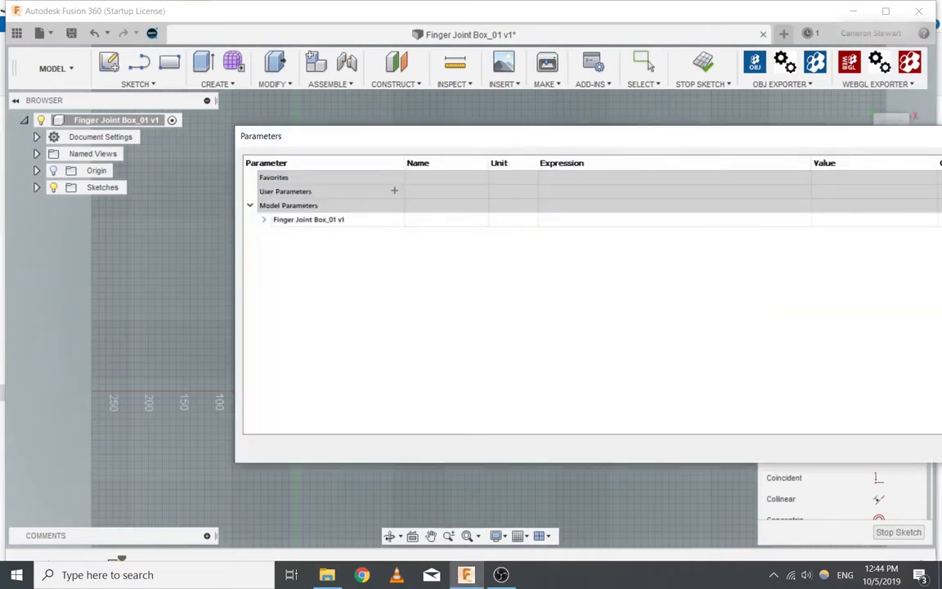
left_click_drag(411, 136, 187, 118)
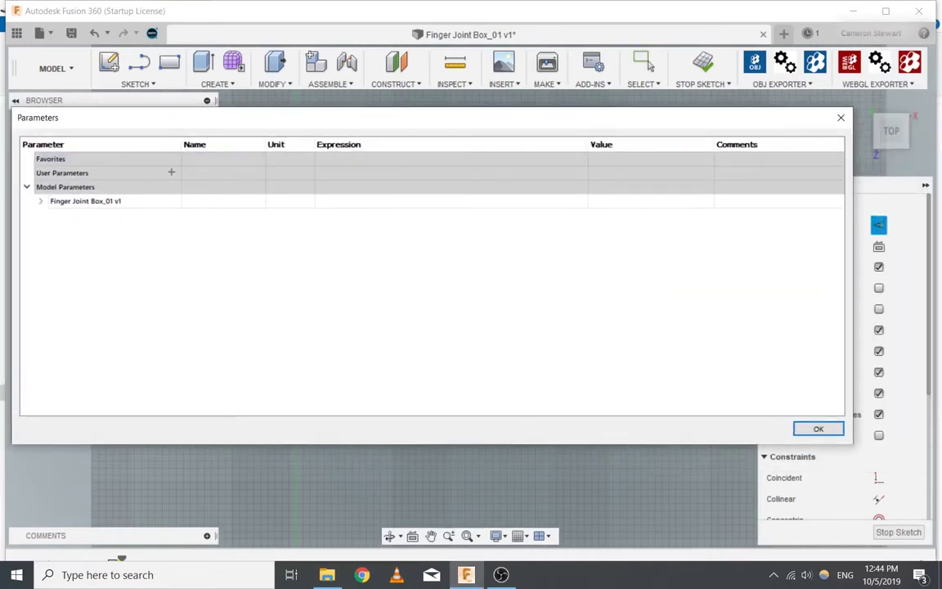
left_click(86, 201)
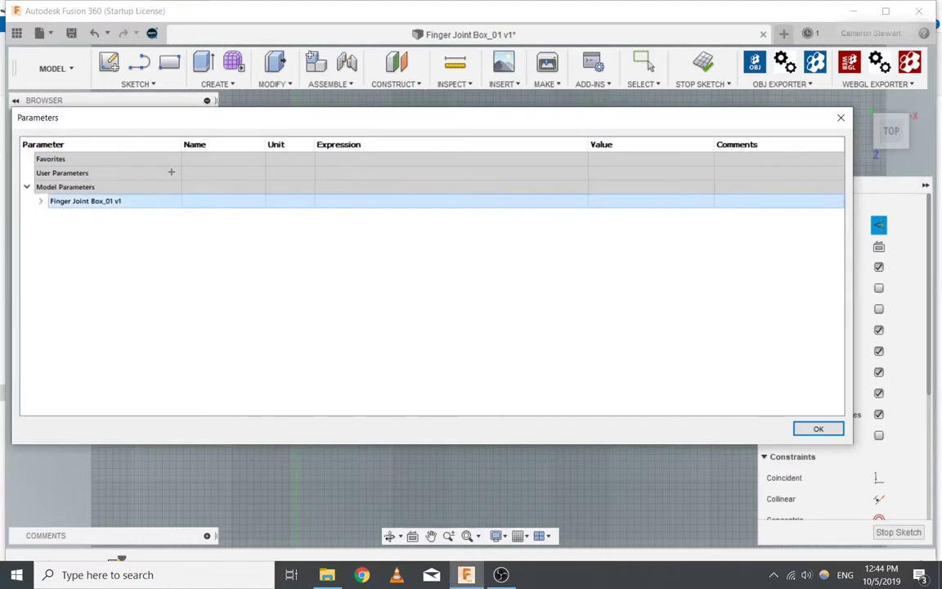
left_click(171, 172)
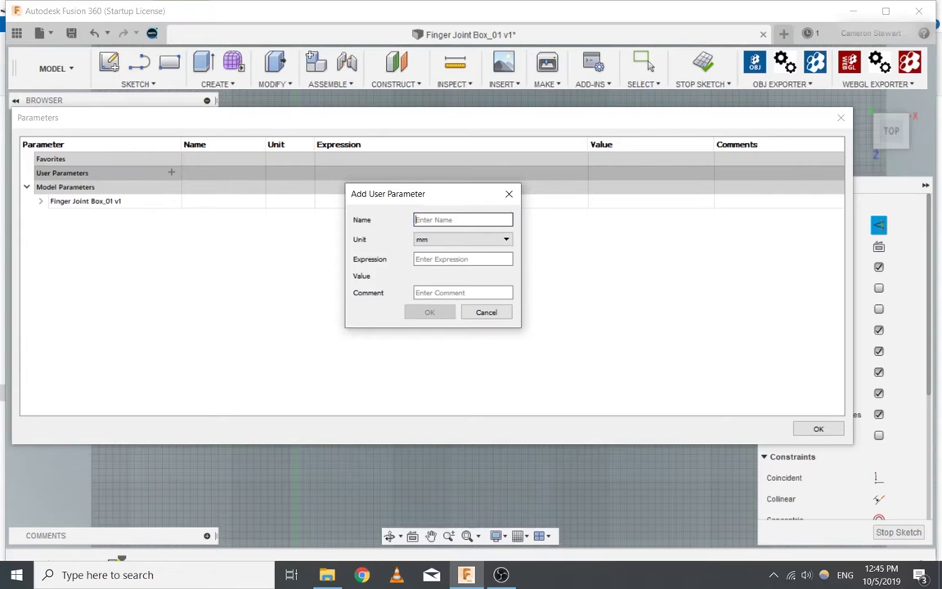
type("Matthik")
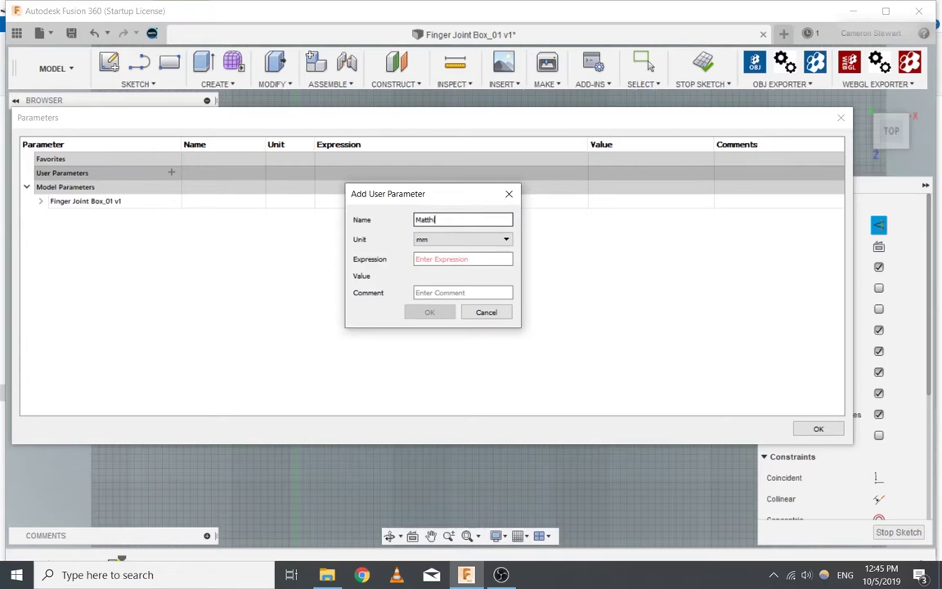
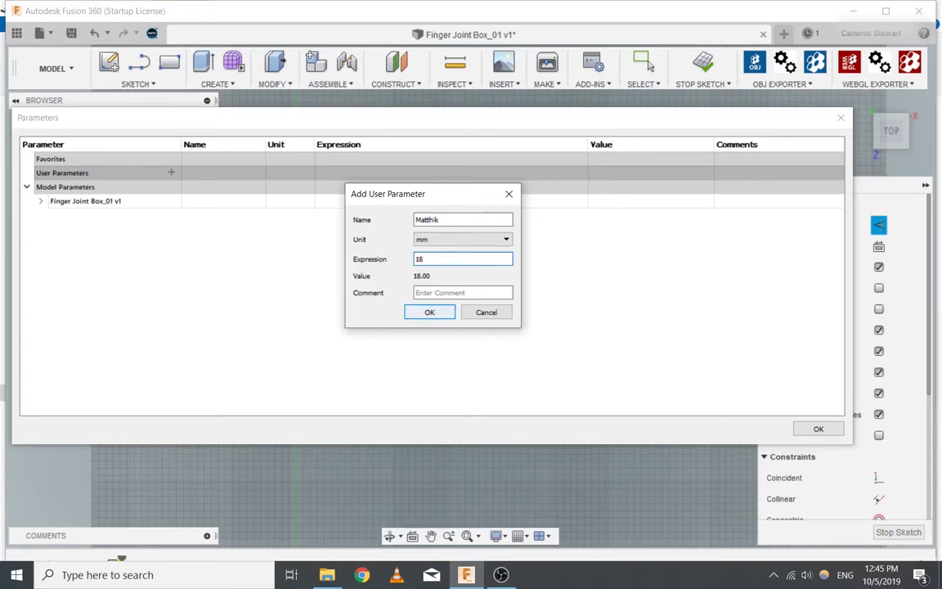
key("Return")
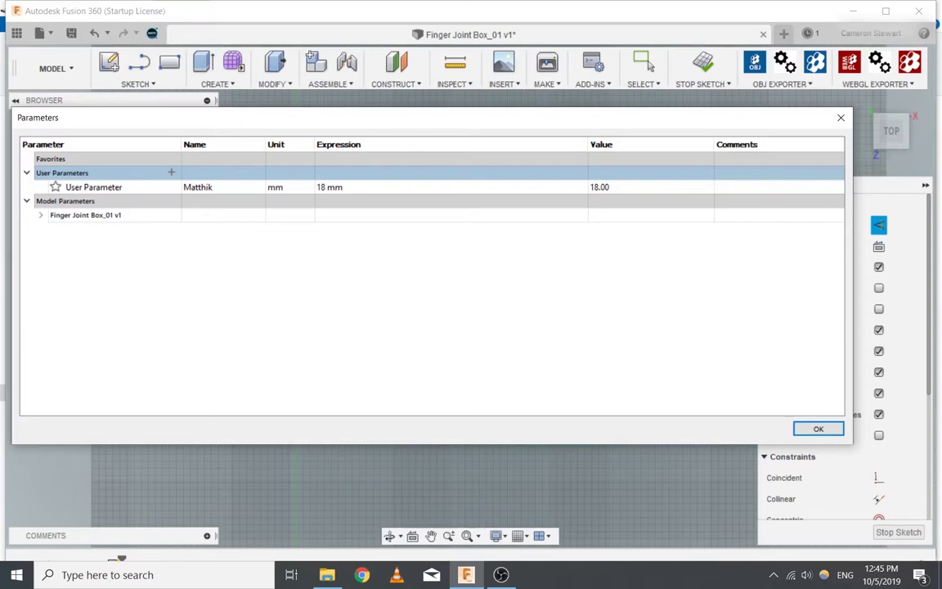
left_click(819, 430)
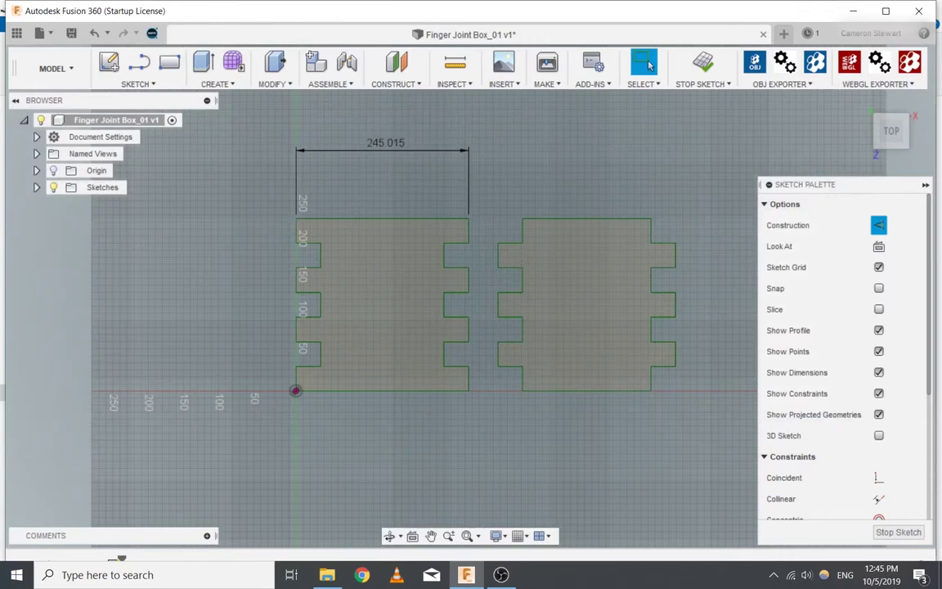
Step: Extrude both finger joint panel profiles by the Matthik parameter as a new component
key("q")
left_click(392, 261)
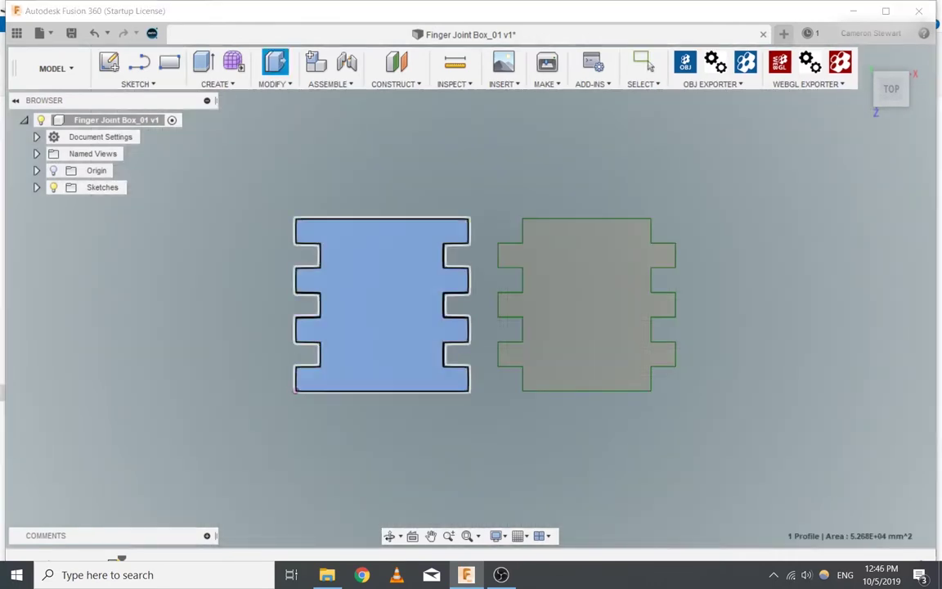
key("e")
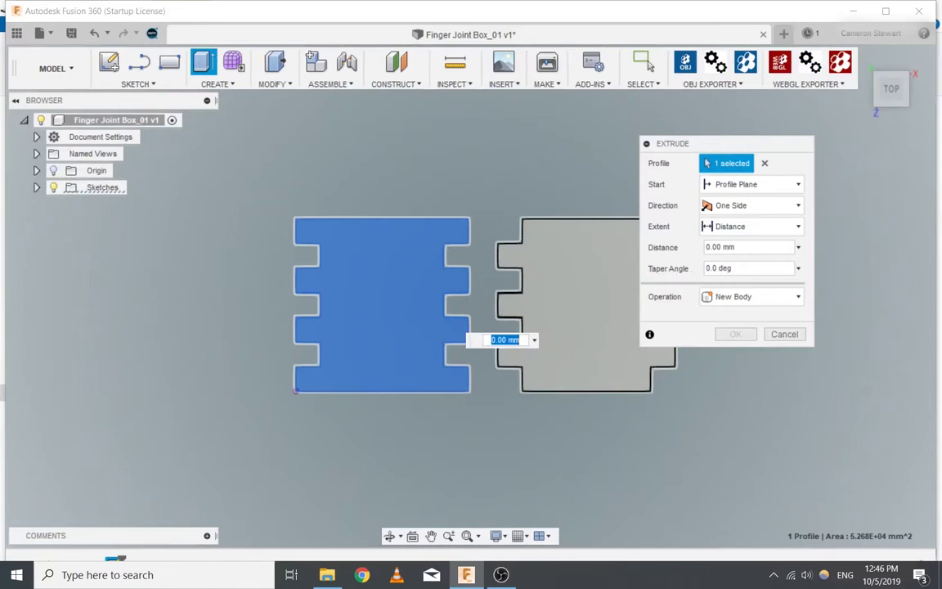
left_click(581, 302)
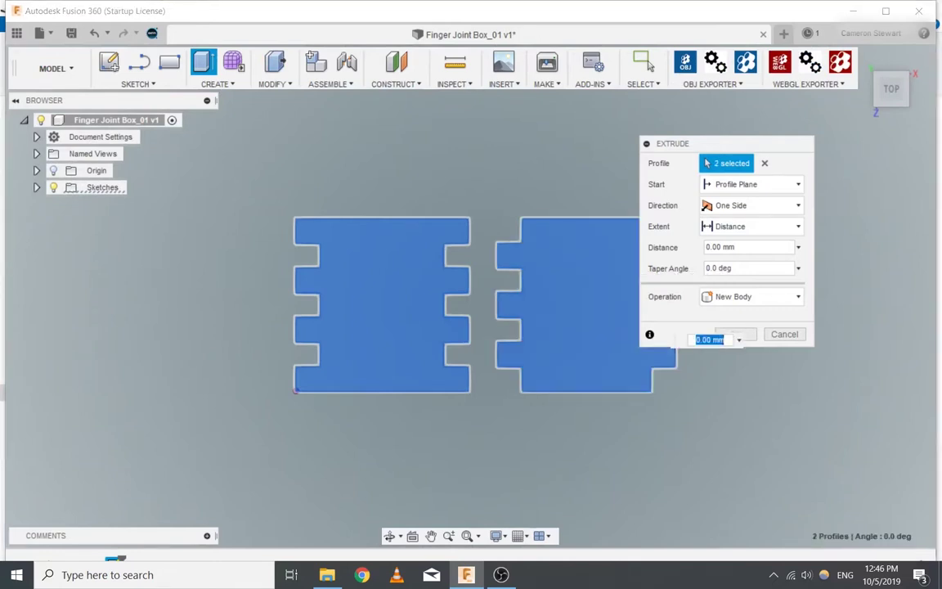
left_click_drag(712, 143, 740, 150)
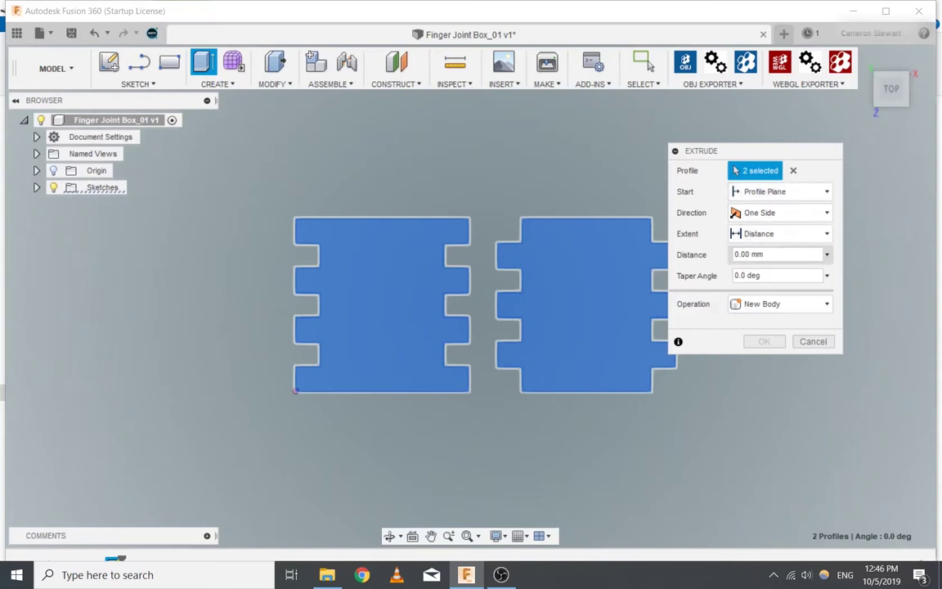
left_click_drag(764, 255, 733, 254)
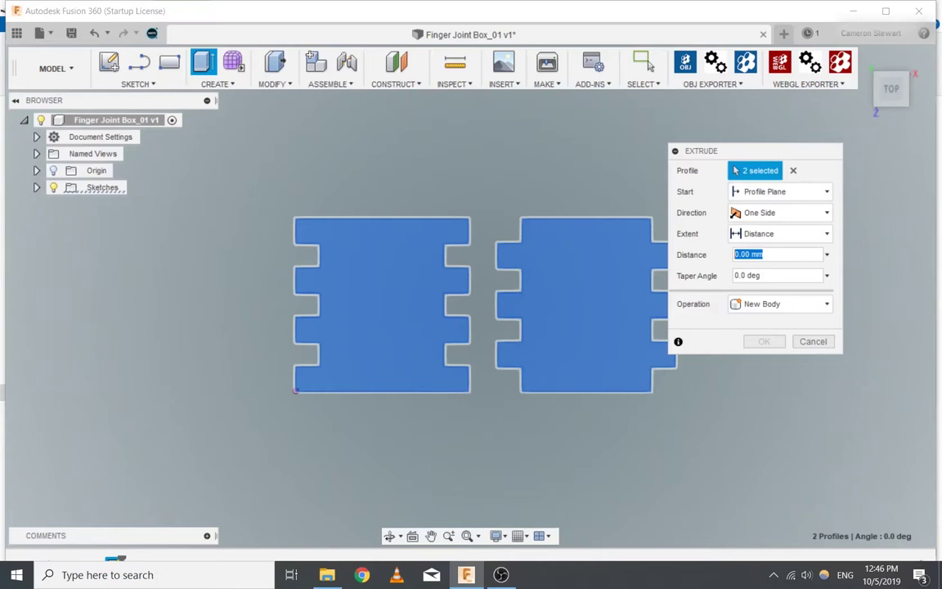
type("ma")
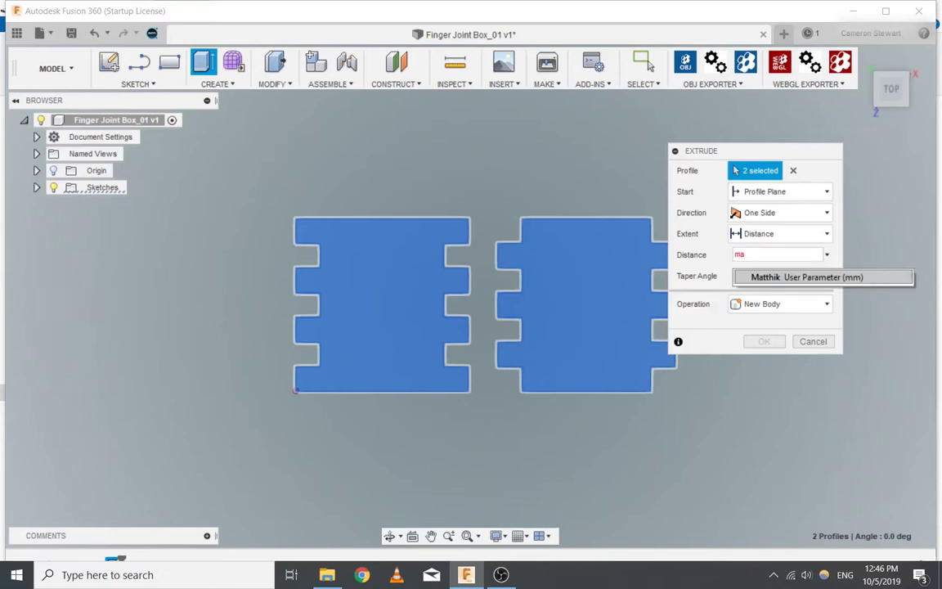
left_click(790, 277)
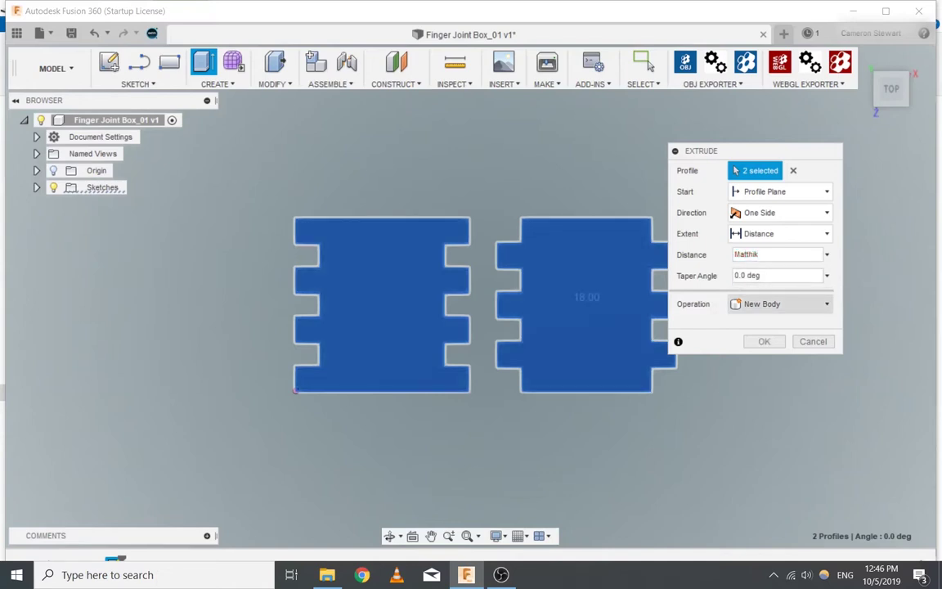
left_click(781, 304)
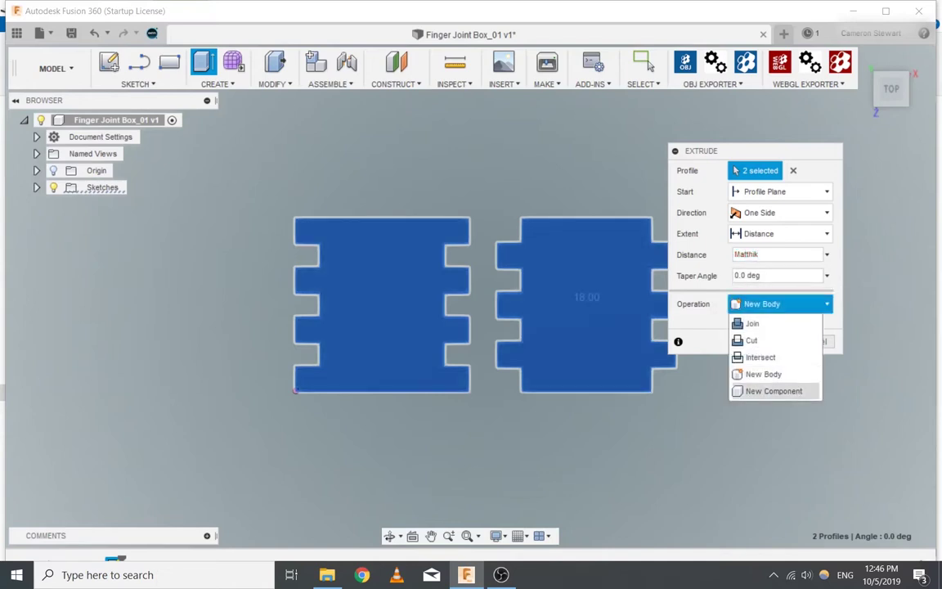
left_click(773, 391)
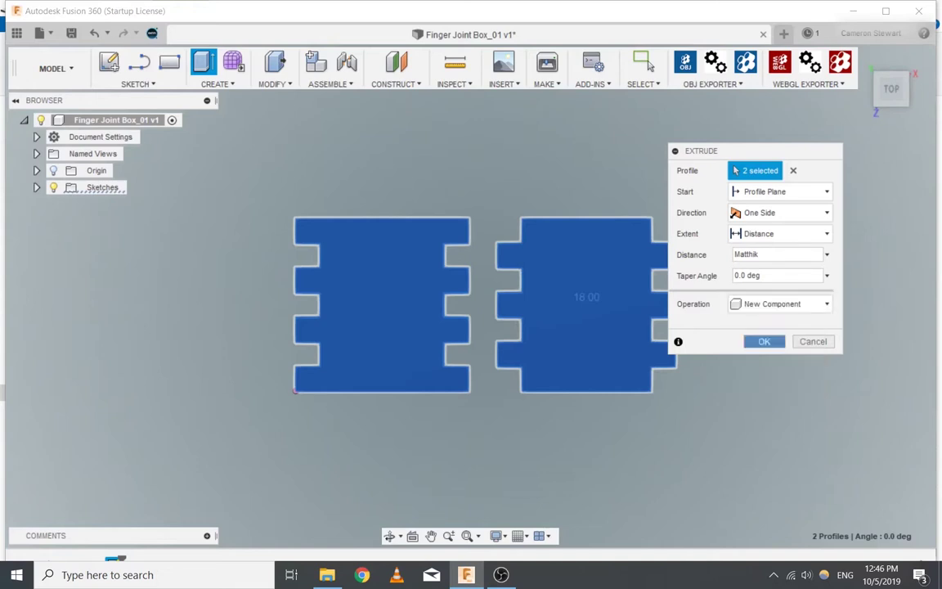
key("Return")
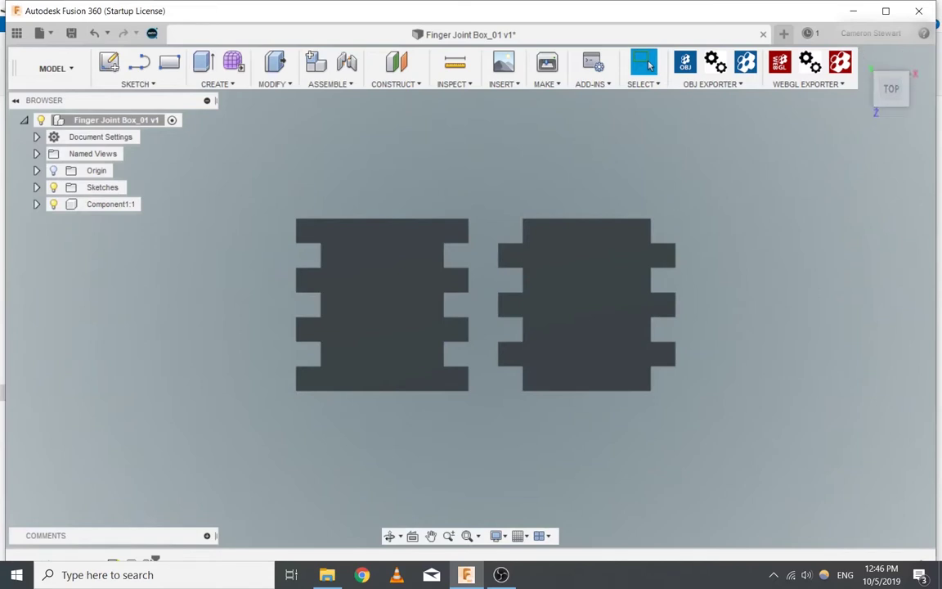
Step: Construct an offset plane from the first panel's straight front edge face, at the origin end, with the distance Matthik*2/3
middle_click_drag(572, 245, 605, 246)
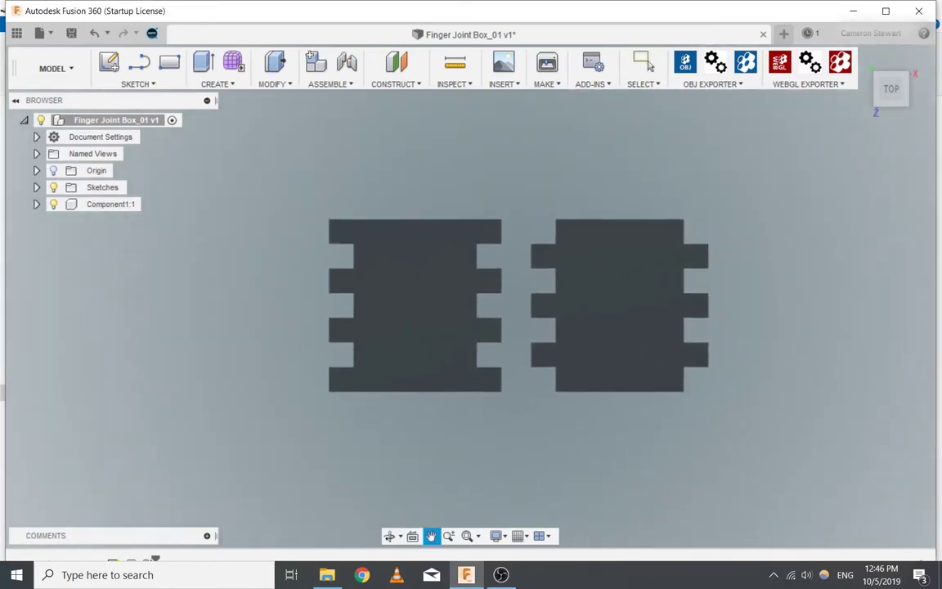
left_click(647, 64)
middle_click_drag(591, 335, 512, 260, "shift")
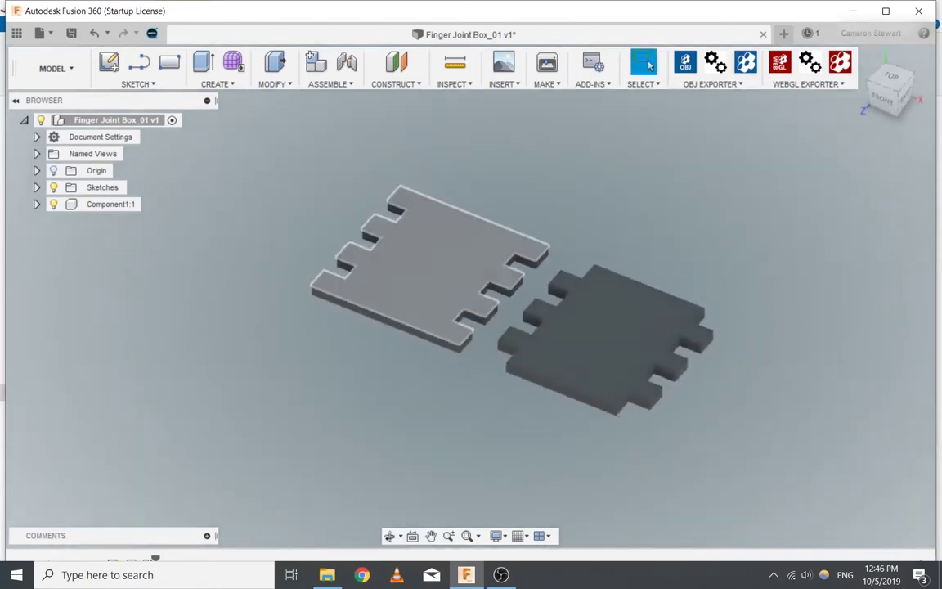
left_click(510, 270)
key("Escape")
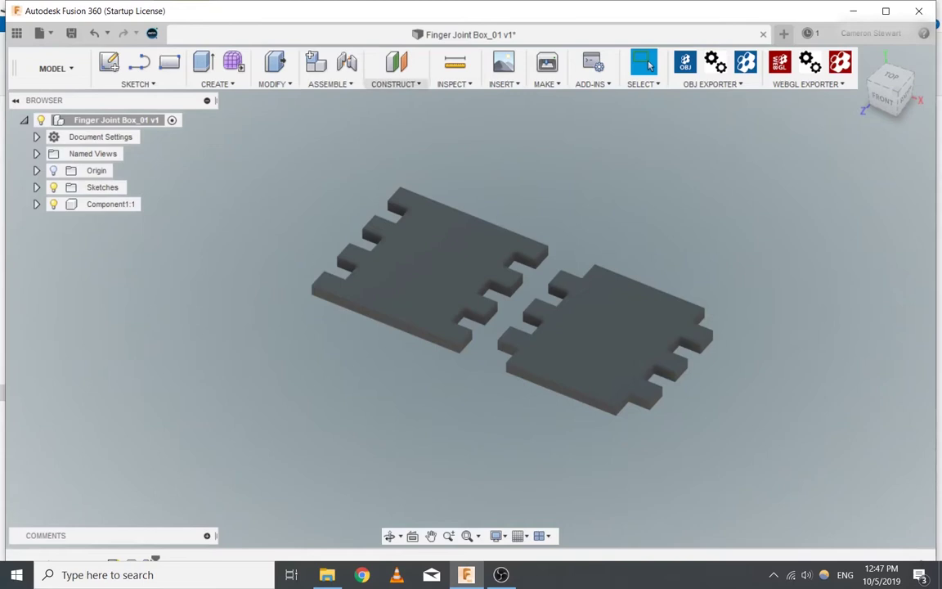
left_click(395, 84)
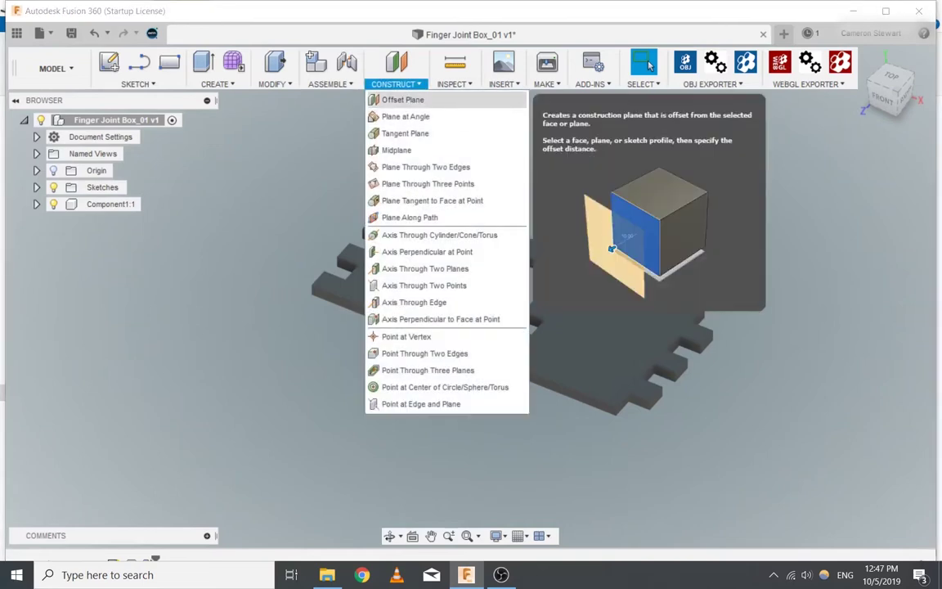
left_click(402, 99)
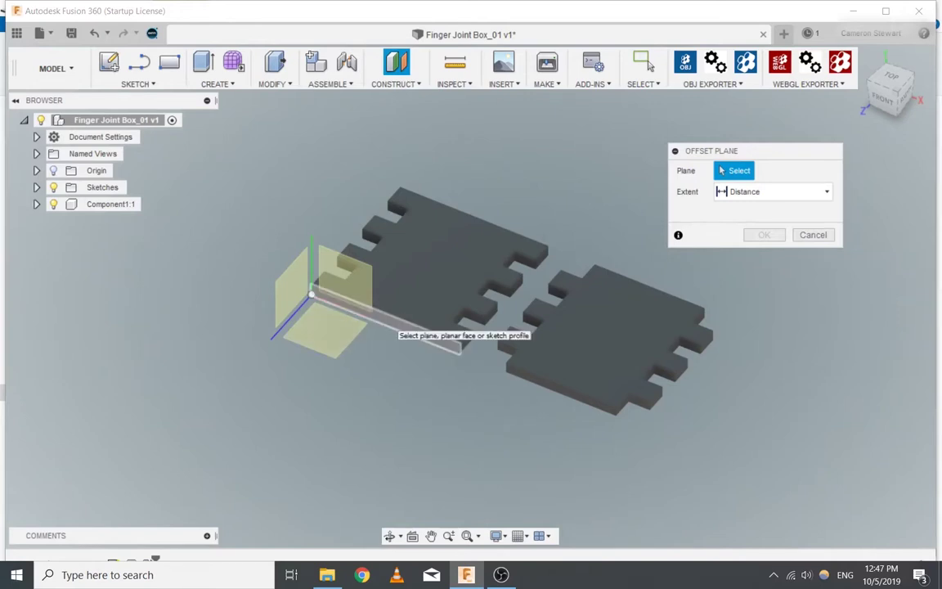
left_click(377, 325)
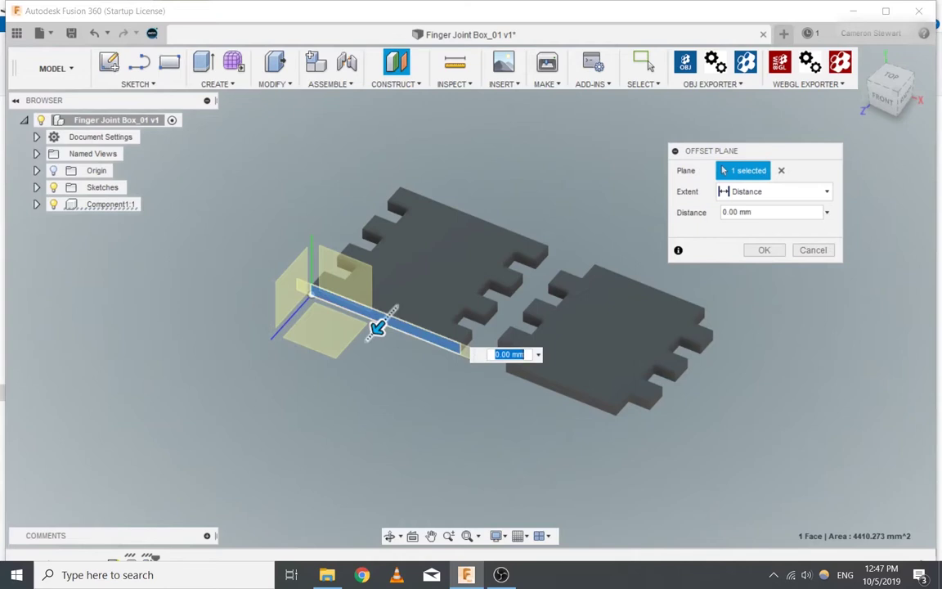
type("m")
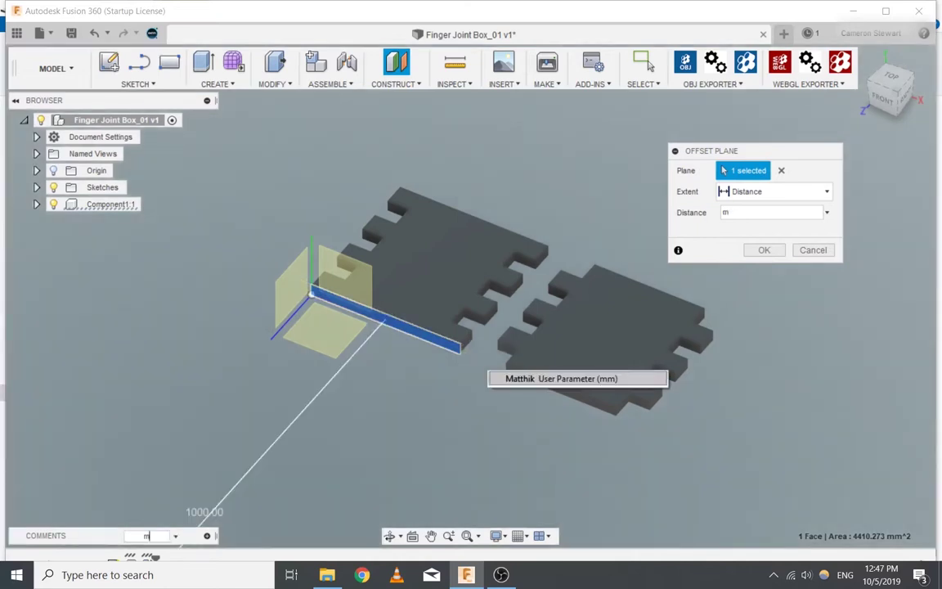
key("Return")
type("*2")
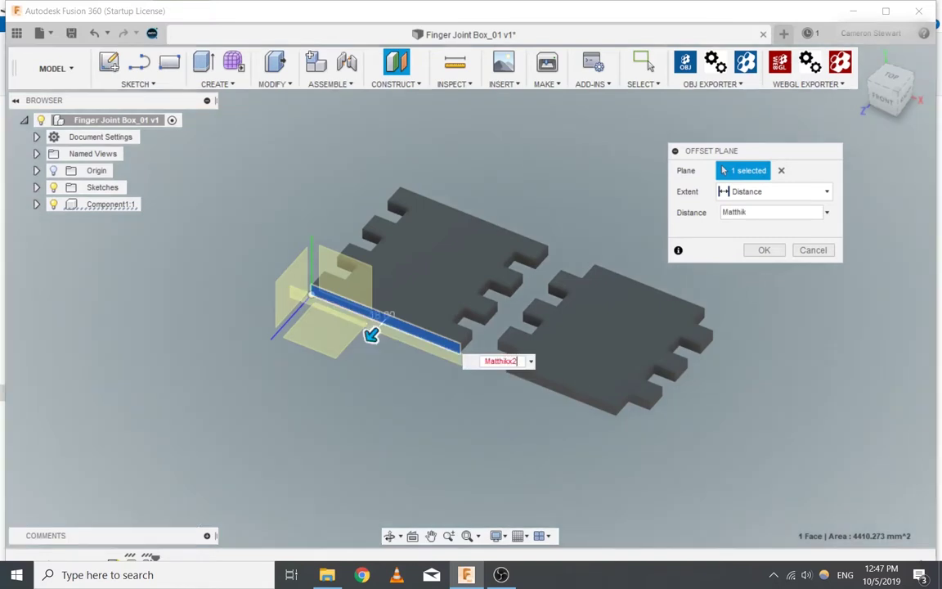
type("/3")
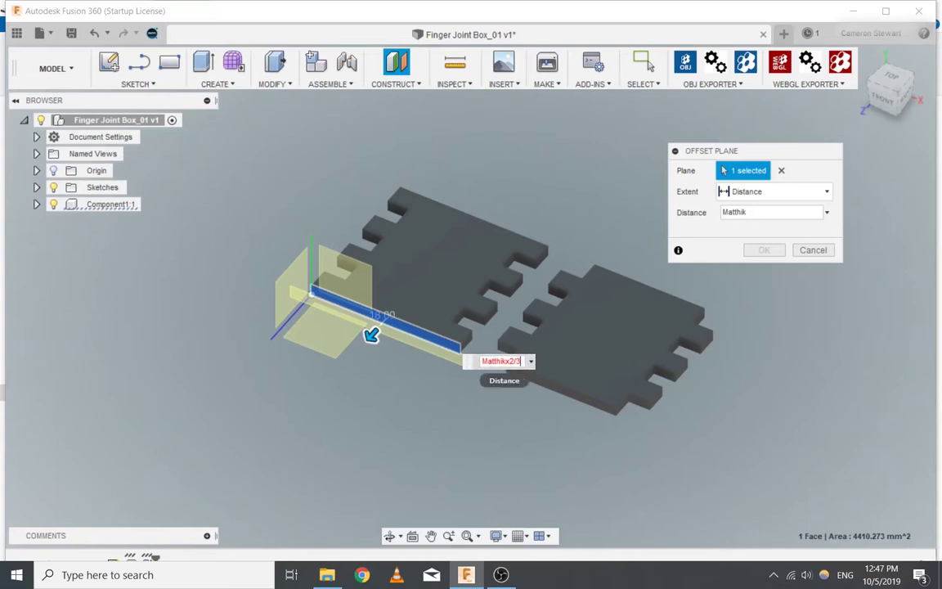
left_click(531, 361)
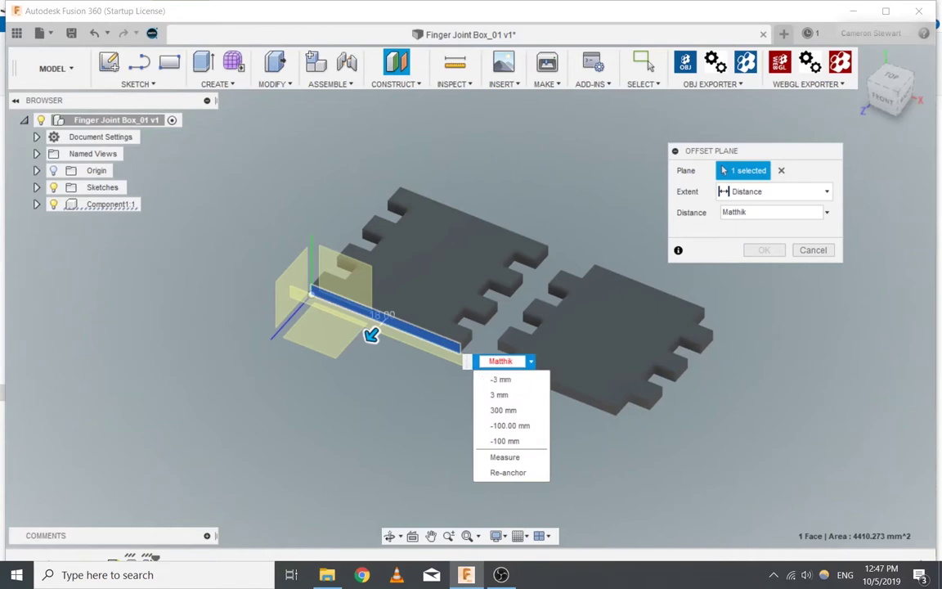
left_click(769, 213)
left_click(769, 212)
left_click(769, 212)
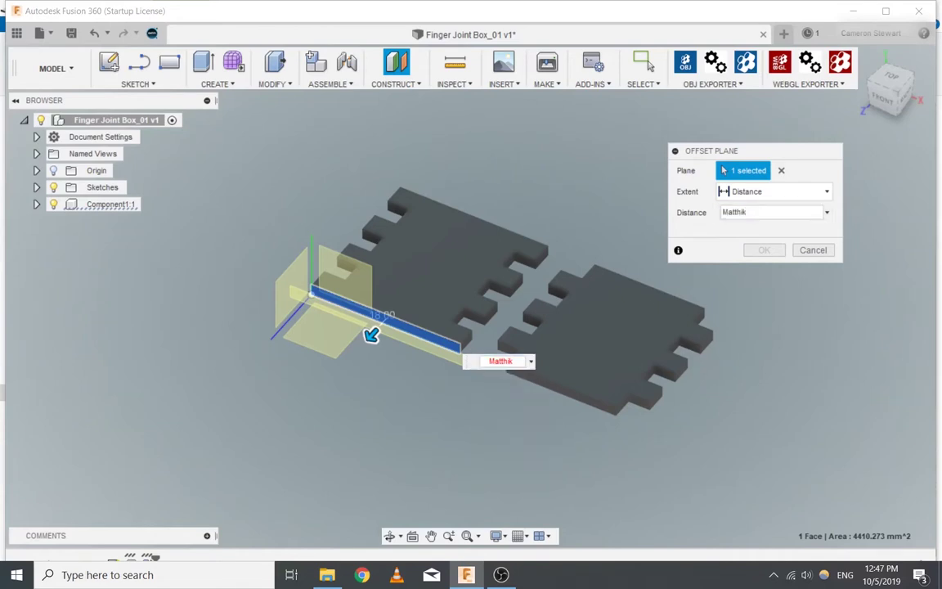
type("*2/3")
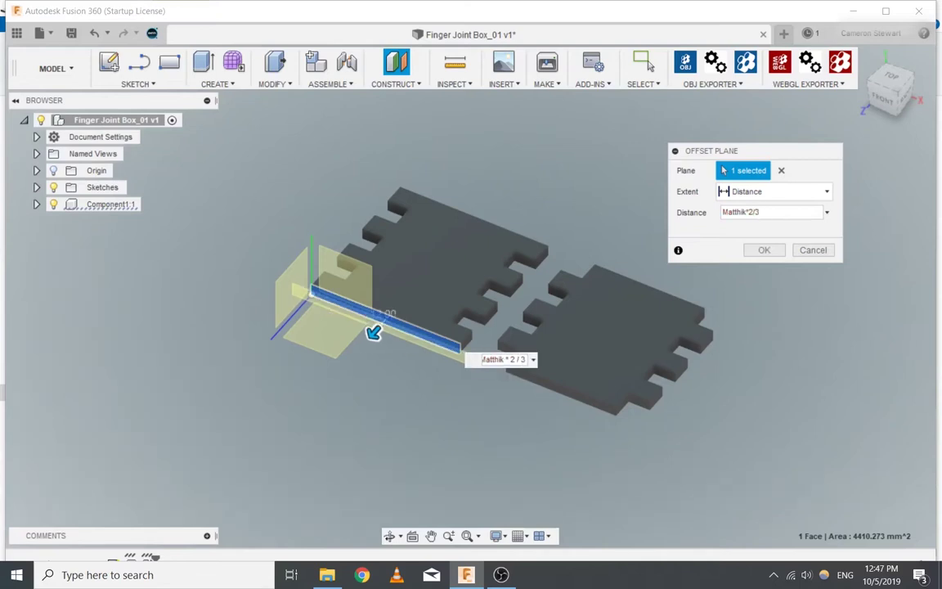
key("Return")
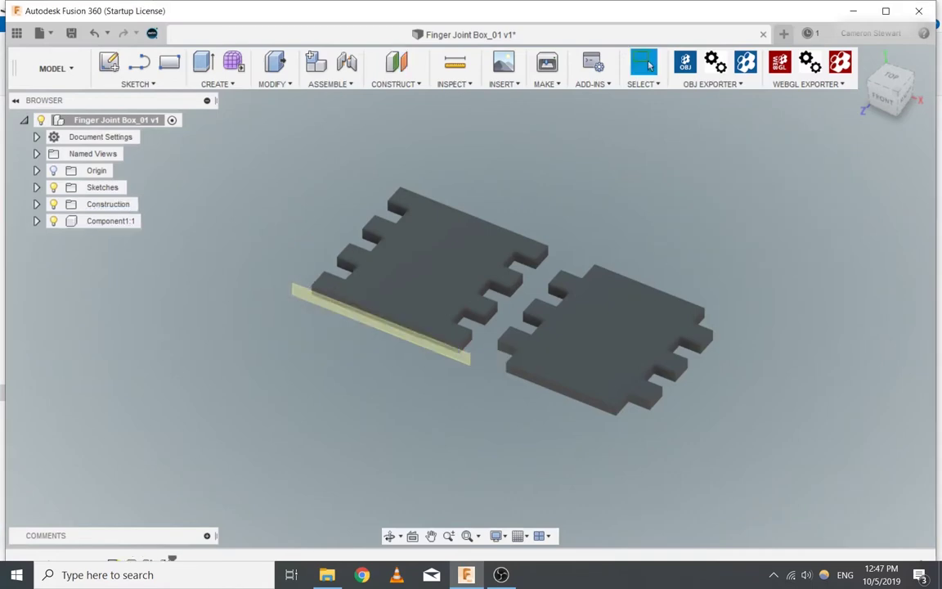
Step: Mirror the component holding both panels across the offset construction plane, using the Components pattern type
middle_click_drag(458, 327, 647, 282, "shift")
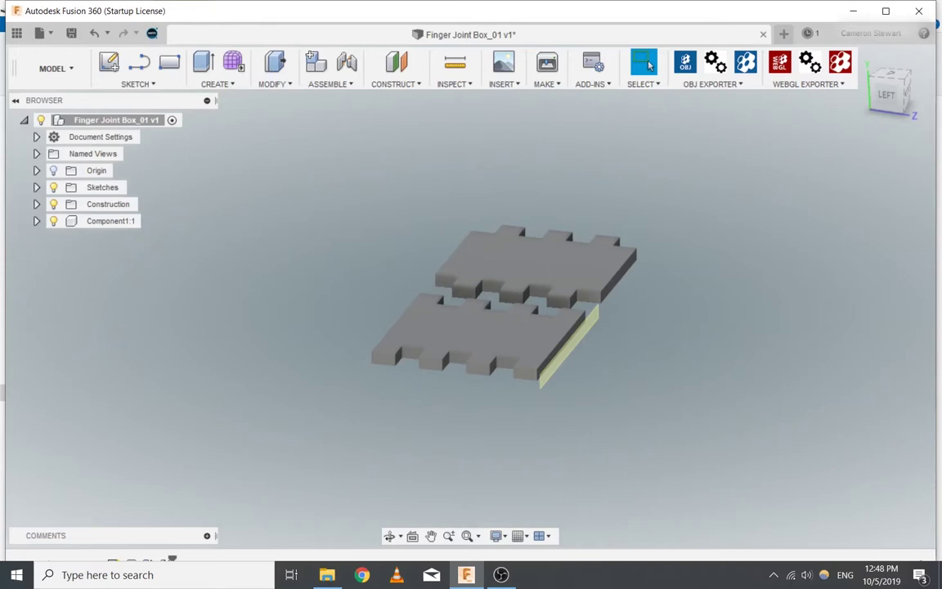
type("s")
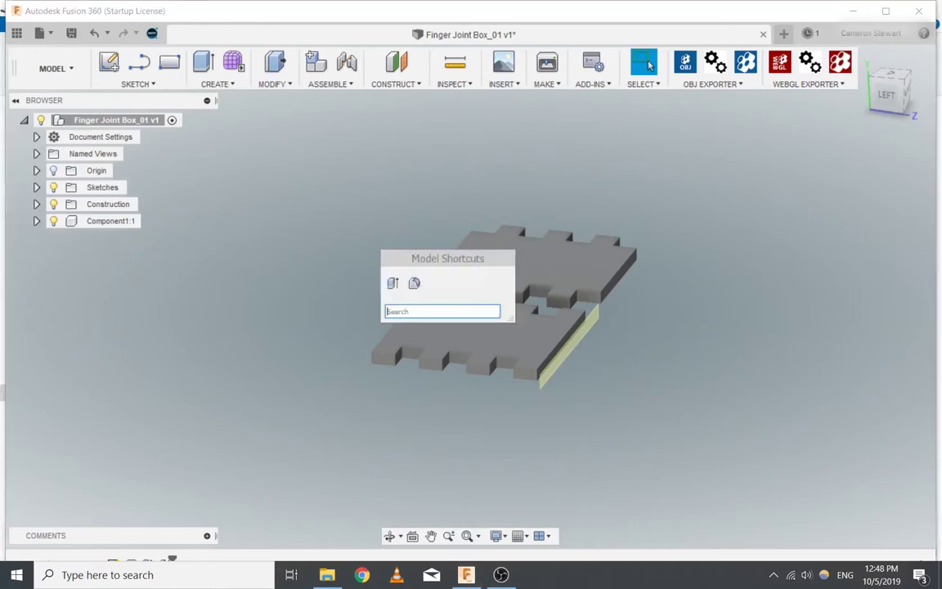
type("mirro")
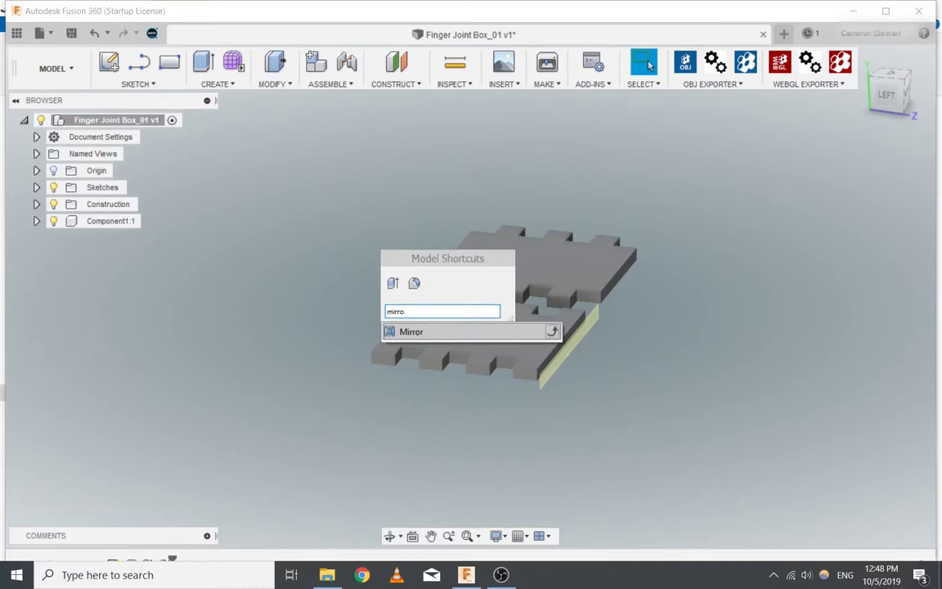
key("Return")
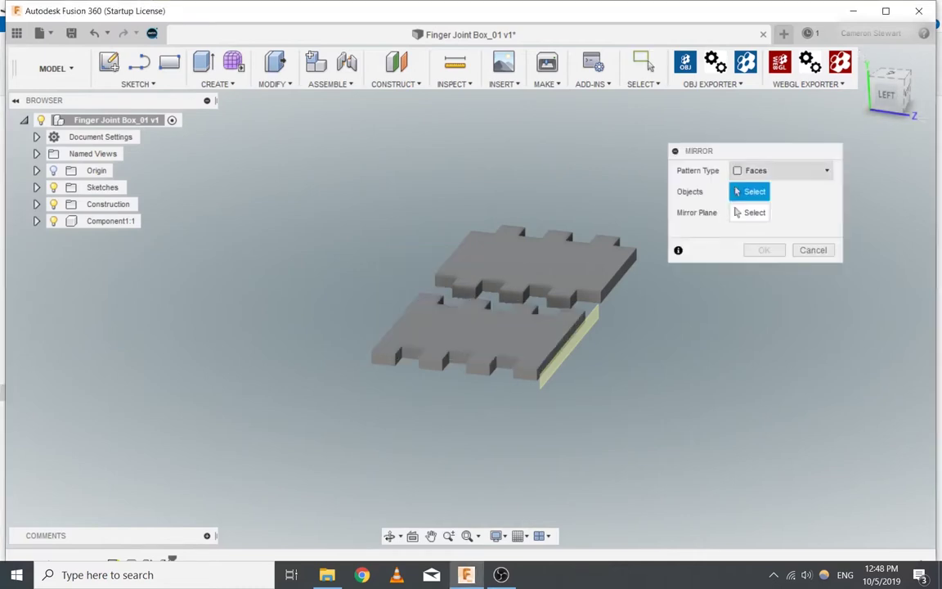
left_click(781, 171)
left_click(767, 241)
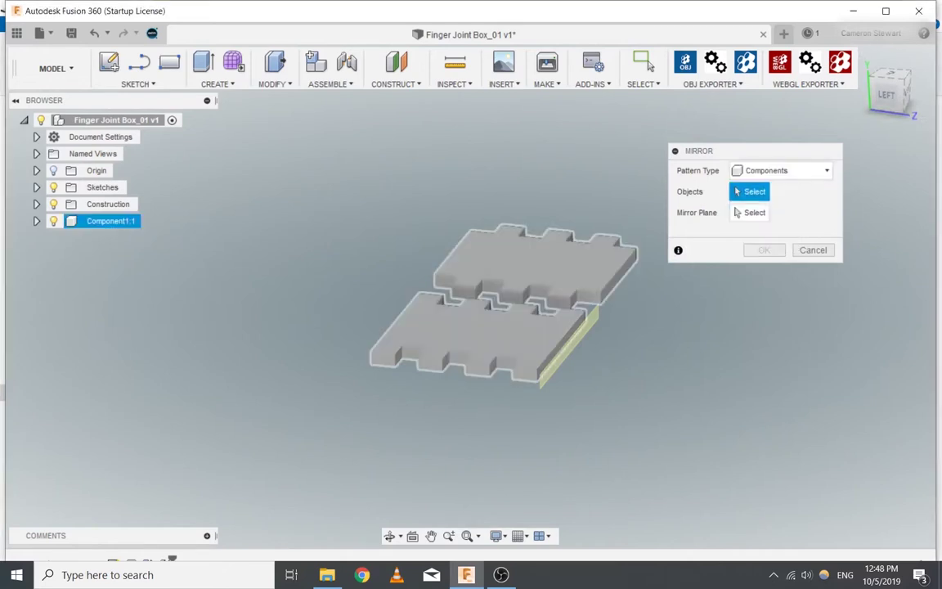
left_click(544, 266)
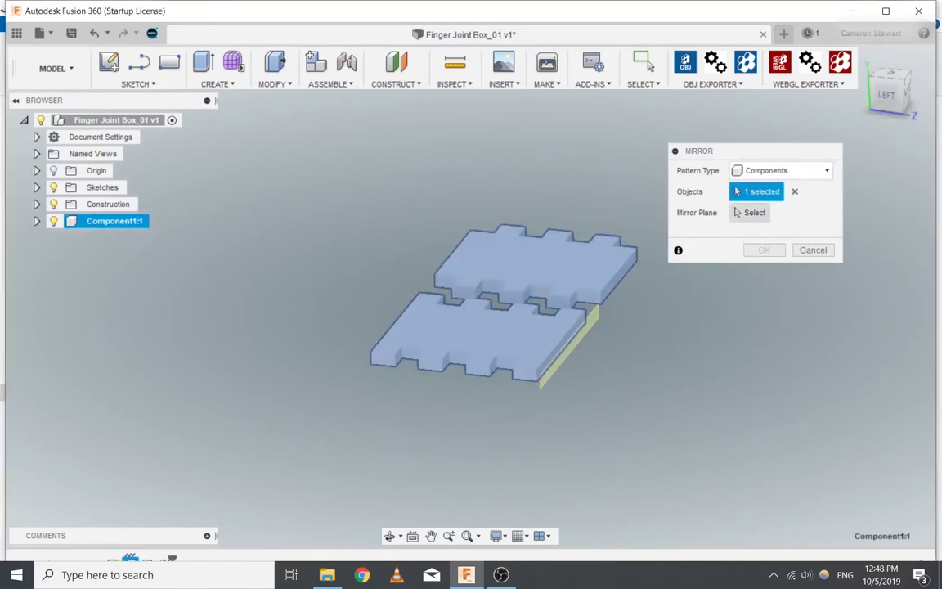
left_click(750, 213)
left_click(536, 379)
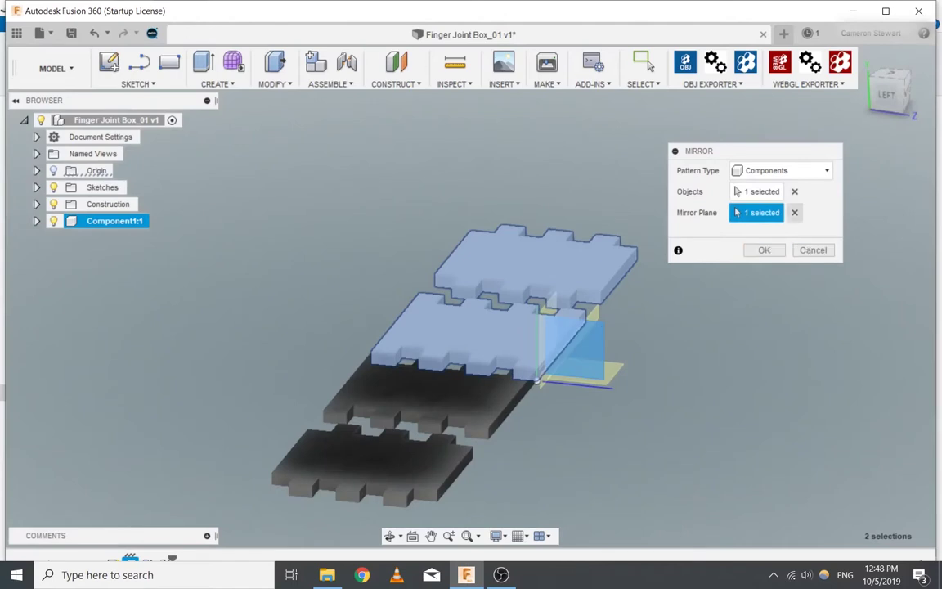
middle_click_drag(536, 379, 525, 394, "shift")
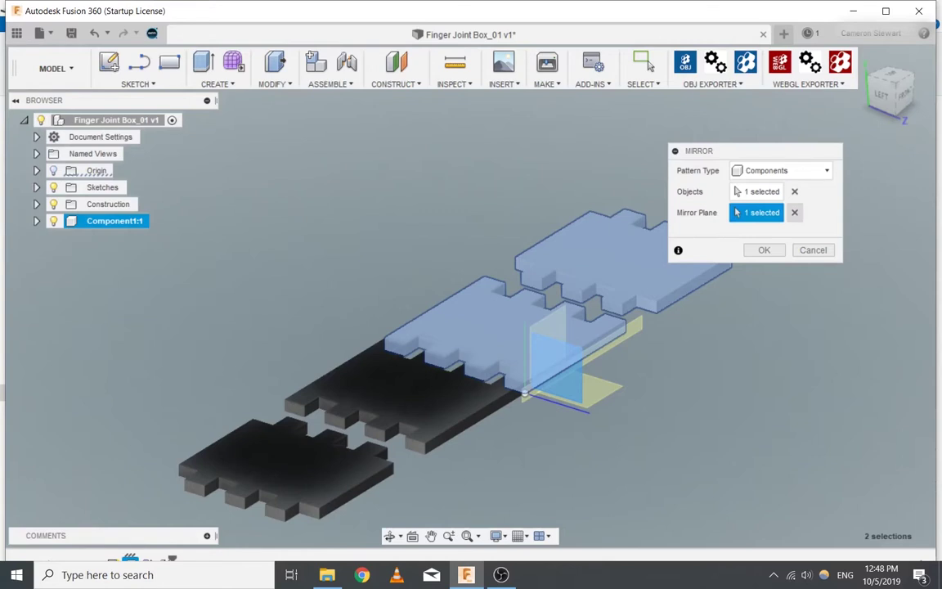
left_click(794, 212)
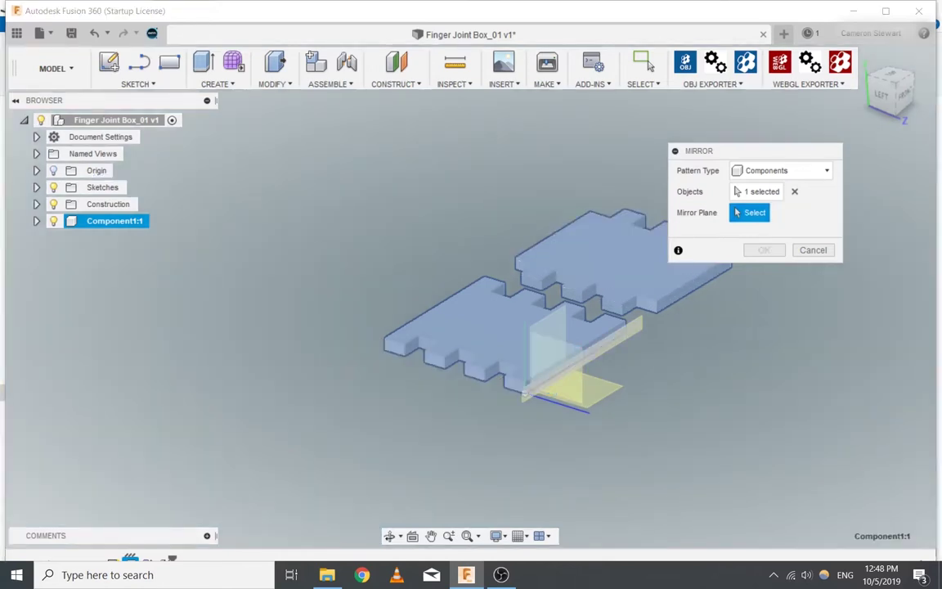
left_click(524, 394)
left_click(764, 250)
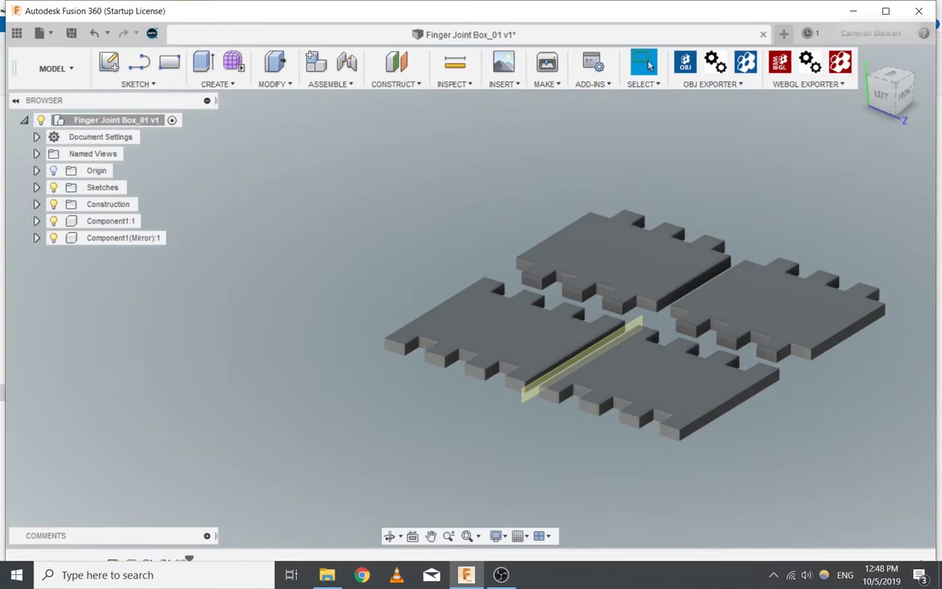
Step: Change the Matthik user parameter's expression to 20 mm
key("s")
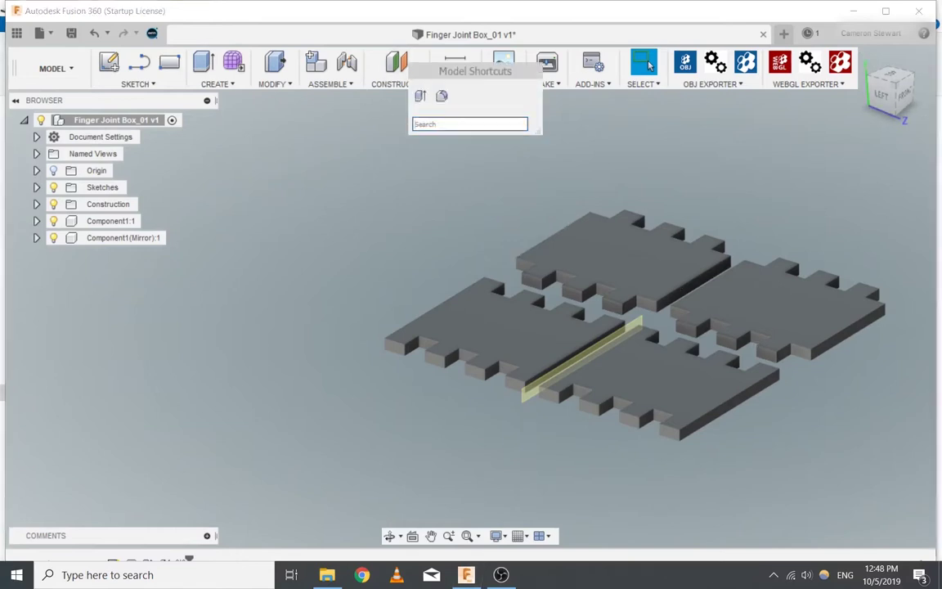
key("Escape")
type("s")
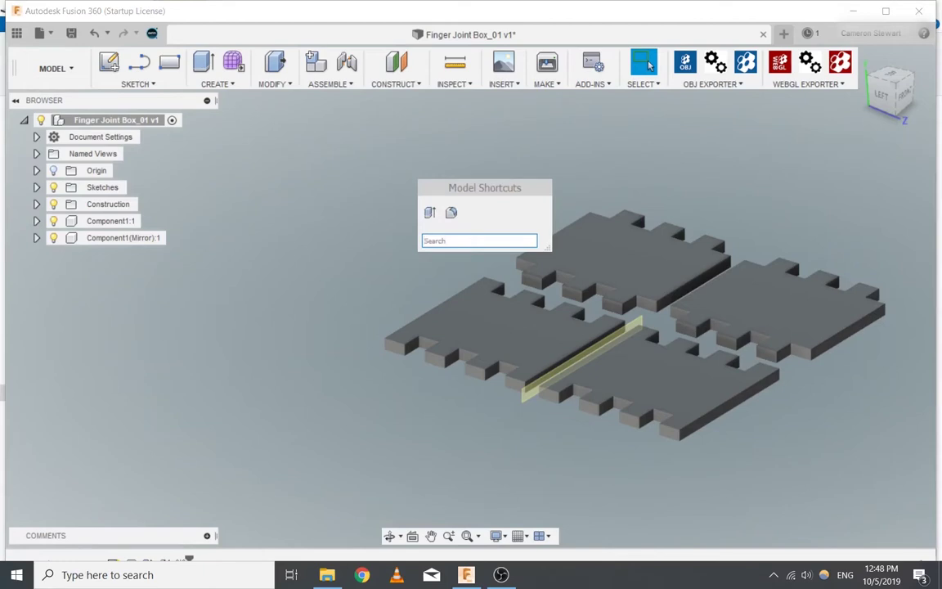
type("para")
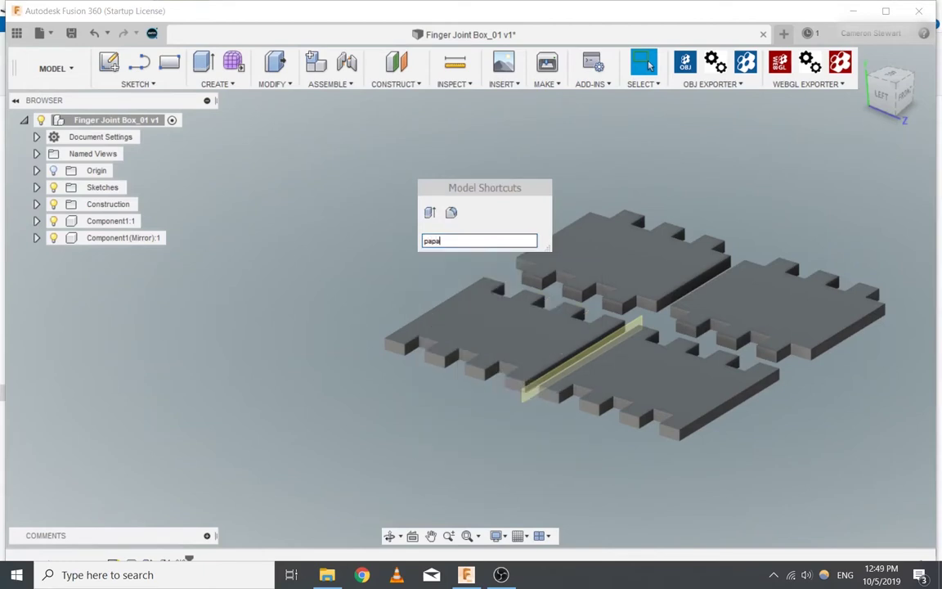
key("BackSpace")
key("BackSpace")
key("BackSpace")
key("BackSpace")
type("para")
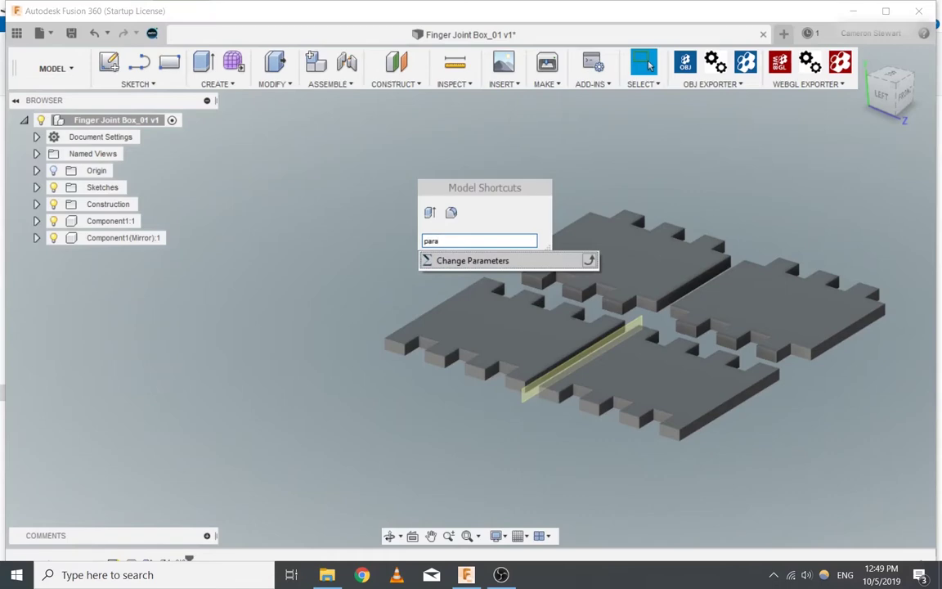
key("Return")
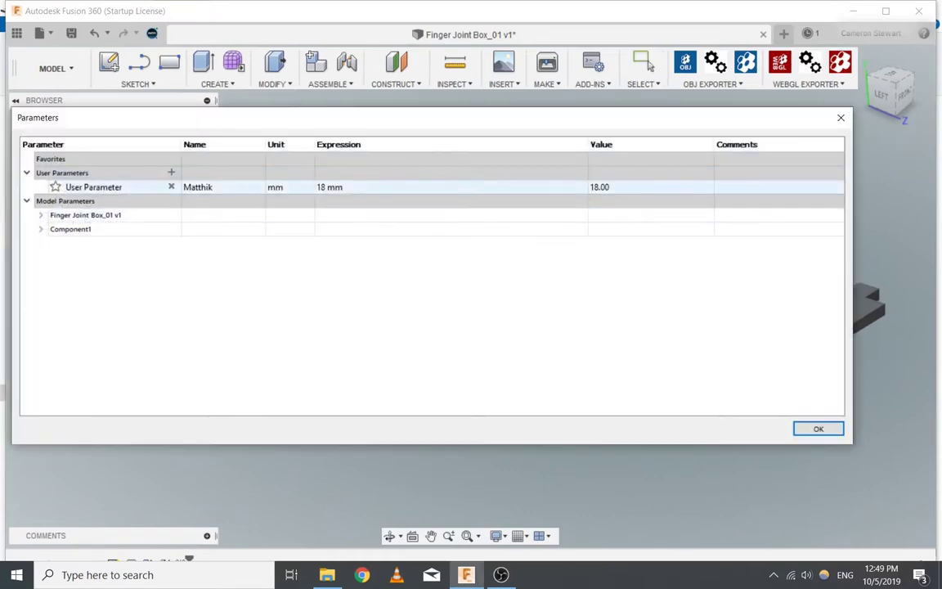
double_click(336, 188)
left_click(337, 187)
key("Right")
type("=")
key("BackSpace")
key("BackSpace")
key("BackSpace")
type("20")
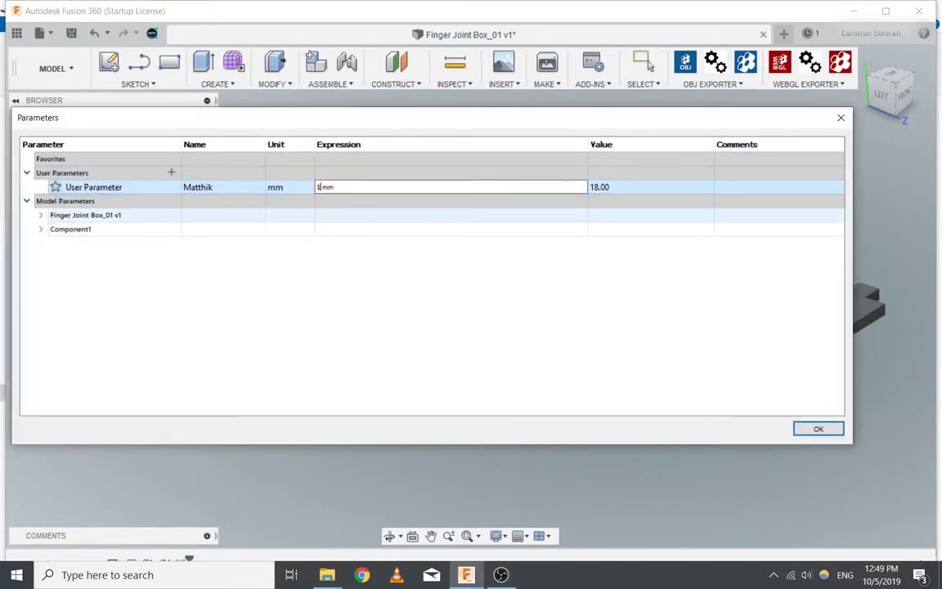
key("Return")
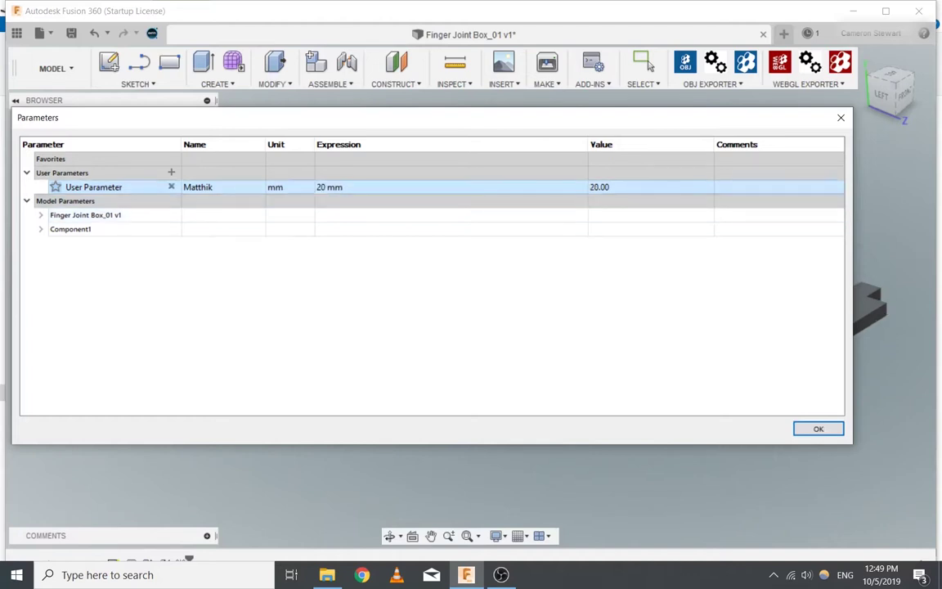
Step: Refine the Matthik user parameter to 20.05 mm and accept the parameter changes
left_click(326, 187)
left_click(326, 187)
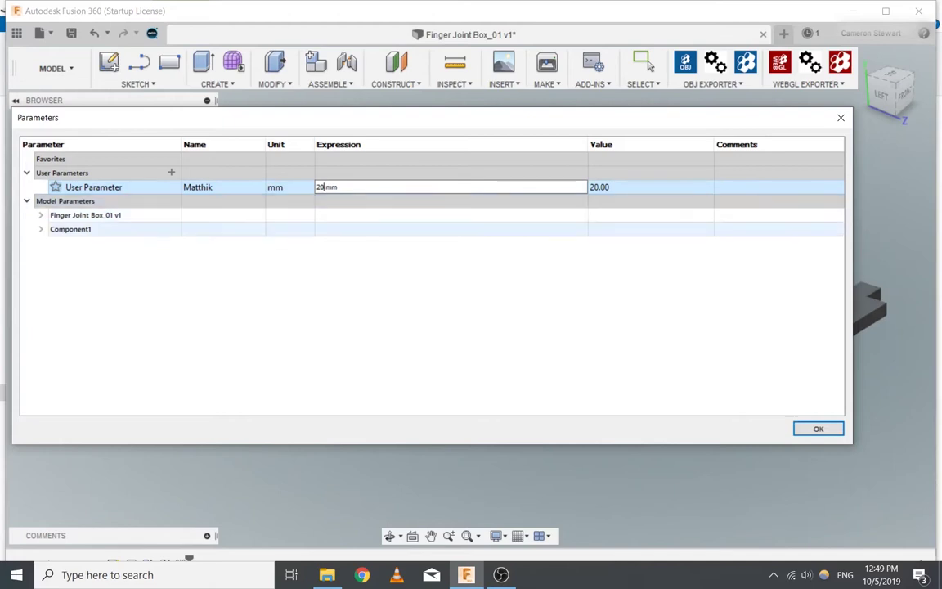
type(".1")
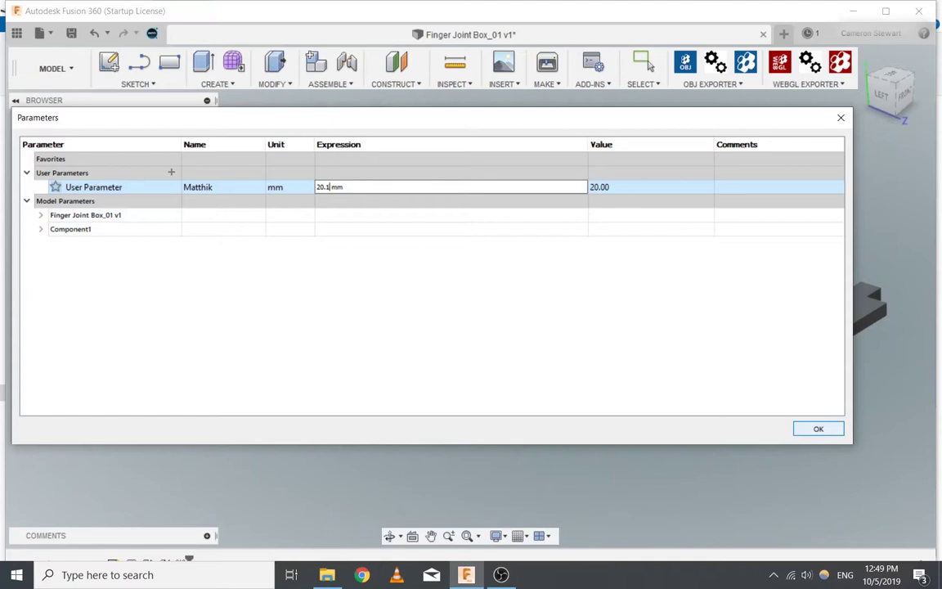
key("BackSpace")
type("05")
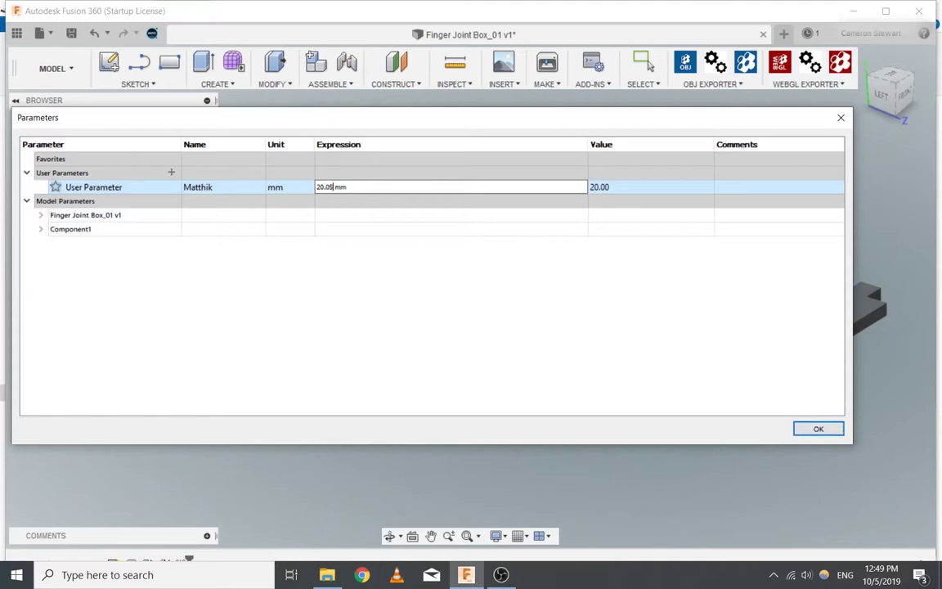
key("Return")
left_click(819, 428)
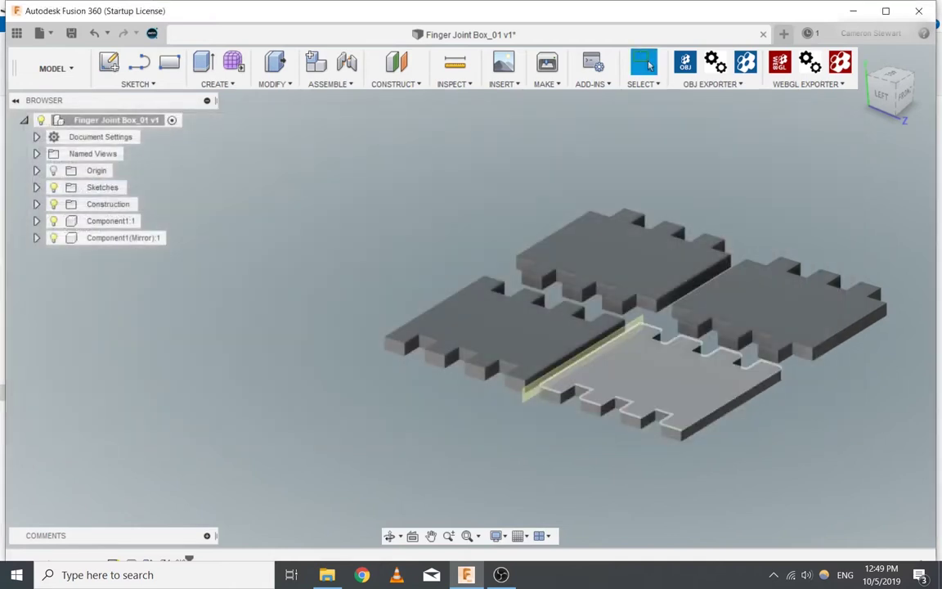
Step: Measure the length of the straight side edge on the original tabbed panel, facing its mirrored copy
middle_click_drag(573, 344, 659, 409, "shift")
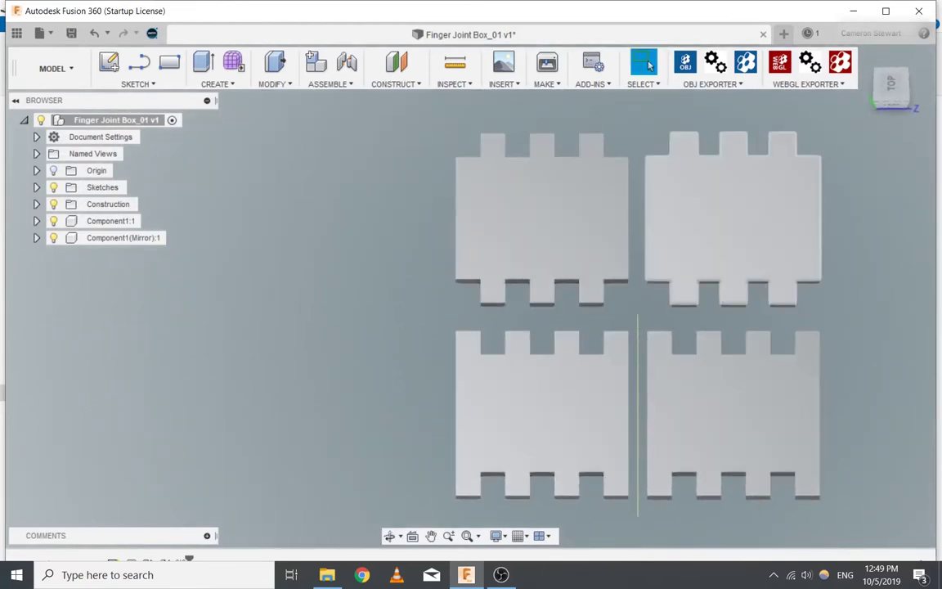
key("i")
left_click_drag(740, 152, 265, 160)
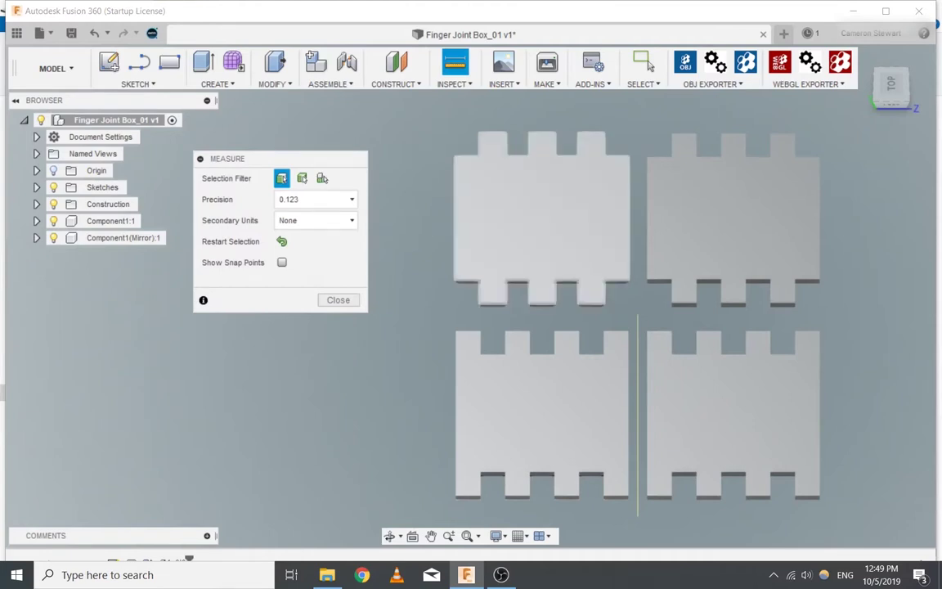
left_click(628, 188)
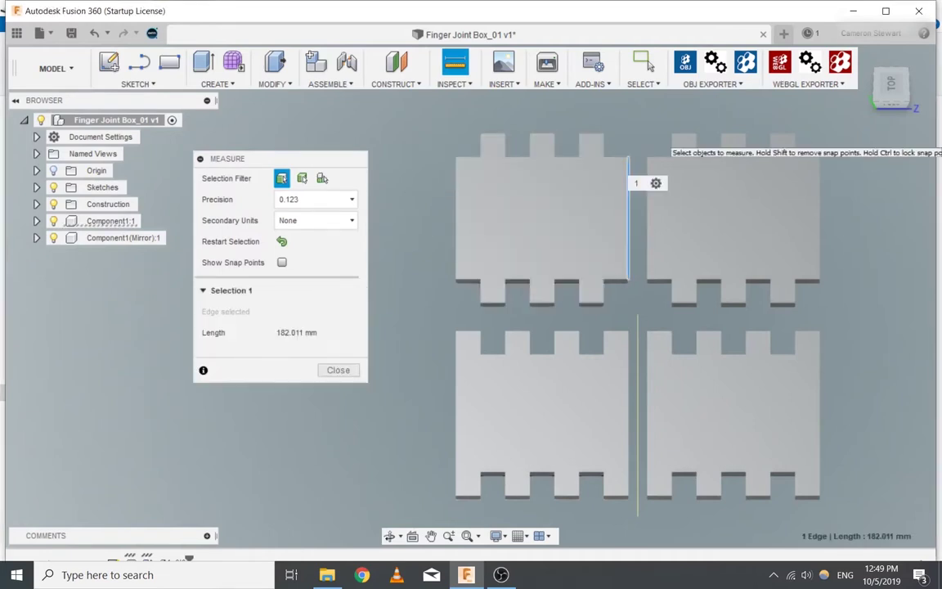
Step: Measure the vertical thickness edge at the corner of a finger on the original tabbed panel
middle_click_drag(637, 315, 540, 274, "shift")
middle_click_drag(621, 212, 553, 180, "shift")
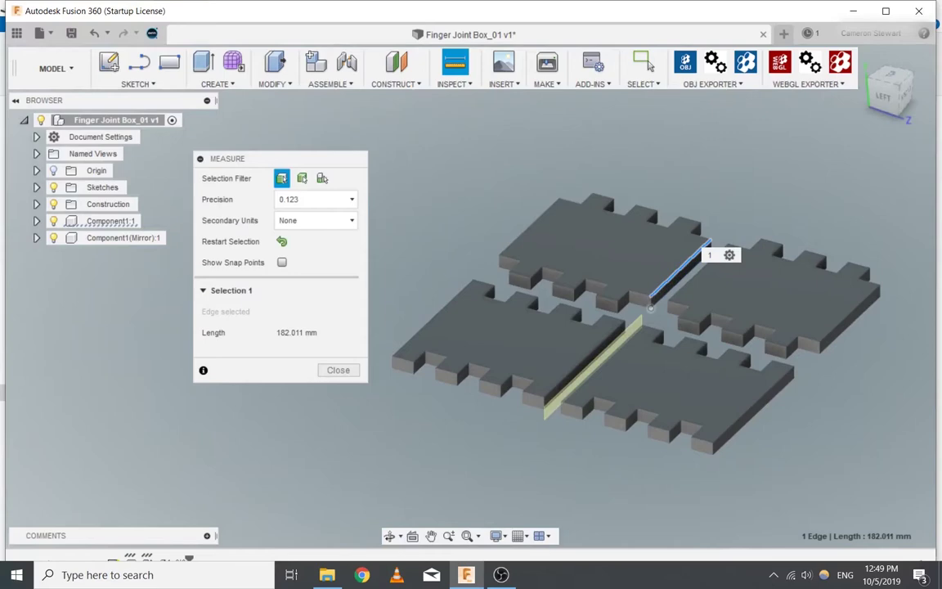
left_click(619, 304)
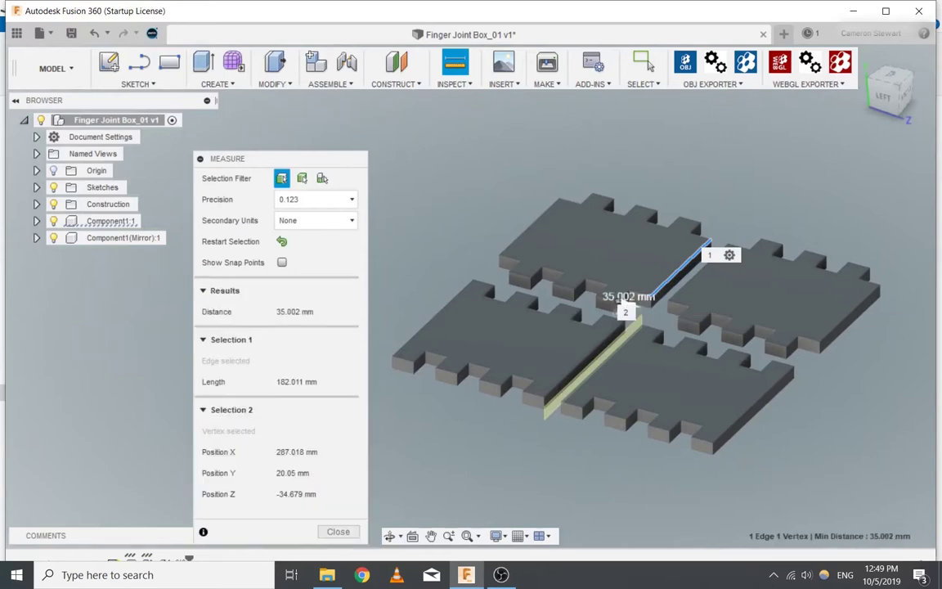
left_click(619, 303)
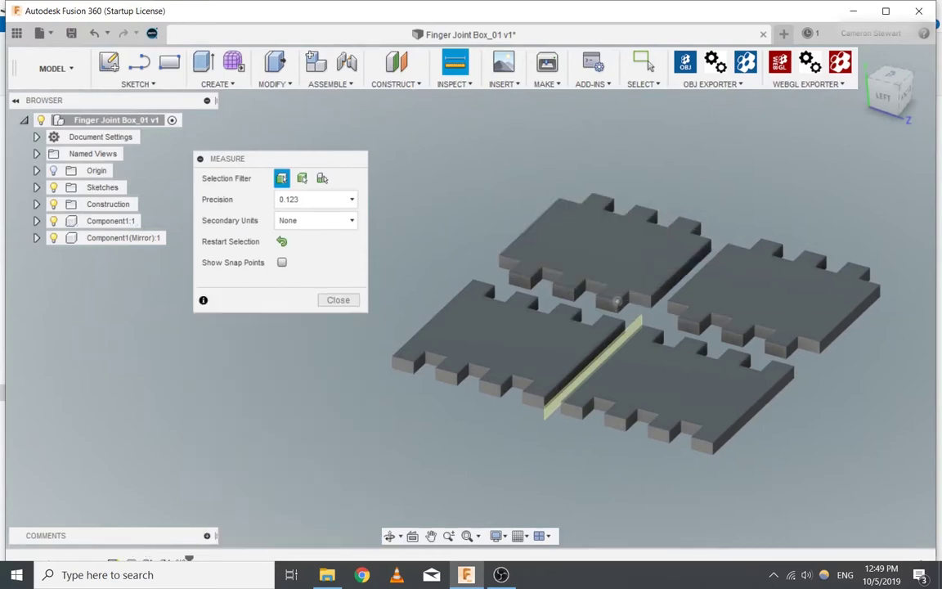
scroll(606, 305, "up", 5)
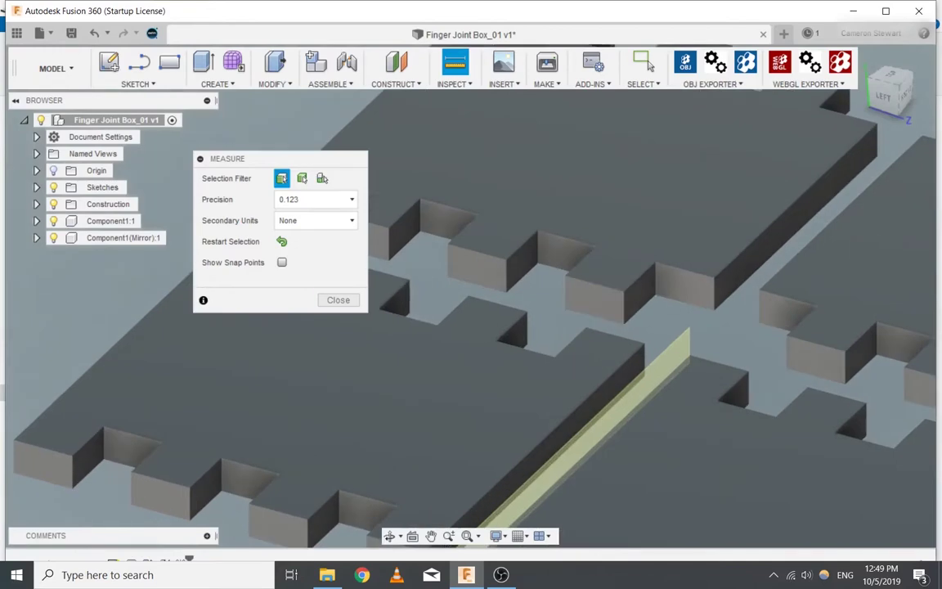
left_click(624, 306)
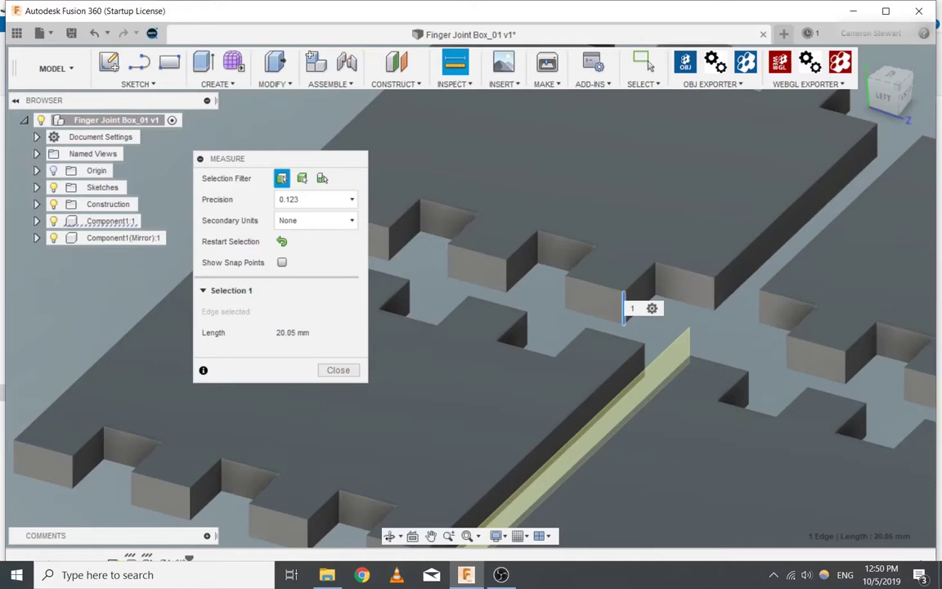
scroll(715, 298, "down", 5)
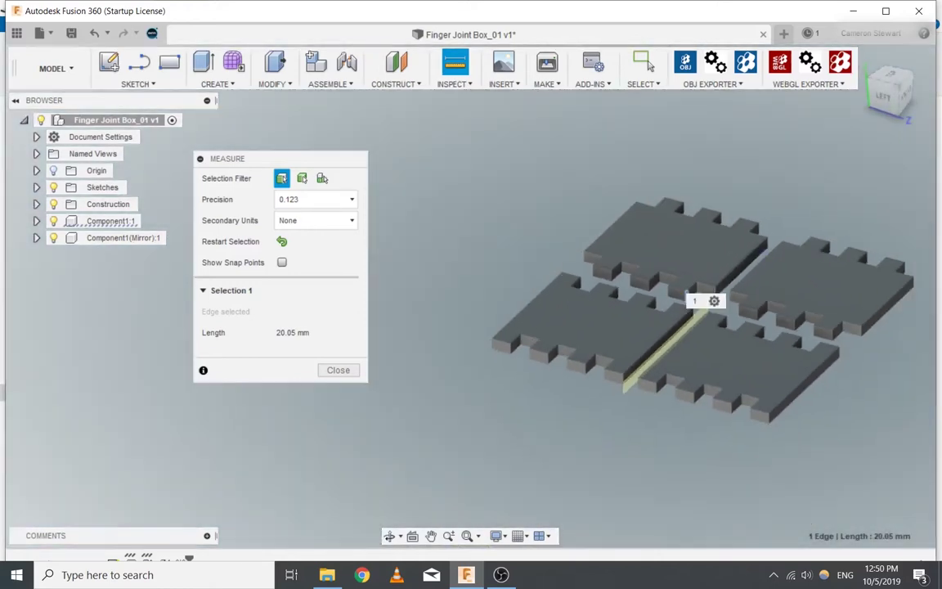
Step: Measure the overall distance across the two original panels, from an outer finger corner of one to an outer finger corner of the other
middle_click_drag(496, 229, 568, 337, "shift")
middle_click_drag(592, 177, 594, 177, "shift")
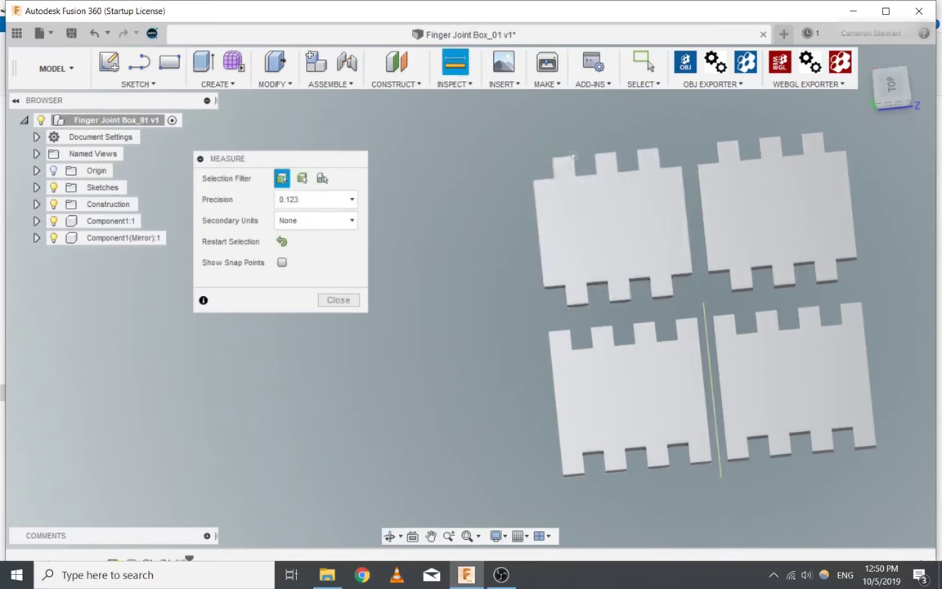
left_click(572, 158)
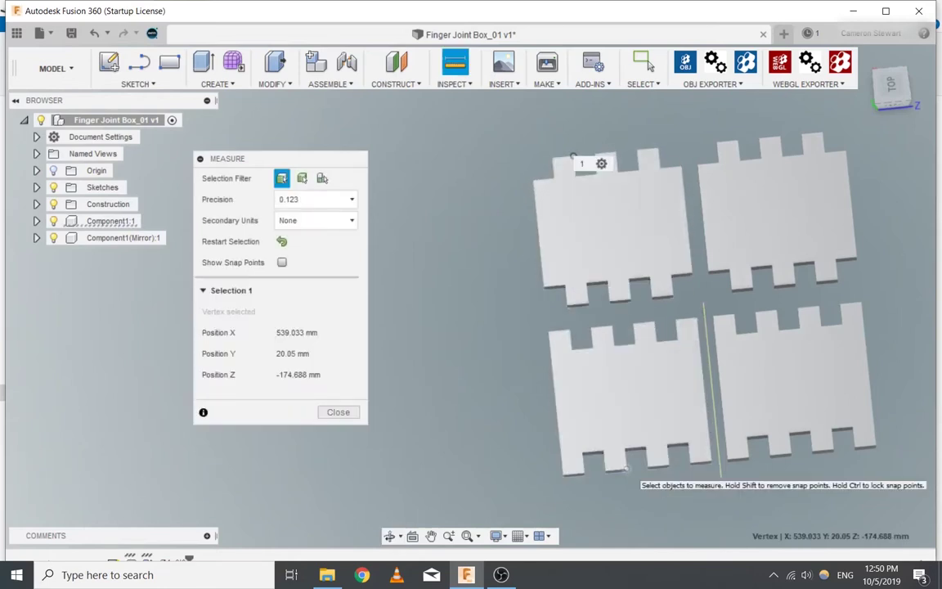
left_click(627, 470)
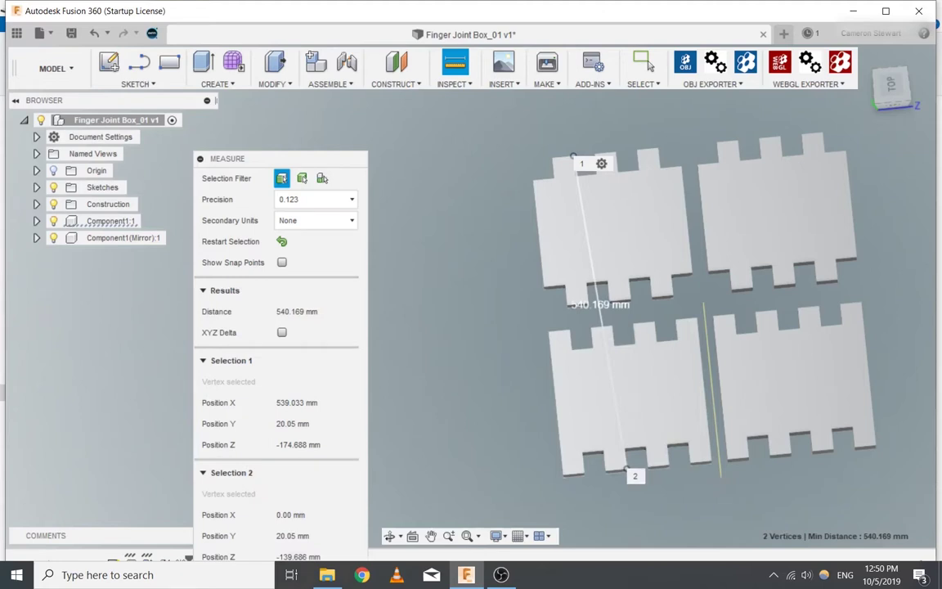
left_click(606, 472)
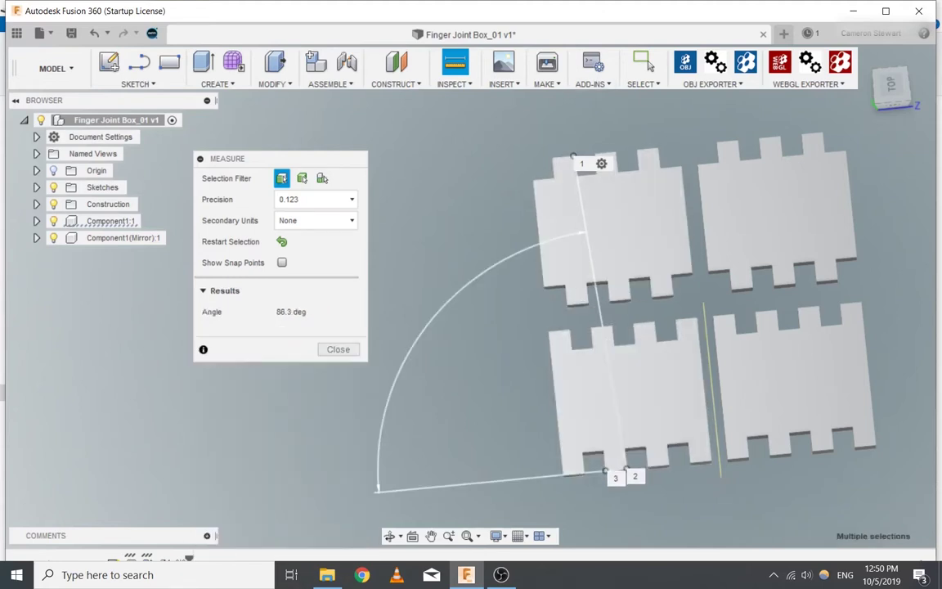
left_click(583, 122)
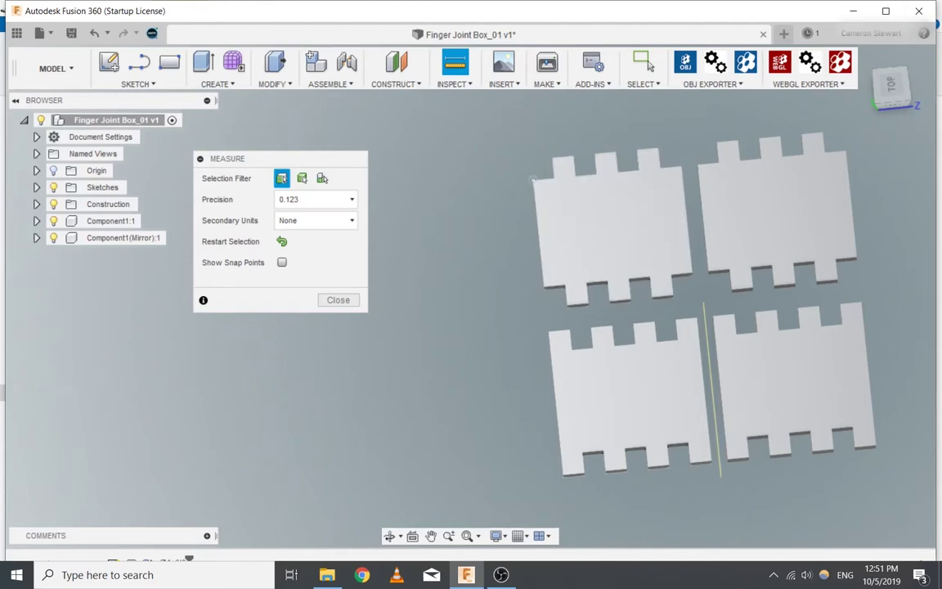
Step: Measure the overall width across the tabbed panel and its mirrored copy between their outer corners, and finish measuring
left_click(533, 180)
left_click(845, 152)
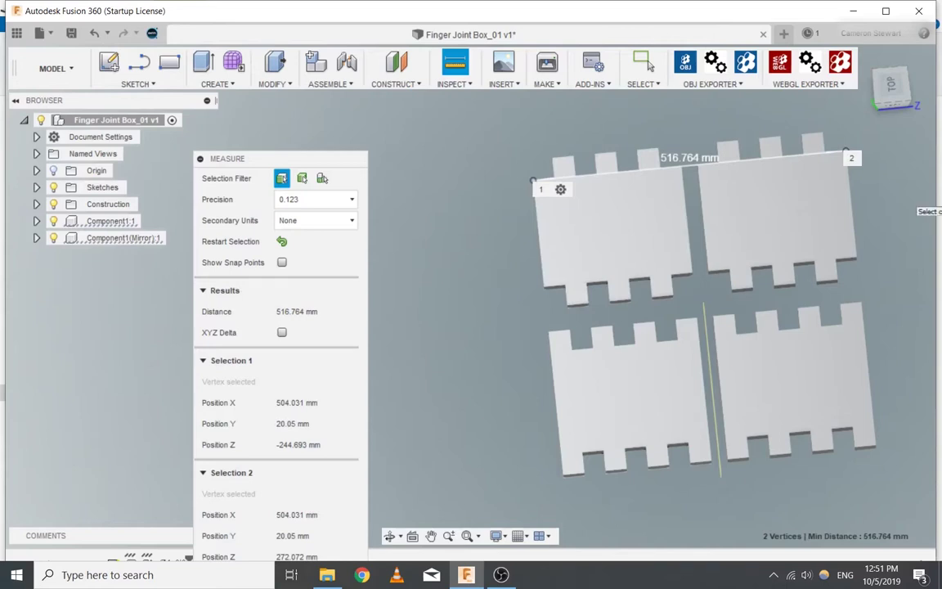
left_click(904, 199)
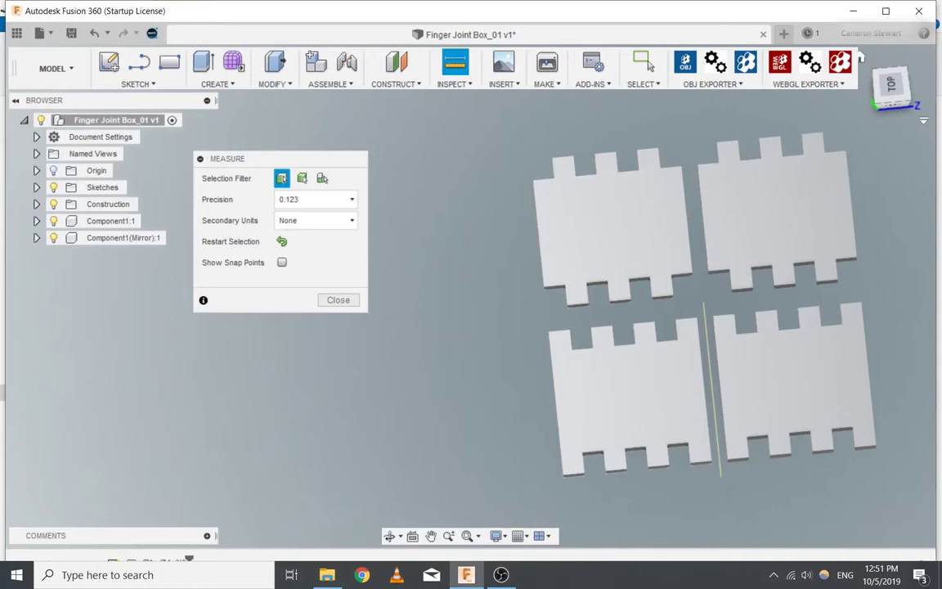
left_click(338, 300)
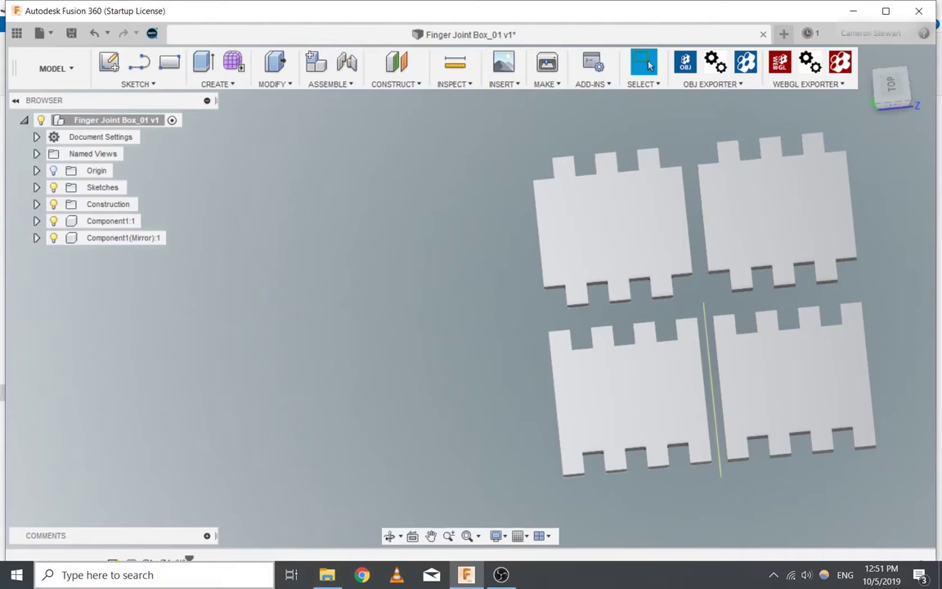
Step: Maximize the window to reveal the timeline and reopen the panel profile sketch, the first feature, for editing
left_click_drag(705, 15, 710, 0)
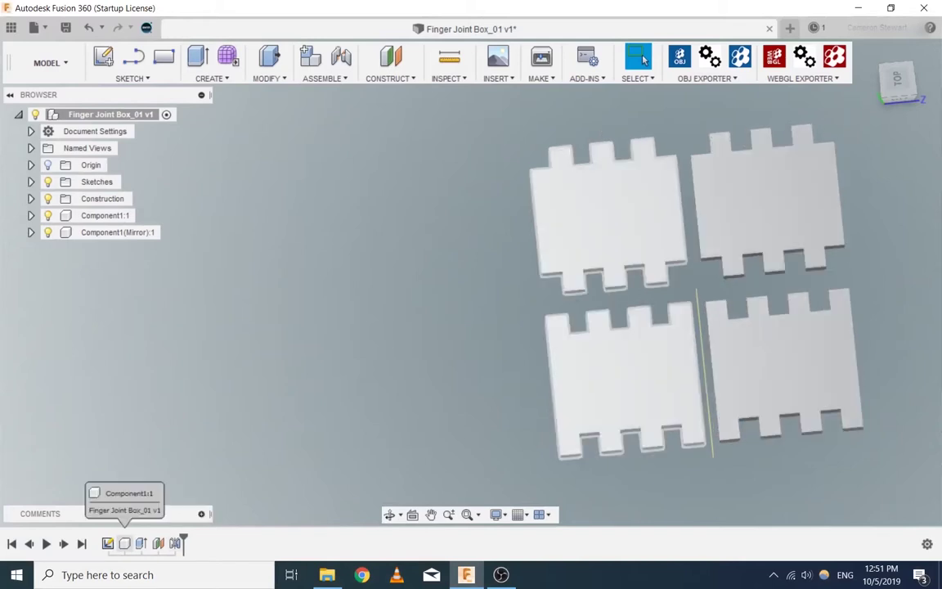
left_click(107, 543)
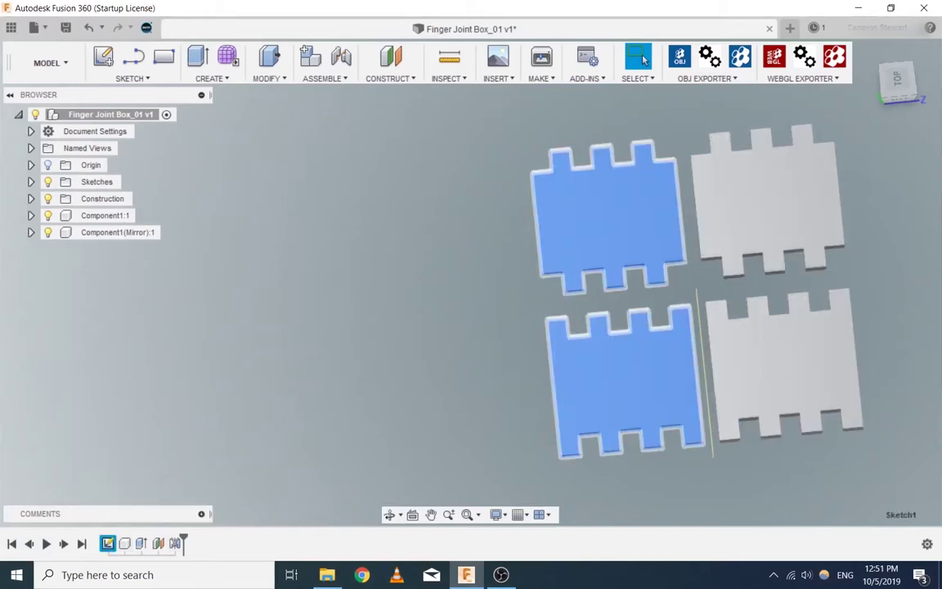
right_click(107, 543)
left_click(139, 364)
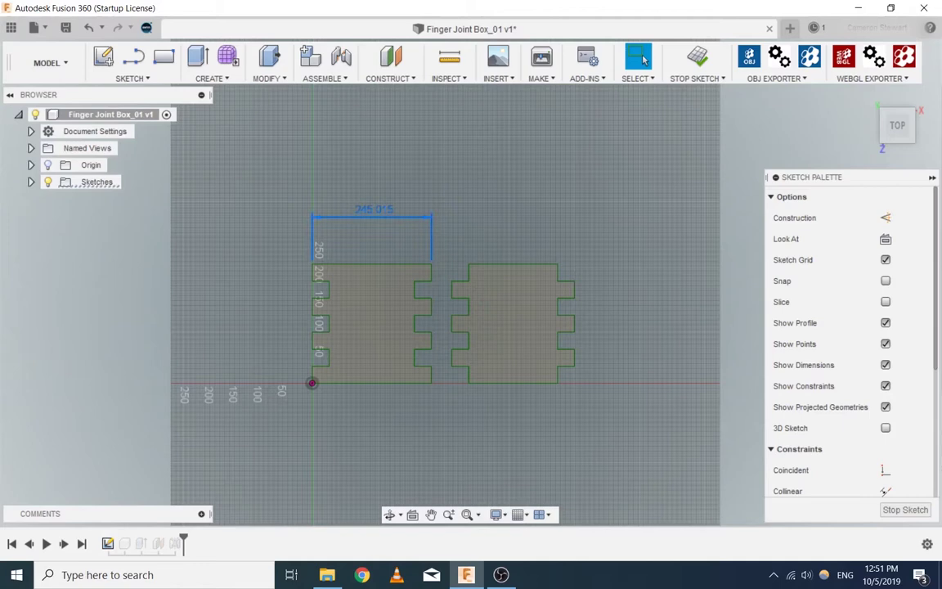
Step: Delete the overall width dimension above the notched panel in the sketch
right_click(368, 213)
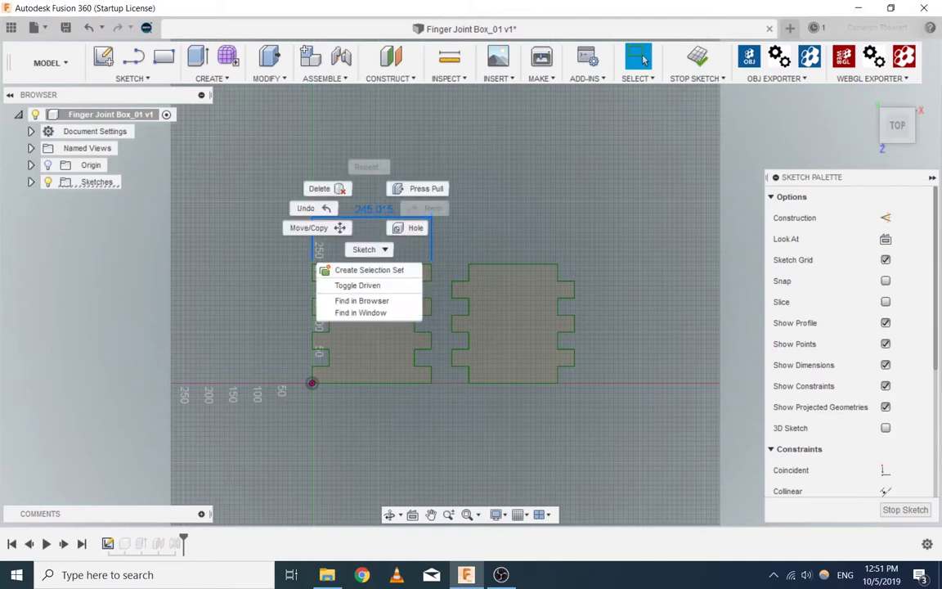
left_click(327, 189)
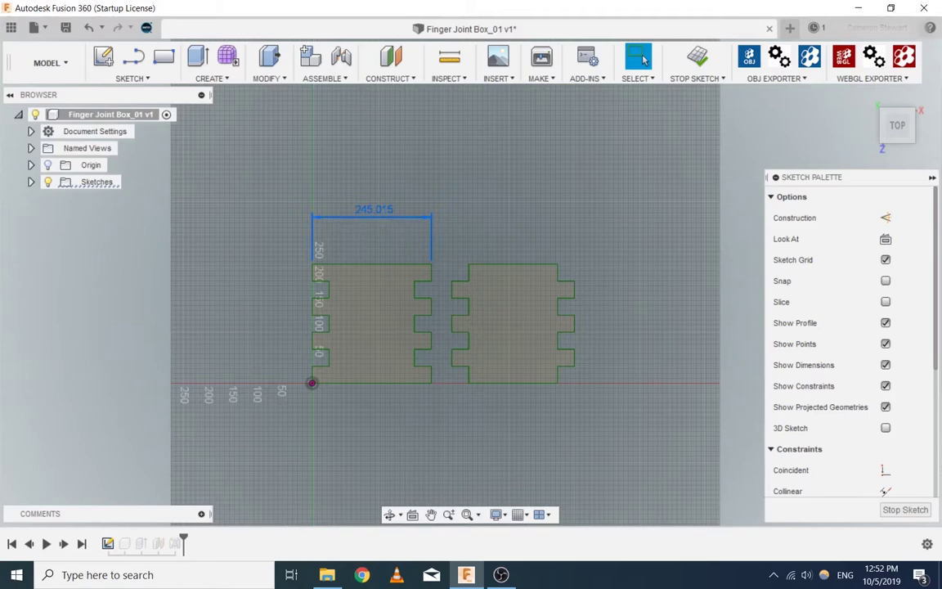
left_click_drag(374, 210, 399, 203)
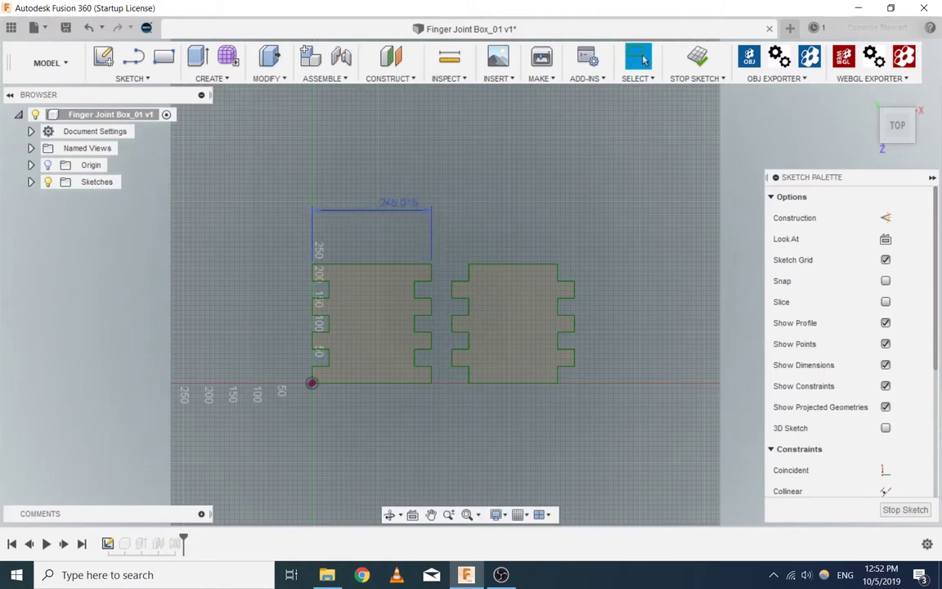
double_click(398, 202)
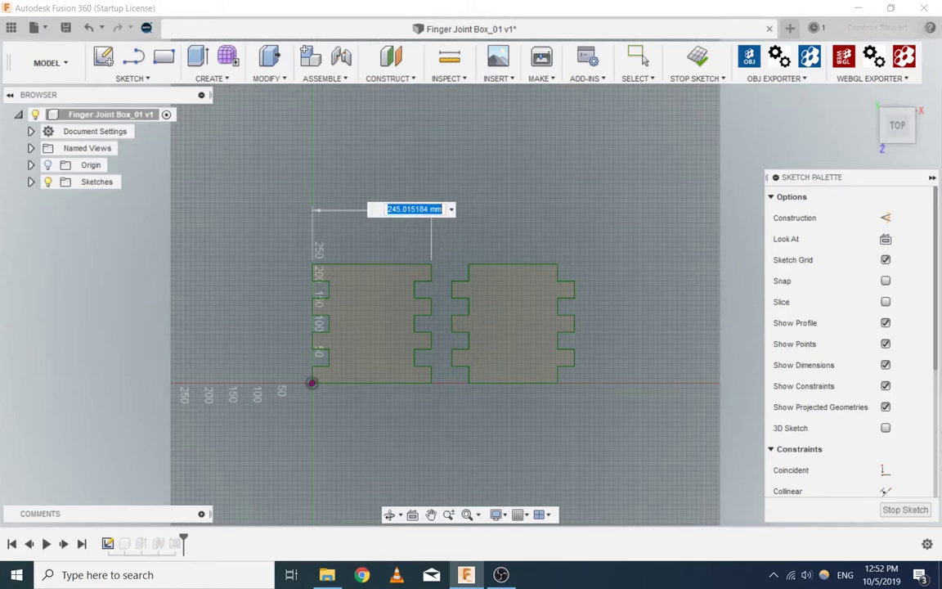
key("BackSpace")
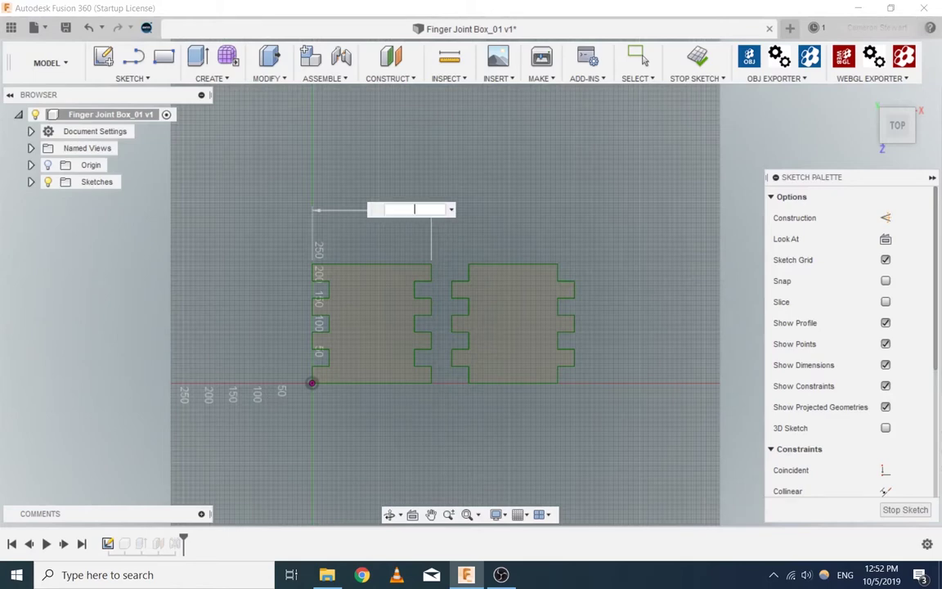
key("Escape")
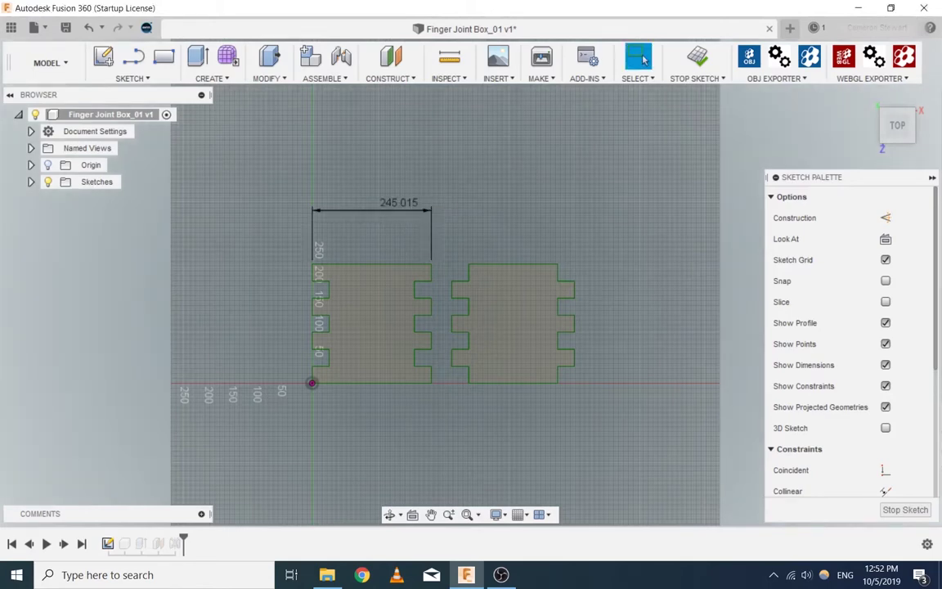
left_click(399, 202)
key("Delete")
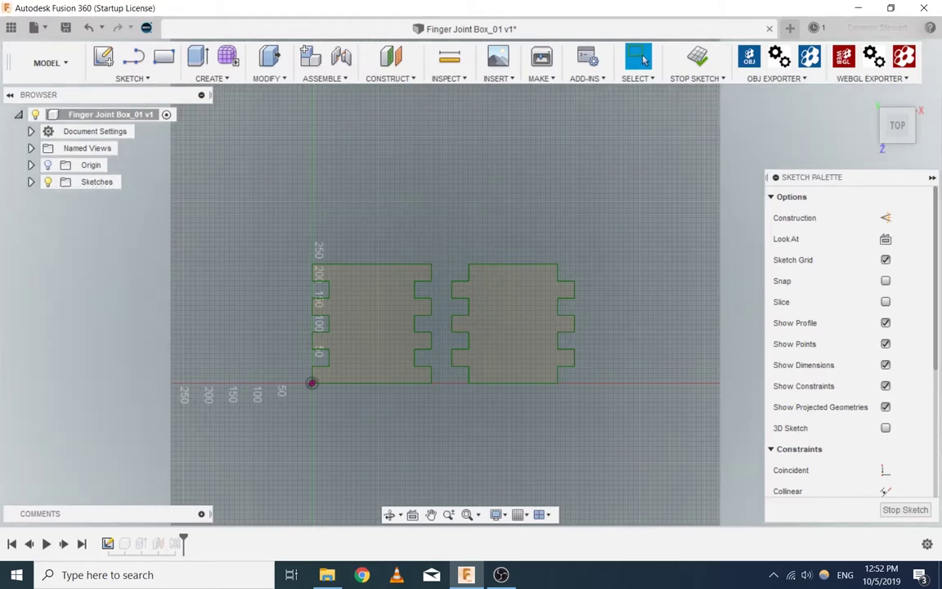
Step: Unfix all the sketch geometry of both panel profiles
left_click_drag(641, 185, 176, 417)
right_click(414, 315)
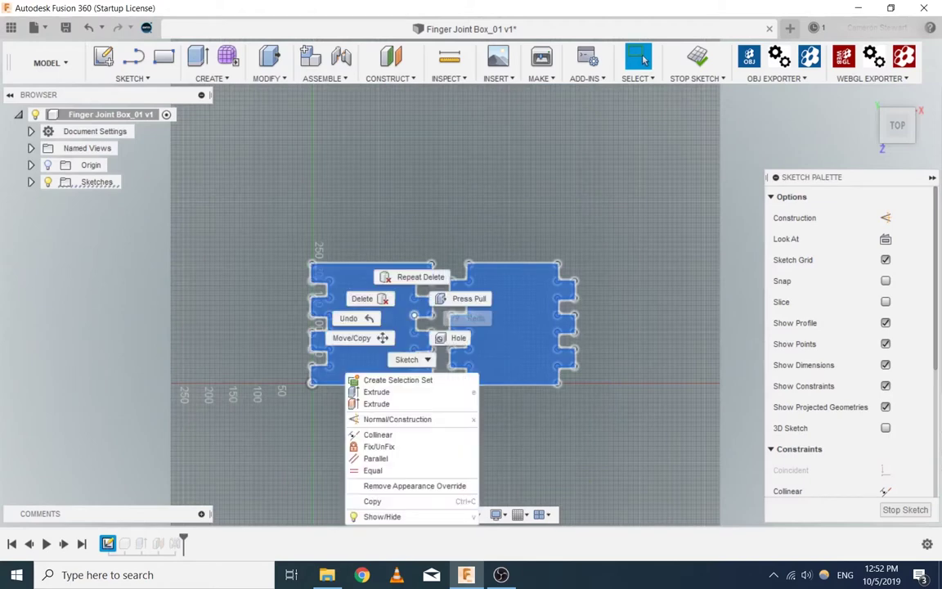
left_click(379, 447)
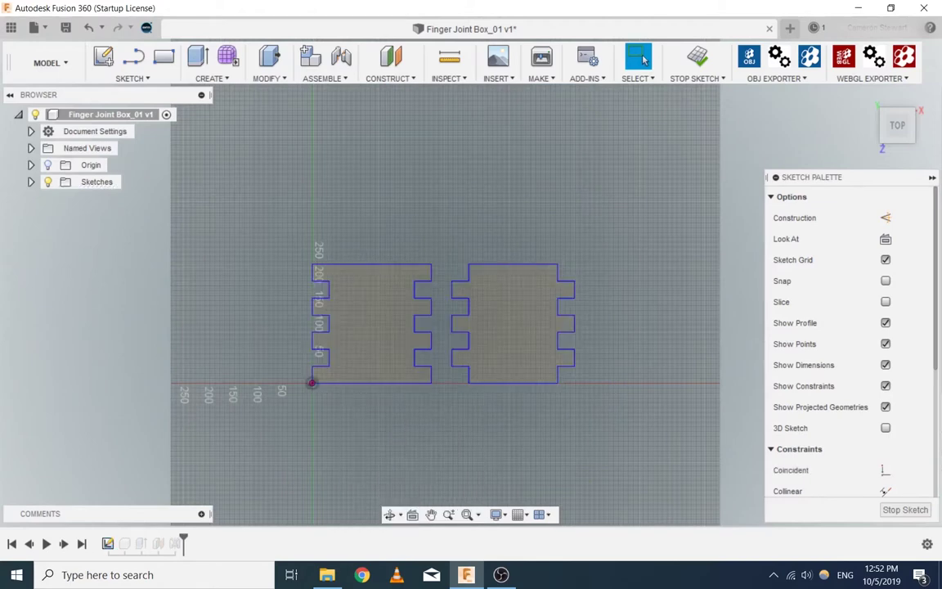
key("s")
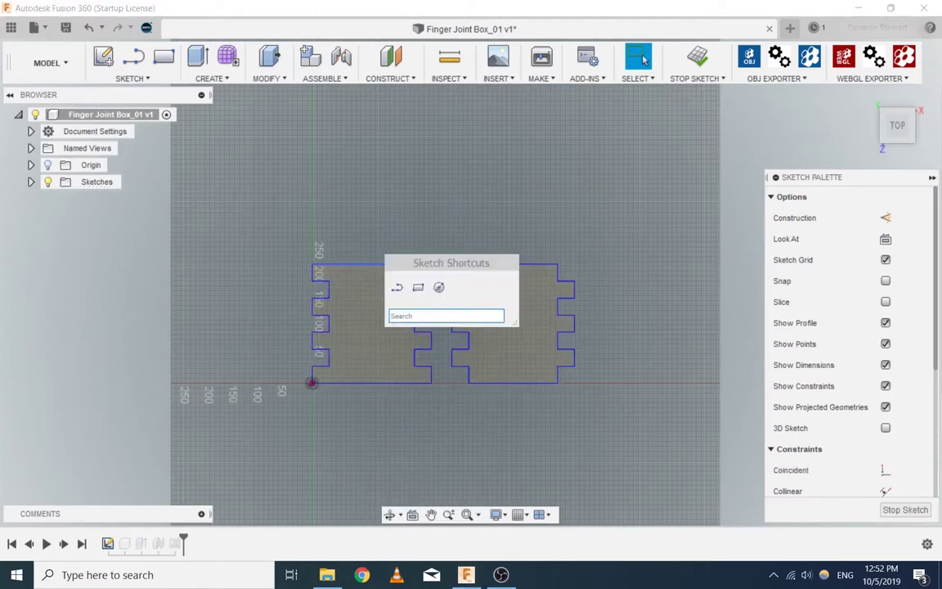
type("sca")
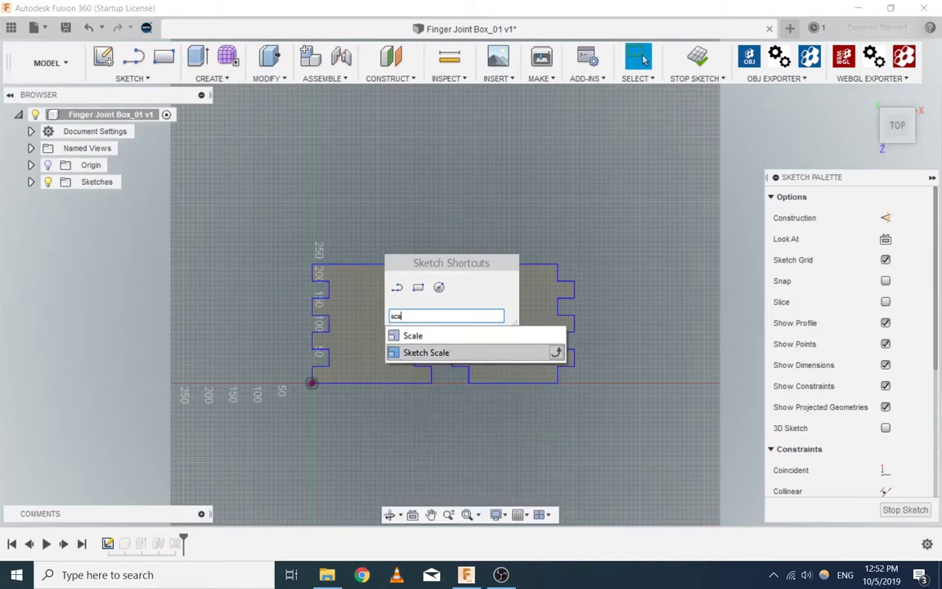
left_click(553, 351)
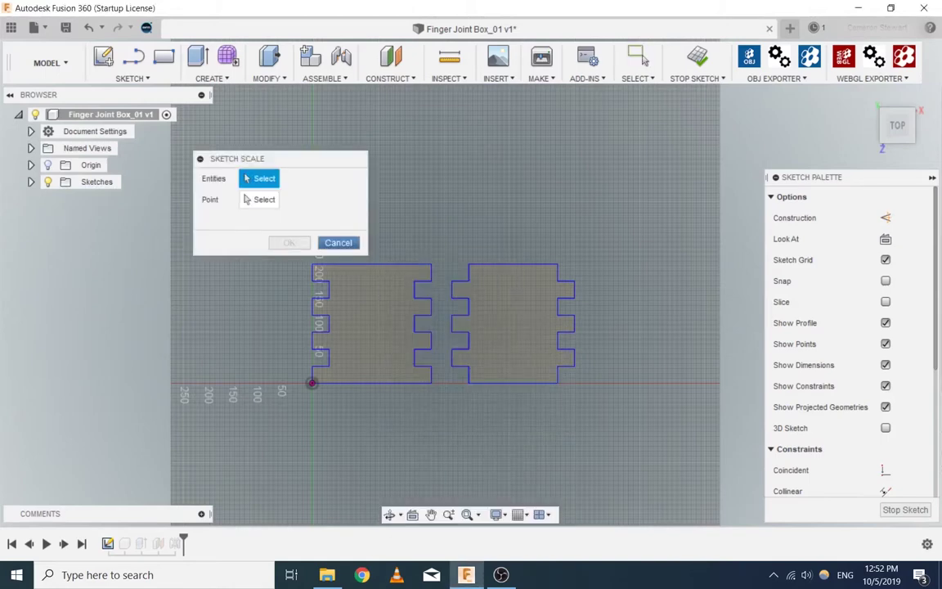
left_click(337, 243)
Step: Scale both panel profiles with Sketch Scale by a factor of 0.75 about the sketch origin corner
type("s")
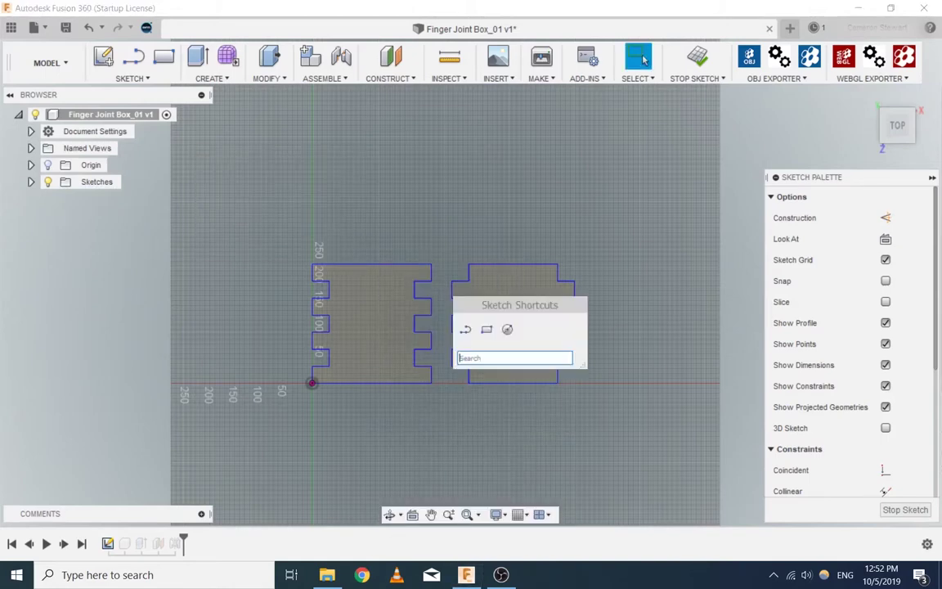
type("sca")
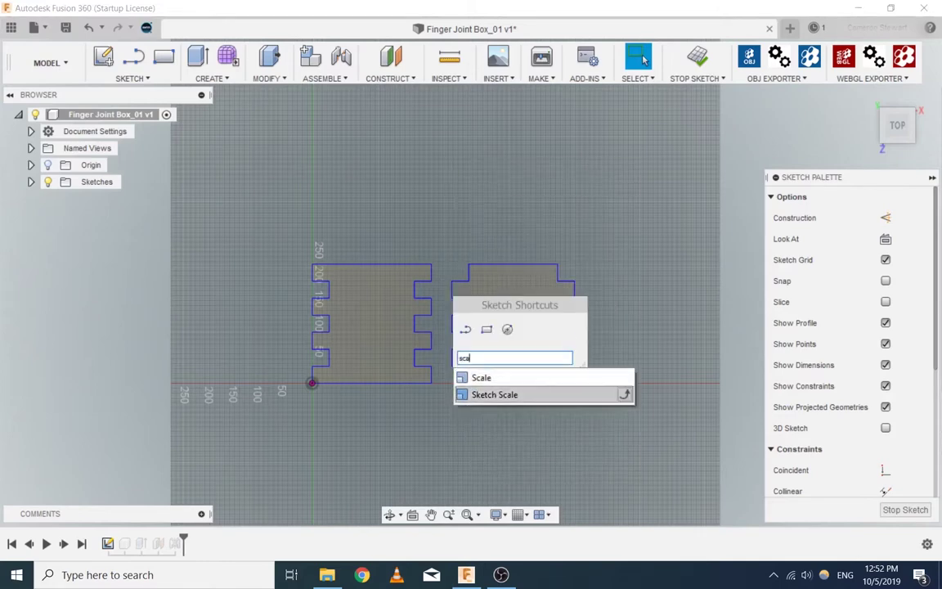
left_click(621, 393)
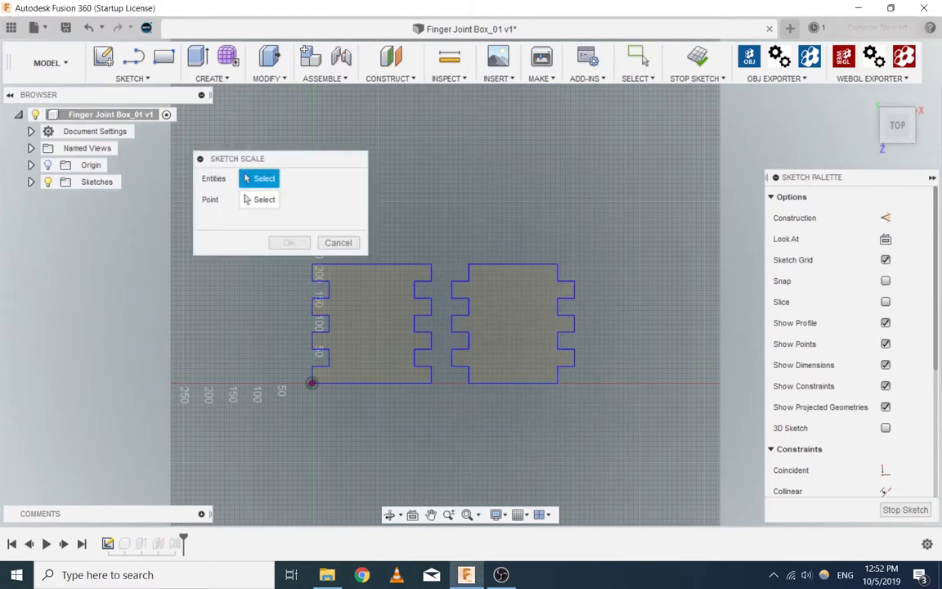
left_click_drag(610, 244, 259, 417)
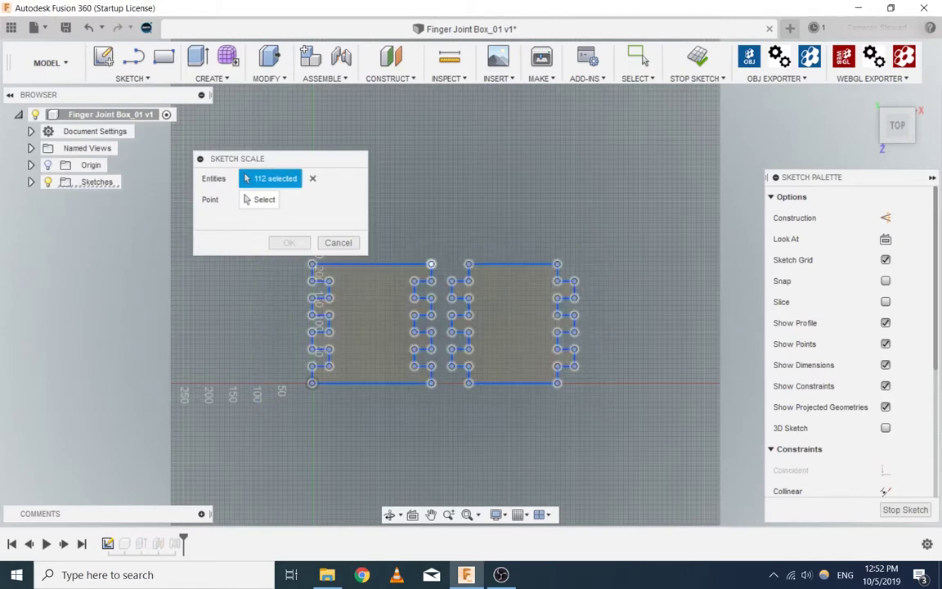
left_click(259, 200)
mouse_move(368, 294)
middle_mouse_down()
mouse_move(471, 466)
mouse_move(511, 288)
middle_mouse_up()
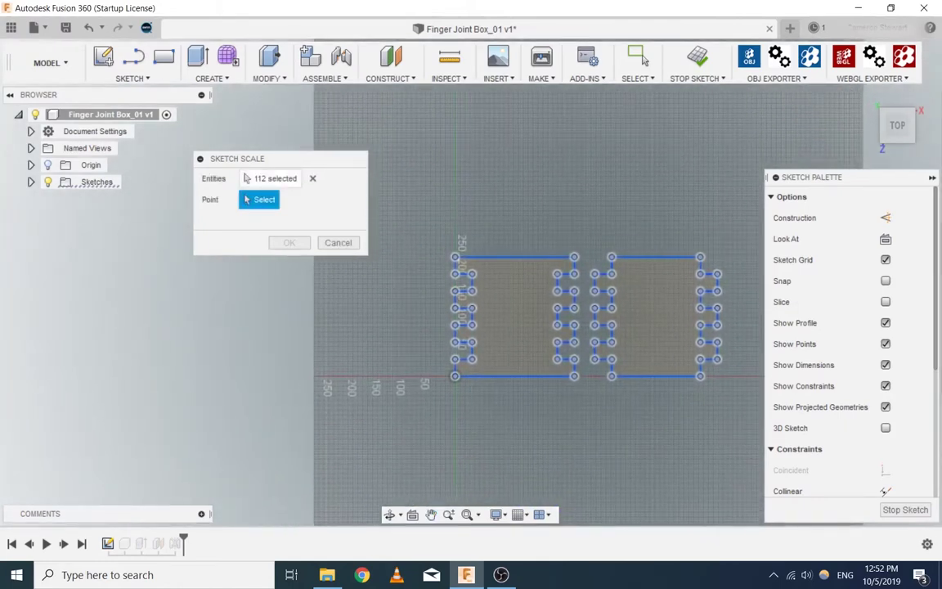
left_click(455, 376)
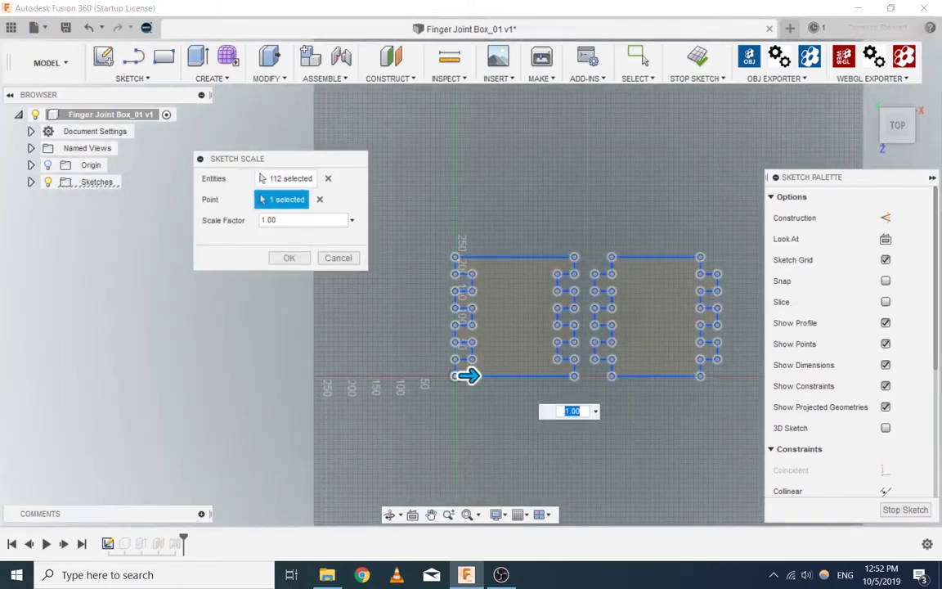
double_click(282, 220)
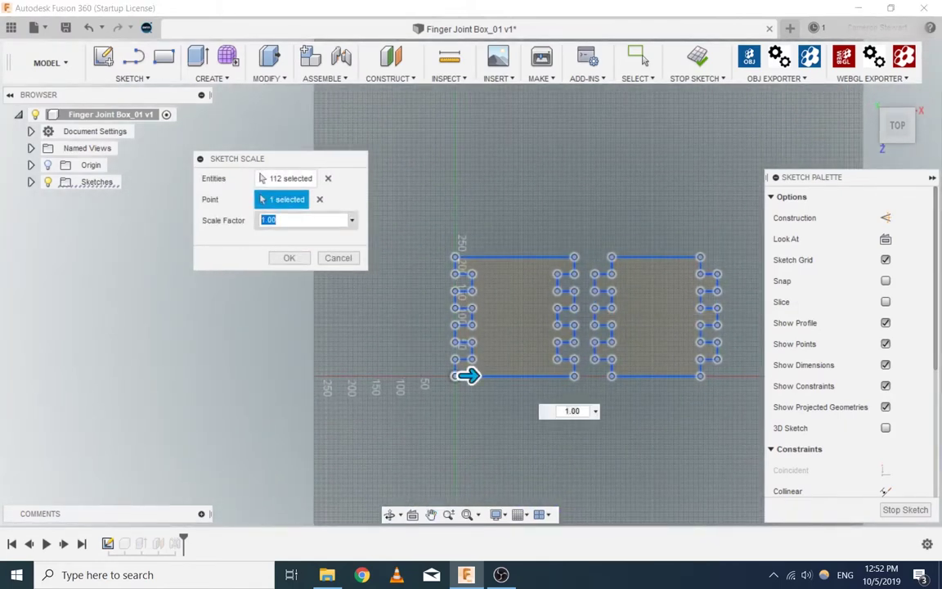
type(".75")
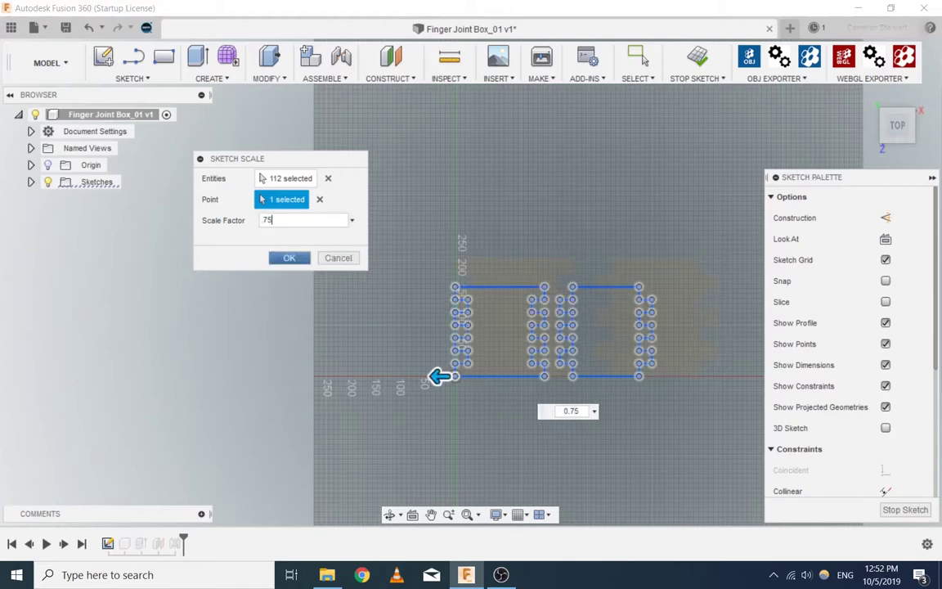
left_click(290, 258)
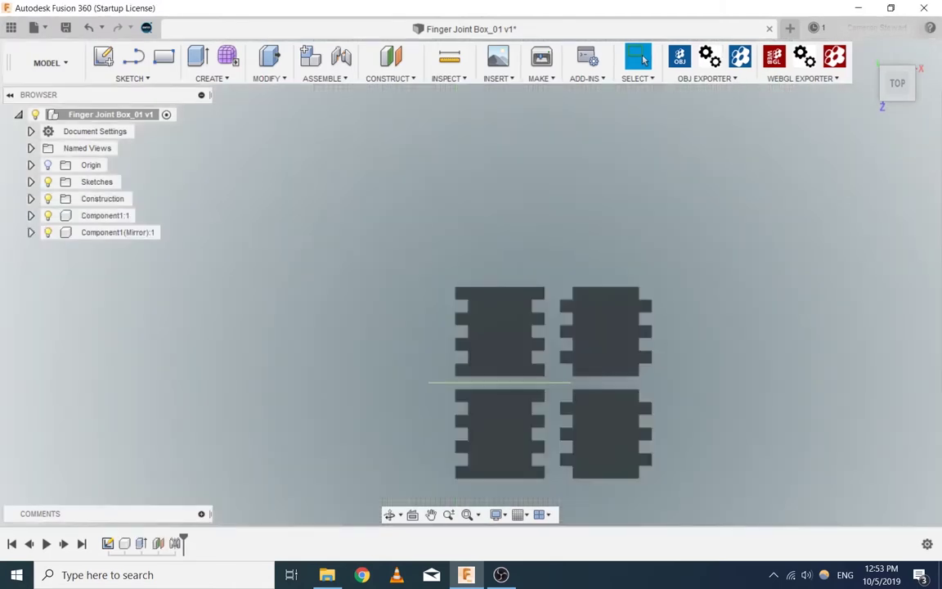
Step: Measure the diagonal across all four panels, from the mirrored notched panel's outer corner to the original tabbed panel's far corner
scroll(685, 303, "down", 2)
scroll(695, 367, "up", 4)
middle_click_drag(695, 366, 621, 296)
middle_click_drag(618, 230, 591, 197, "shift")
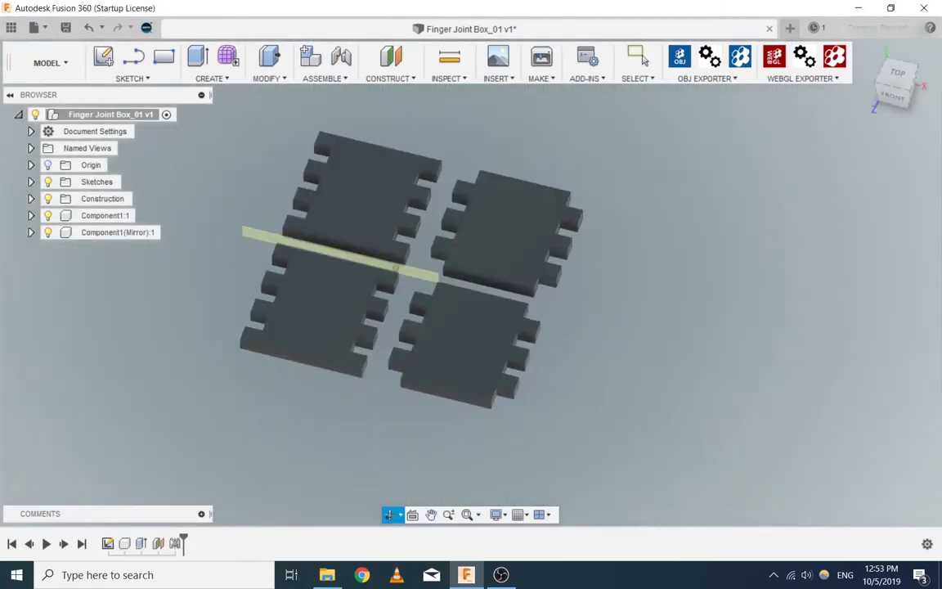
key("i")
left_click_drag(246, 158, 685, 184)
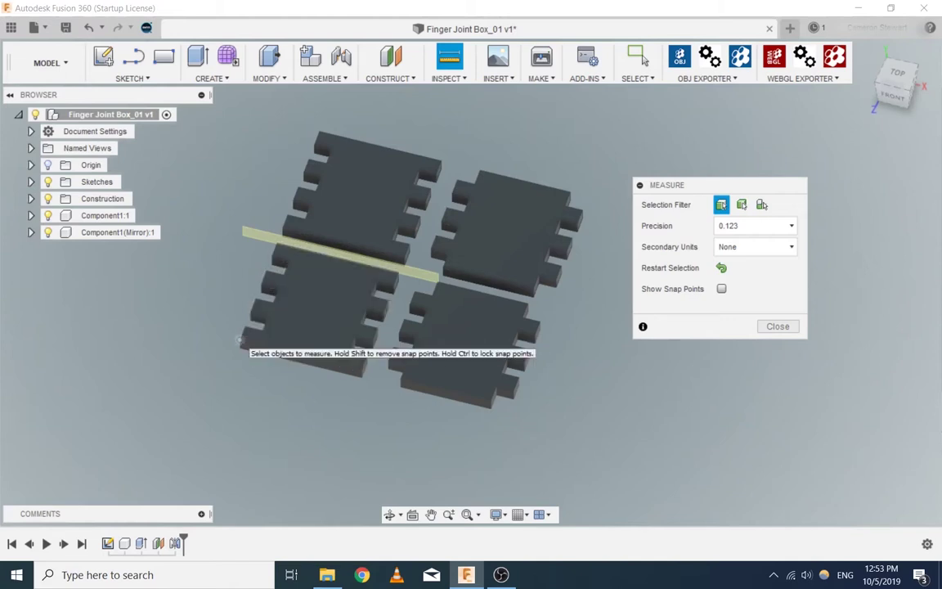
left_click(240, 341)
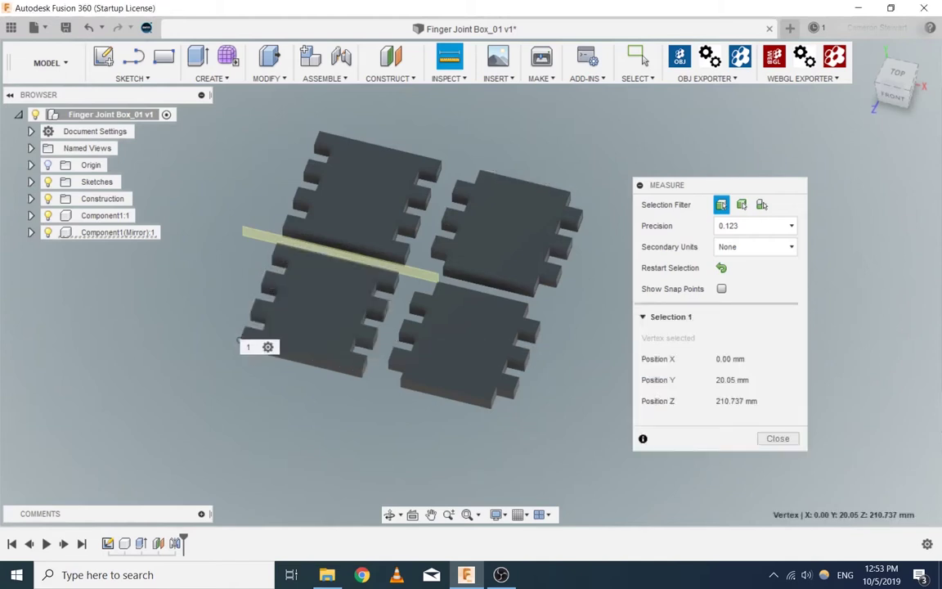
left_click(570, 193)
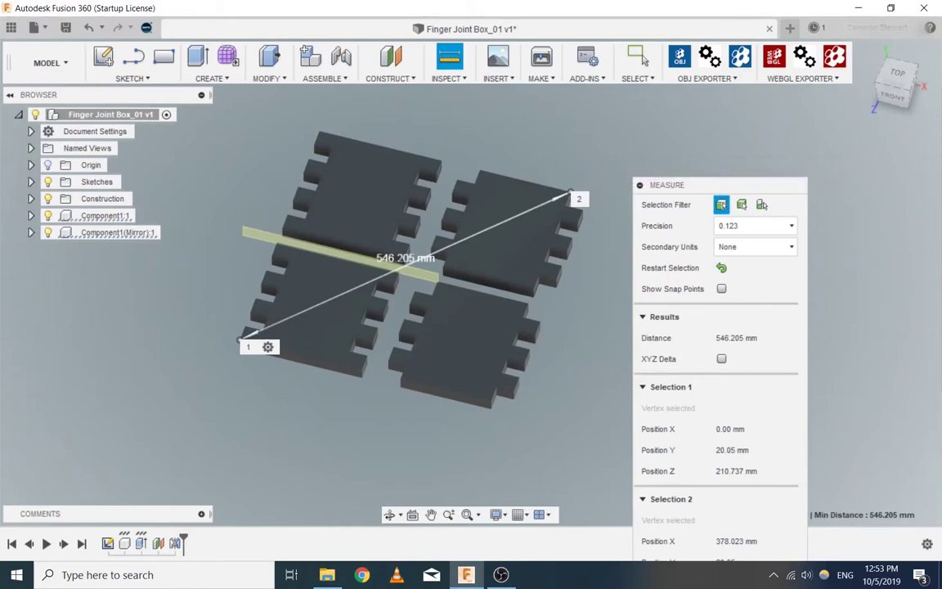
left_click(566, 152)
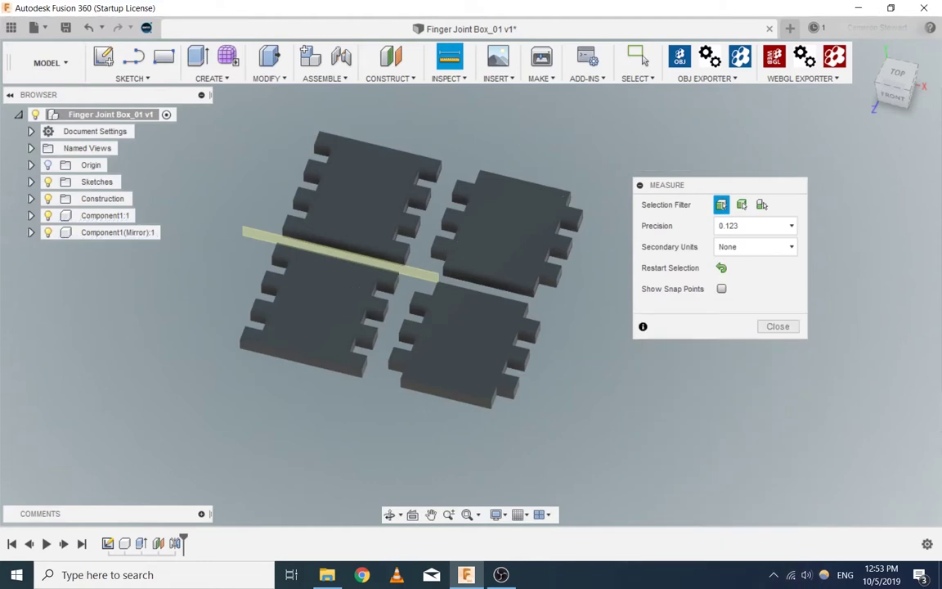
Step: Measure the overall distance across the notched panel and its mirrored copy between their outer corners
left_click(242, 341)
left_click(319, 132)
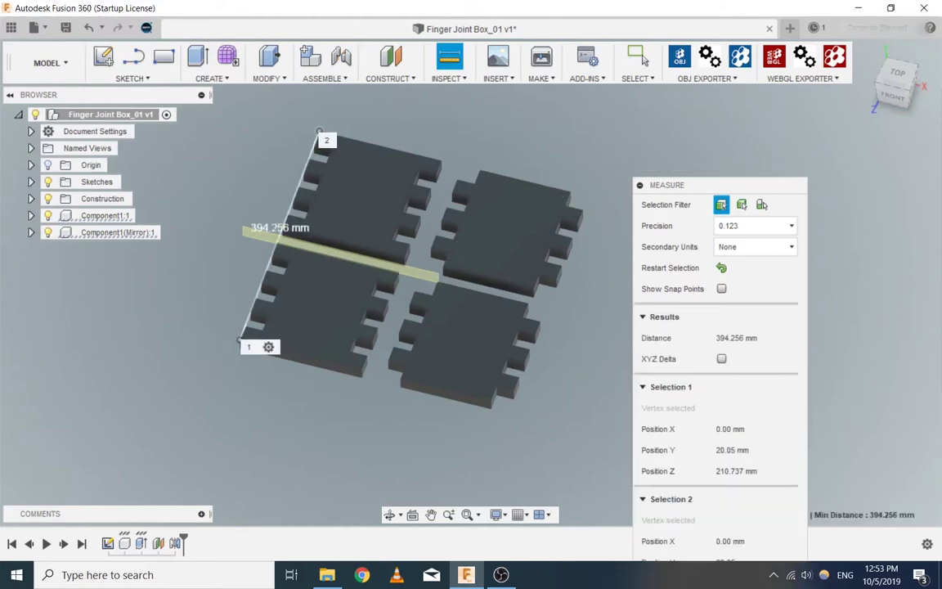
left_click(385, 120)
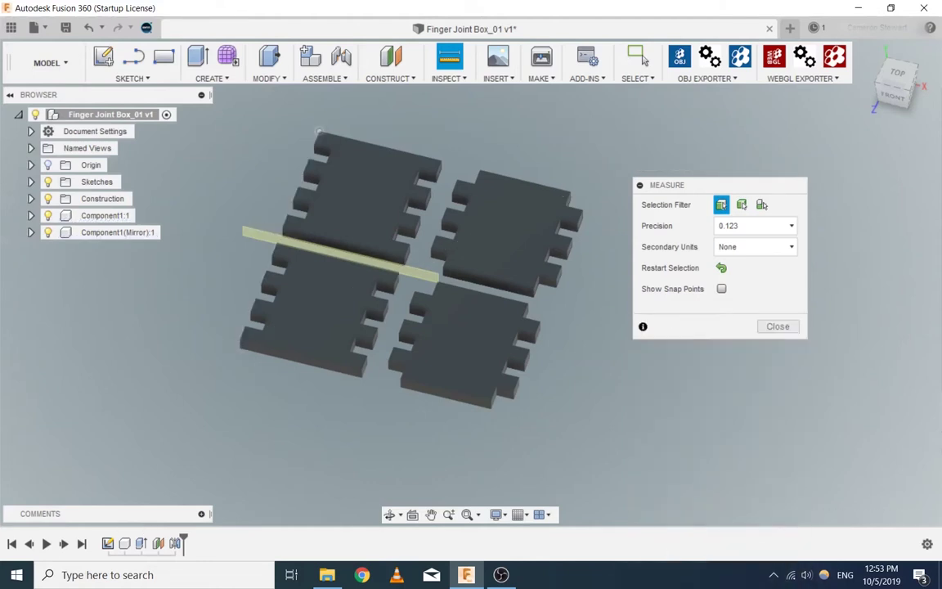
Step: Measure the overall distance across the two original panels along their outer edges, and finish measuring
left_click(319, 132)
left_click(568, 189)
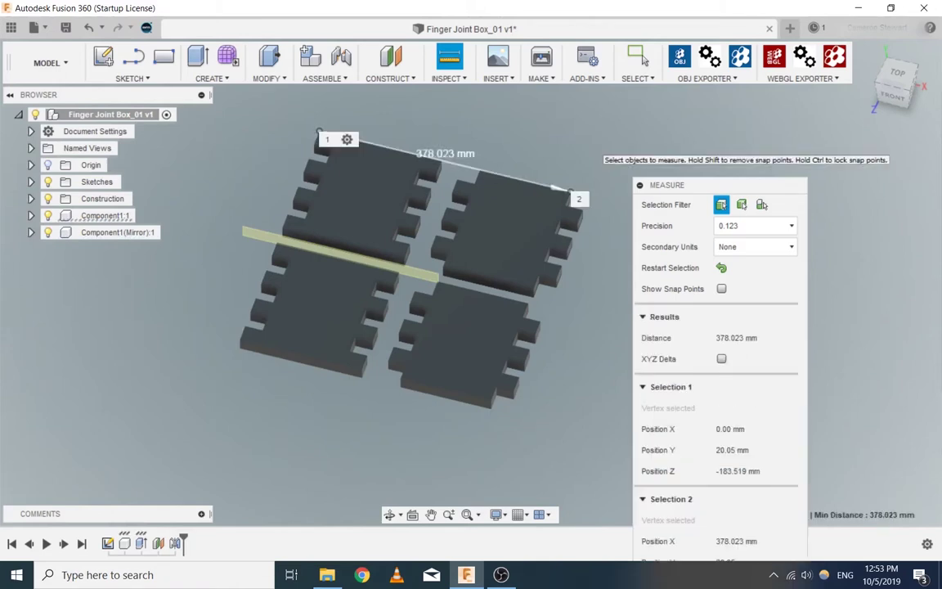
left_click_drag(720, 185, 704, 122)
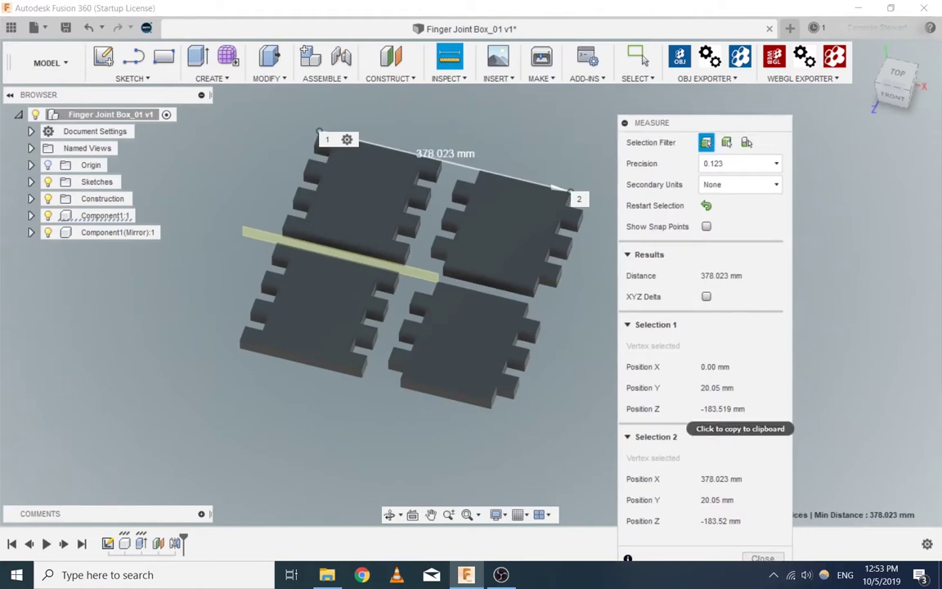
left_click(705, 205)
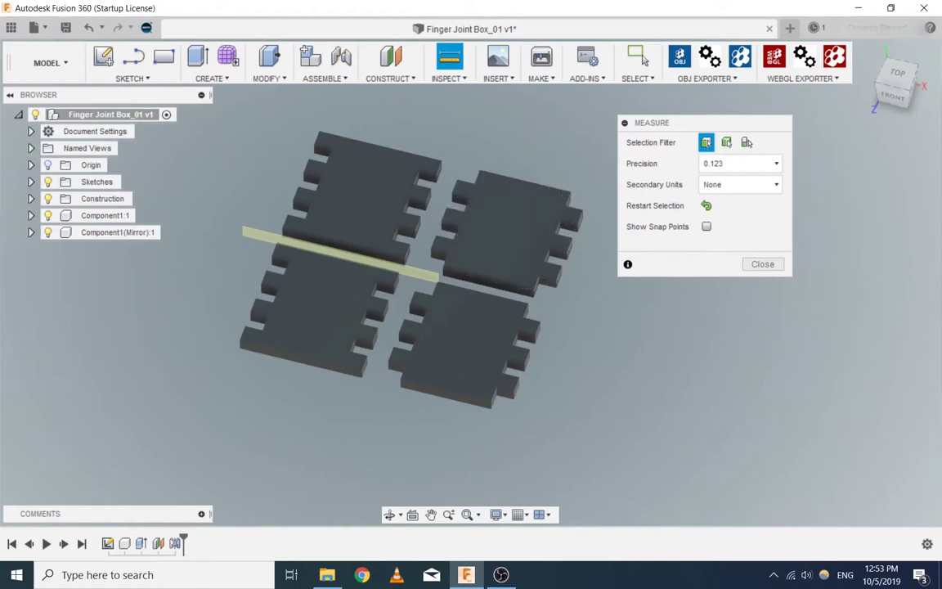
key("Escape")
Step: Look straight down on the four panels and search the model commands for a dogbone tool, then dismiss the search
middle_click_drag(458, 269, 538, 284, "shift")
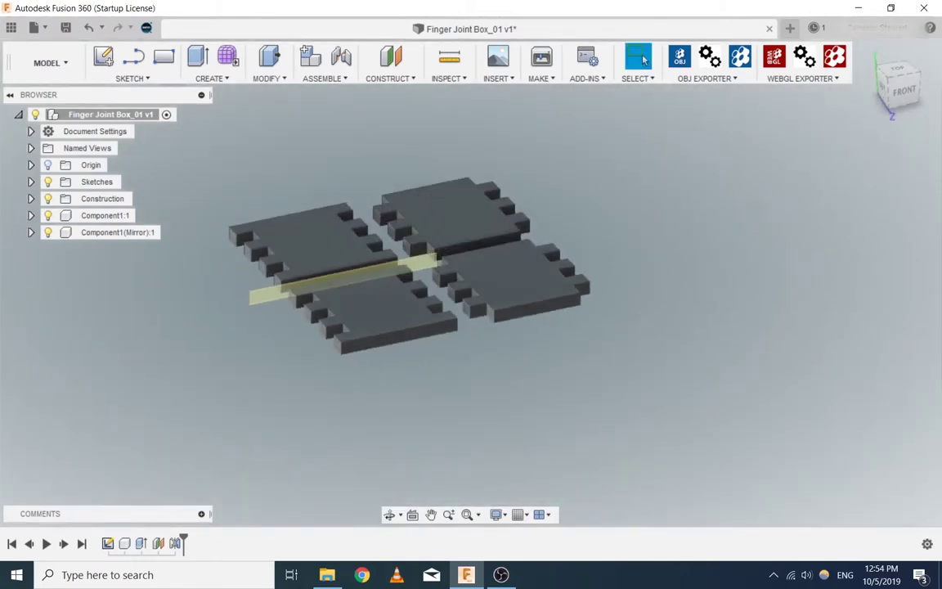
left_click(897, 62)
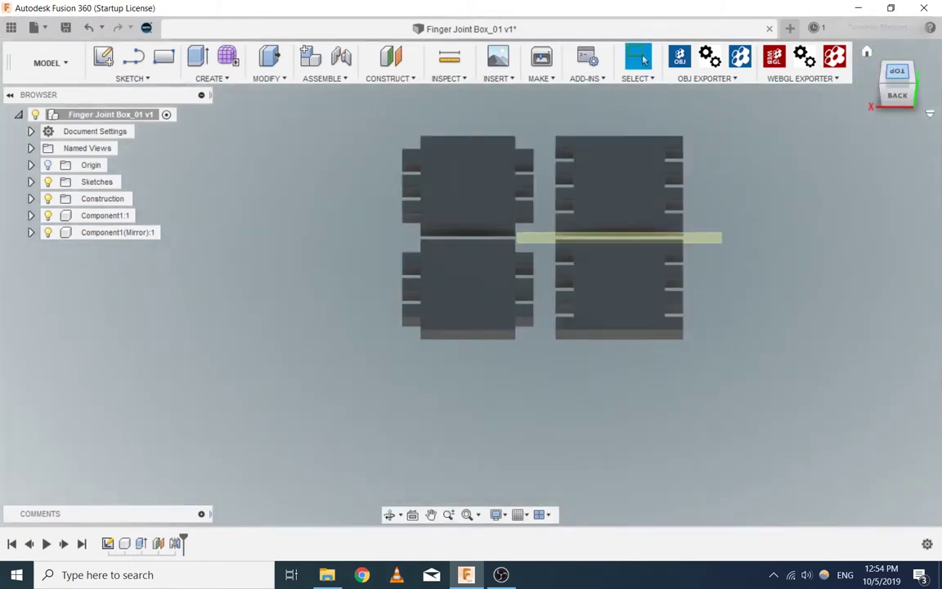
left_click(897, 72)
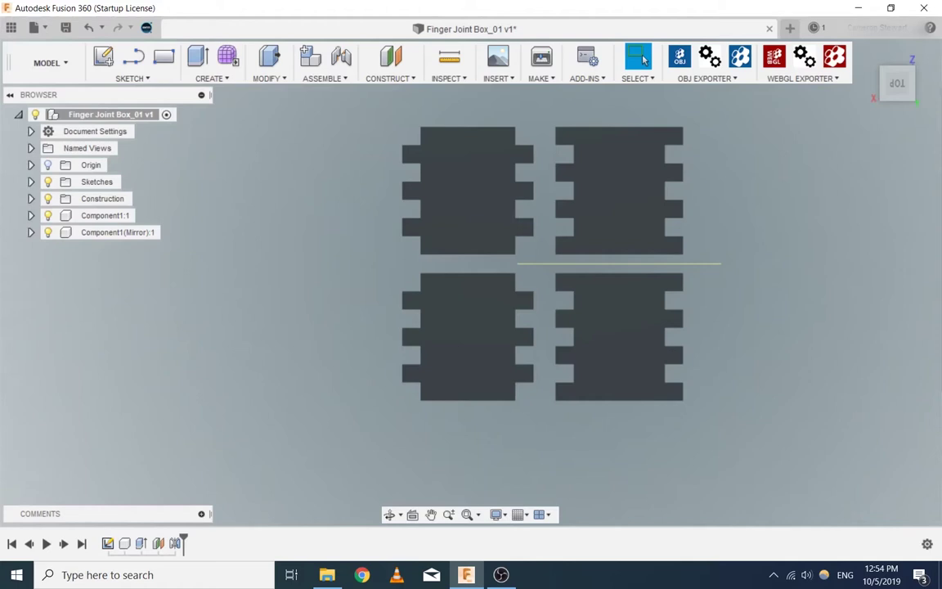
key("s")
type("dogbon")
key("BackSpace")
key("BackSpace")
key("BackSpace")
key("BackSpace")
key("BackSpace")
key("BackSpace")
type("bo")
key("BackSpace")
key("BackSpace")
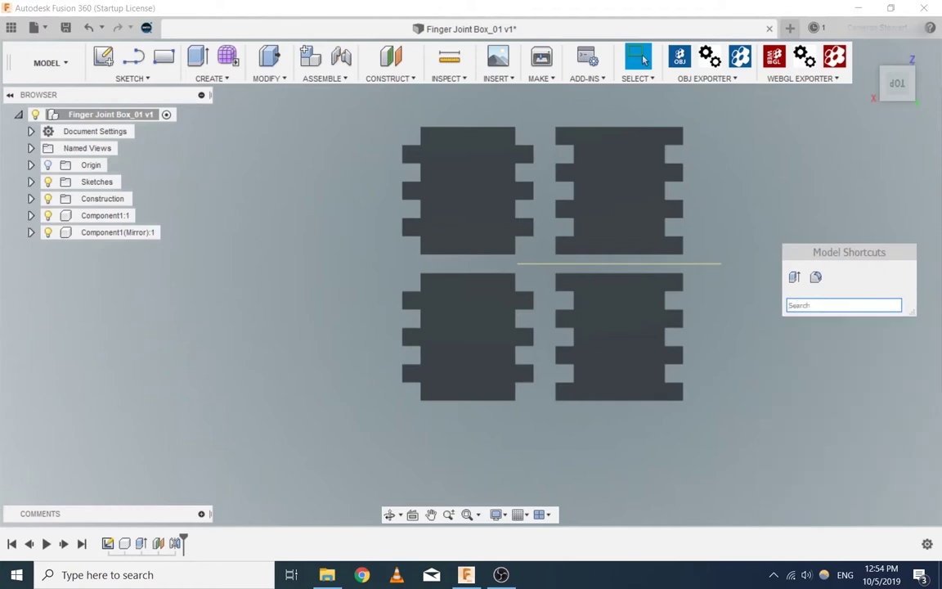
key("Escape")
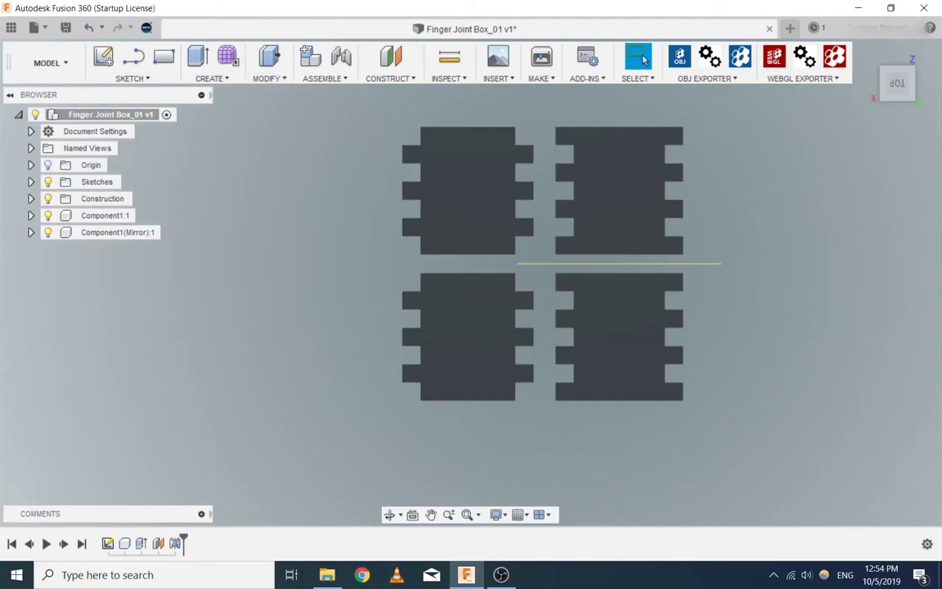
Step: Save the design as a new version with the description "User Saved"
middle_click_drag(471, 327, 507, 184, "shift")
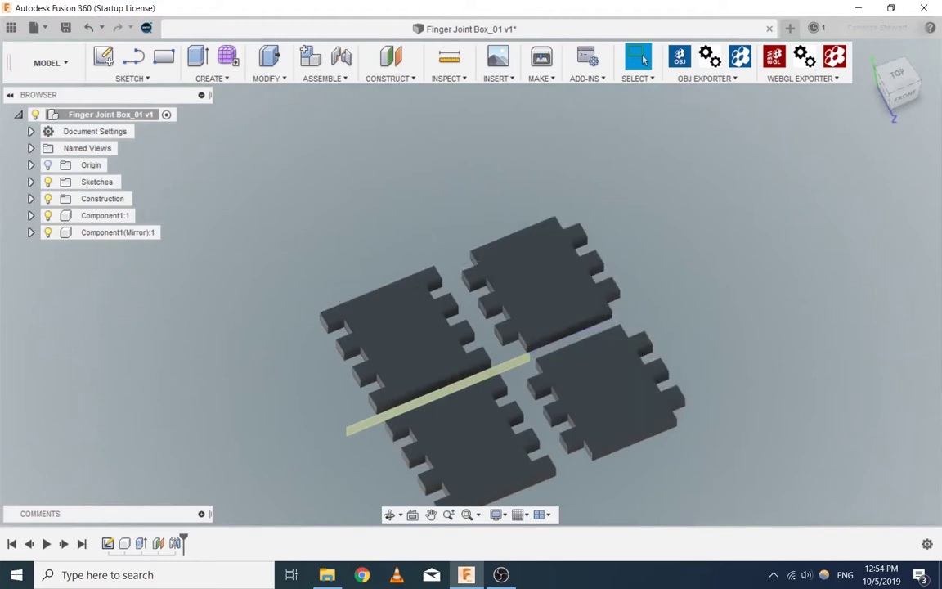
key("ctrl+s")
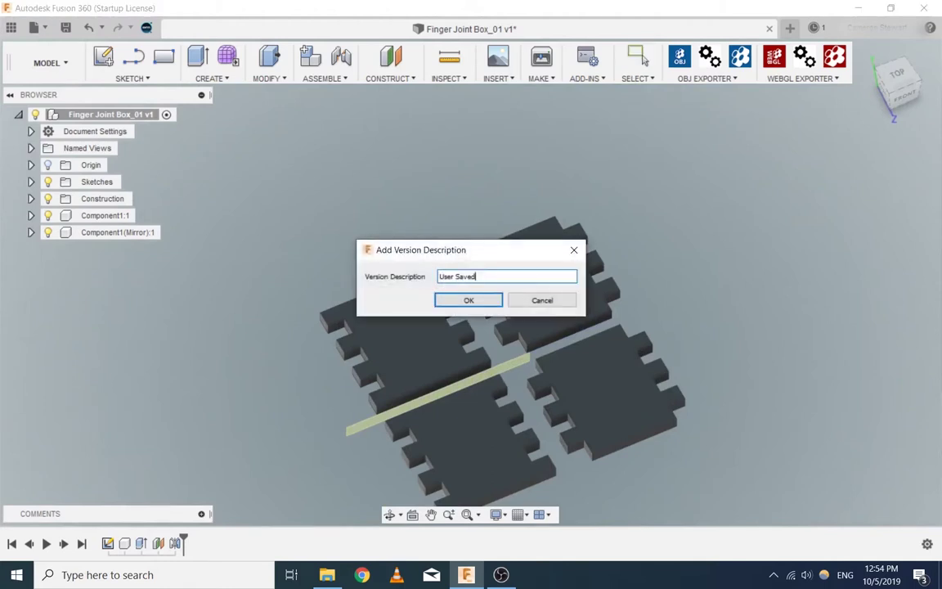
key("Return")
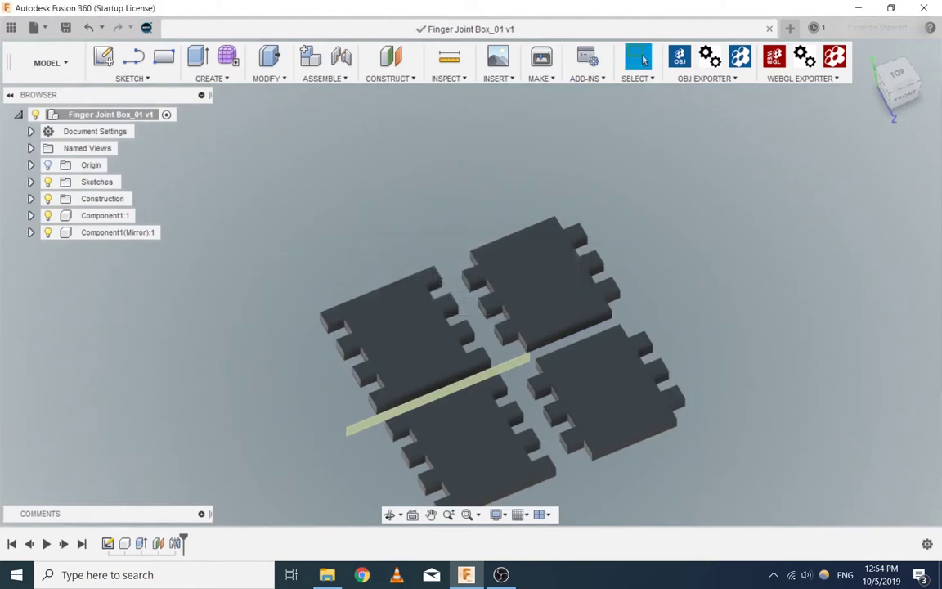
Step: Switch to Chrome, search the web for "fusion 360 dogbone" and open the Dogbone GitHub Pages result
left_click(363, 575)
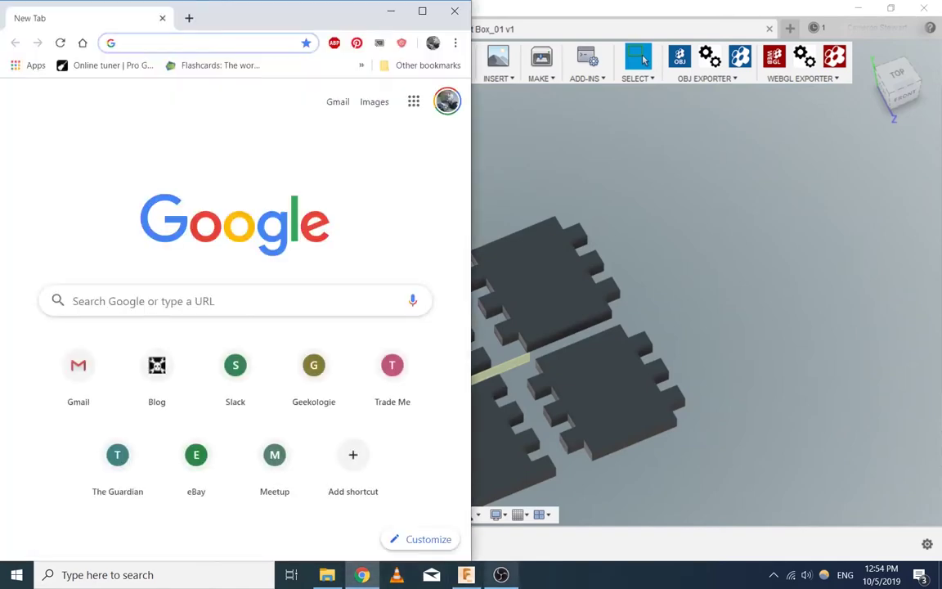
left_click(501, 575)
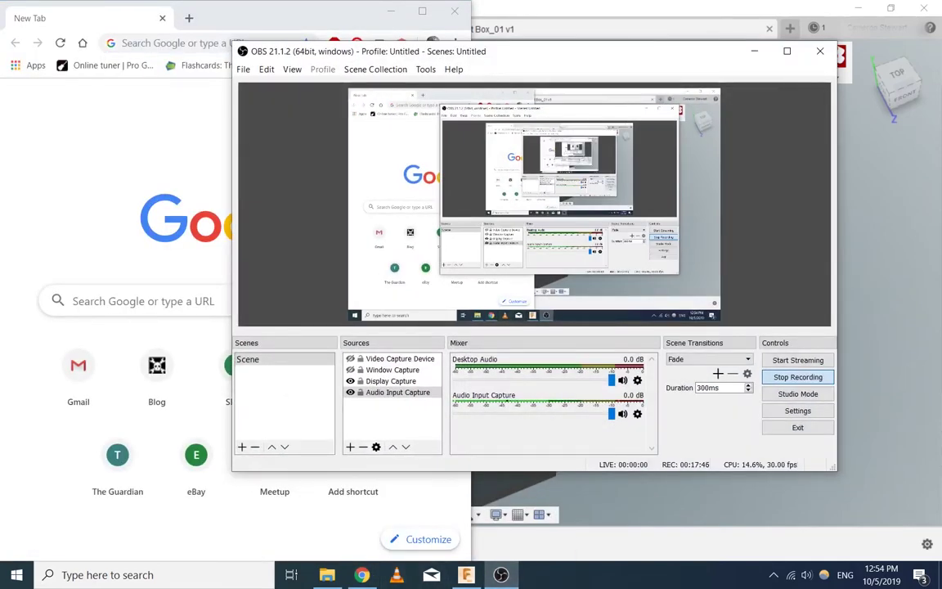
left_click(362, 575)
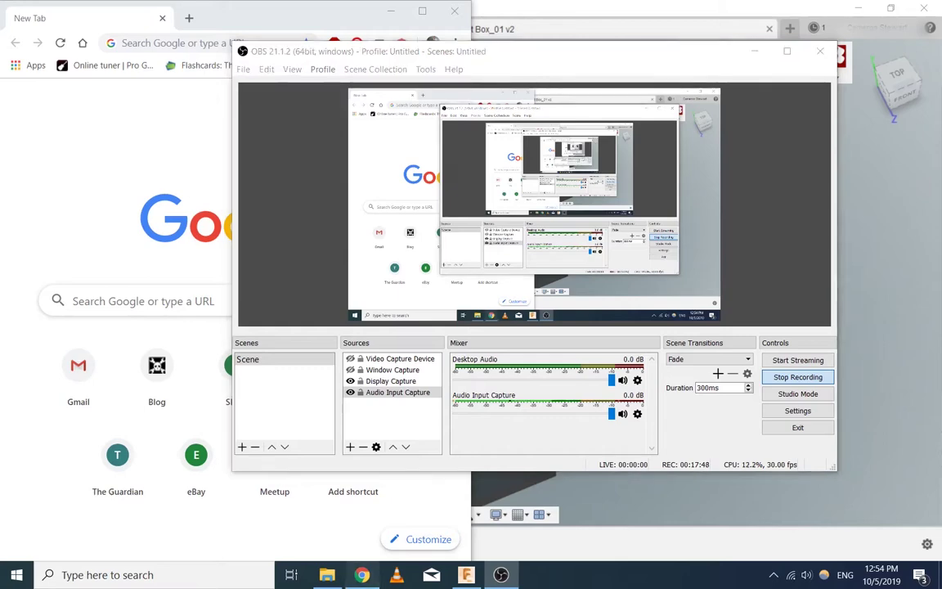
key("super+Up")
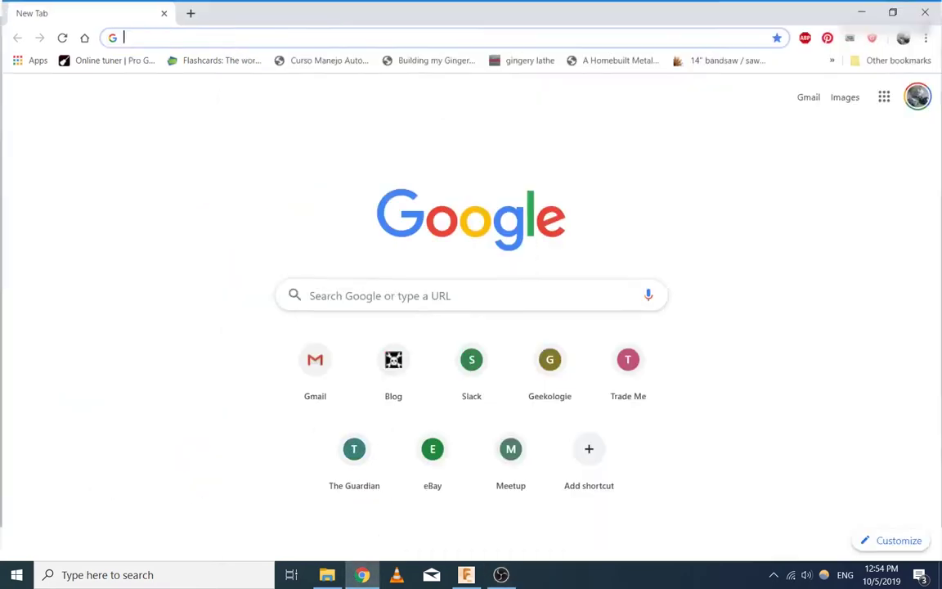
type("fusion")
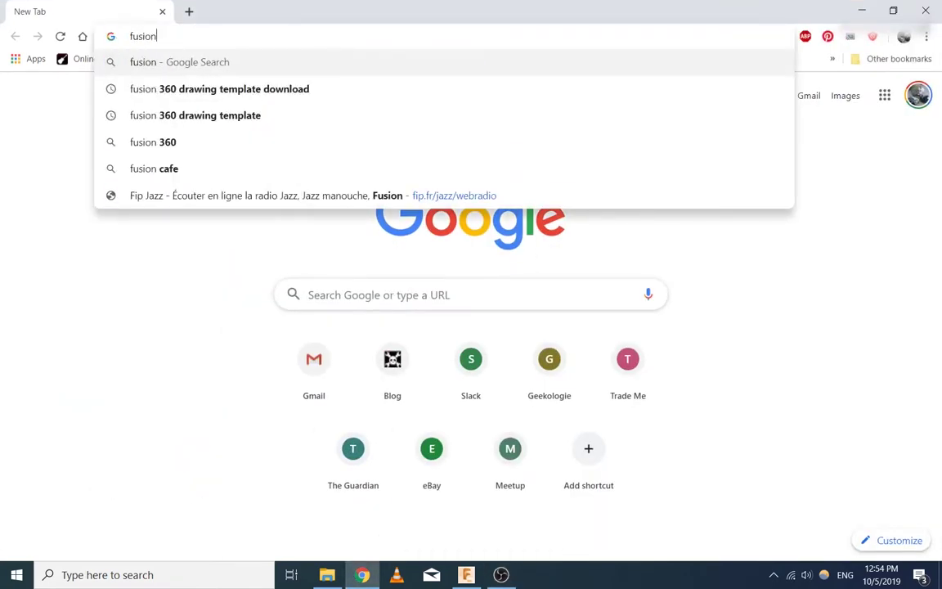
type(" 360 do")
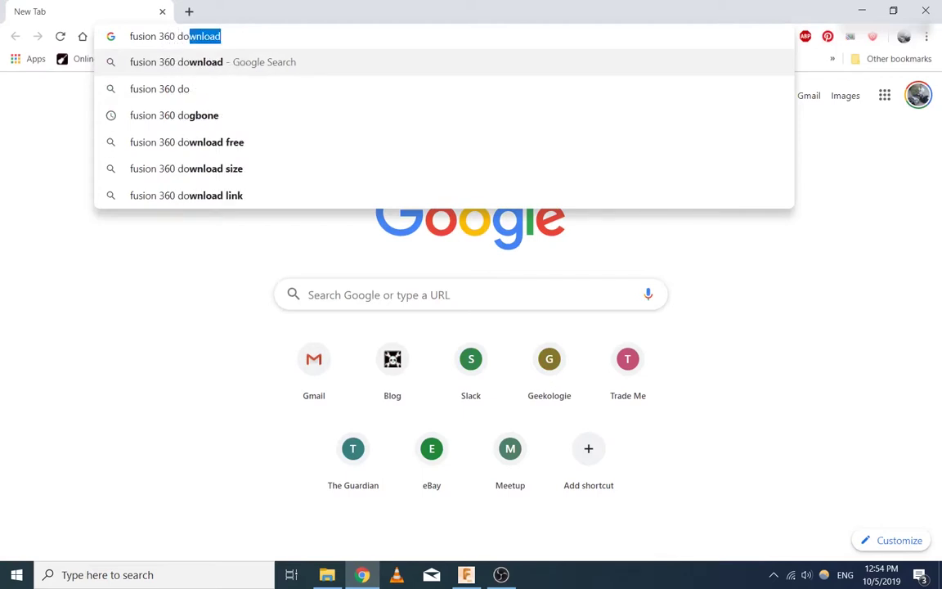
key("Down")
key("Down")
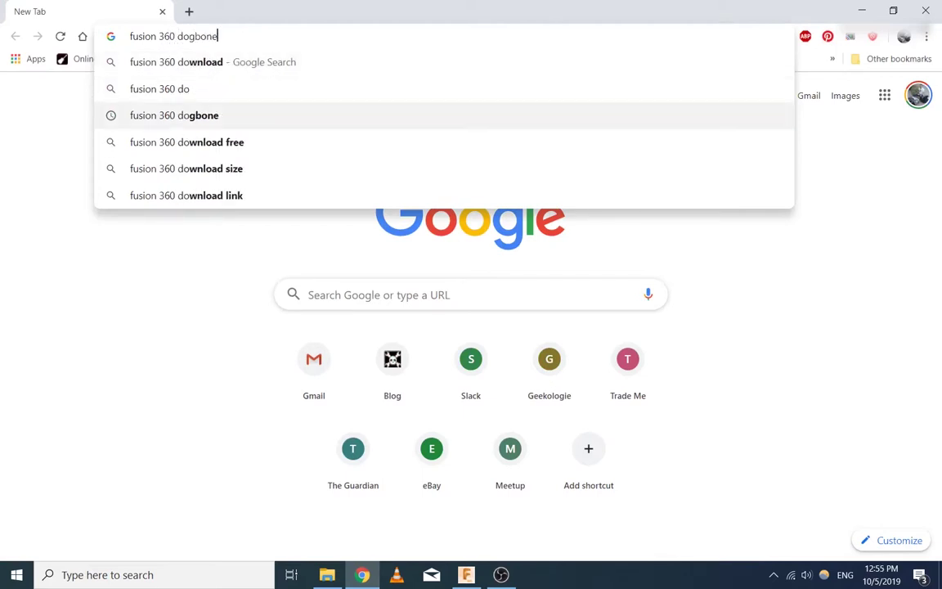
key("Return")
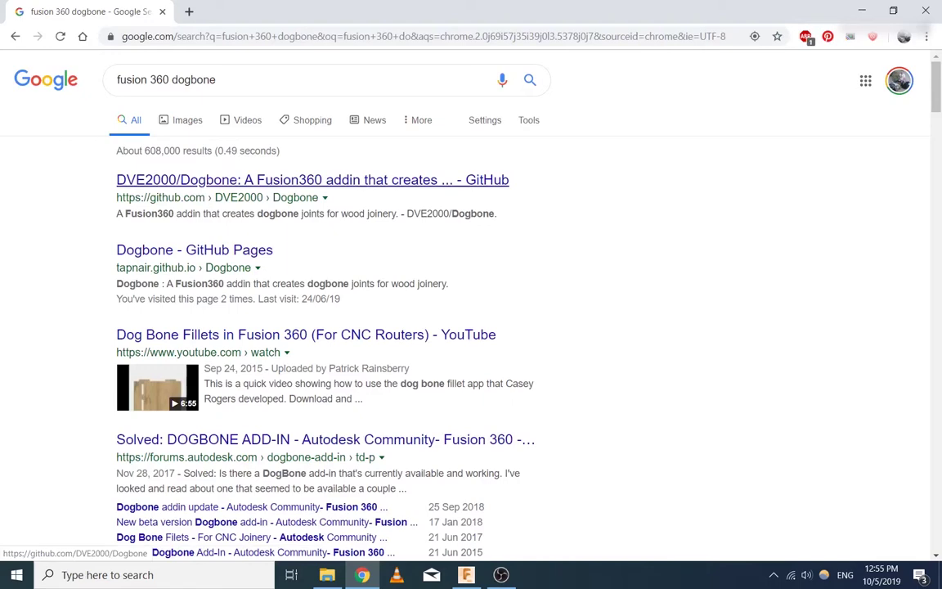
left_click(195, 249)
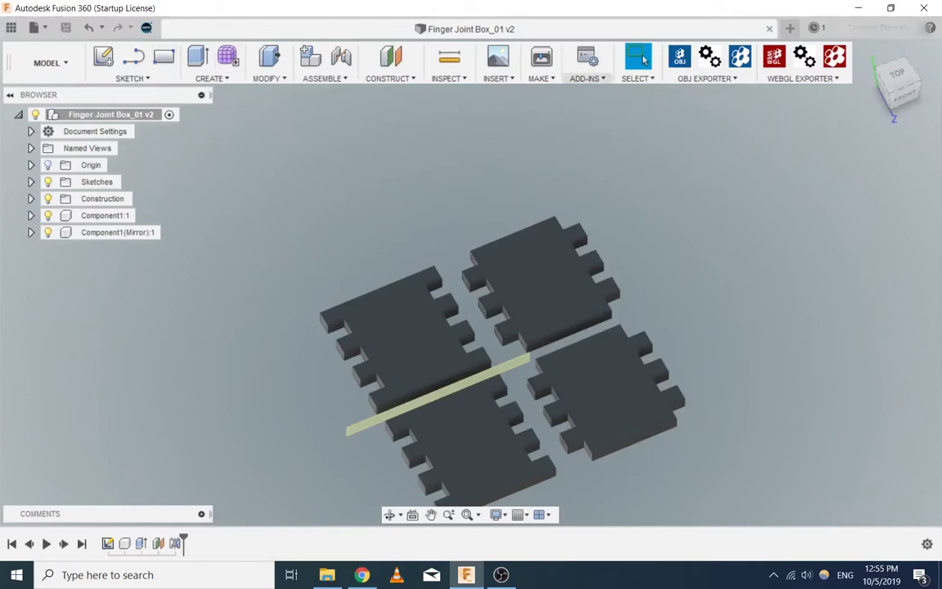
Step: Run the Dogbone add-in from the My Add-Ins list in Scripts and Add-Ins
left_click(584, 78)
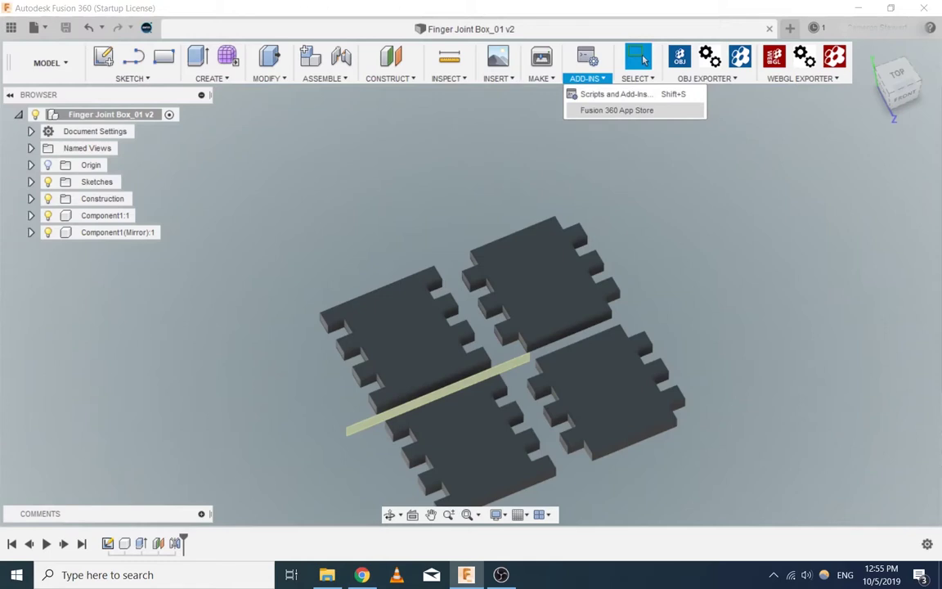
key("shift+s")
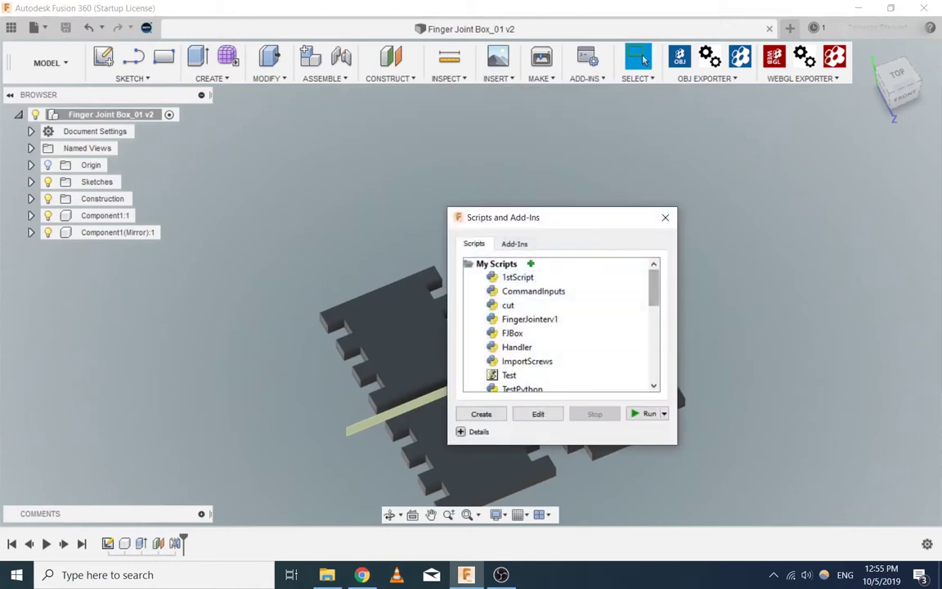
scroll(561, 323, "down", 5)
left_click_drag(654, 361, 653, 351)
left_click(514, 244)
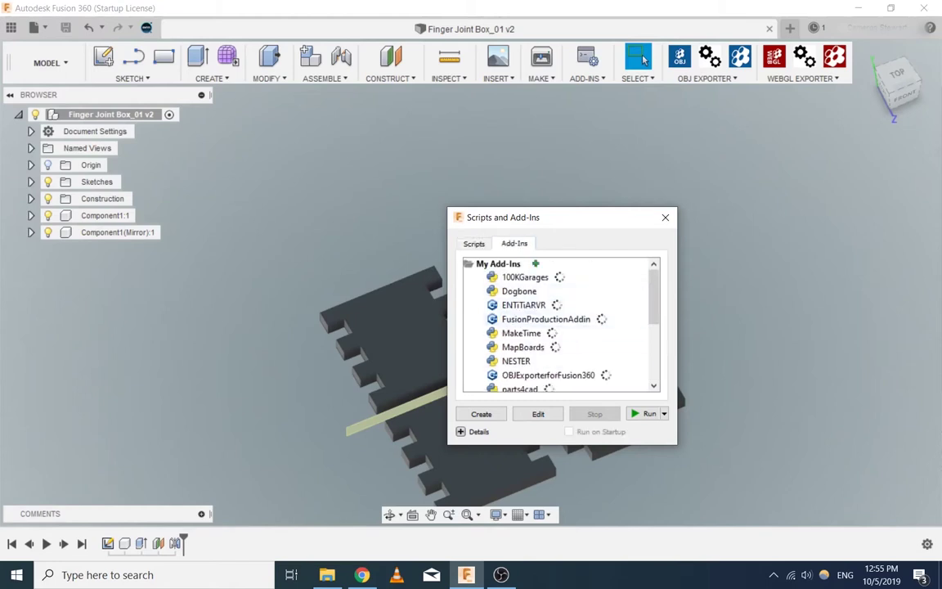
left_click(524, 347)
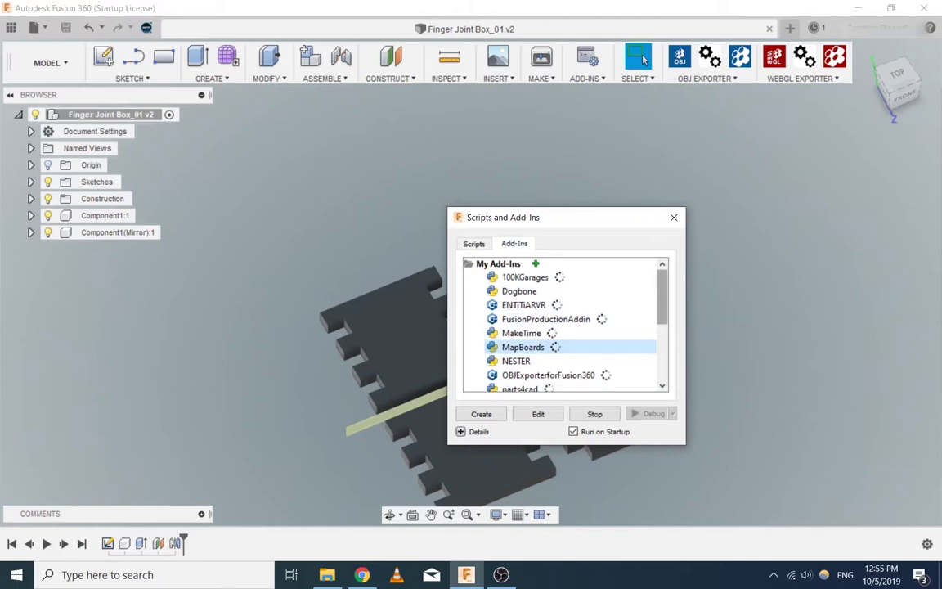
left_click(519, 292)
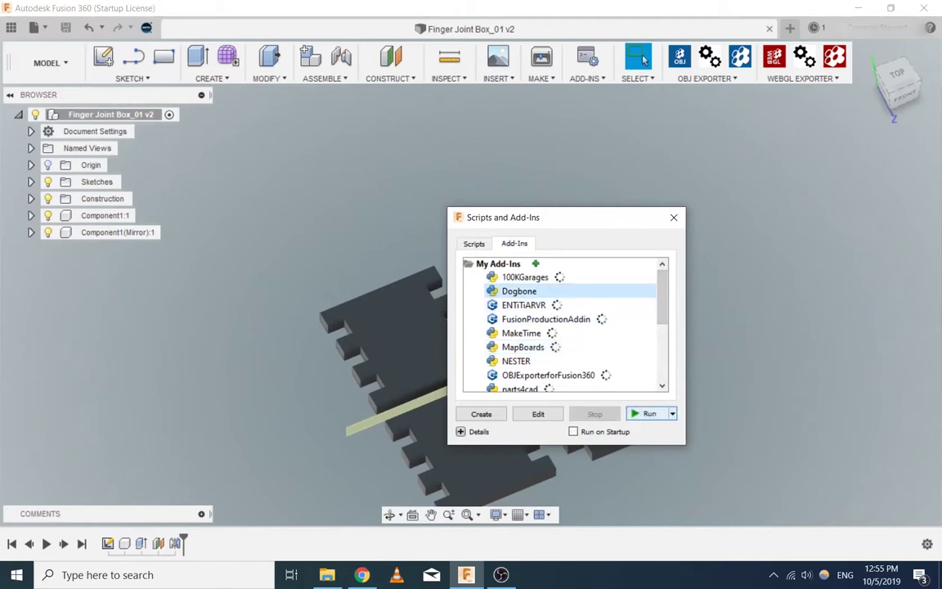
left_click(649, 414)
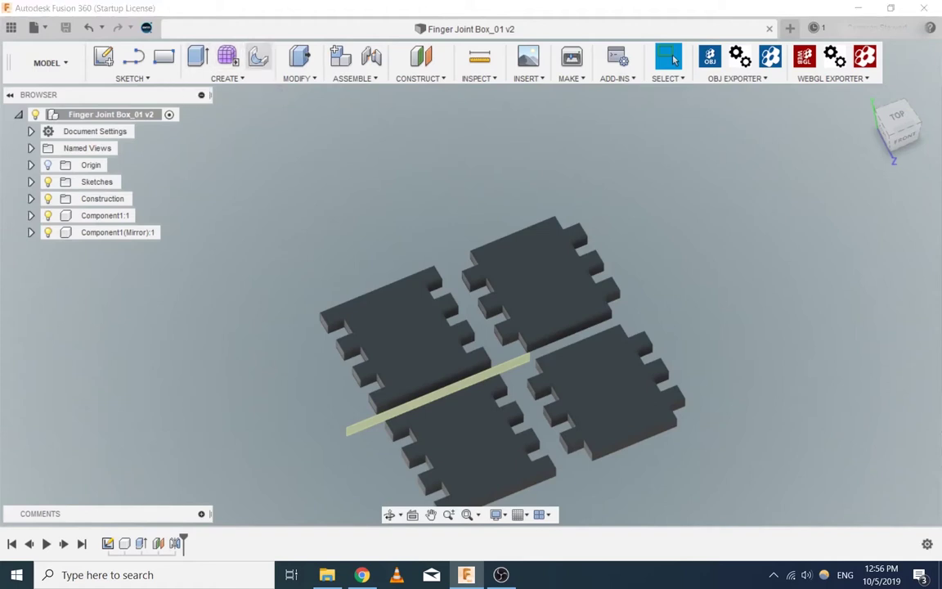
Step: Start the Dogbone command with a tool diameter of 4 and the dogbone direction Along Both Sides
left_click(258, 56)
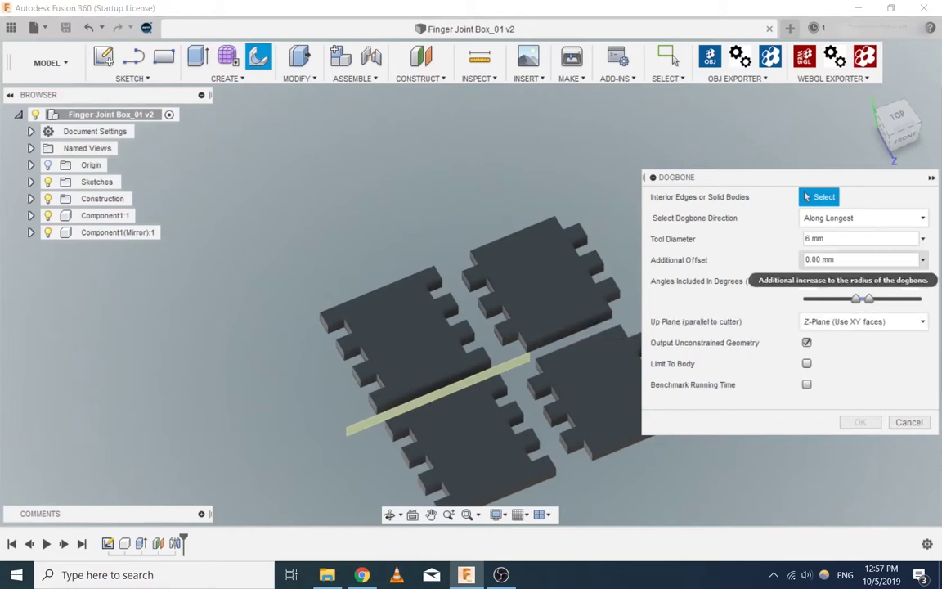
left_click_drag(840, 238, 802, 239)
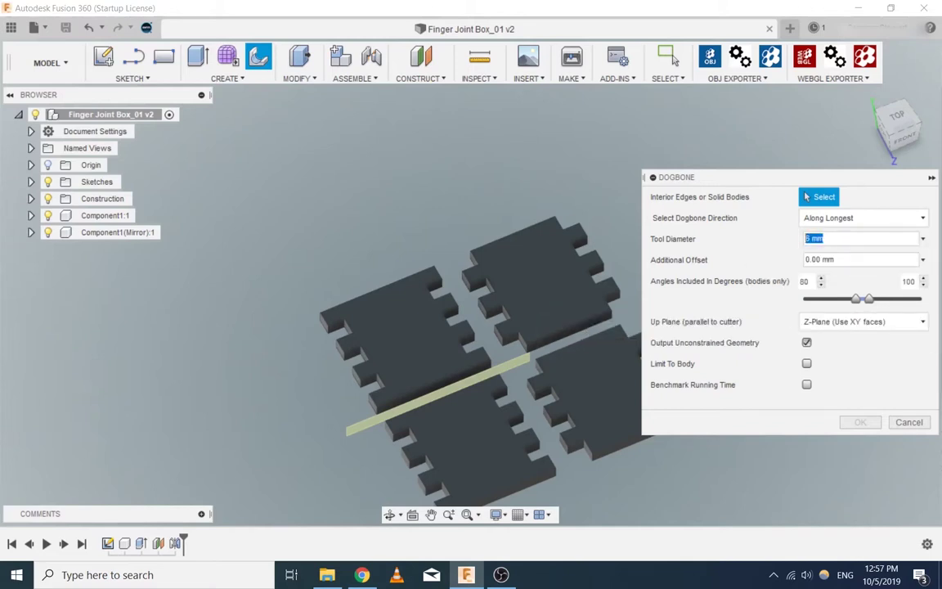
type("4")
left_click(863, 218)
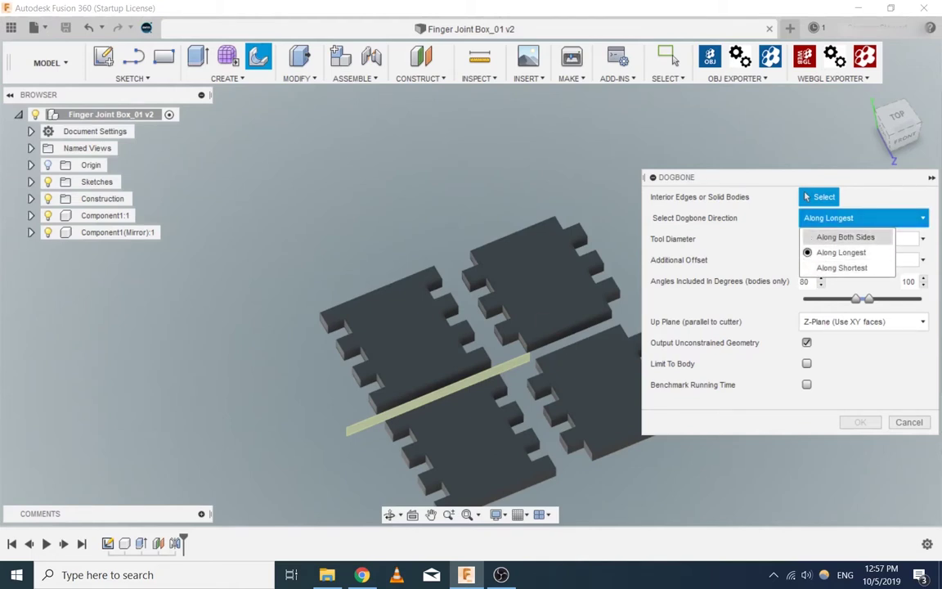
left_click(845, 236)
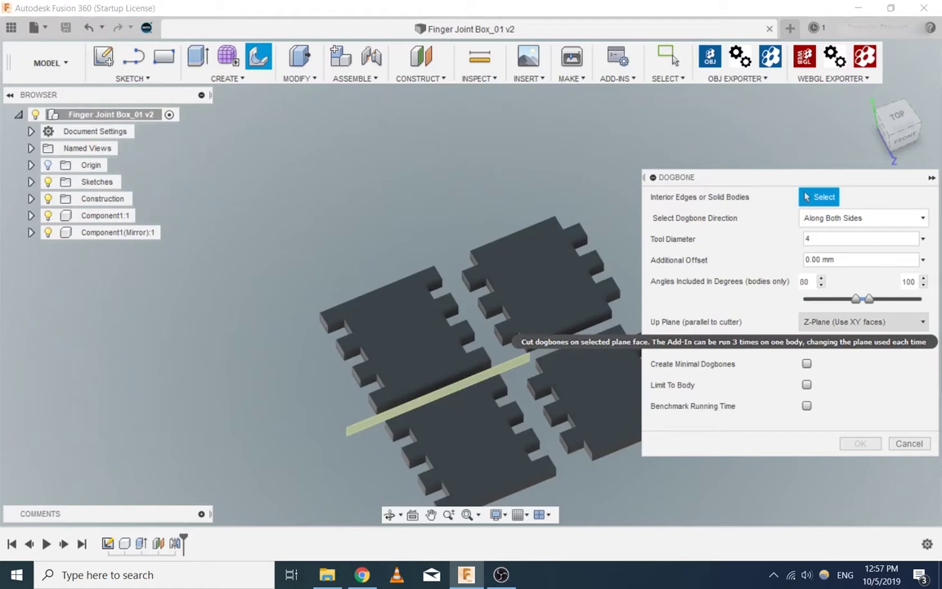
Step: Set the dogbone up plane to Y-Plane (Use XZ faces) and enable Create Minimal Dogbones
left_click(859, 321)
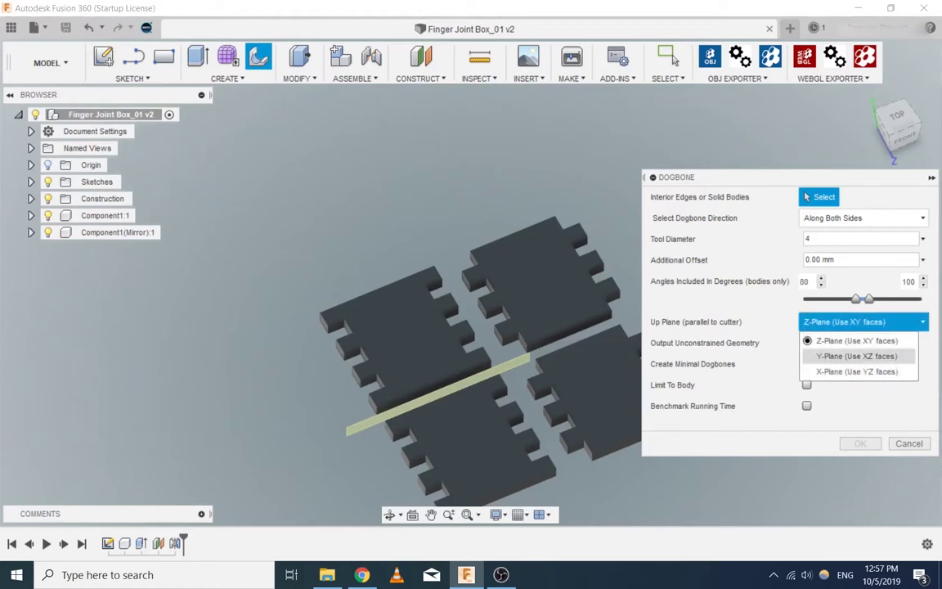
left_click(856, 356)
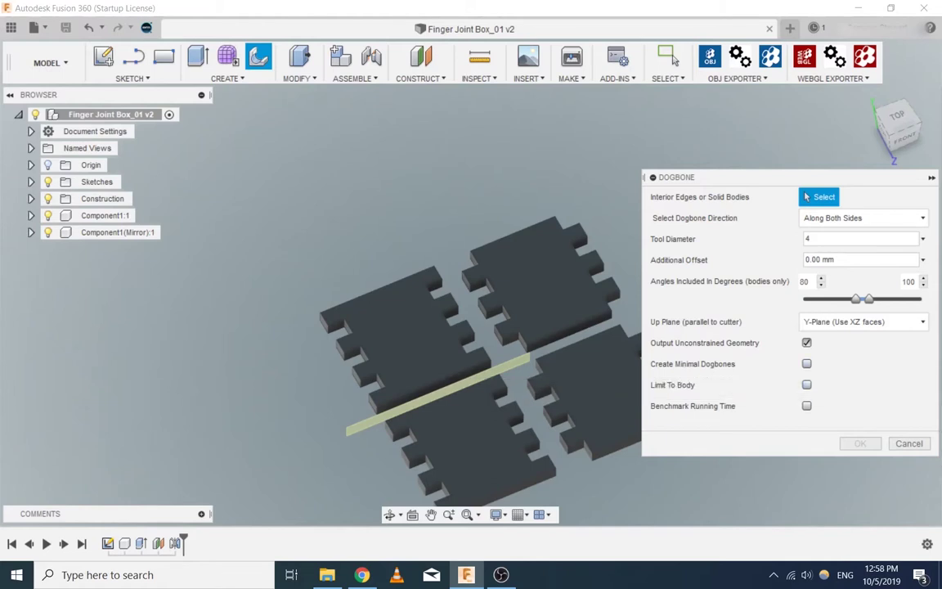
left_click(807, 364)
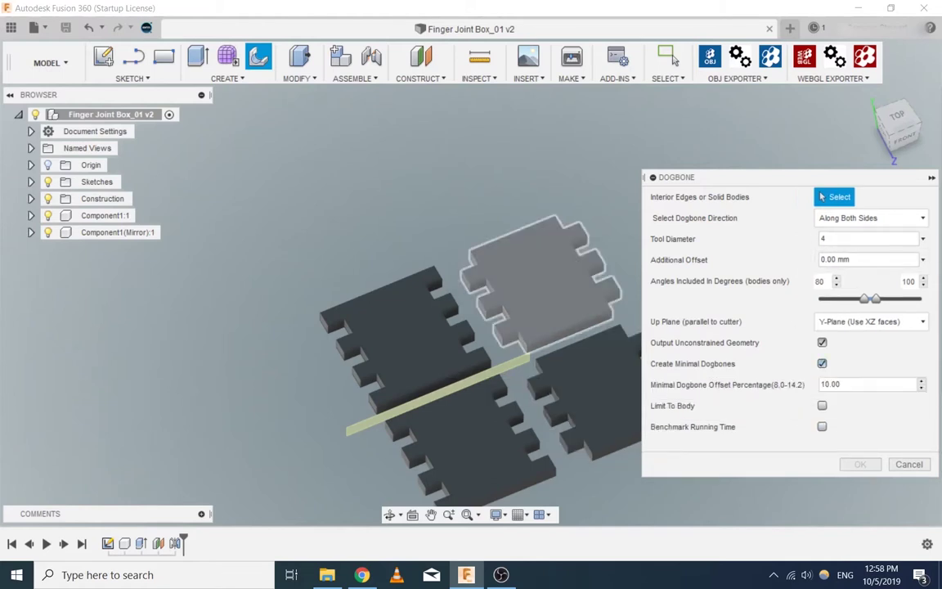
Step: Select all four finger-joint panel bodies for the Dogbone command and generate the dogbones
middle_click_drag(536, 286, 552, 286, "shift")
left_click(531, 274)
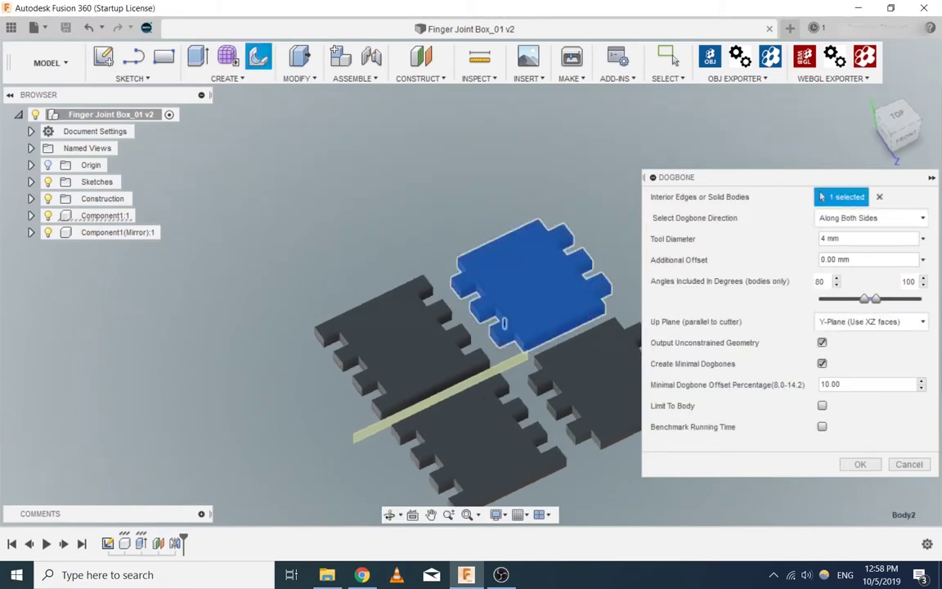
left_click(384, 335)
left_click(589, 385)
left_click(482, 426)
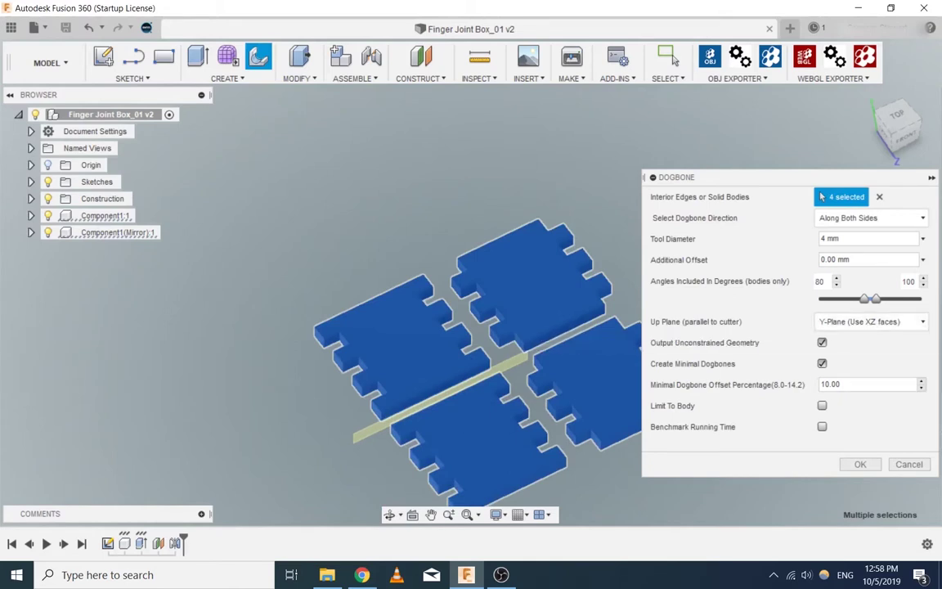
left_click(860, 465)
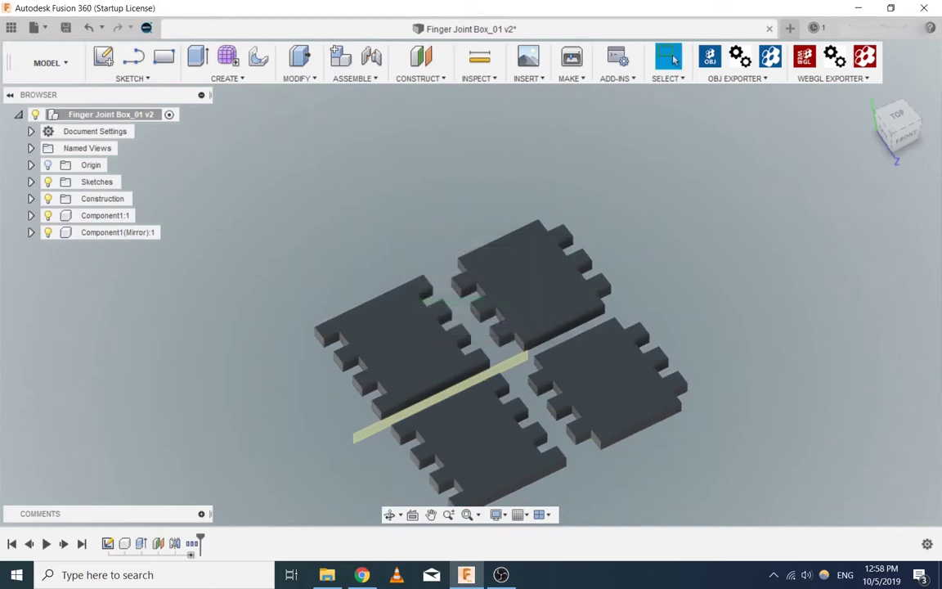
Step: Examine the shape of the dogbone cuts in the inner corners of the finger joints and the overall panel layout from above
scroll(573, 384, "up", 10)
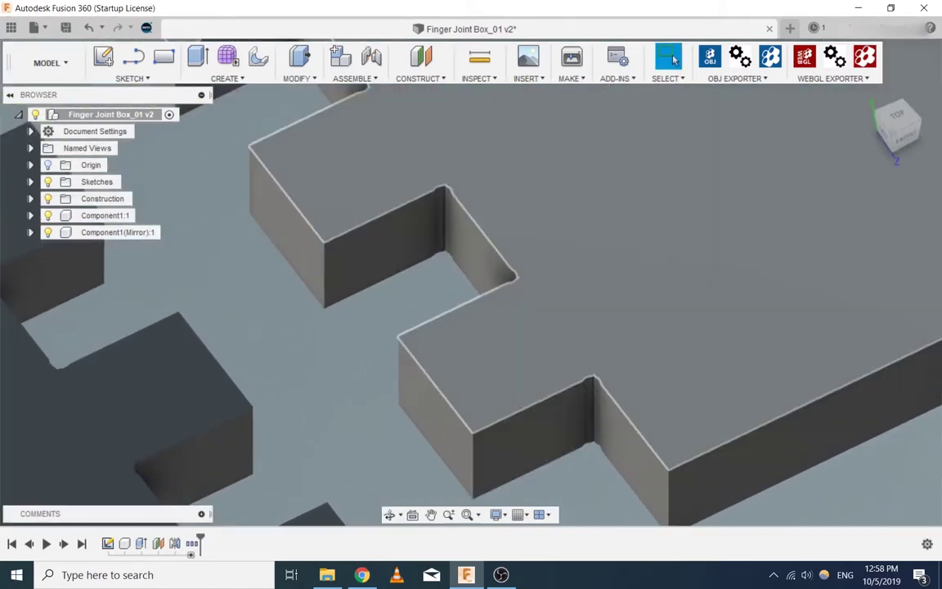
middle_click_drag(595, 368, 602, 442, "shift")
scroll(599, 384, "up", 5)
middle_click_drag(601, 378, 624, 368, "shift")
left_click(672, 59)
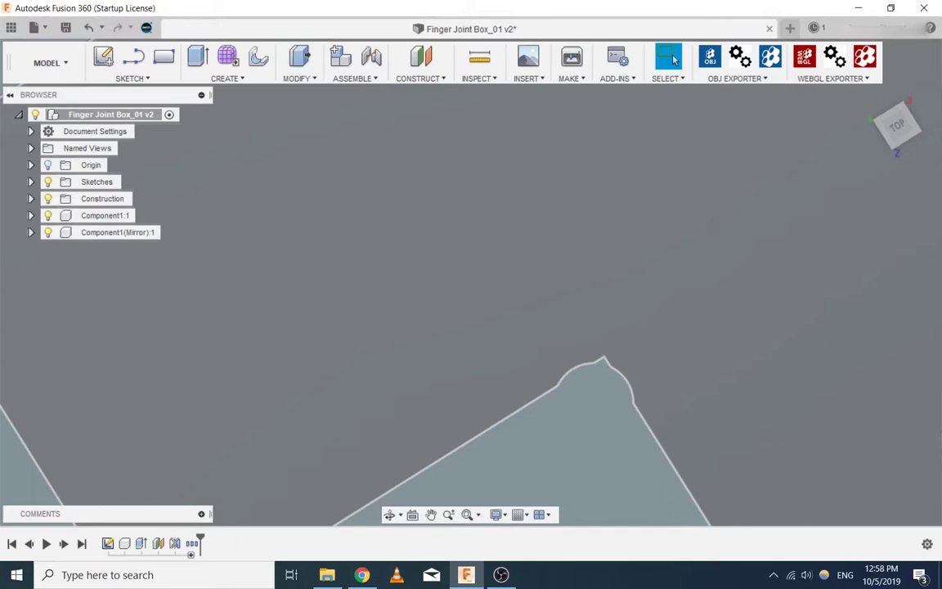
scroll(572, 311, "down", 5)
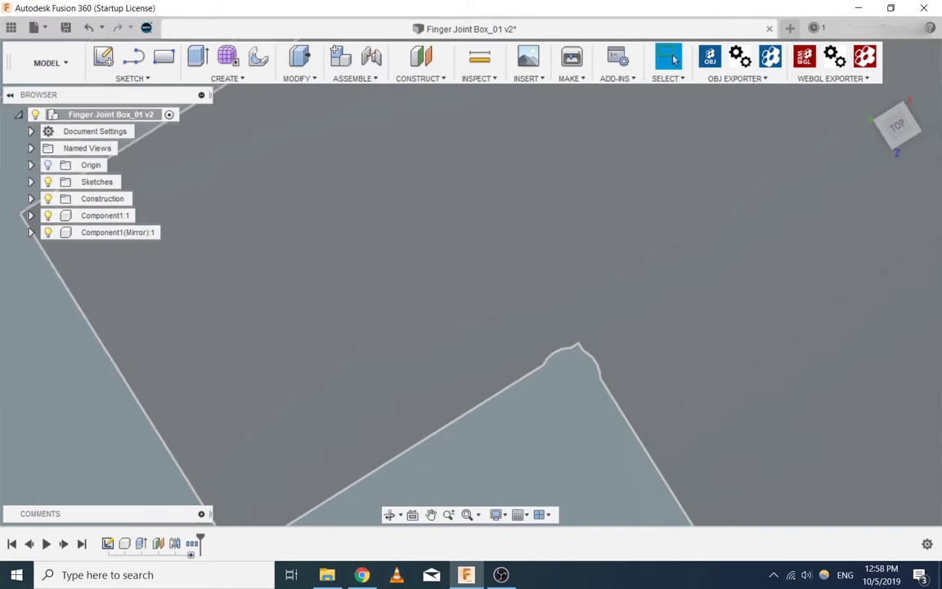
left_click(897, 125)
scroll(703, 305, "down", 3)
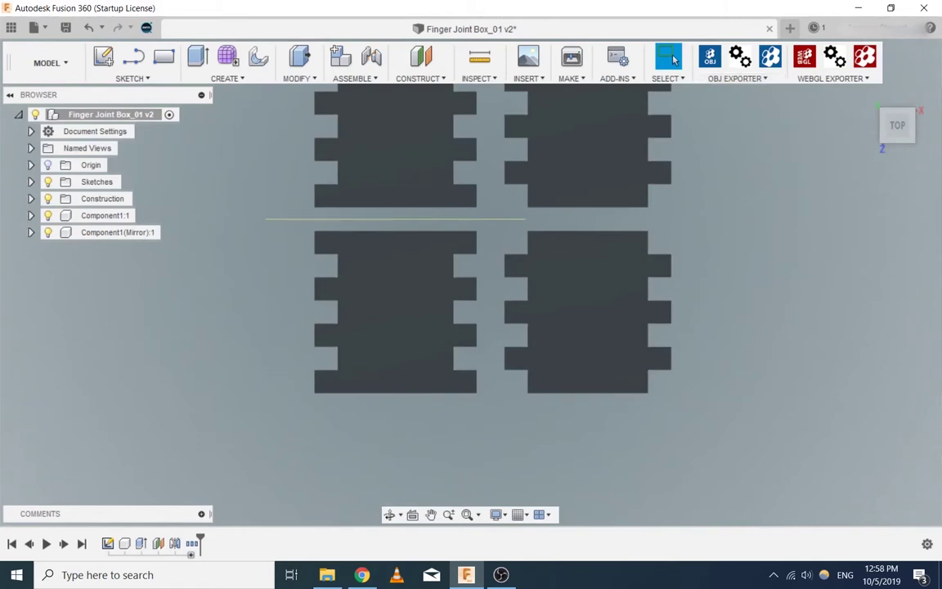
scroll(728, 328, "up", 1)
scroll(750, 334, "down", 2)
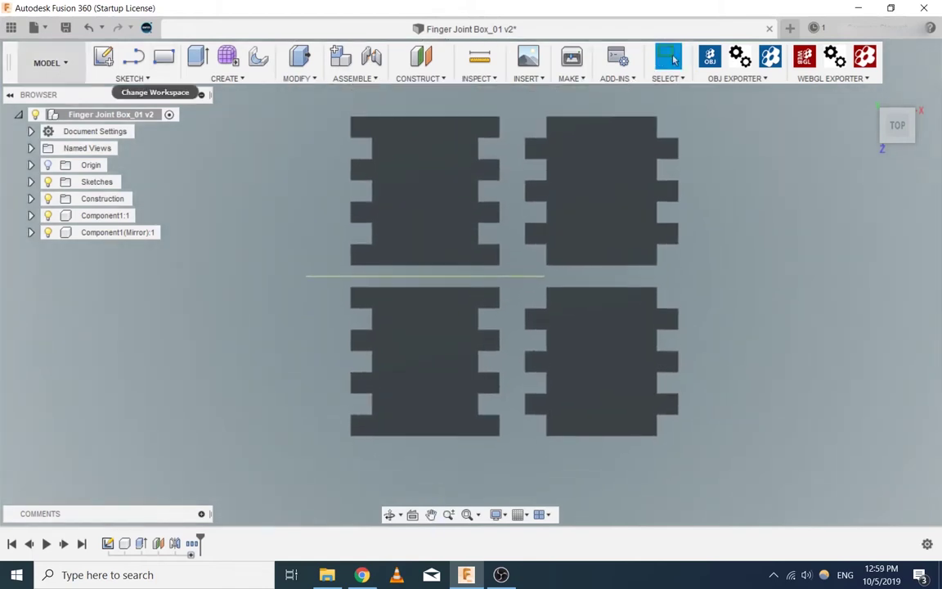
Step: Switch to the Manufacture workspace and start a new milling setup
left_click(51, 63)
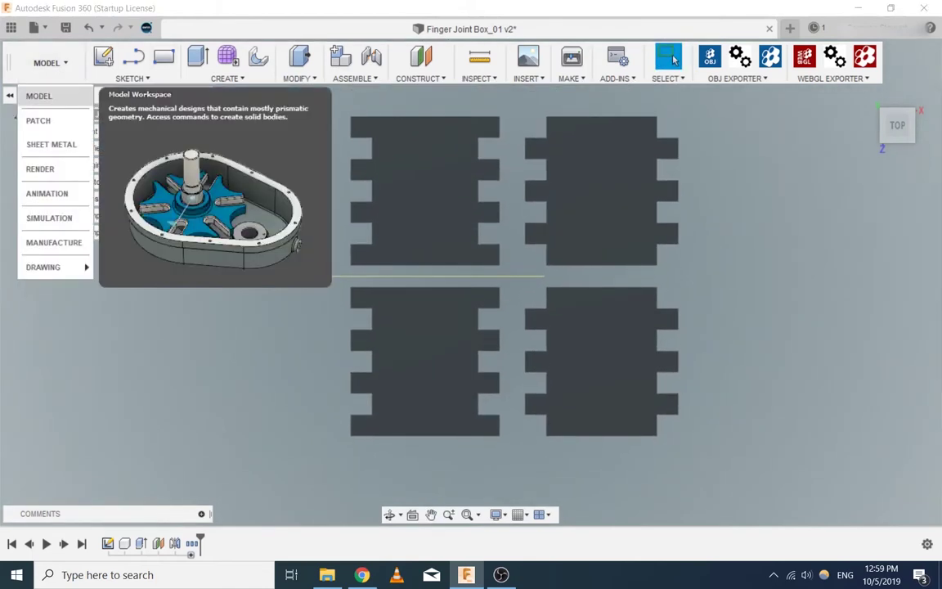
left_click(54, 242)
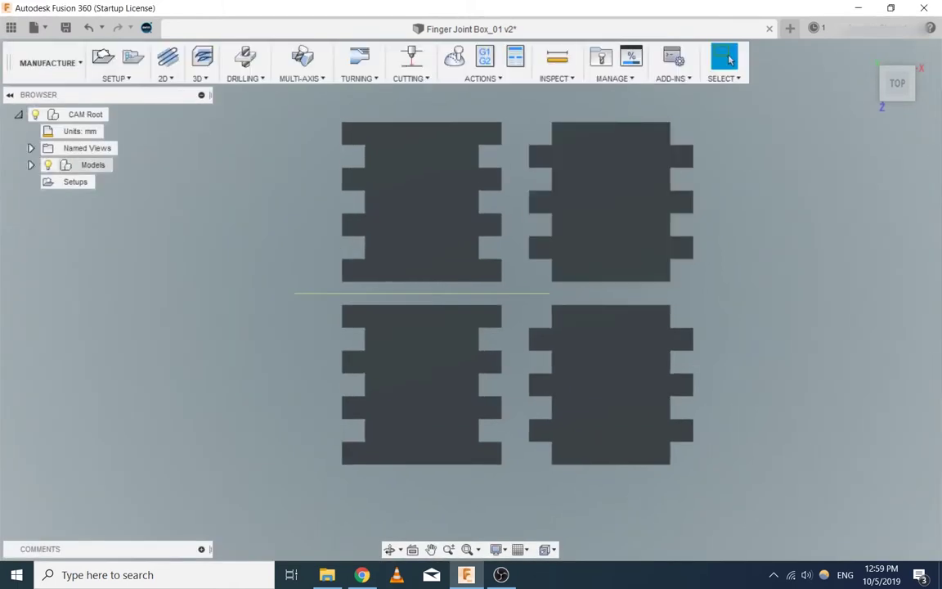
right_click(54, 182)
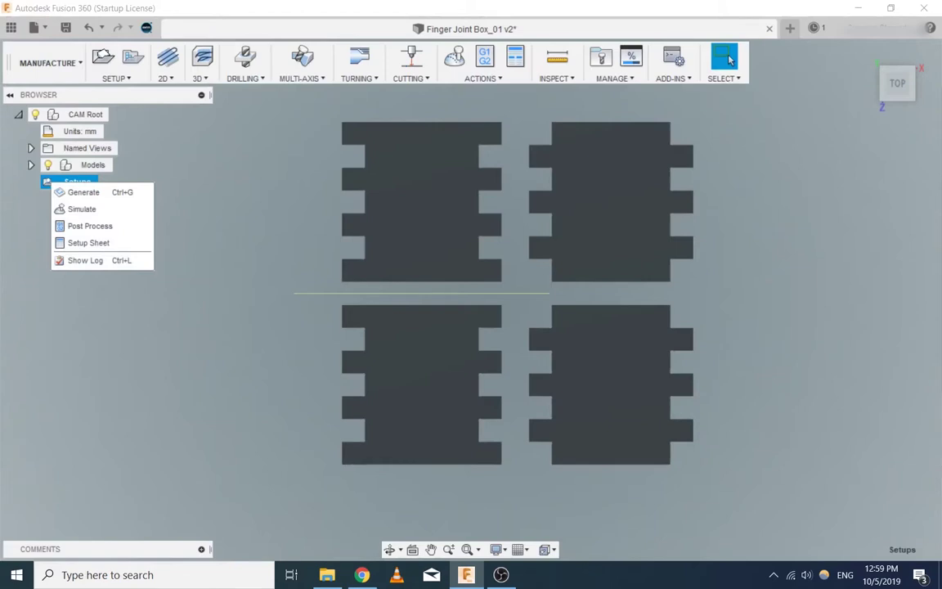
left_click(135, 64)
left_click(103, 56)
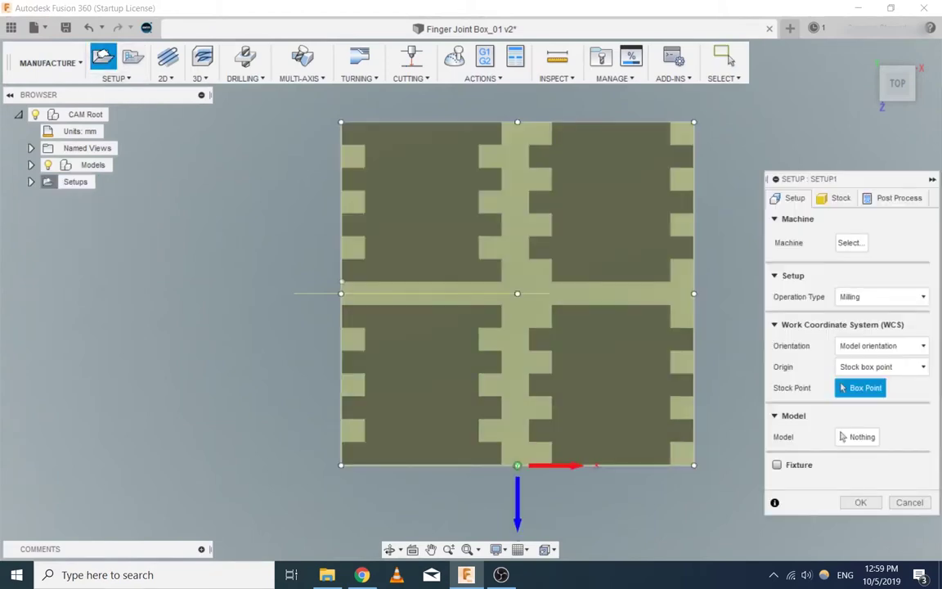
Step: Select the four finger-joint panel bodies as the setup's model
middle_click_drag(622, 295, 576, 290)
left_click_drag(810, 179, 703, 117)
left_click(777, 375)
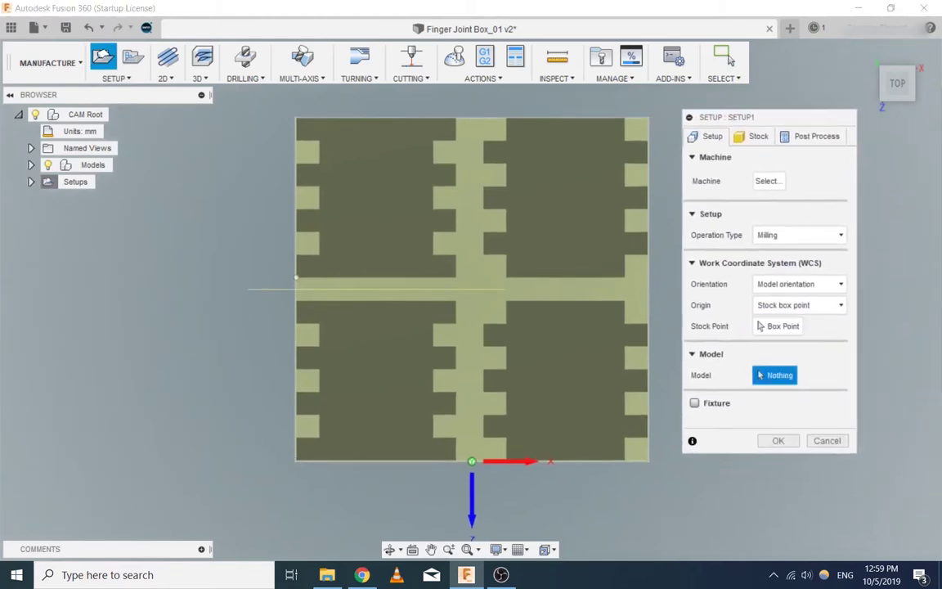
left_click(561, 203)
left_click(382, 203)
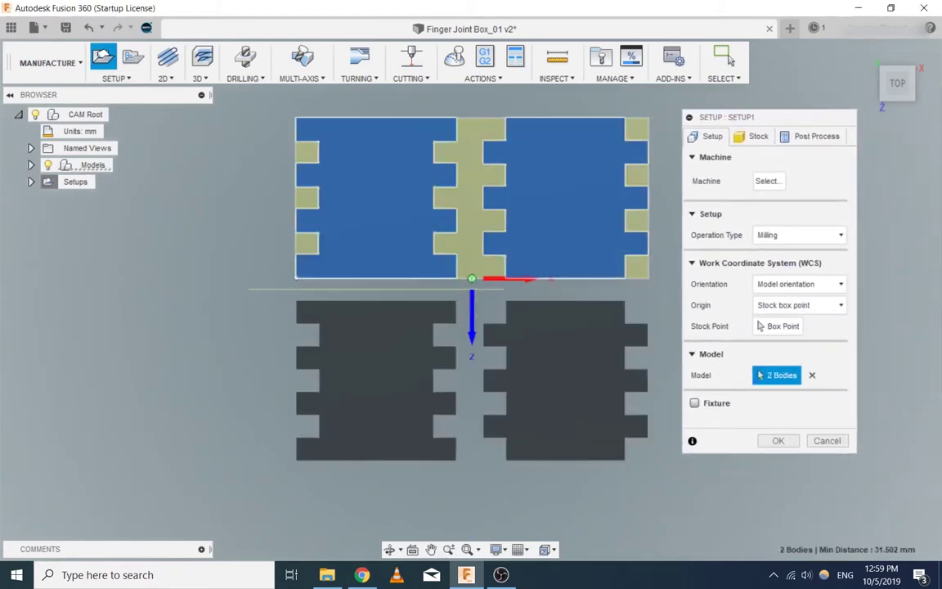
left_click(383, 378)
left_click(559, 378)
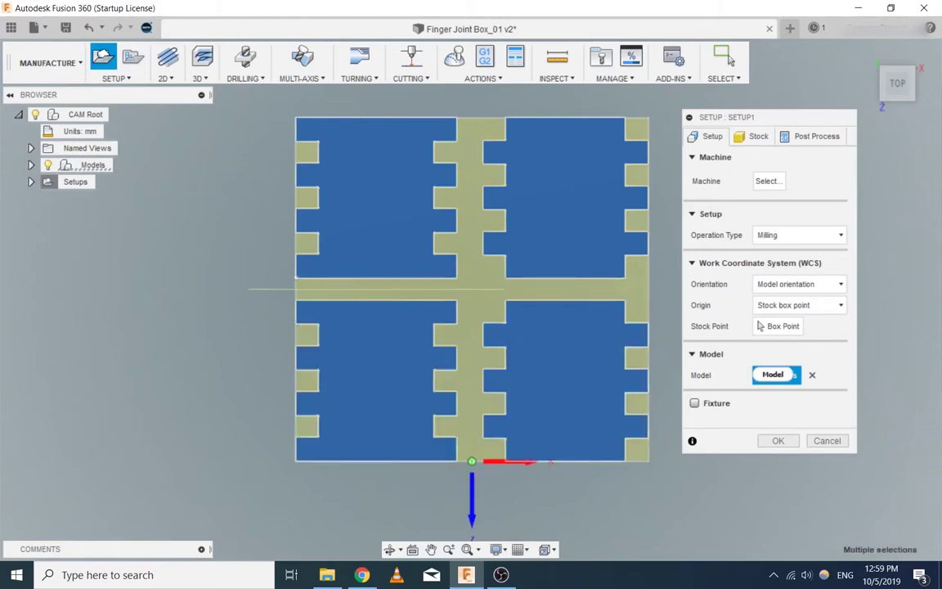
Step: Set the relative size box stock to no additional stock and create the setup
left_click(752, 135)
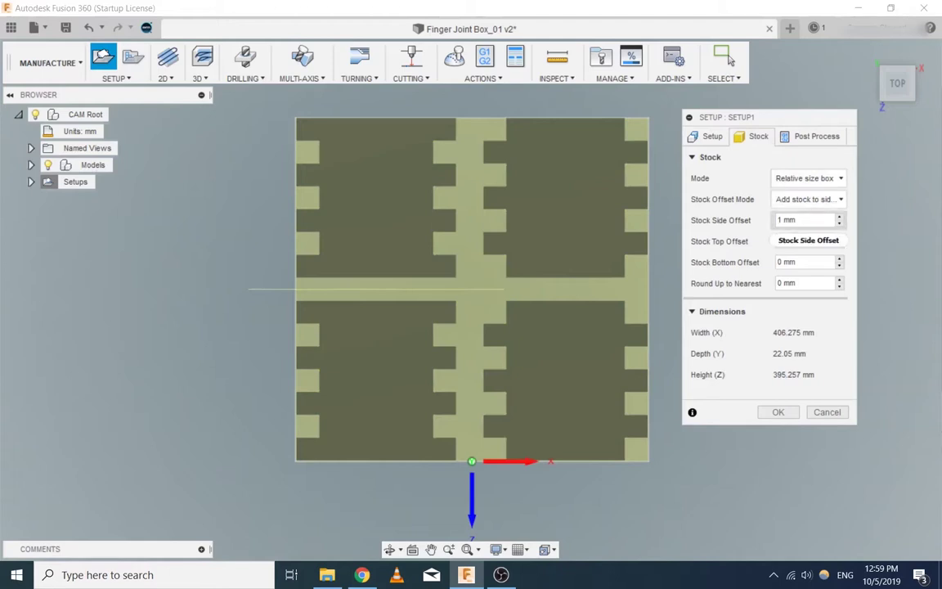
left_click(808, 199)
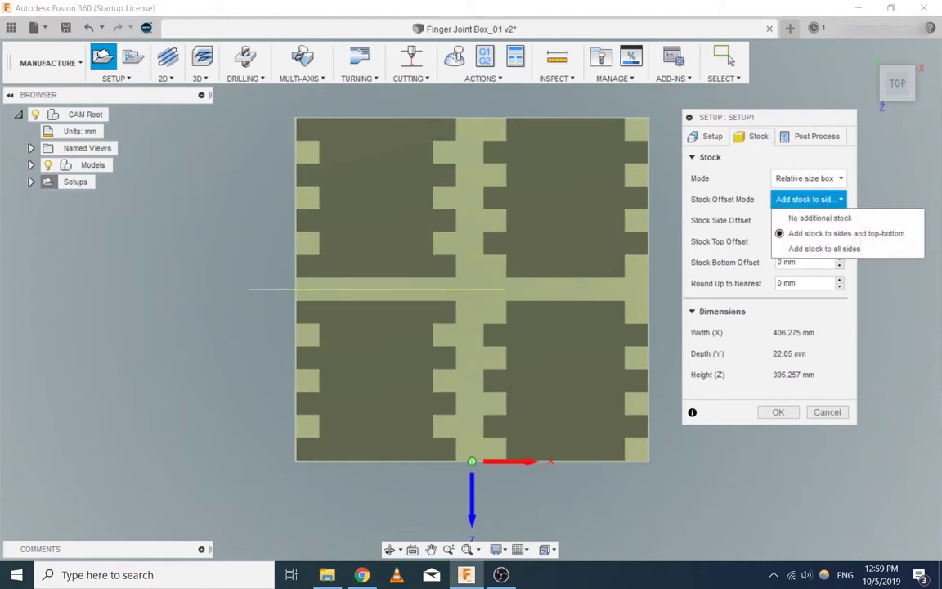
left_click(768, 213)
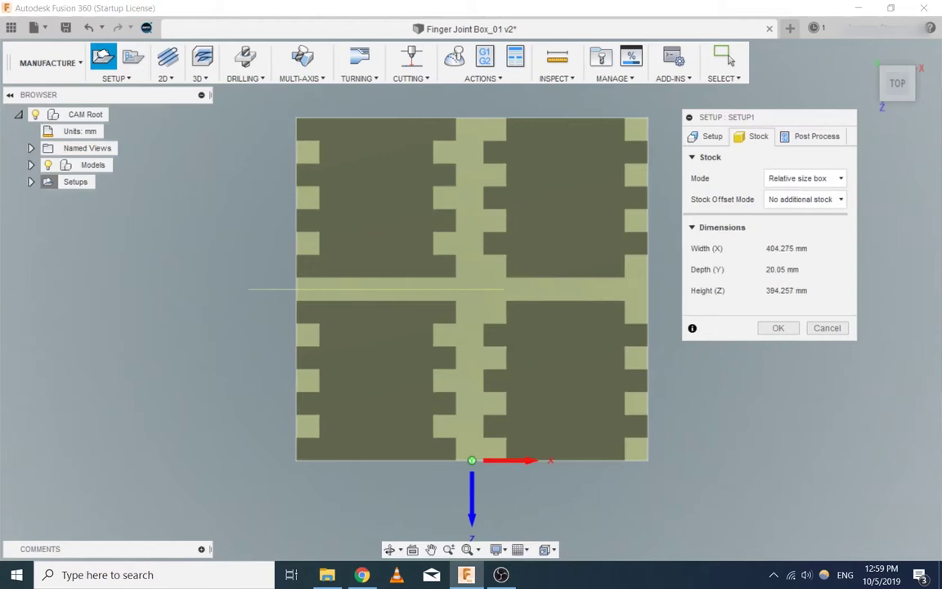
left_click(778, 328)
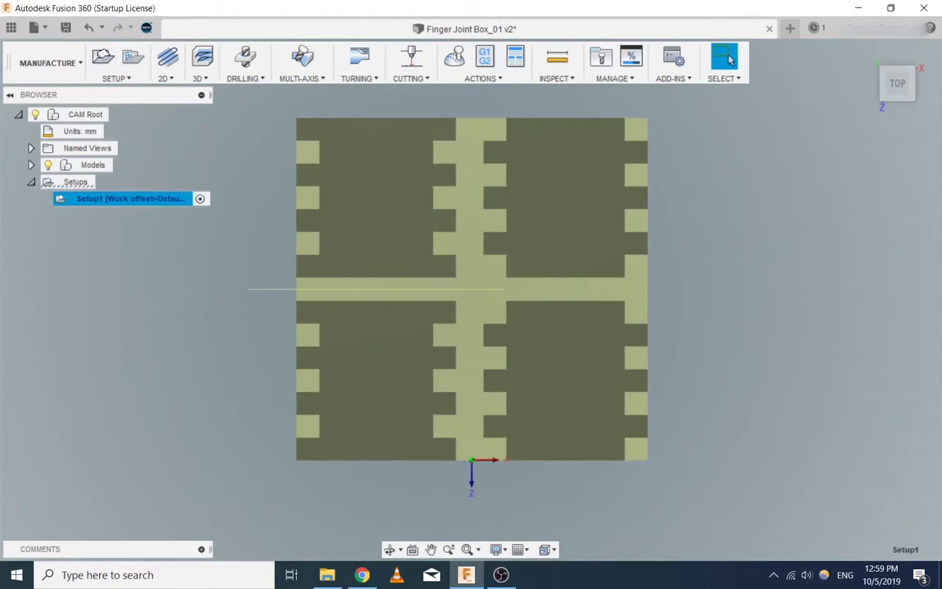
Step: Reopen Setup1 for editing with its work coordinate axes seen at an angle
right_click(89, 198)
left_click(115, 210)
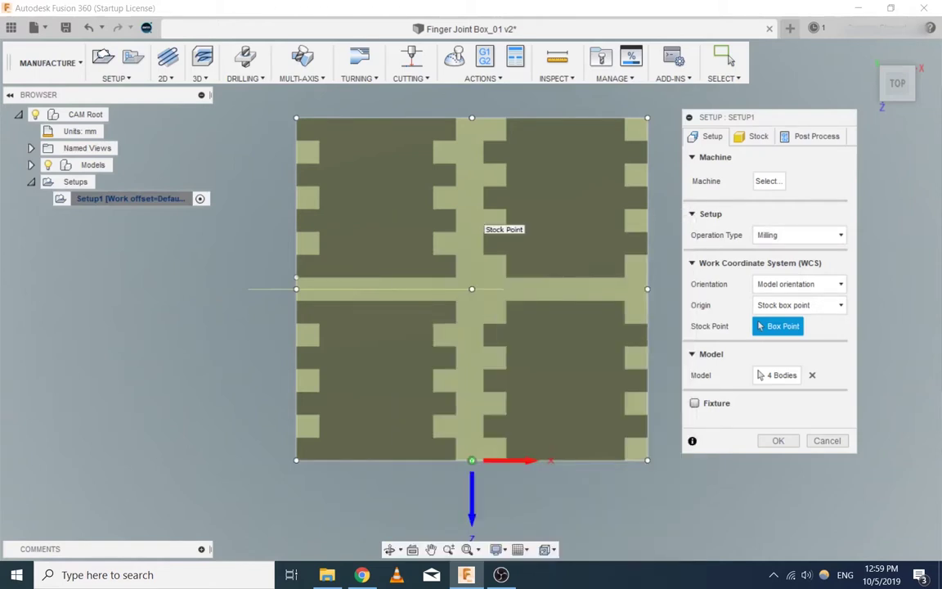
middle_click_drag(452, 311, 519, 196)
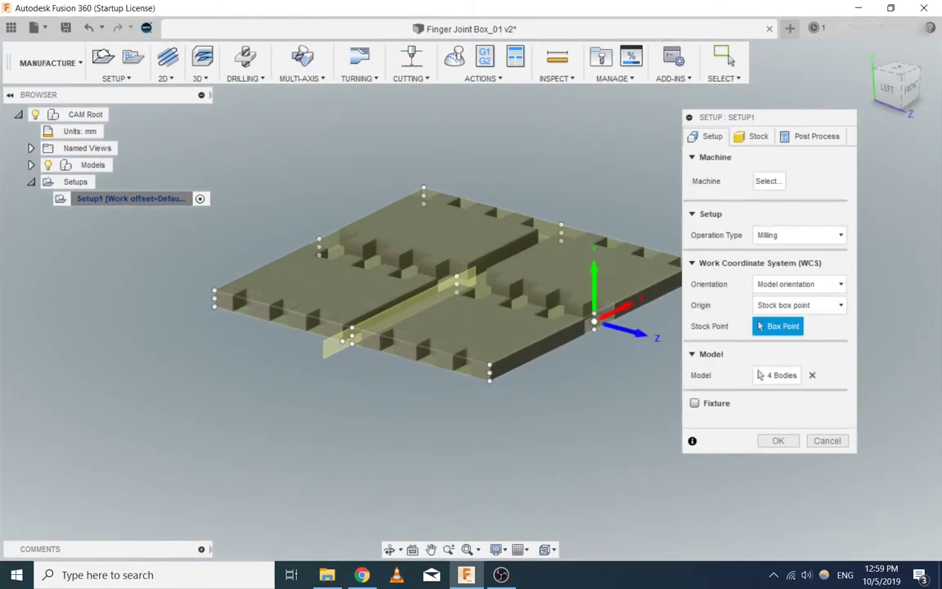
middle_click_drag(606, 196, 571, 202)
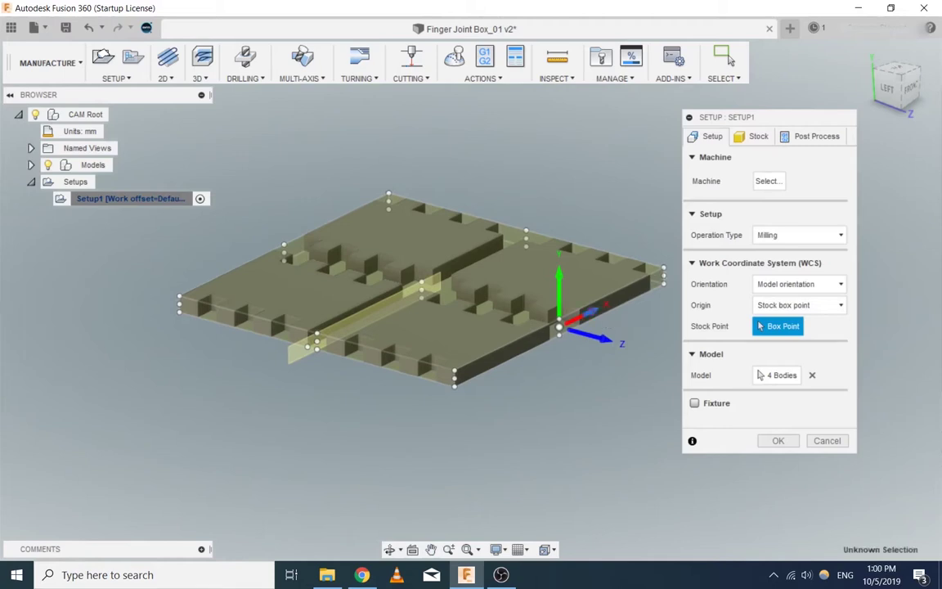
Step: Try to reorient the work coordinate system by flipping its X, Y and Z axes directly on the model
left_click(590, 314)
left_click(559, 327)
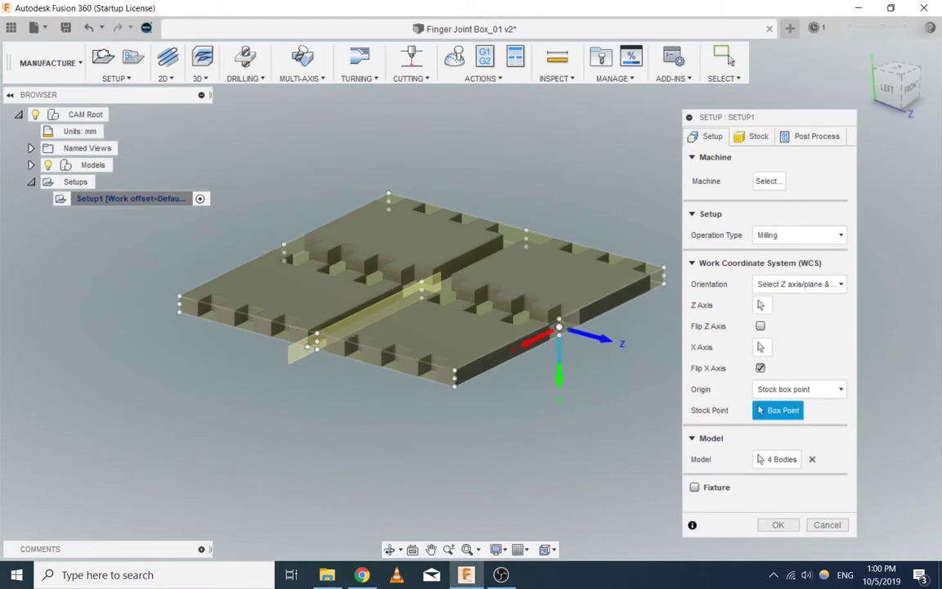
left_click(560, 355)
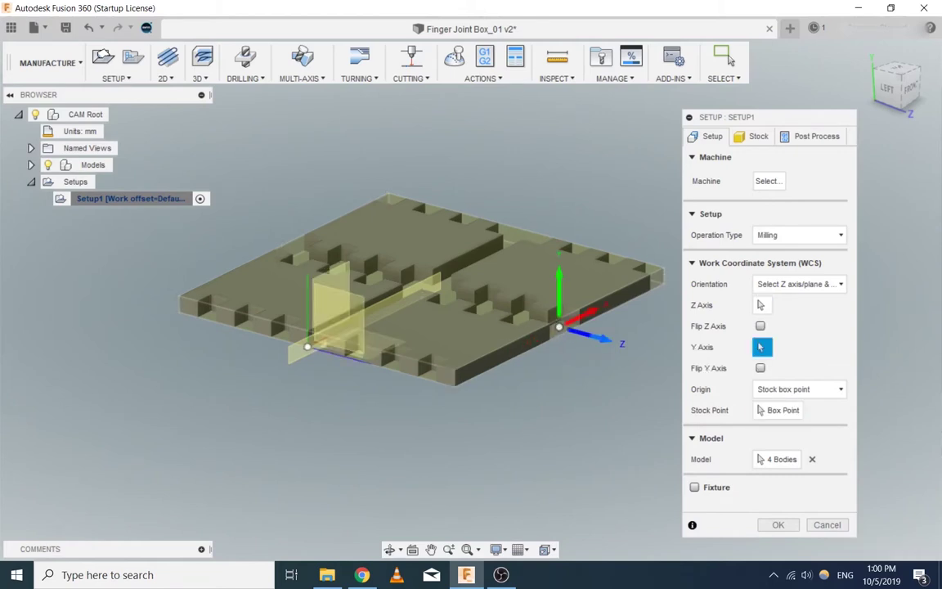
left_click(599, 337)
left_click(528, 342)
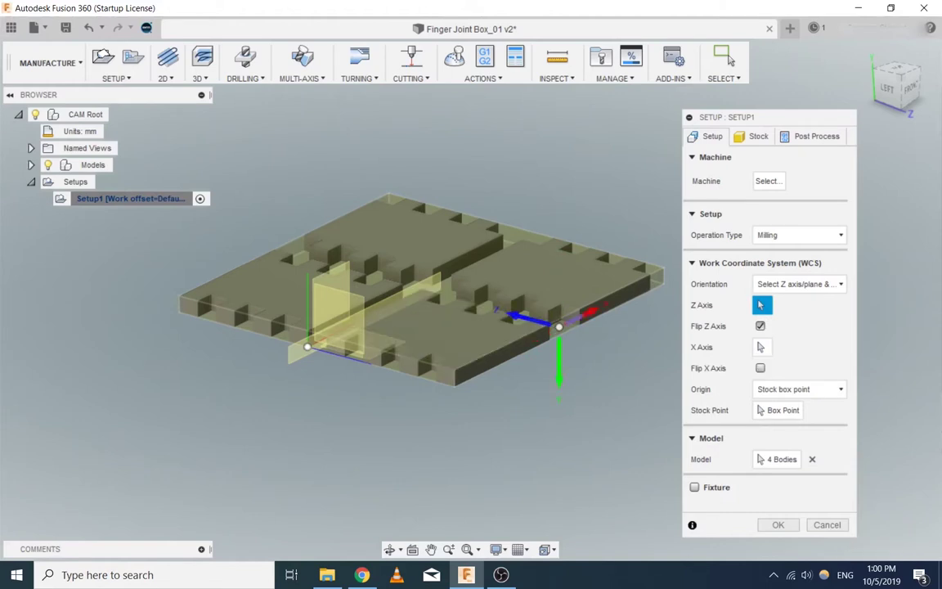
left_click(559, 354)
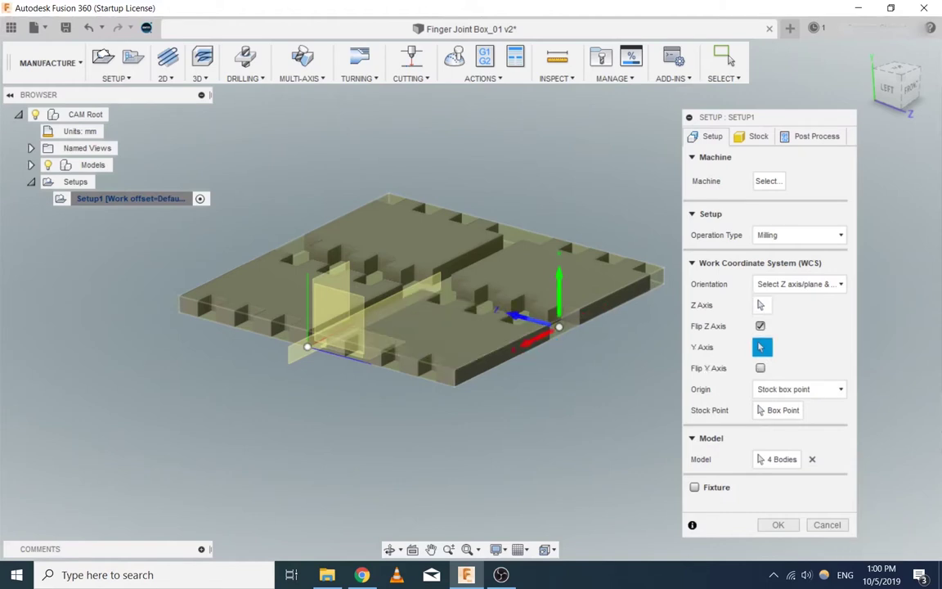
left_click(528, 343)
left_click(590, 312)
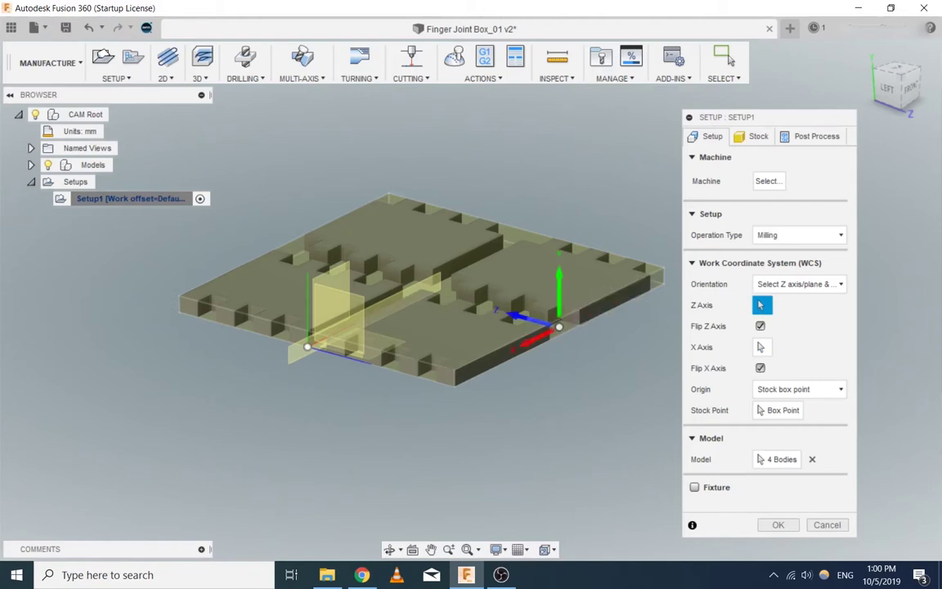
Step: Orient the work coordinate system by Z axis/plane and X axis, using a panel's top face for Z, with both axis flips off
left_click(799, 284)
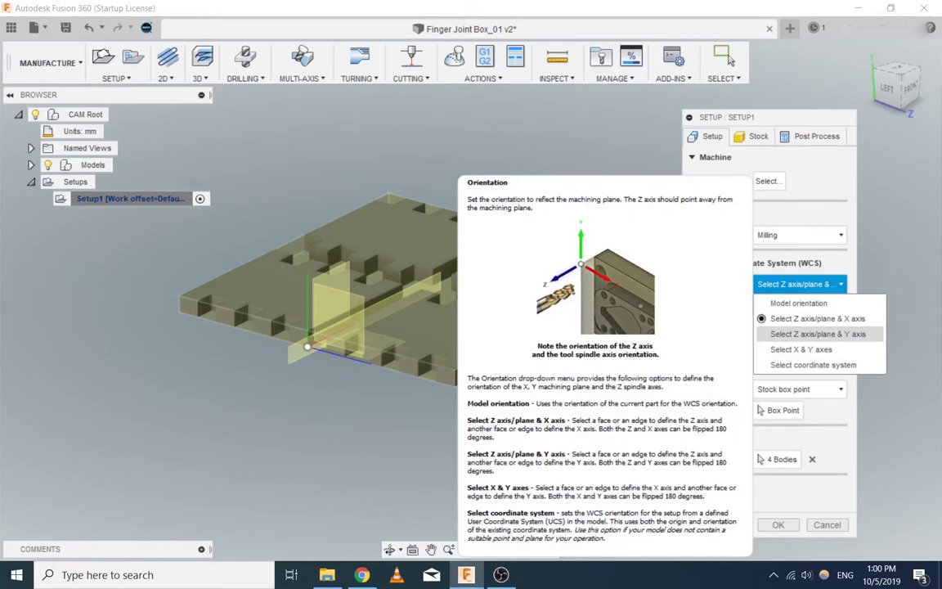
left_click(818, 318)
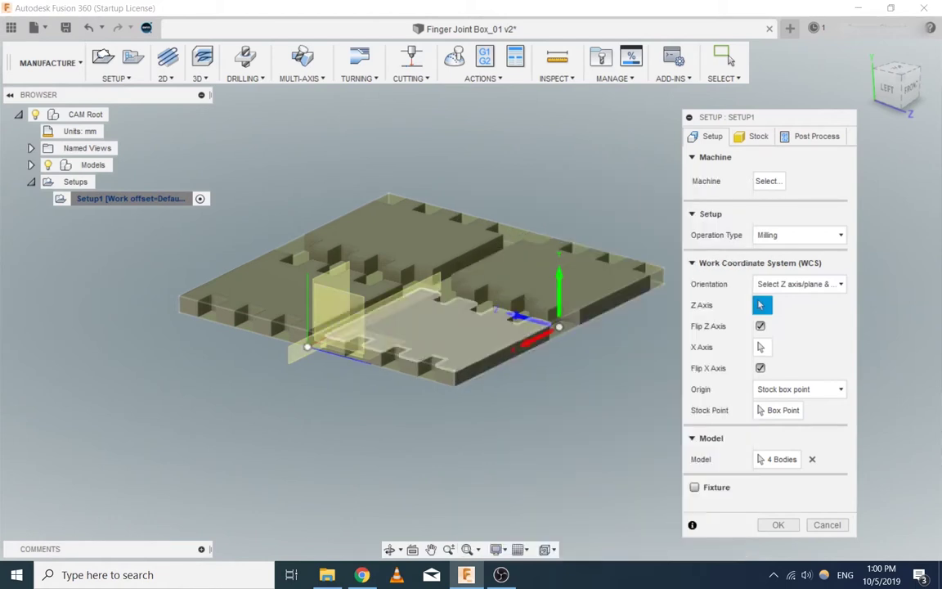
left_click(483, 336)
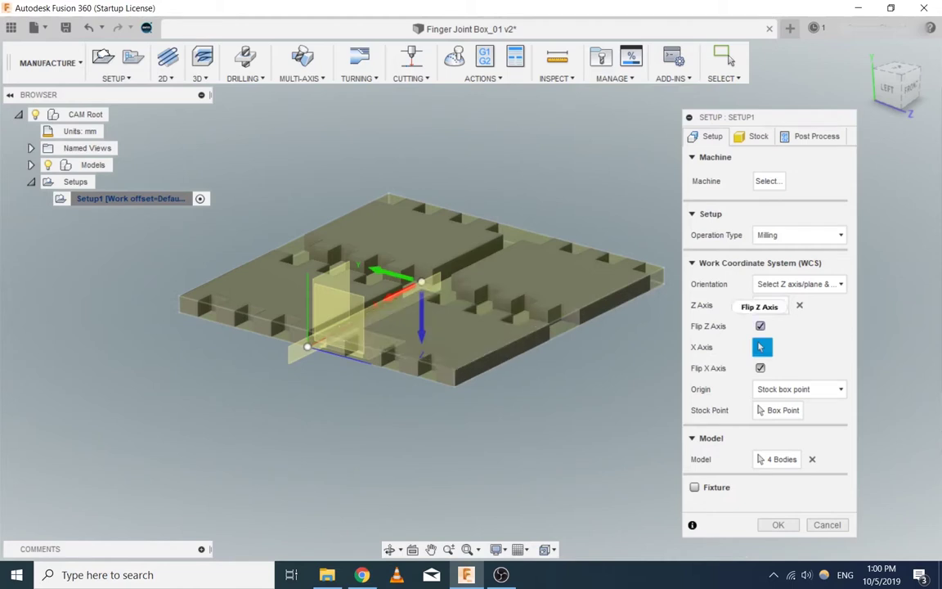
left_click(761, 326)
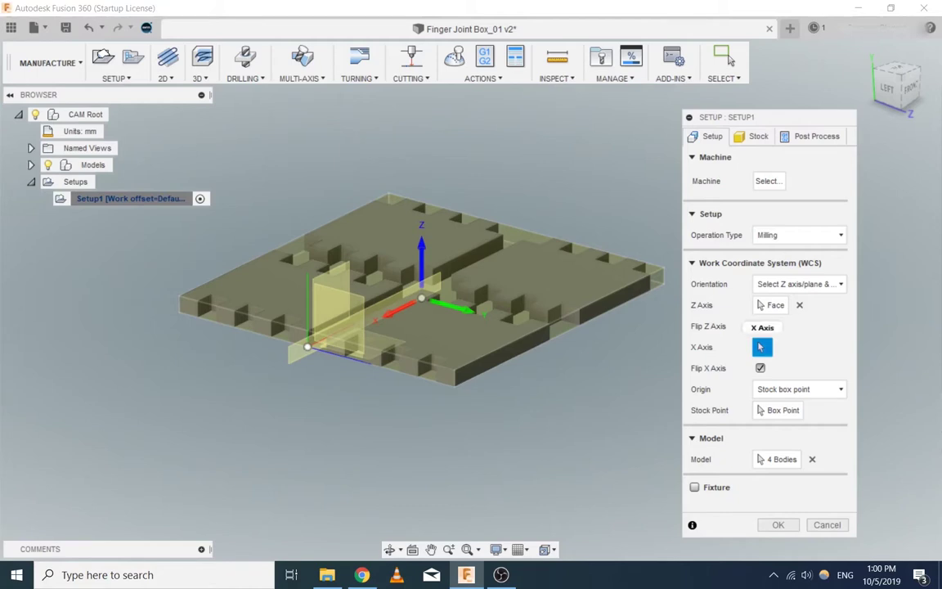
left_click(761, 368)
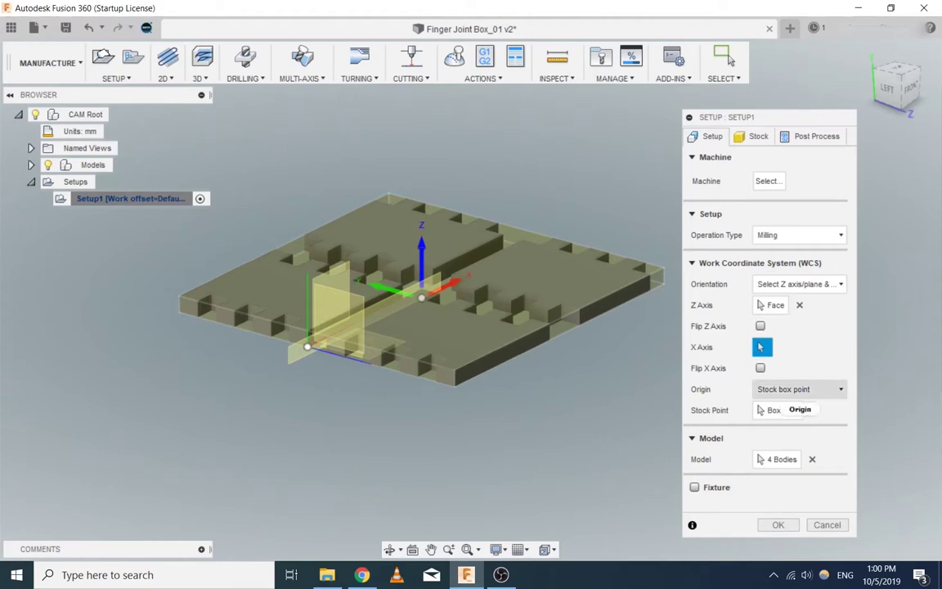
Step: Place the setup origin on the lower stock box point at the front-left corner of the panels
left_click(781, 409)
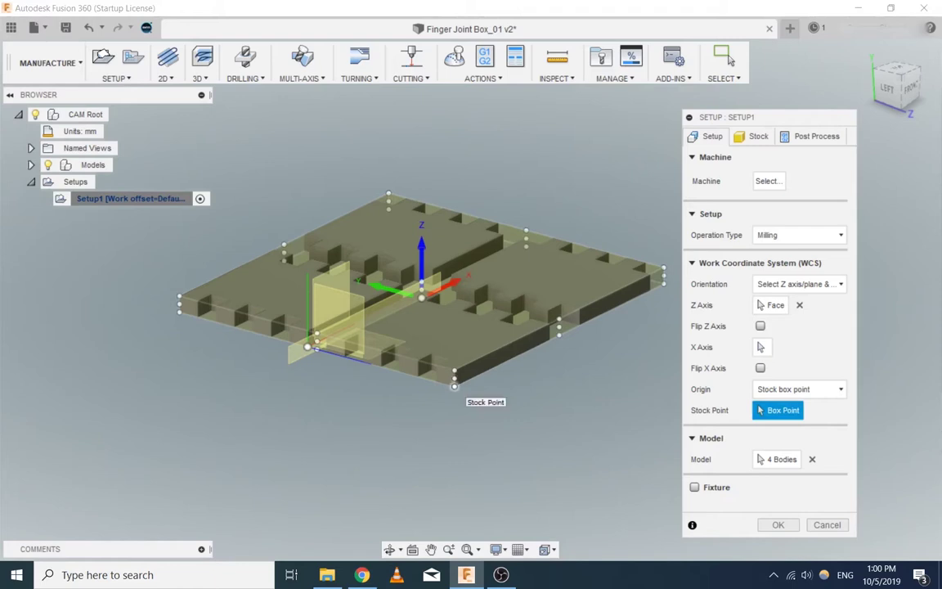
left_click(455, 386)
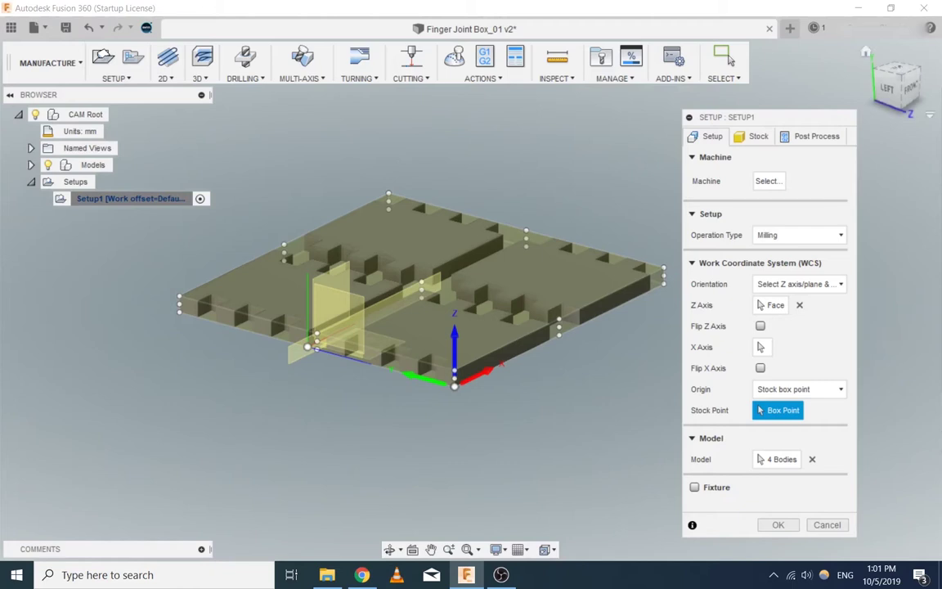
left_click_drag(806, 117, 800, 95)
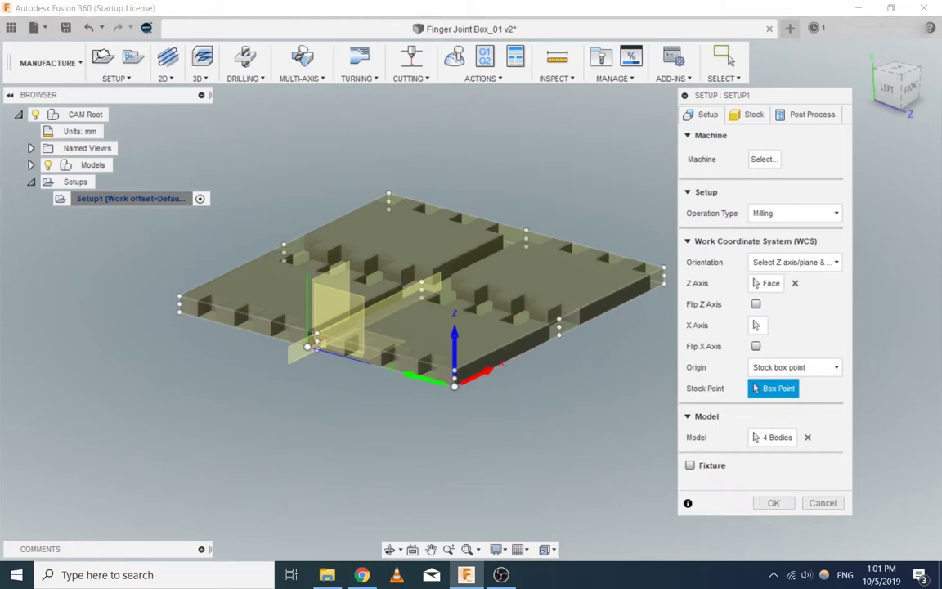
Step: Close the setup definition, add machining operations to Setup1 from the "Operations Aug'19" template, and expand the setup
left_click(728, 59)
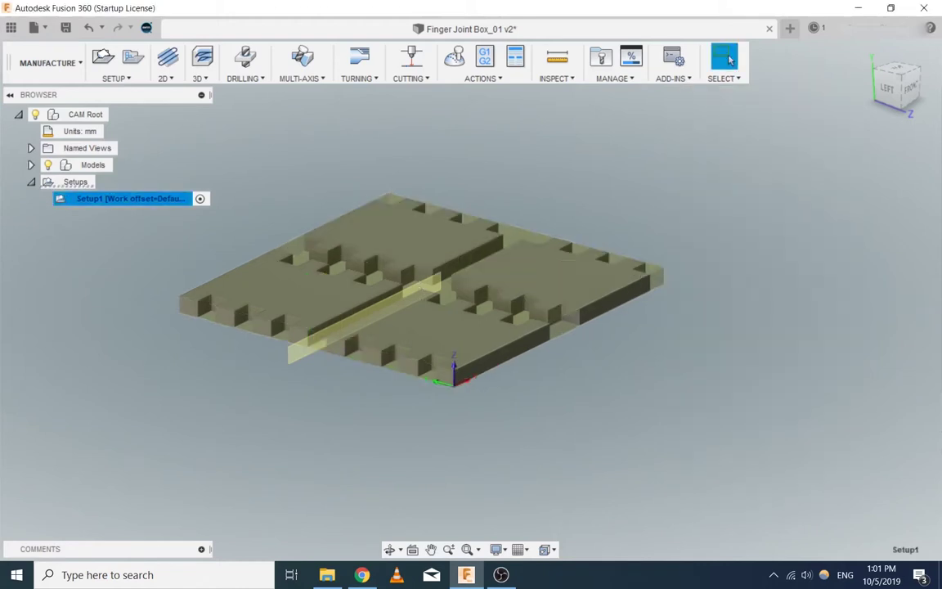
right_click(77, 201)
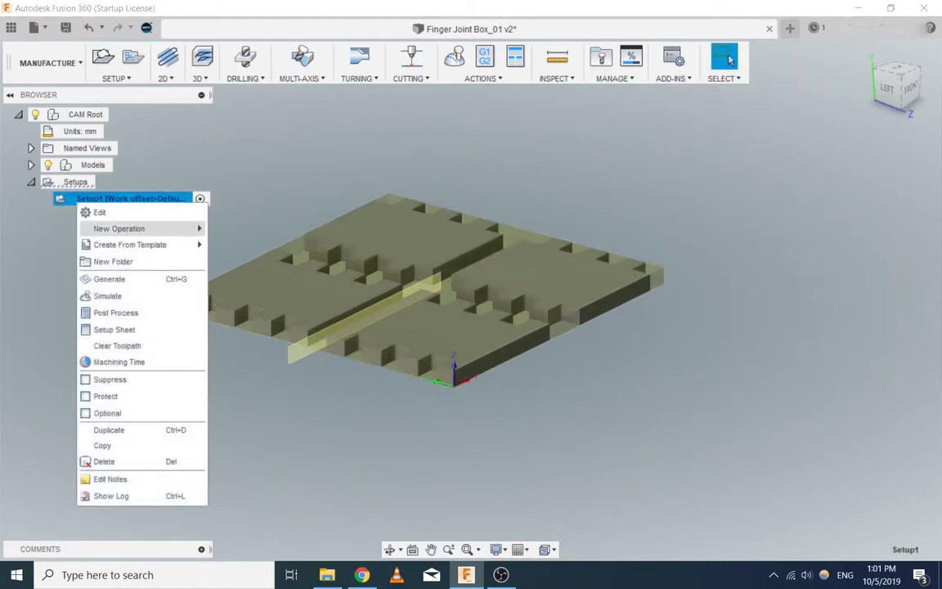
mouse_move(147, 245)
key("Down")
key("Down")
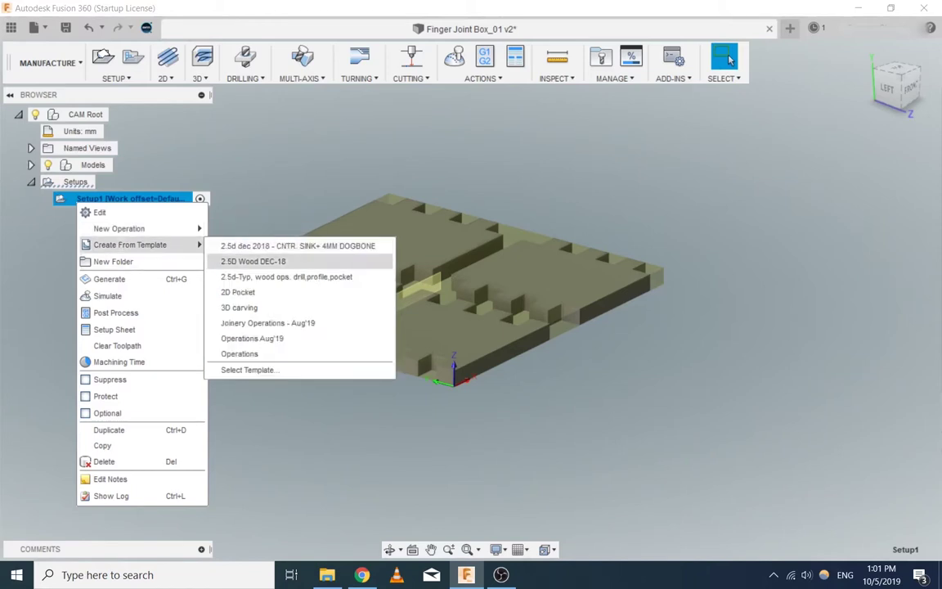
key("Down")
key("Down")
key("Down")
key("Down")
key("Down")
key("Down")
key("Down")
key("Up")
key("Up")
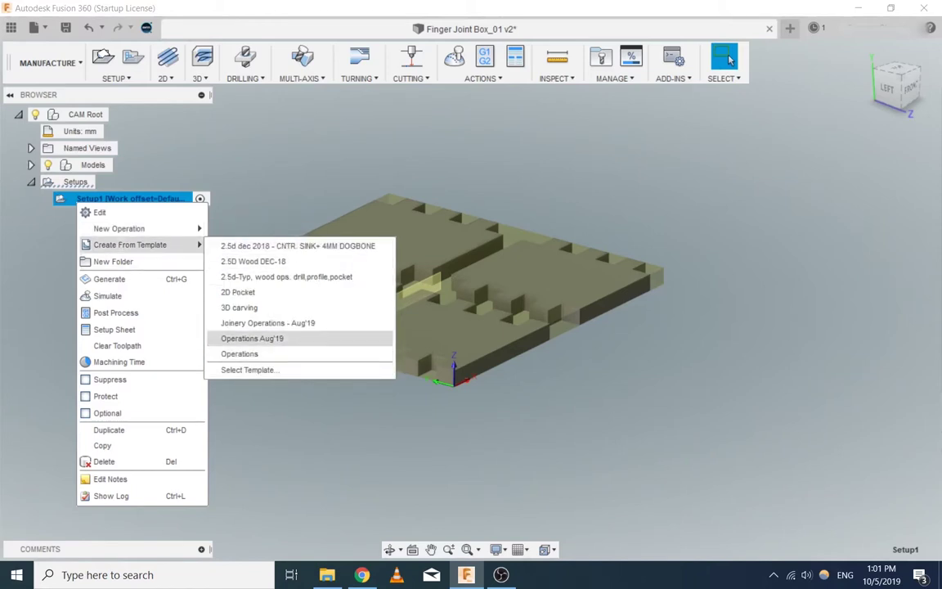
key("Return")
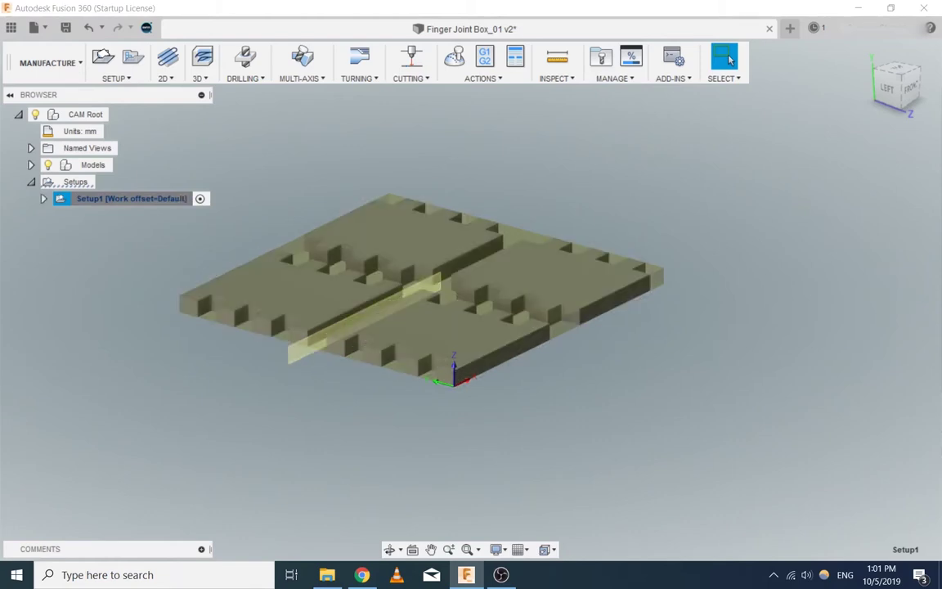
left_click(43, 199)
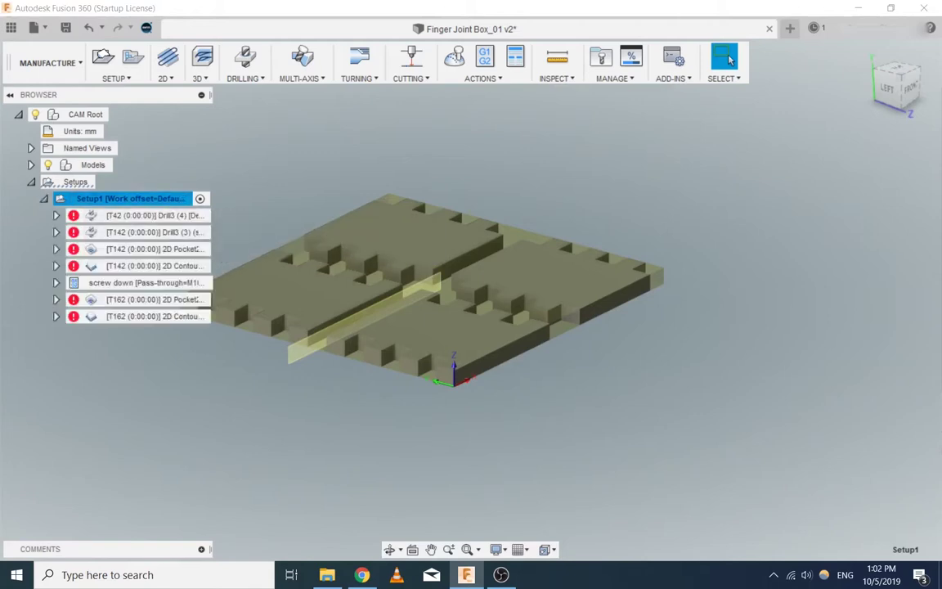
Step: Delete the T142 and T162 2D Pocket operations from Setup1
middle_click_drag(458, 327, 409, 416, "shift")
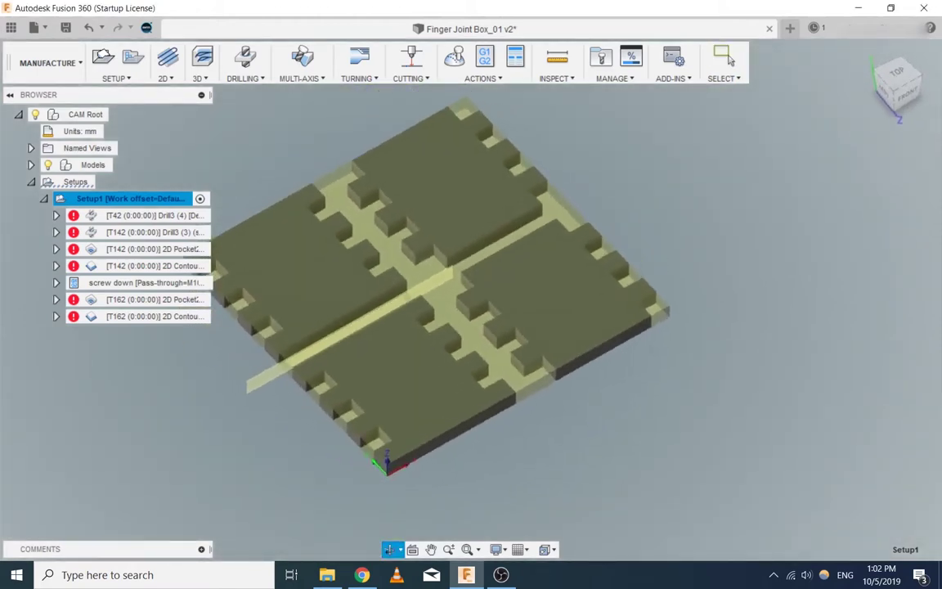
left_click(728, 59)
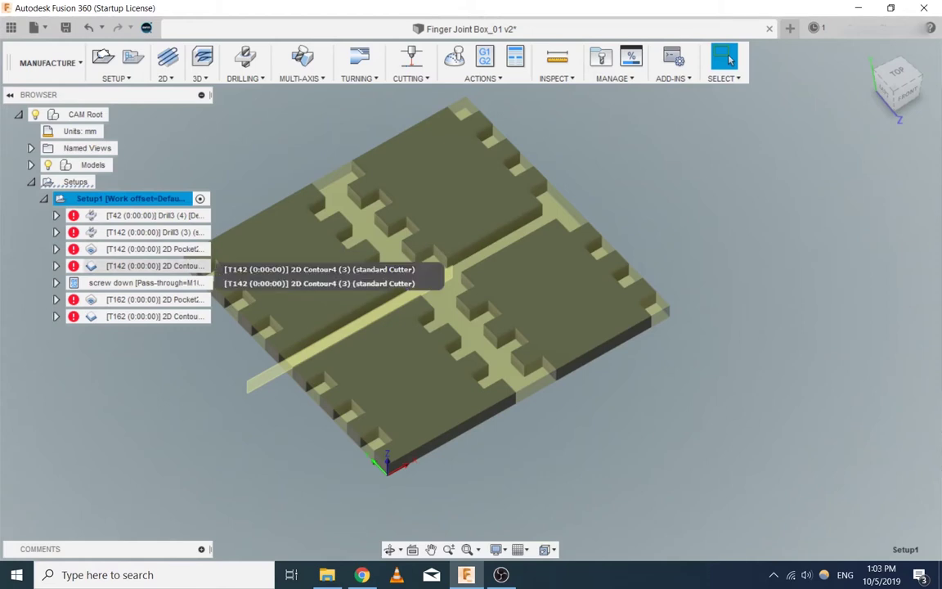
left_click(135, 248)
right_click(135, 248)
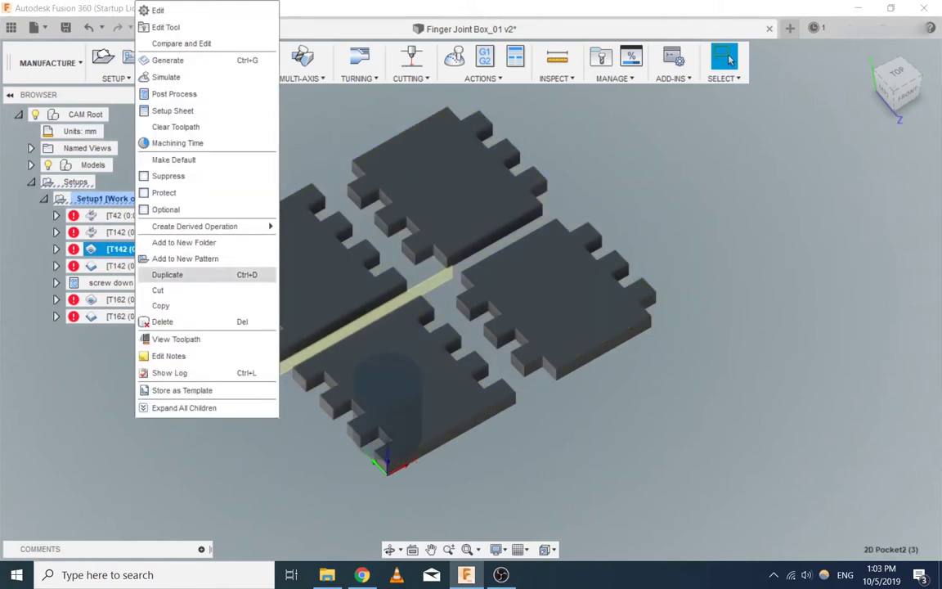
left_click(164, 322)
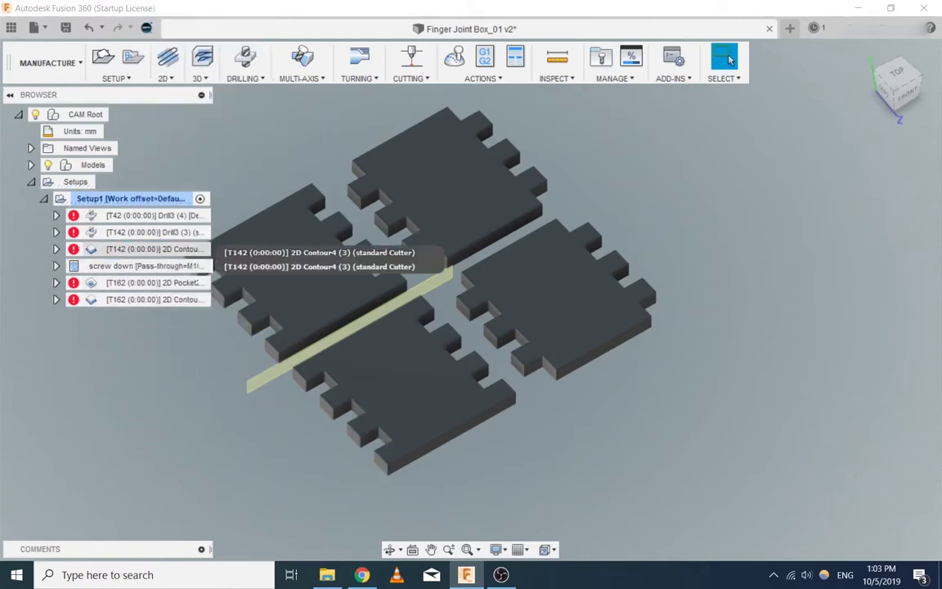
right_click(135, 283)
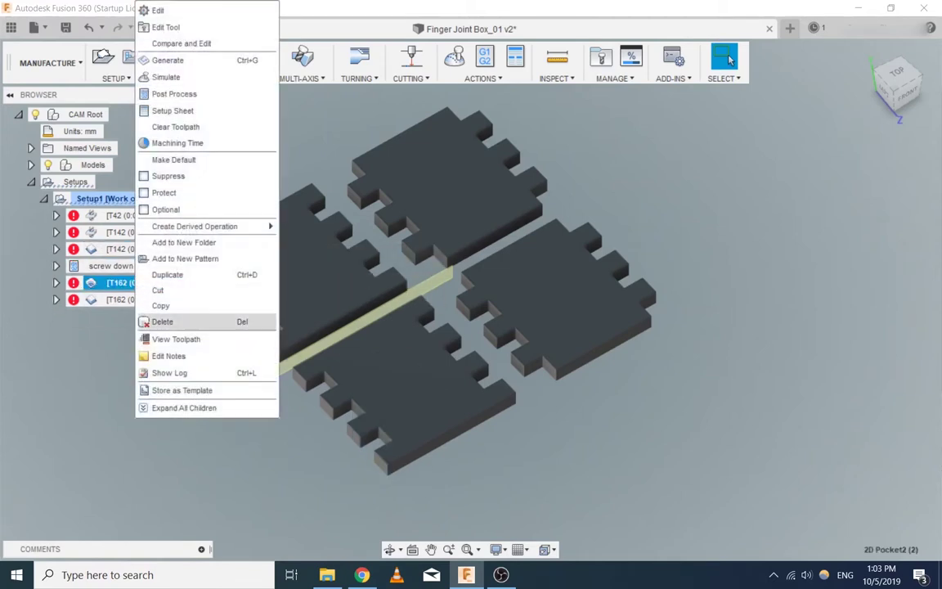
left_click(164, 321)
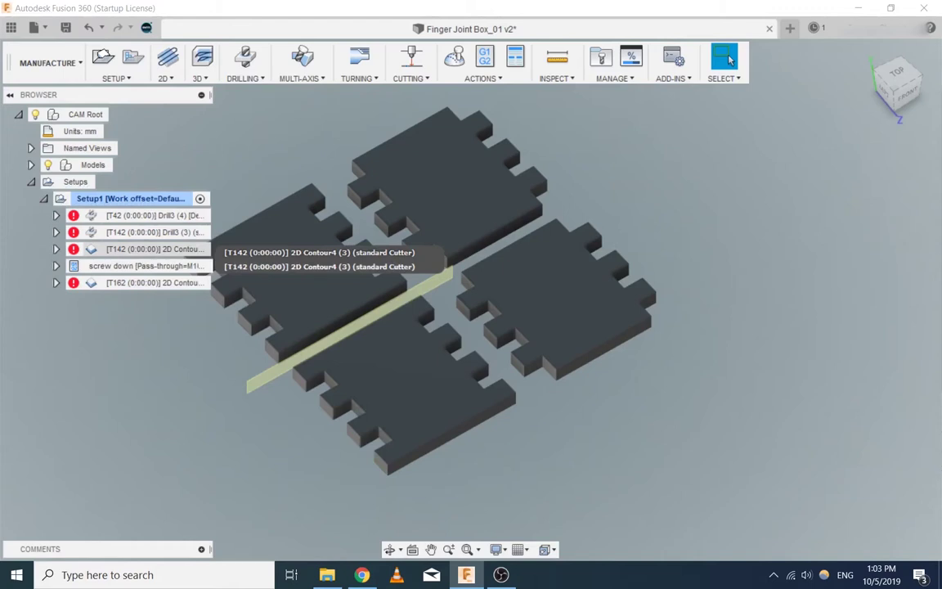
Step: Assign the bottom outlines of all four panels to the T142 2D Contour operation as its contour geometry and generate the toolpath
right_click(139, 248)
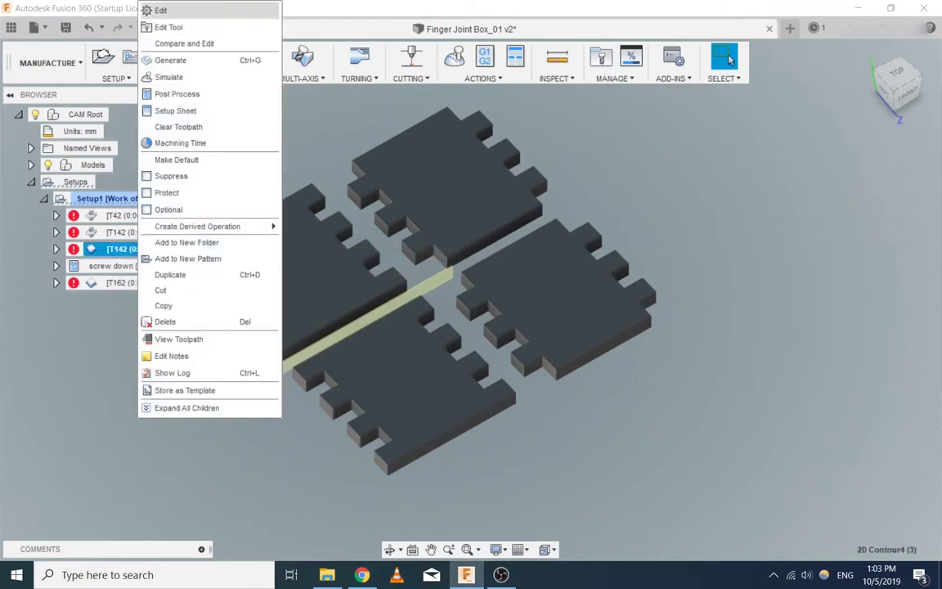
left_click(160, 10)
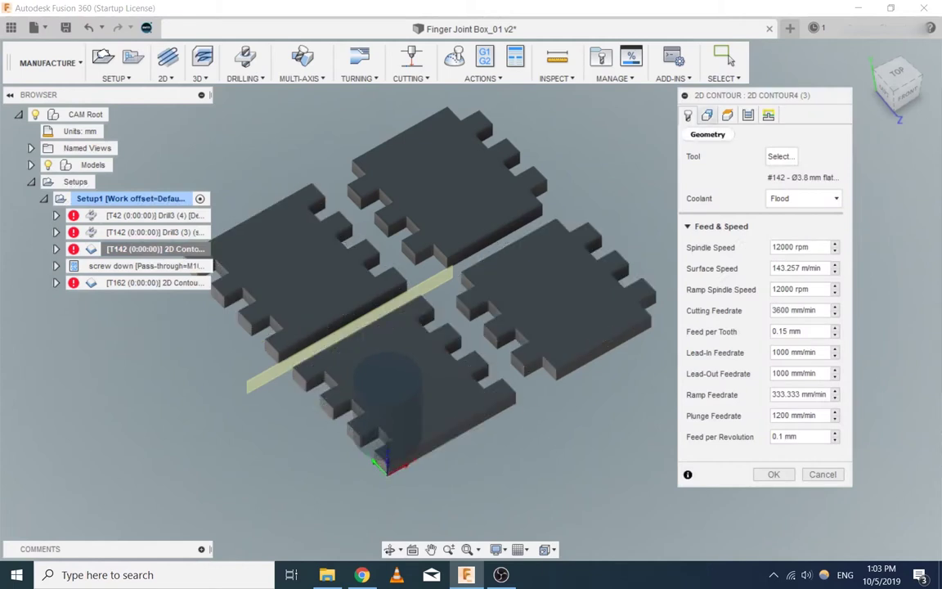
left_click(707, 115)
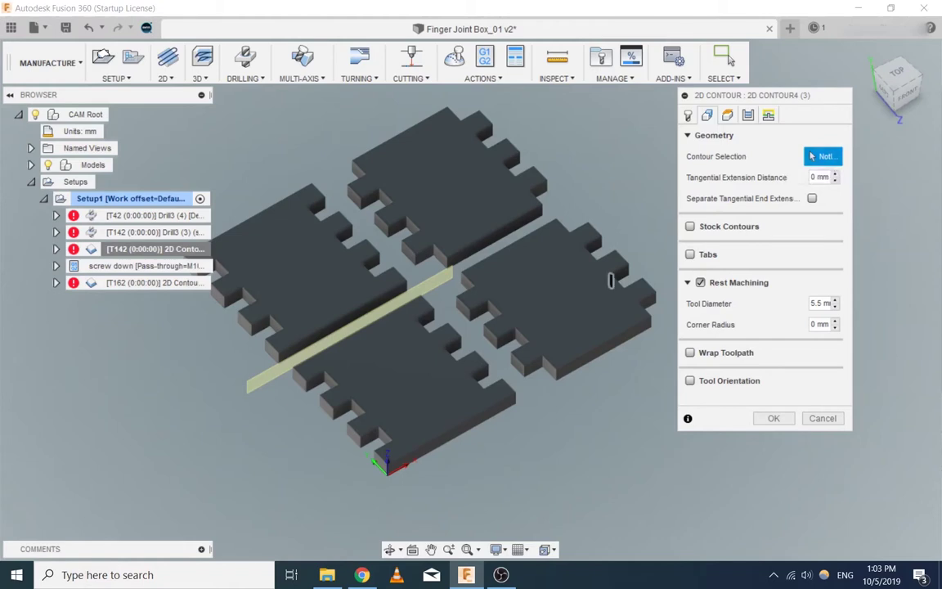
left_click(556, 295)
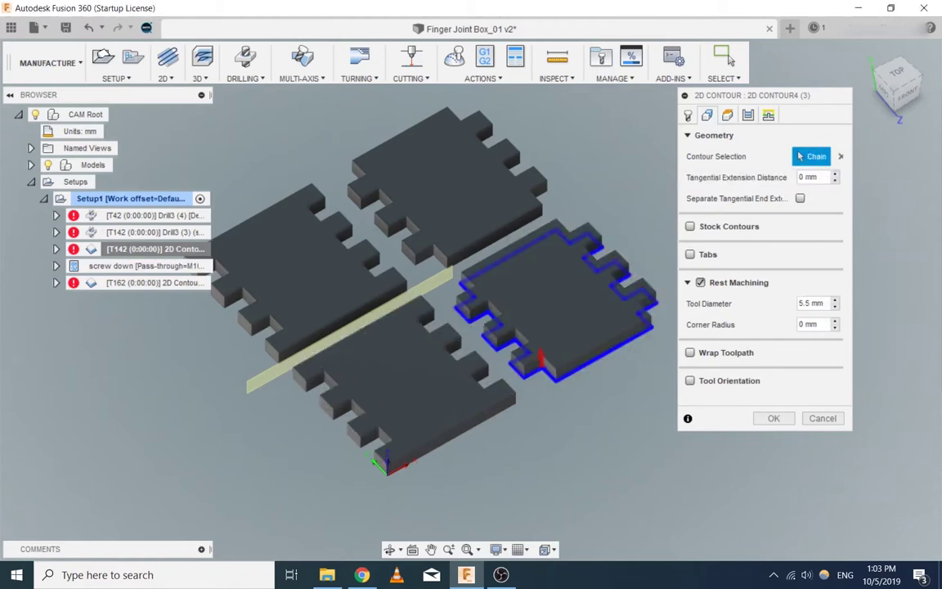
left_click(401, 360)
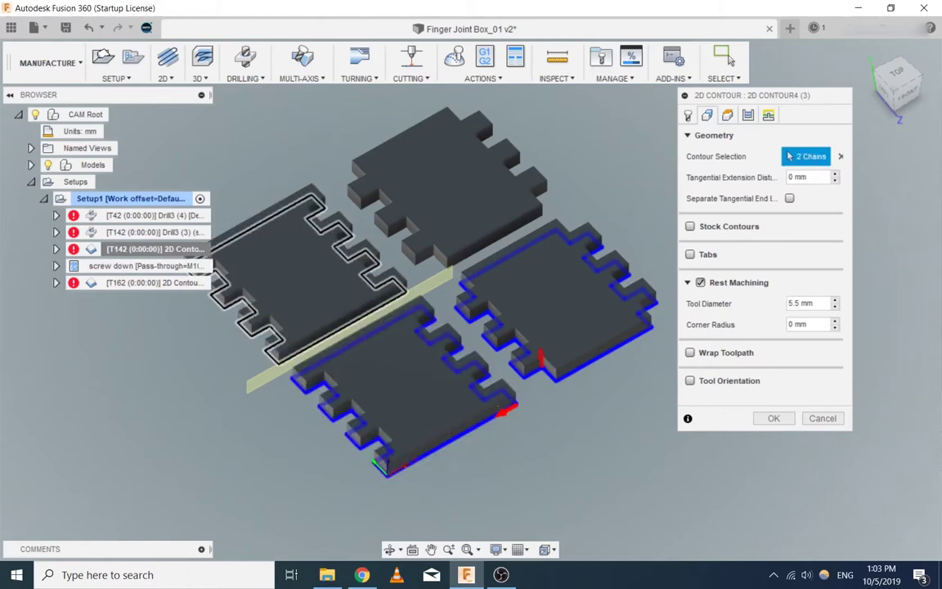
left_click(327, 286)
left_click(448, 176)
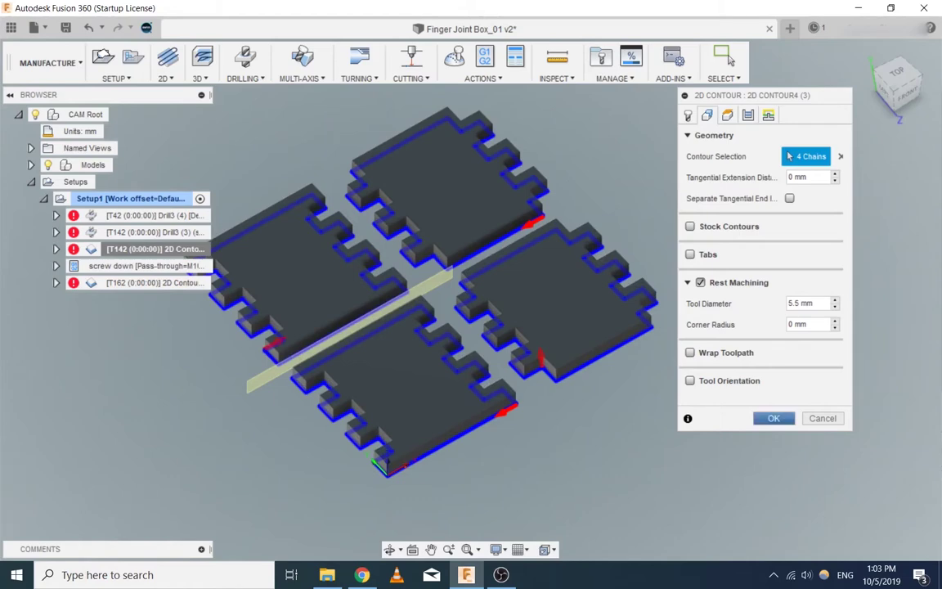
left_click(774, 418)
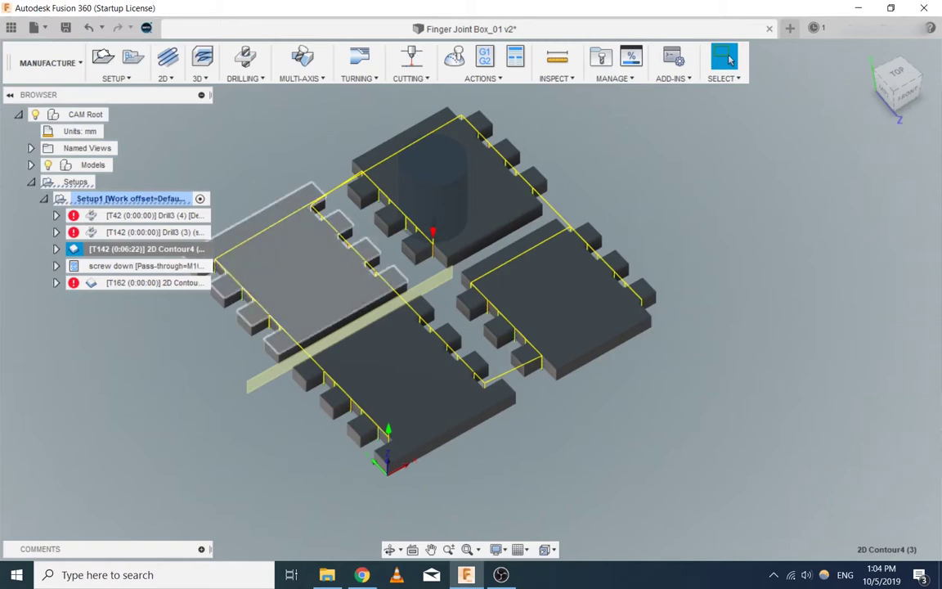
Step: Simulate the T142 2D Contour toolpath across the four panels and close the simulation
right_click(142, 249)
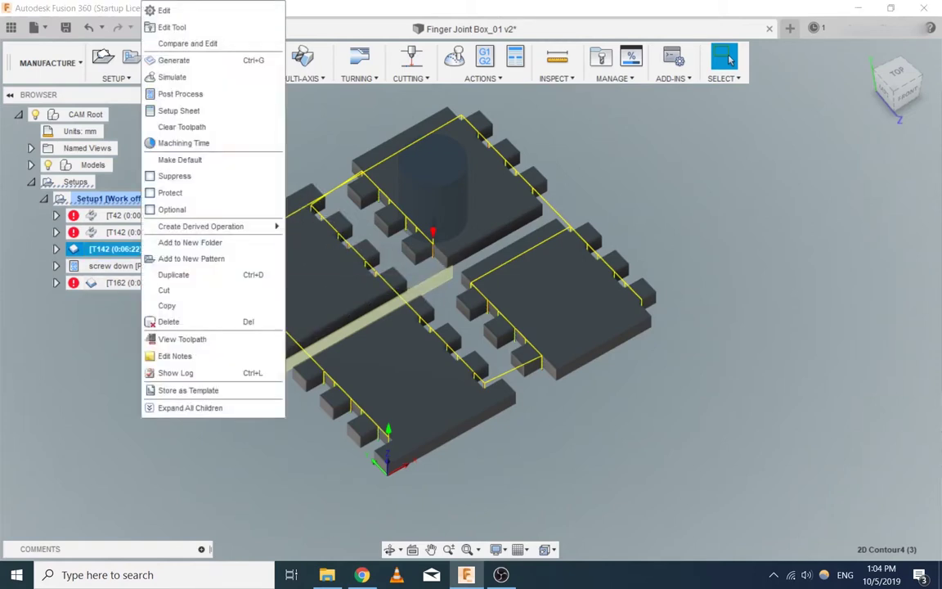
left_click(172, 77)
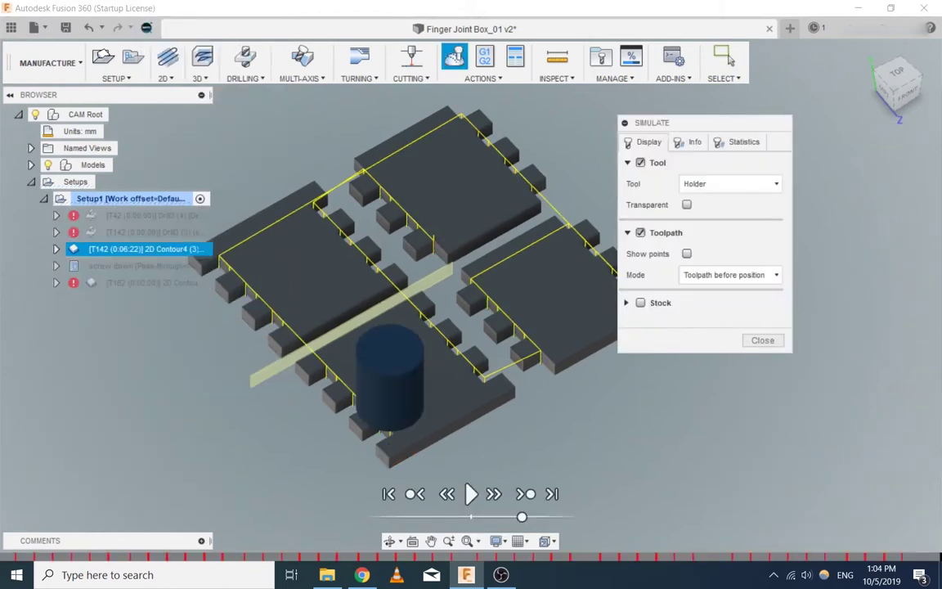
left_click(471, 494)
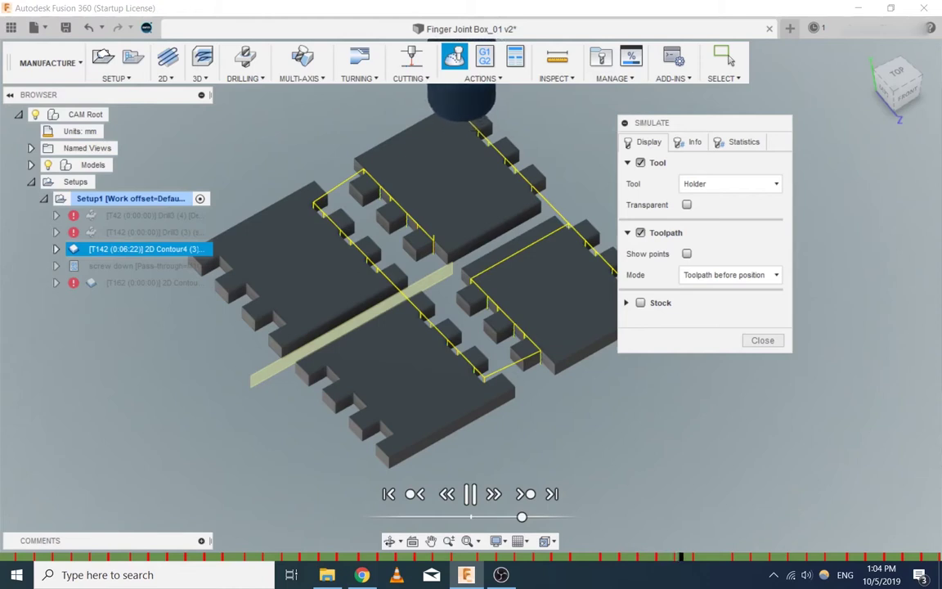
left_click(471, 494)
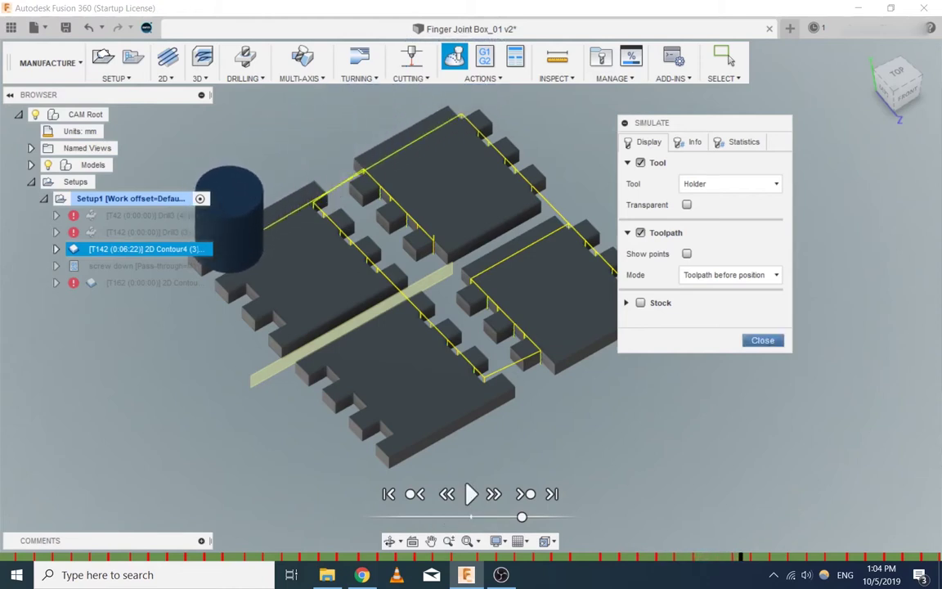
left_click(762, 340)
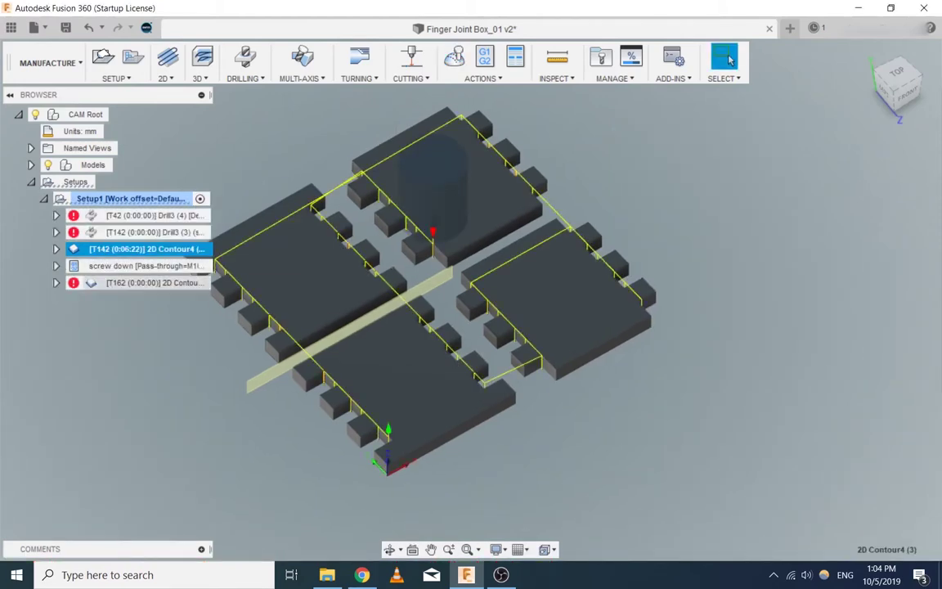
Step: Assign the bottom outlines of all four panels to the T162 2D Contour operation and generate its toolpath
right_click(152, 282)
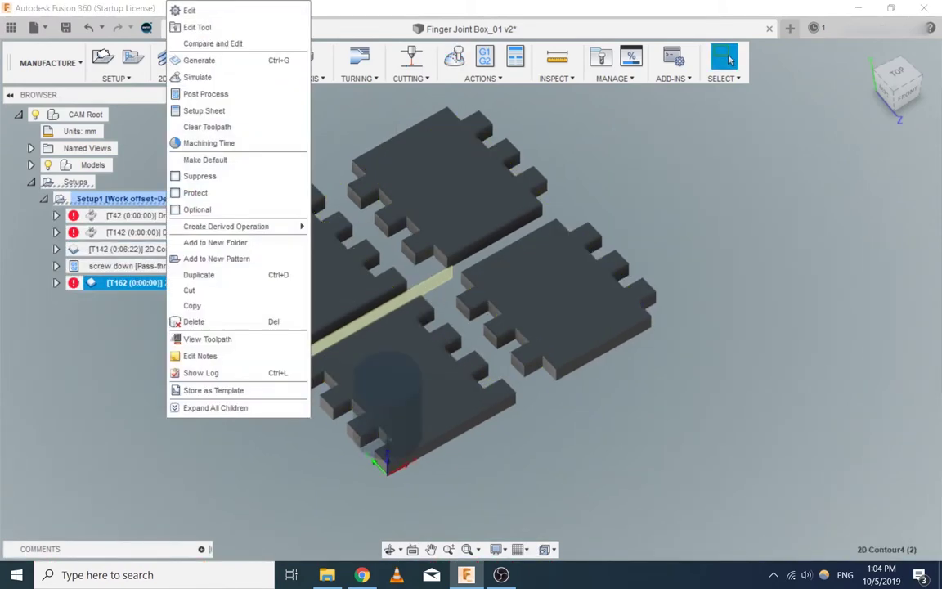
left_click(189, 10)
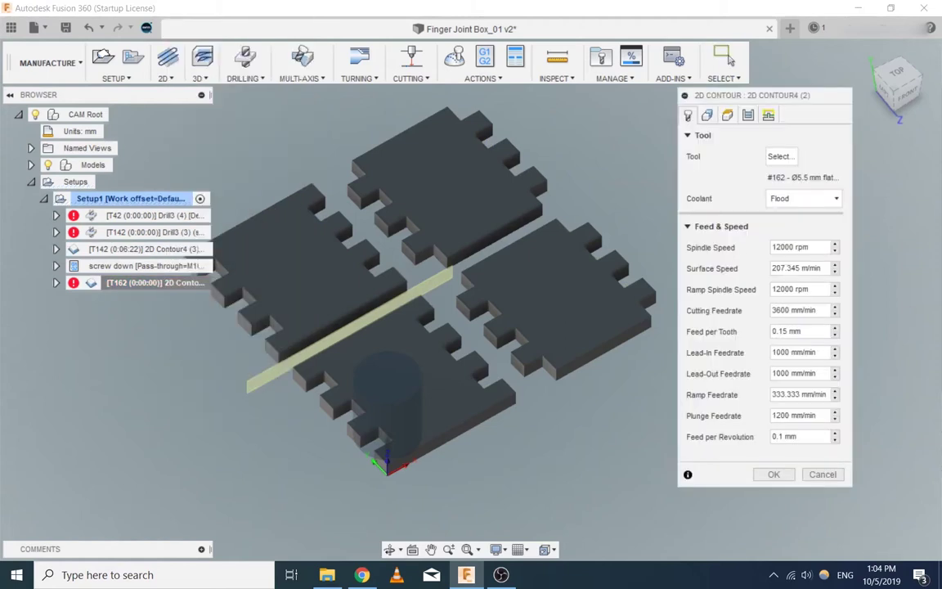
left_click(707, 115)
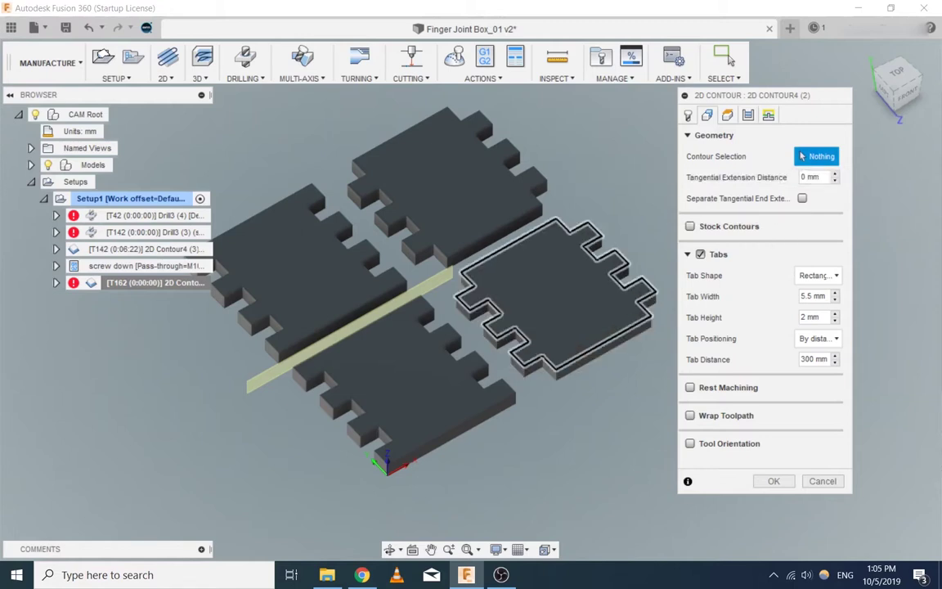
left_click(637, 324)
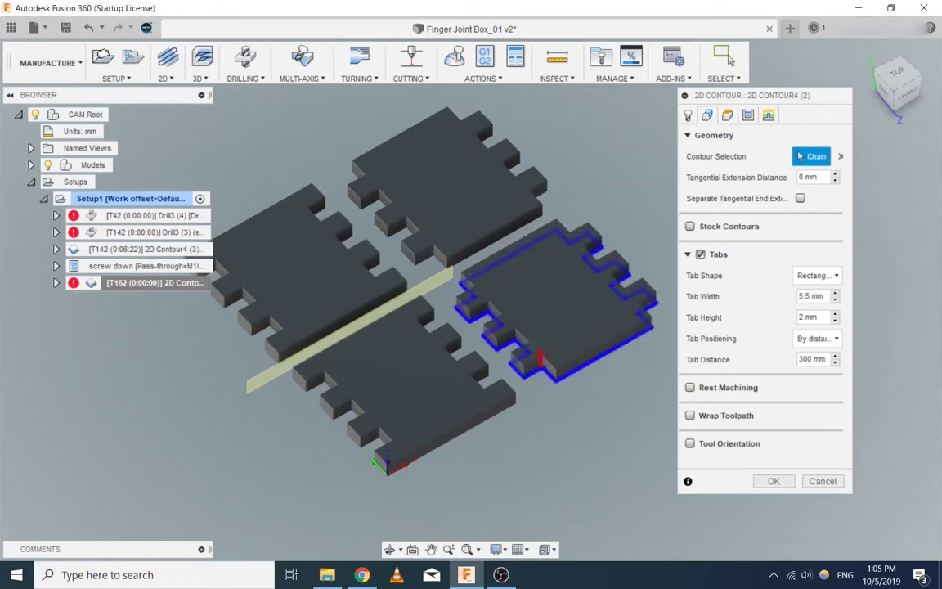
left_click(499, 400)
left_click(368, 307)
left_click(467, 237)
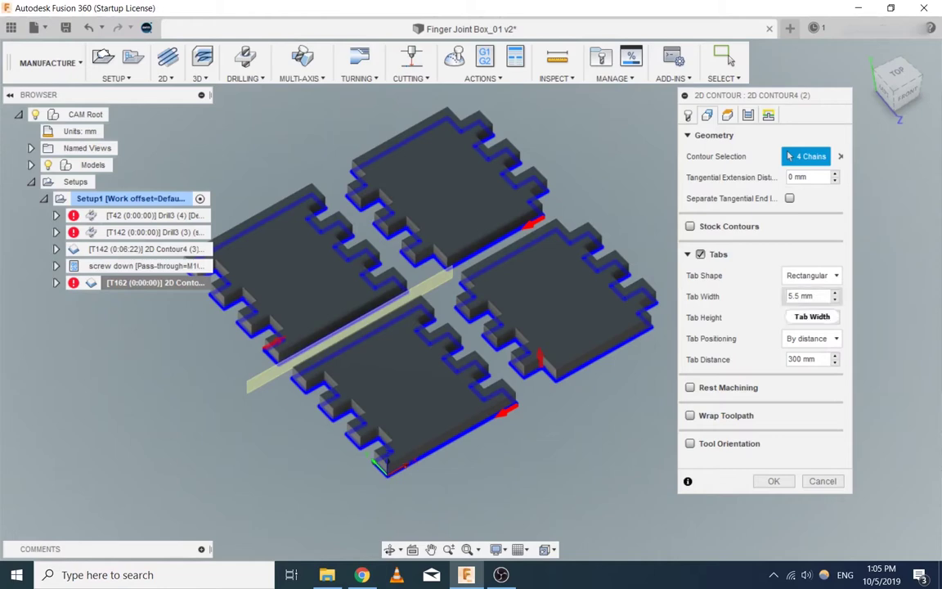
left_click(687, 115)
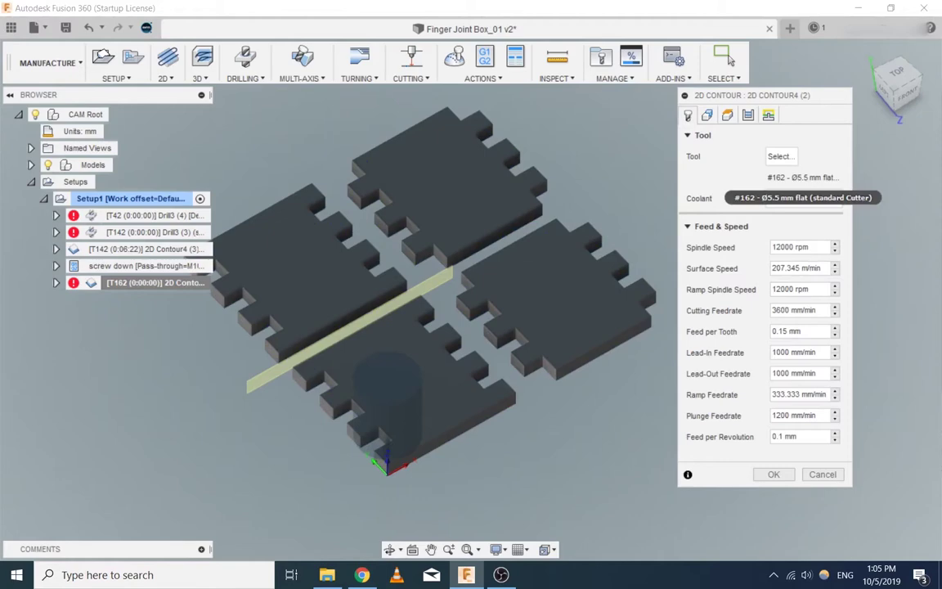
left_click(707, 116)
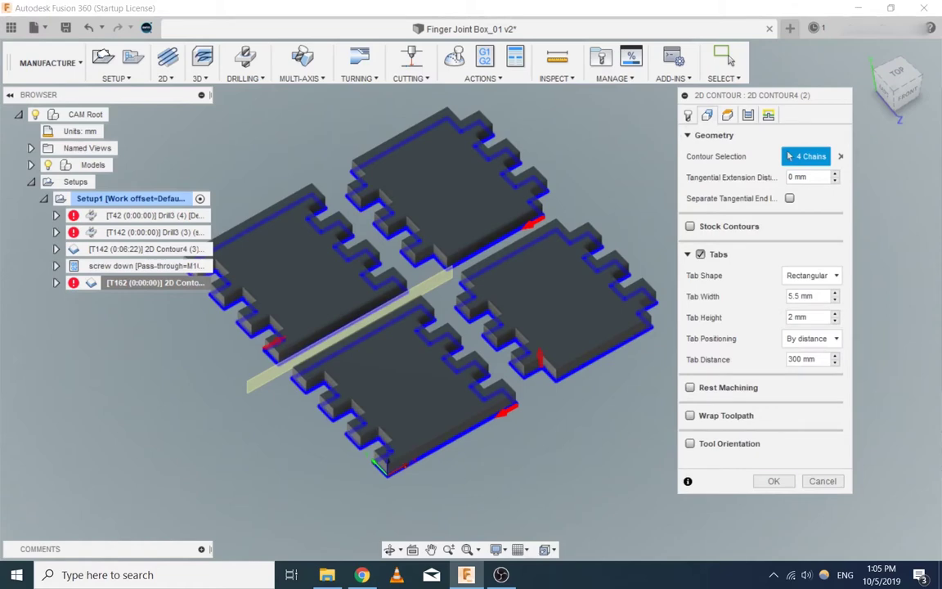
left_click(727, 115)
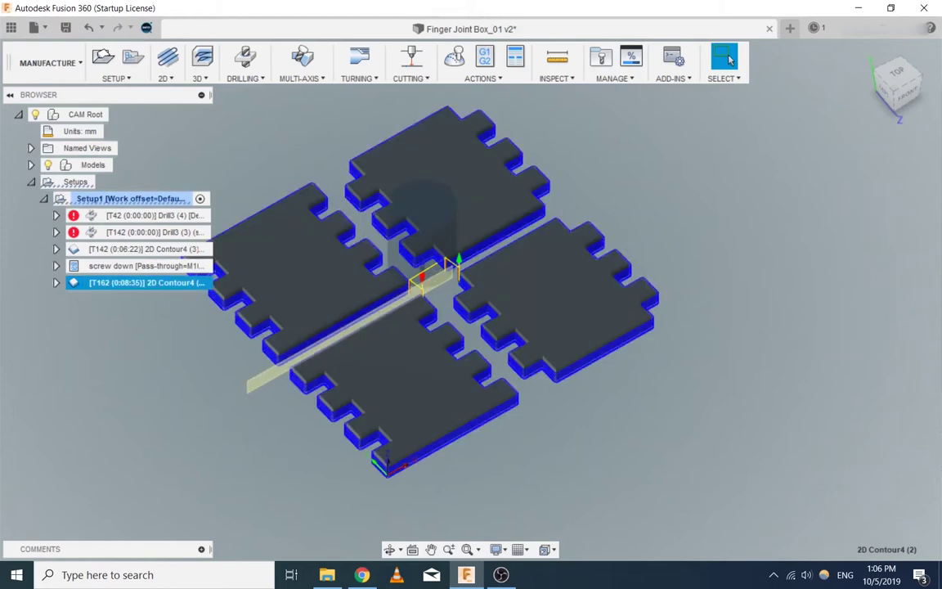
Step: Review the passes settings of the T162 2D Contour operation, including multiple depths and stock to leave, and close them without keeping changes
right_click(158, 283)
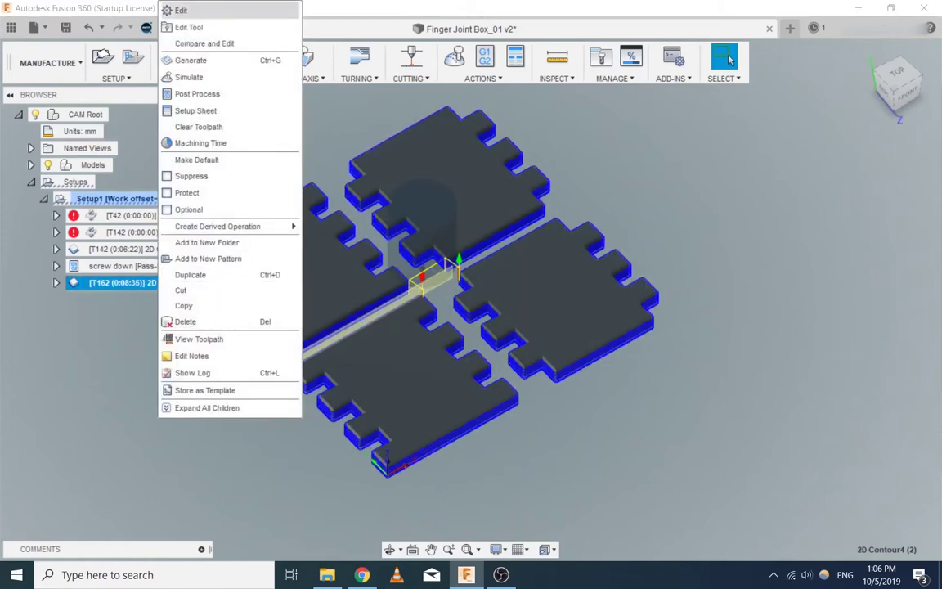
left_click(181, 10)
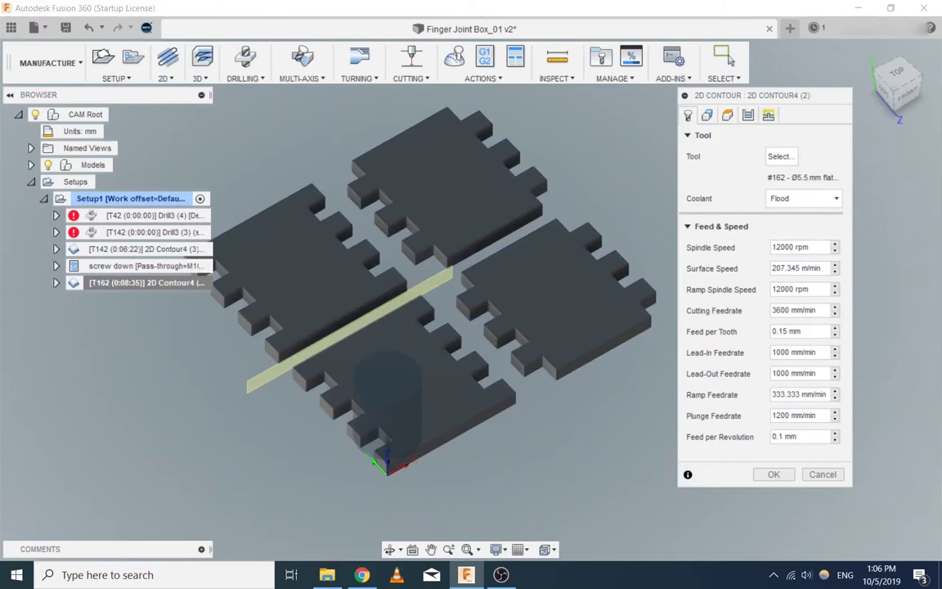
left_click(769, 115)
left_click(747, 116)
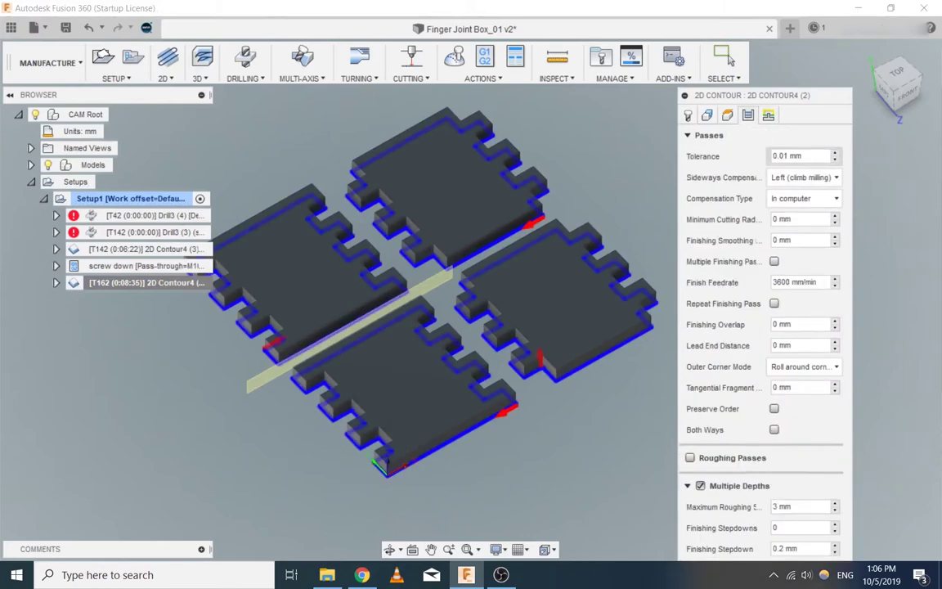
left_click_drag(760, 96, 714, 9)
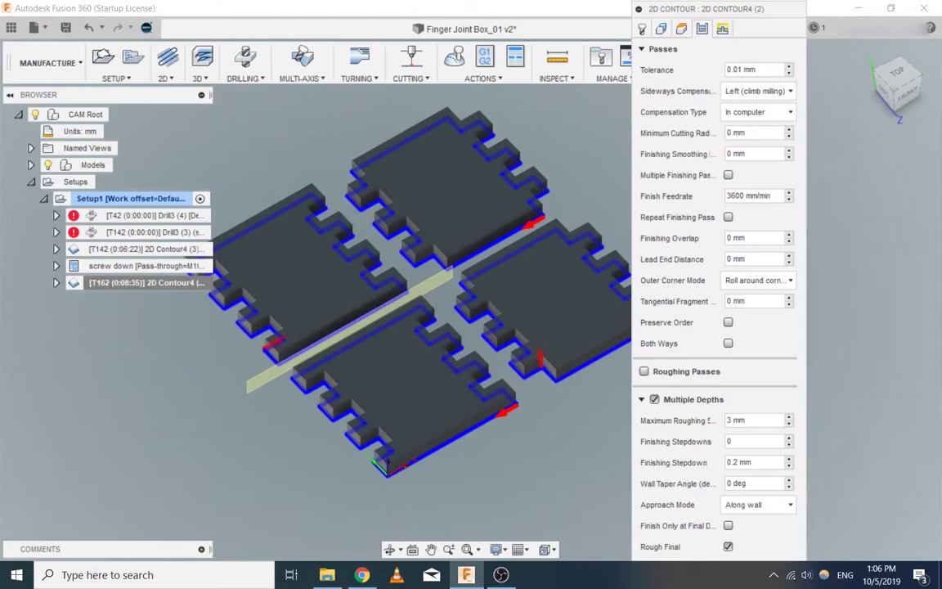
left_click(642, 49)
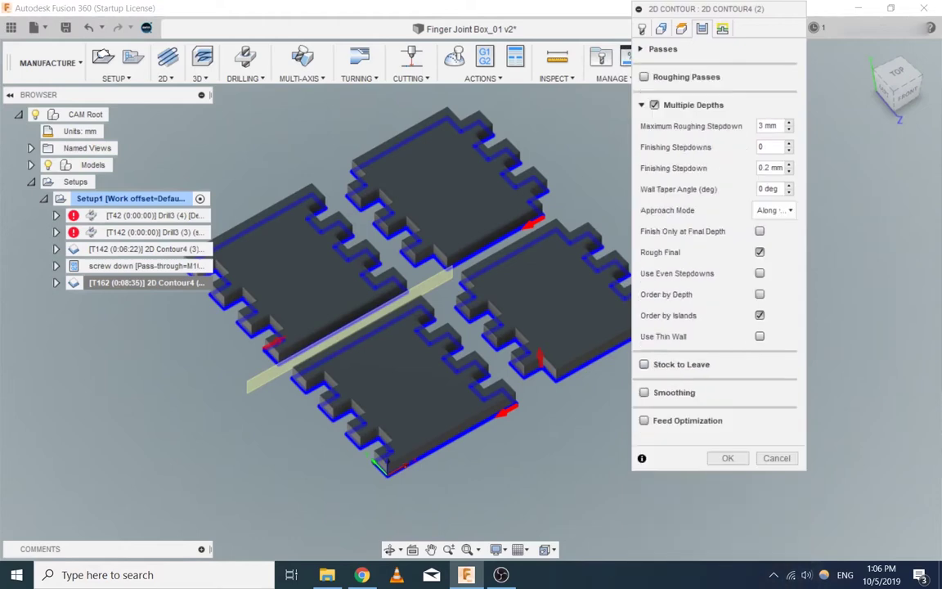
left_click(645, 364)
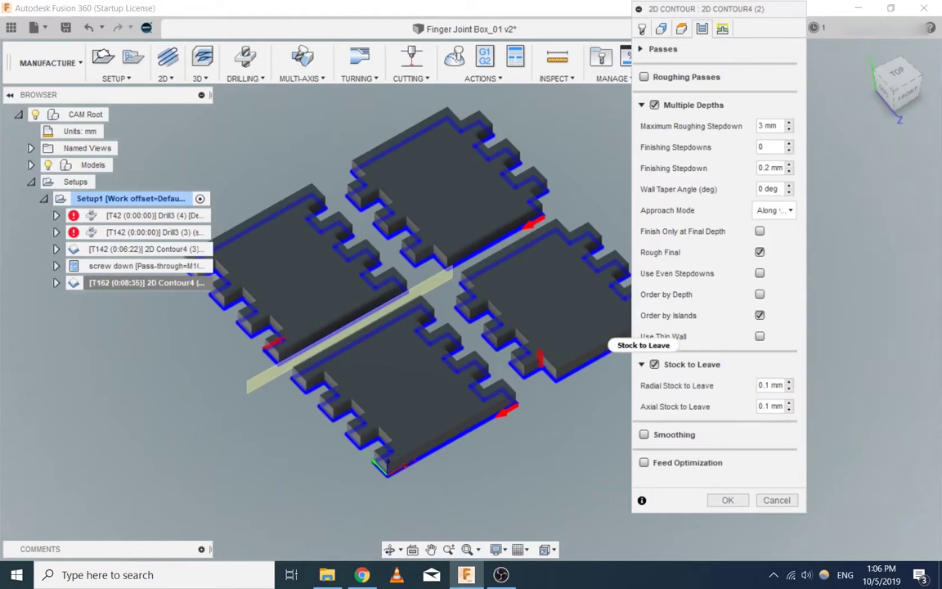
left_click(641, 364)
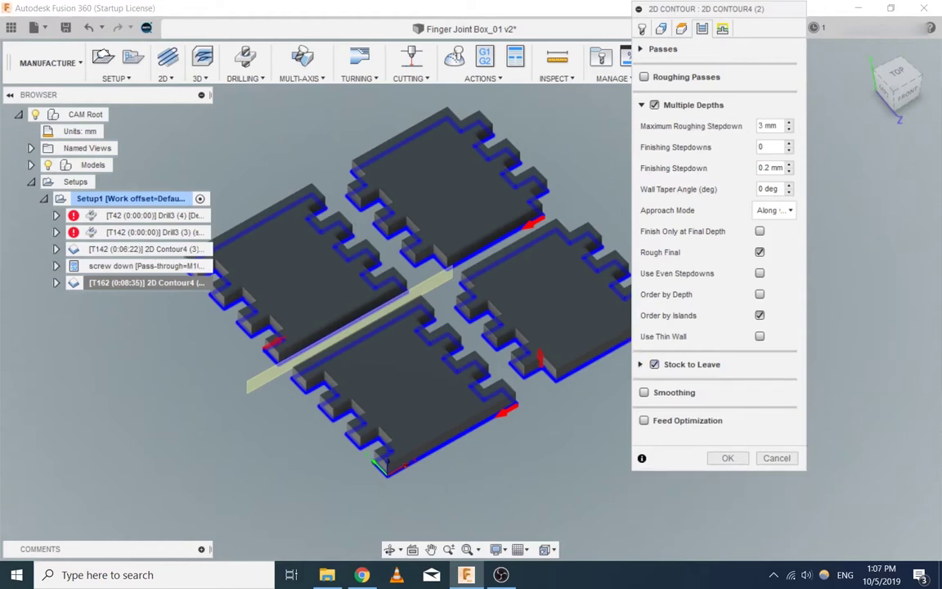
left_click(641, 105)
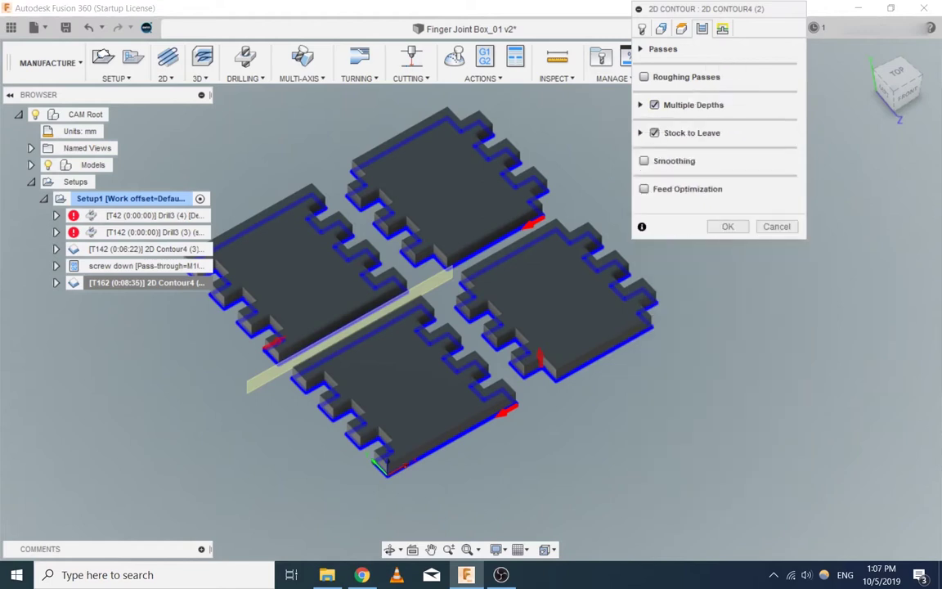
left_click_drag(706, 9, 728, 65)
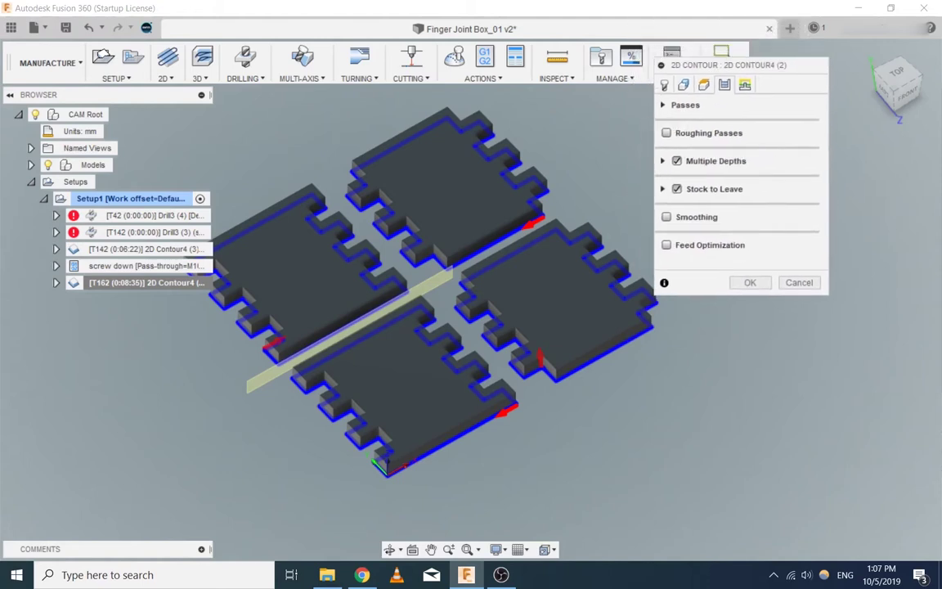
left_click(664, 106)
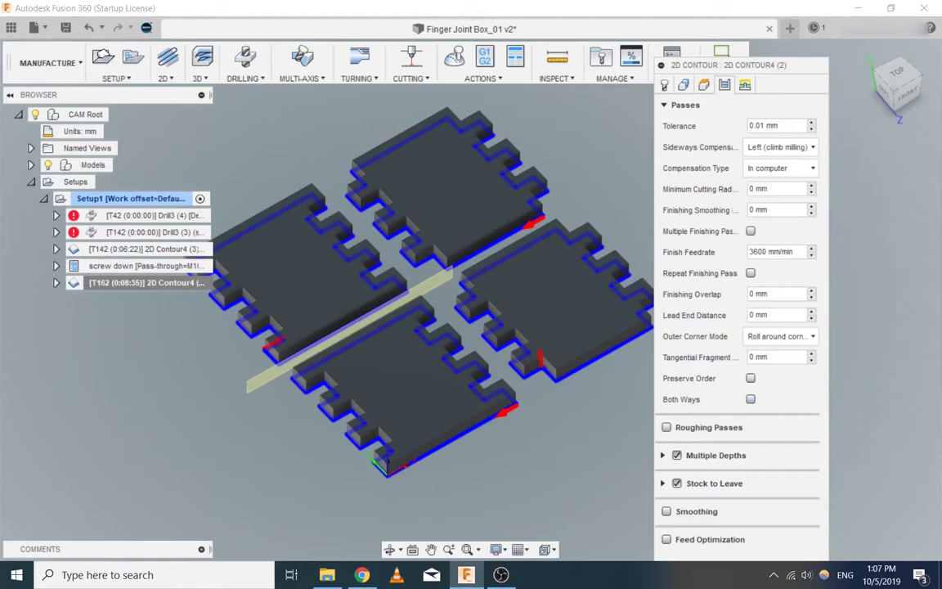
left_click(664, 105)
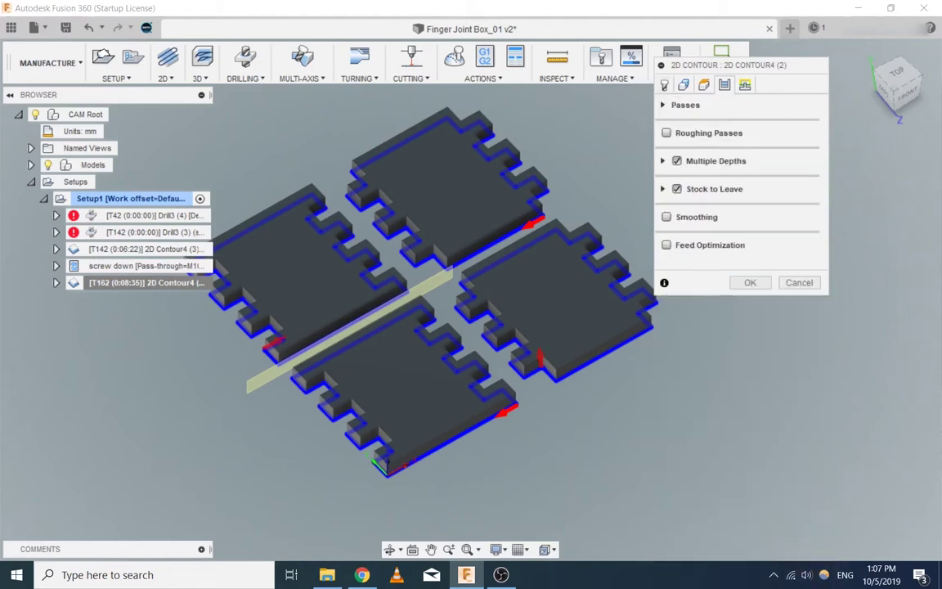
key("Escape")
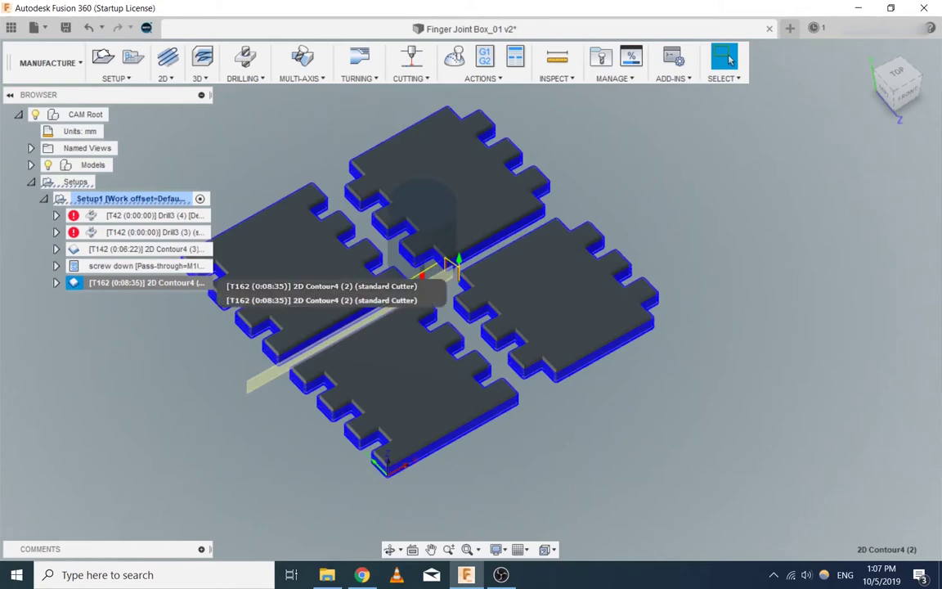
Step: Edit the T162 2D Contour operation and set its tab height to 3 mm
right_click(123, 283)
left_click(144, 10)
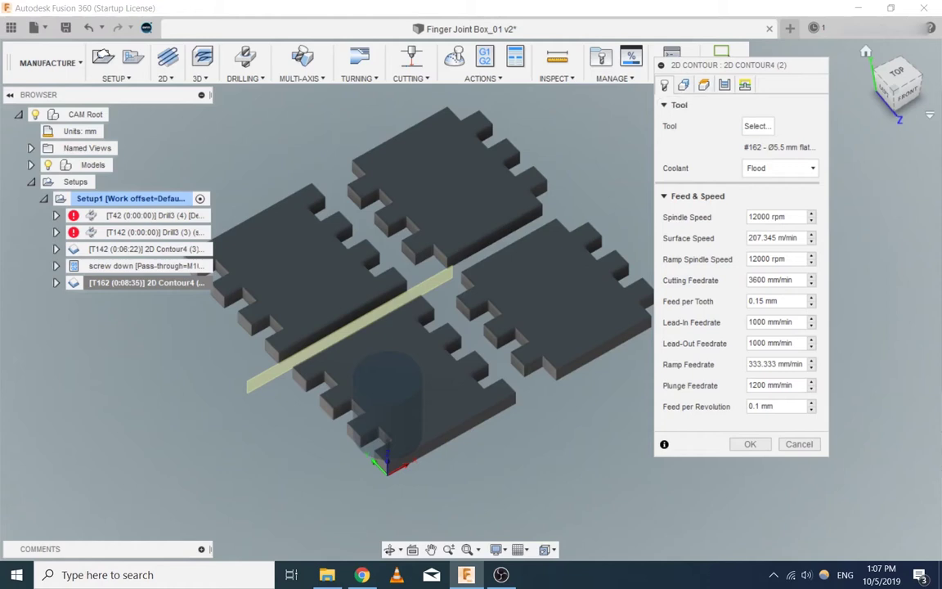
left_click(684, 84)
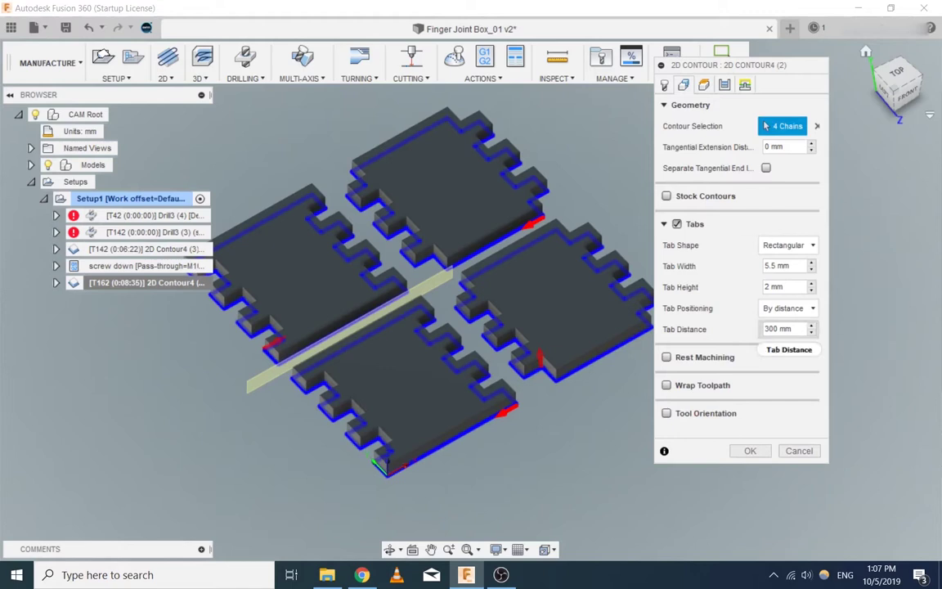
left_click(779, 329)
left_click_drag(790, 266, 764, 266)
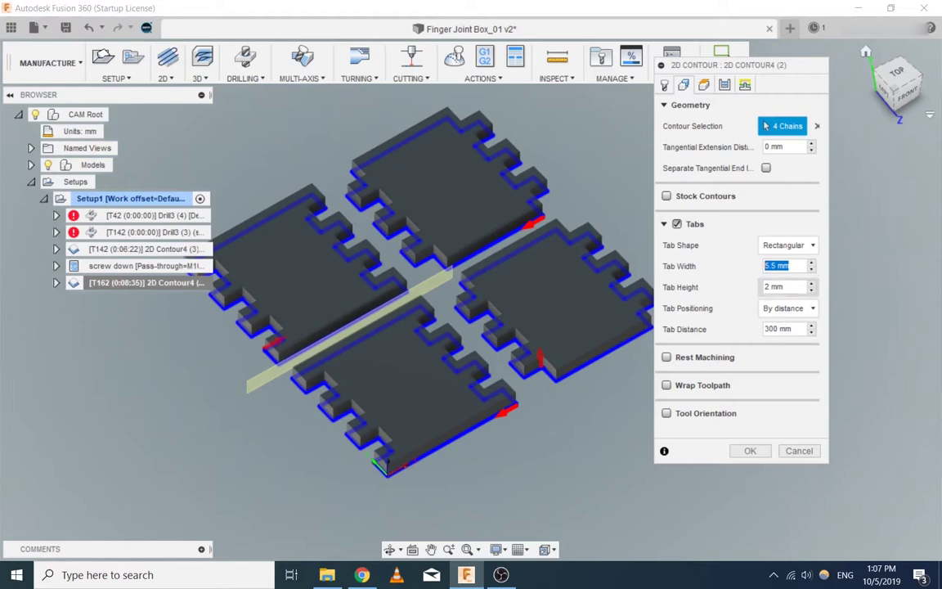
left_click(779, 287)
type("3")
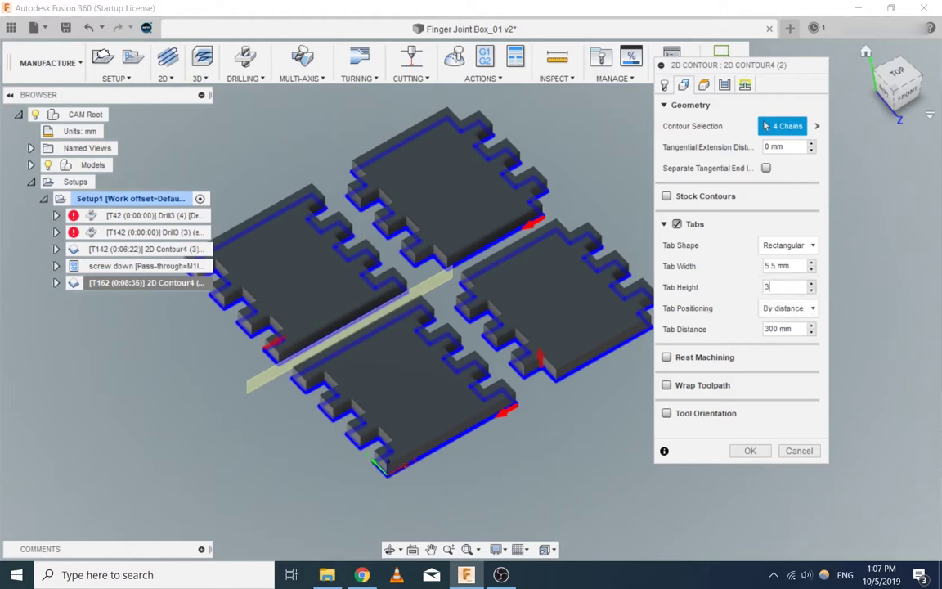
type("mm")
Step: Try a tab distance of 100 mm on the T162 2D Contour operation
left_click(793, 329)
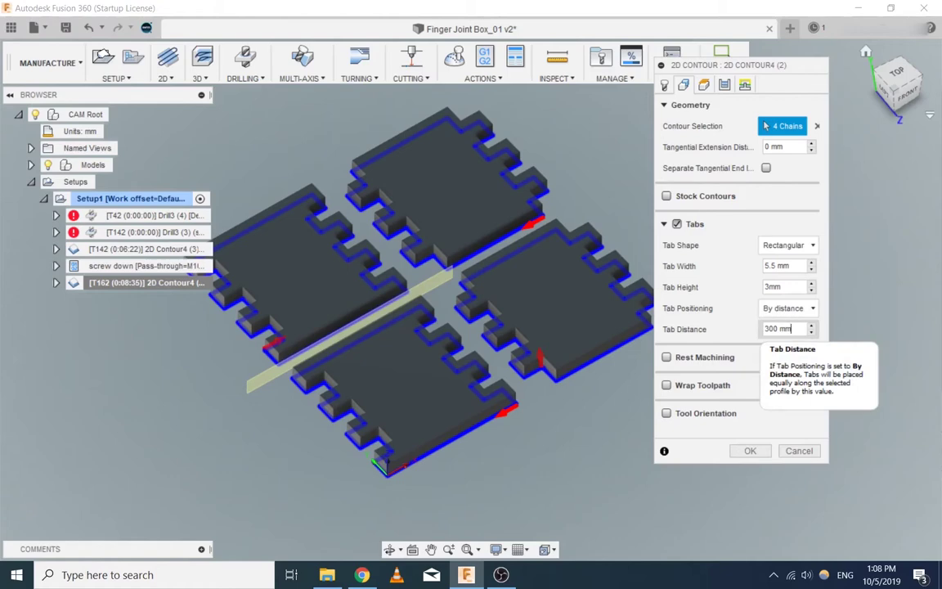
left_click_drag(792, 328, 739, 329)
type("100mm")
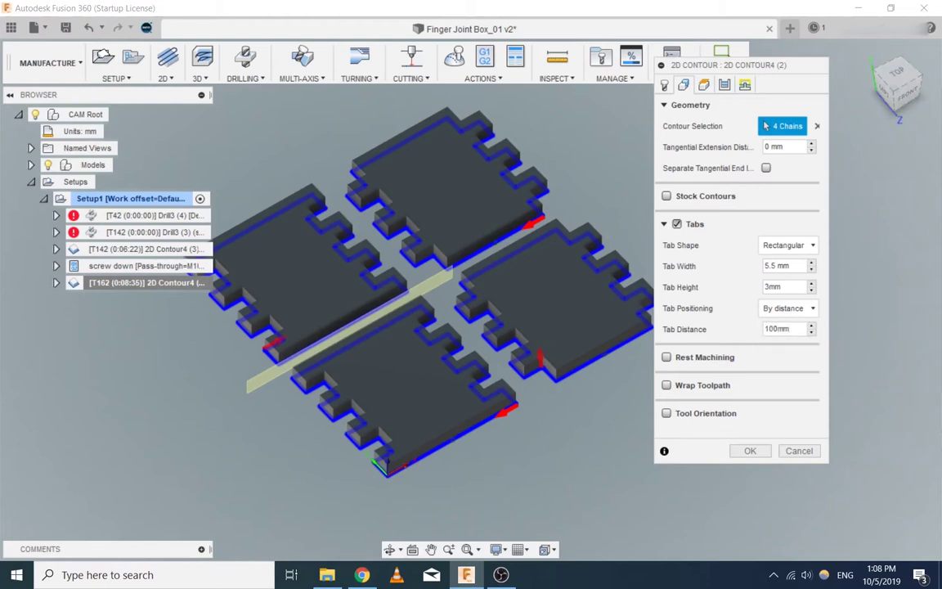
scroll(414, 434, "up", 5)
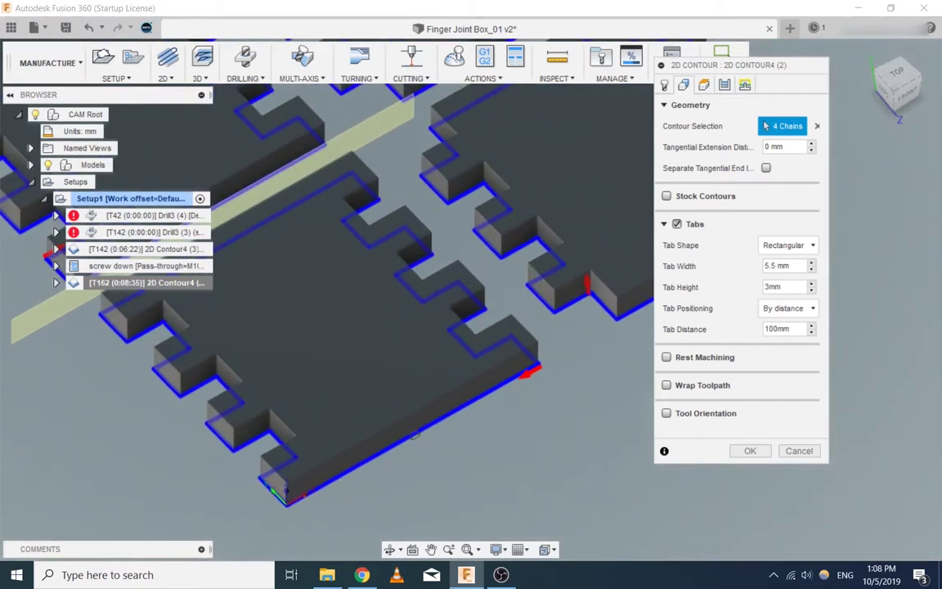
Step: Set the tab distance of the T162 2D Contour to 75 mm and regenerate the toolpath
double_click(778, 329)
type("7")
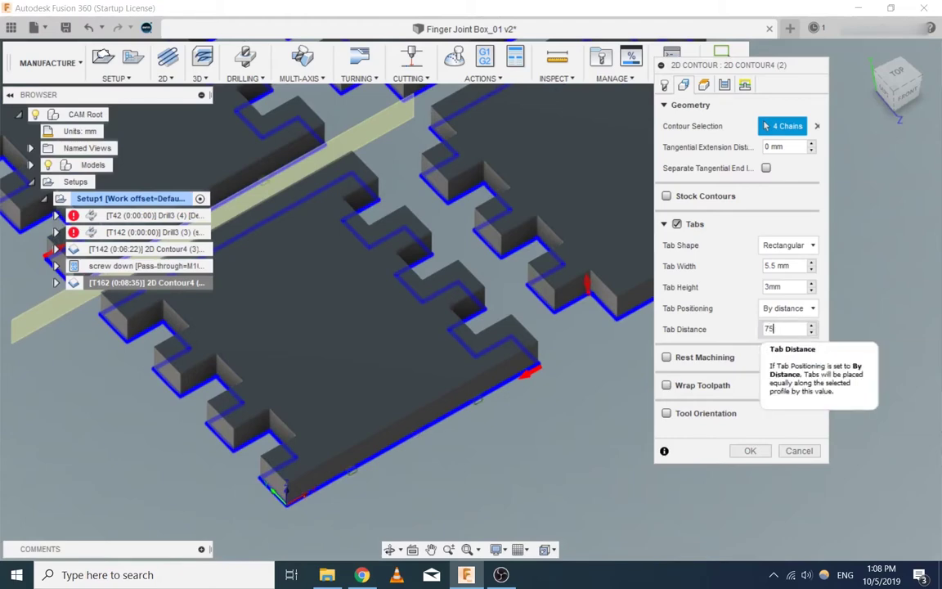
type("5")
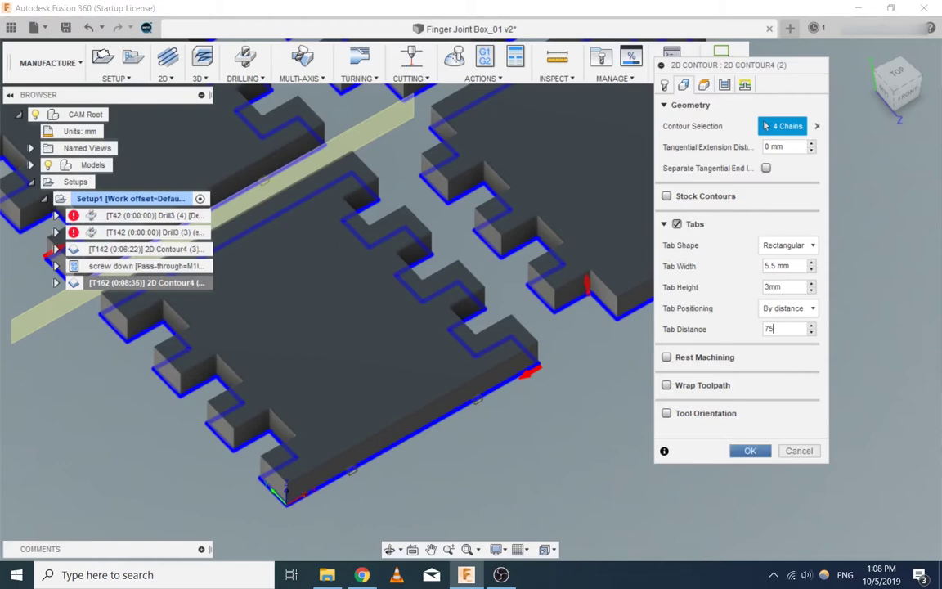
left_click(750, 451)
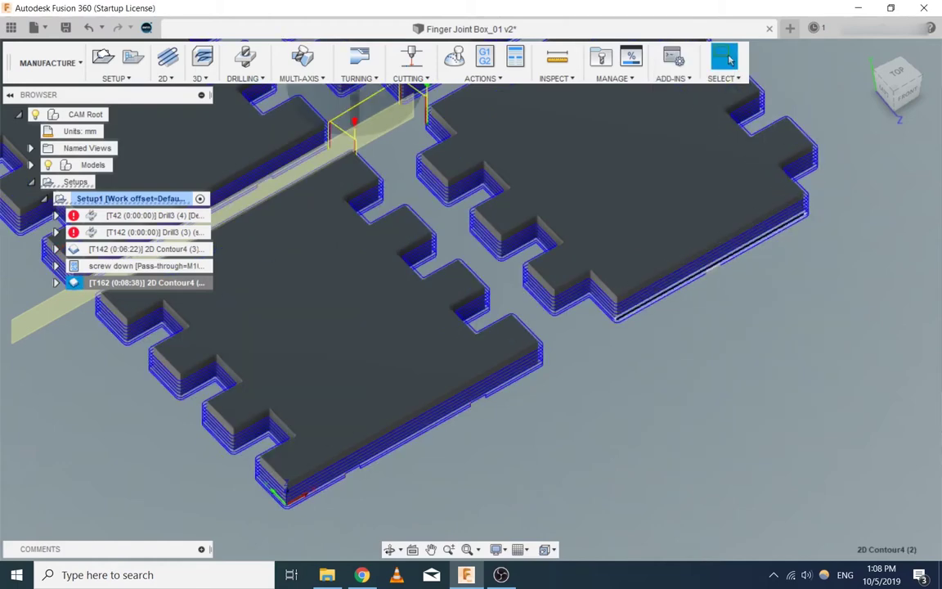
Step: Reduce the tab distance of the T162 2D Contour to 50 mm and regenerate its toolpath
right_click(176, 283)
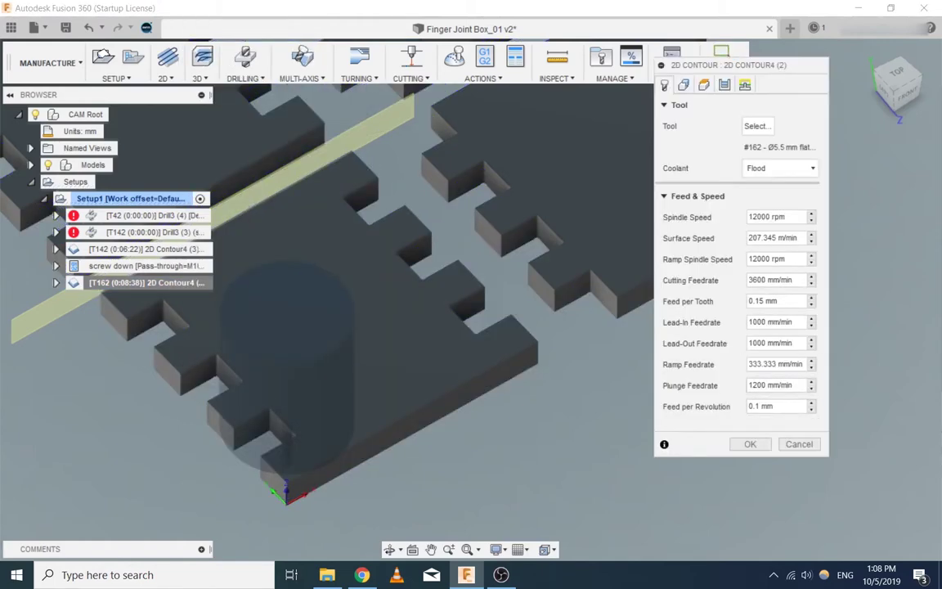
left_click(683, 84)
double_click(772, 329)
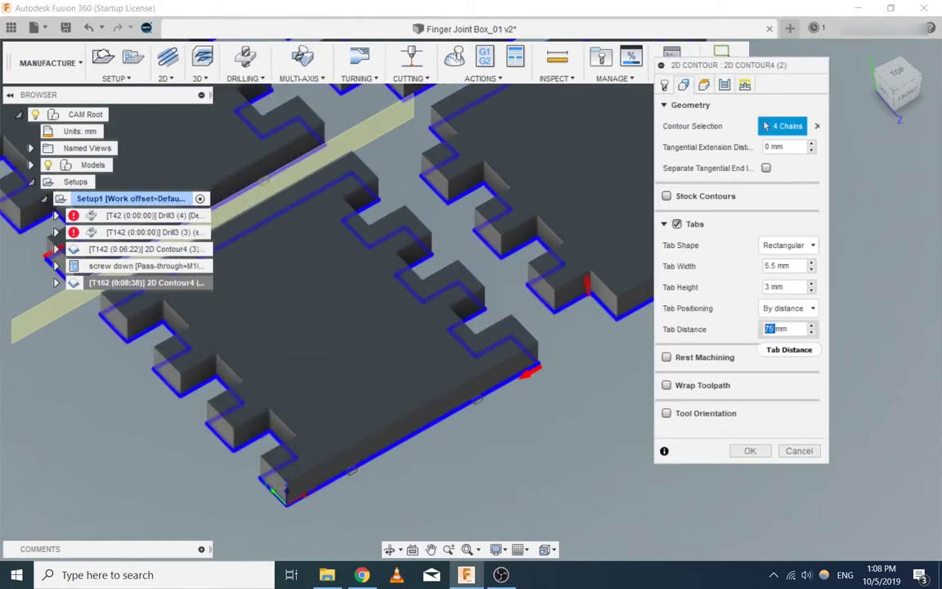
type("50")
key("Return")
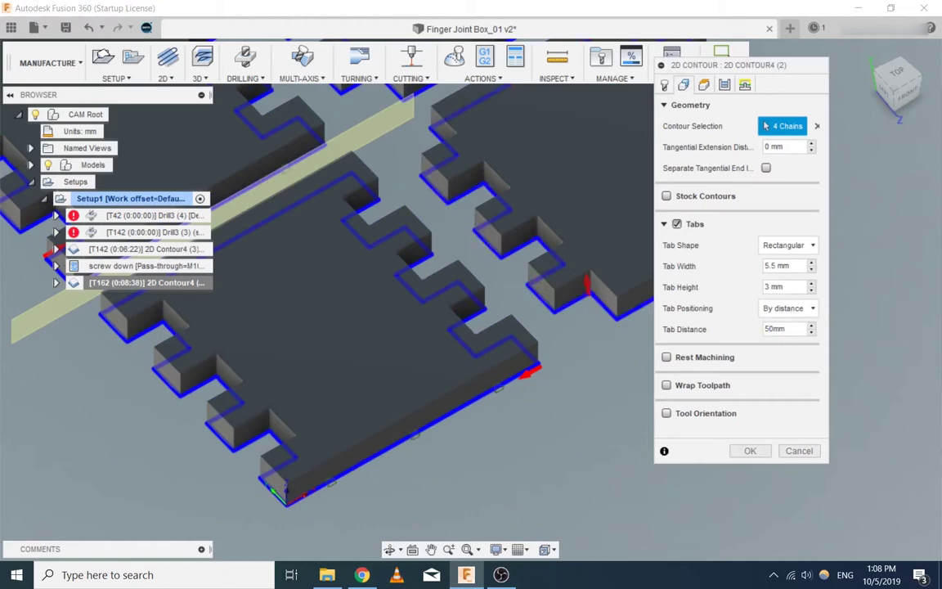
middle_click_drag(523, 343, 417, 364)
key("Return")
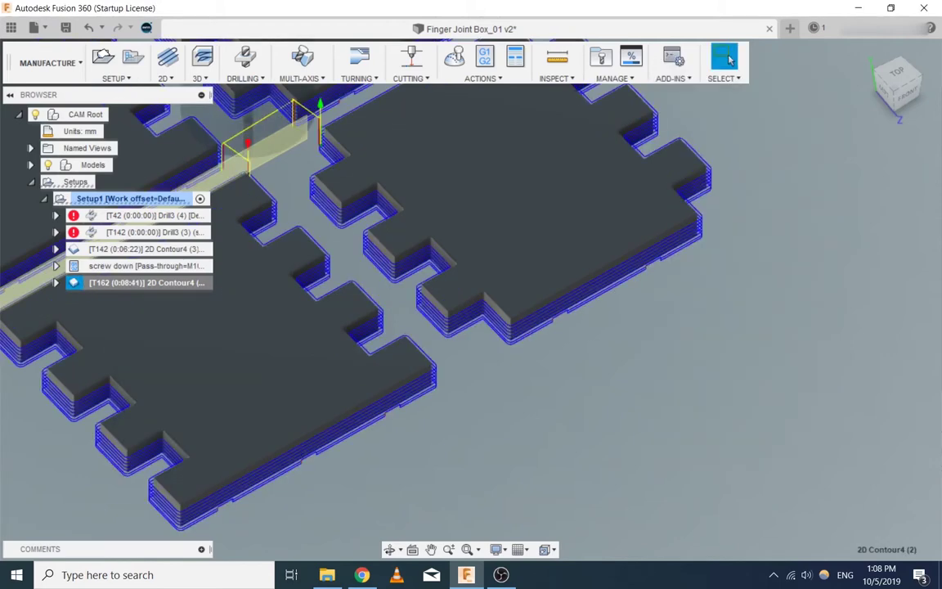
Step: Simulate the start of the T162 2D Contour toolpath and close the simulation
scroll(714, 373, "down", 3)
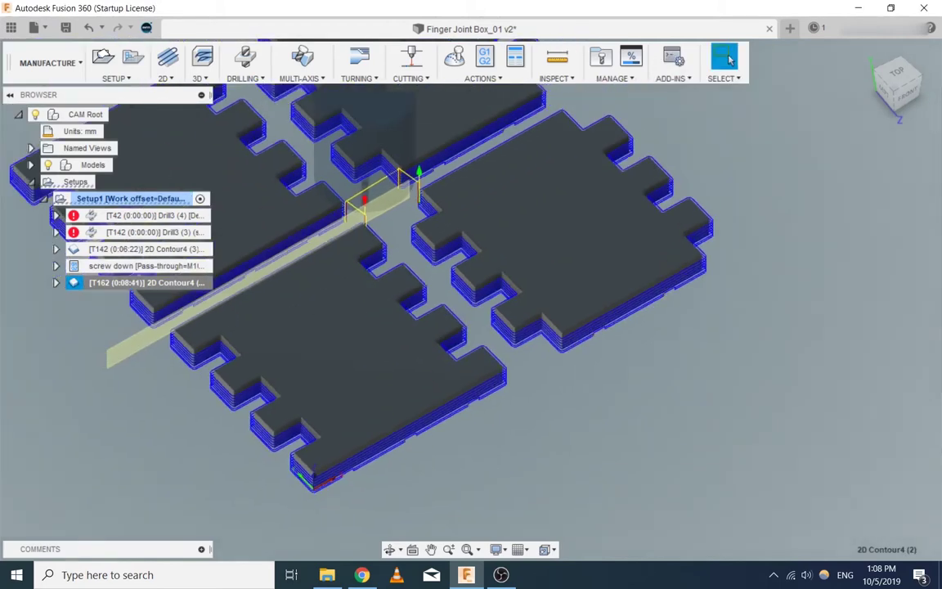
scroll(714, 372, "down", 2)
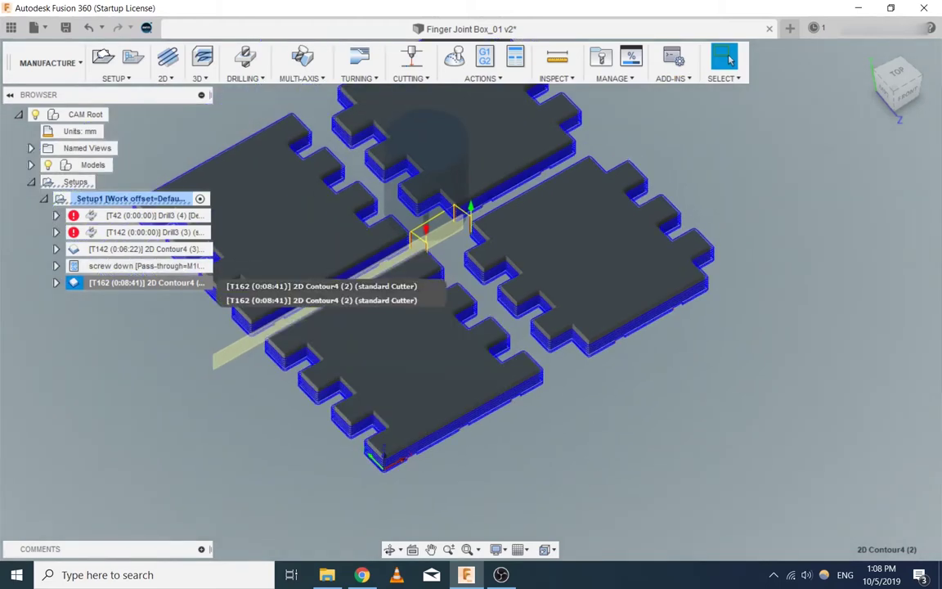
right_click(157, 282)
left_click(188, 77)
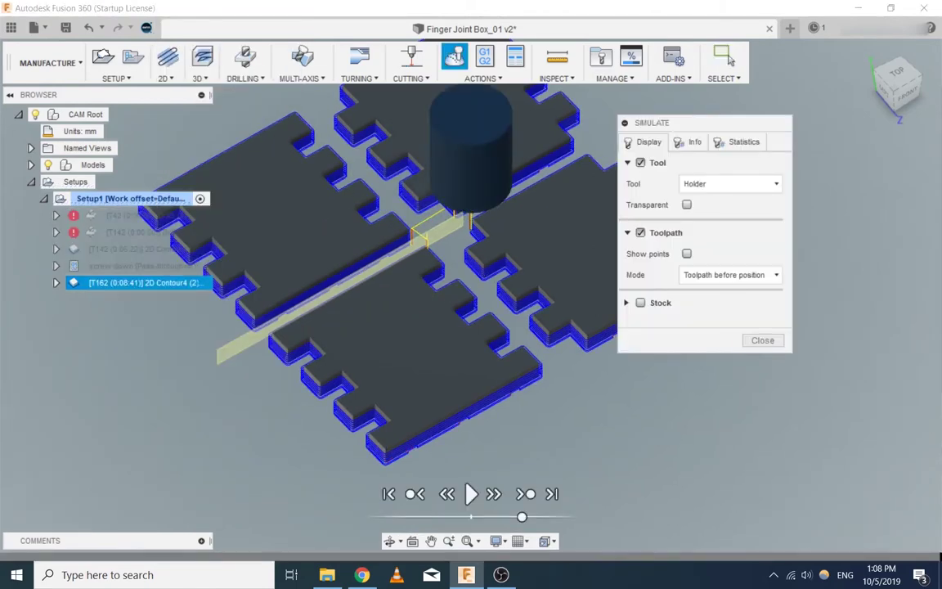
left_click(470, 494)
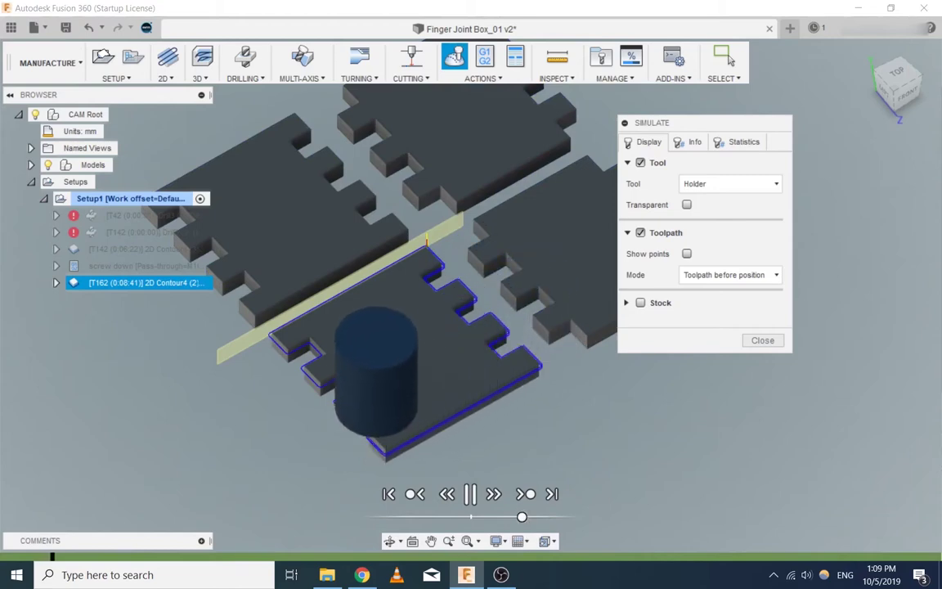
left_click(471, 494)
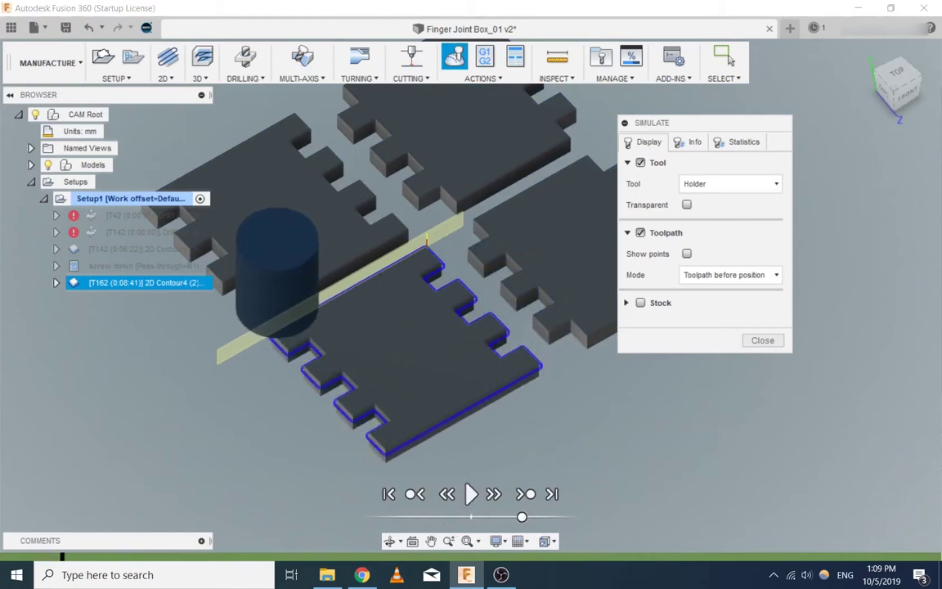
left_click(724, 59)
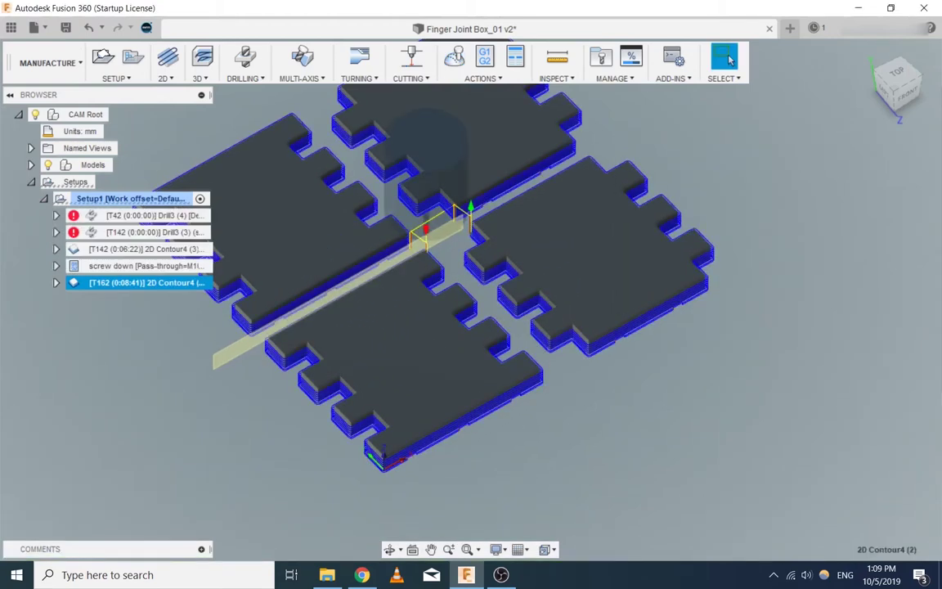
Step: Switch to the Model workspace and start a sketch on the top face of the panel whose corner sits at the origin
left_click(47, 63)
left_click(39, 96)
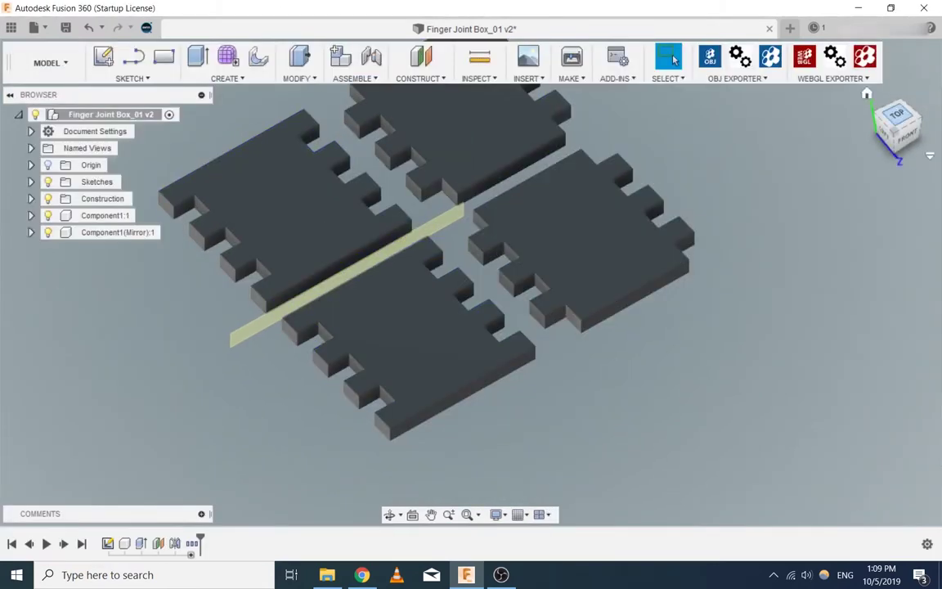
left_click(898, 116)
middle_click_drag(460, 365, 425, 322, "shift")
type("ss")
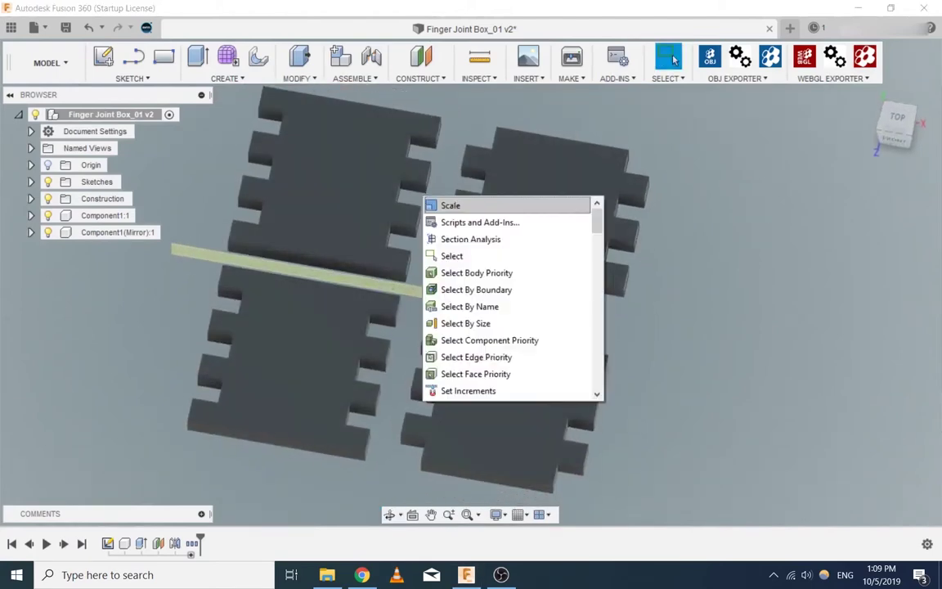
type("ke")
key("Return")
left_click(556, 212)
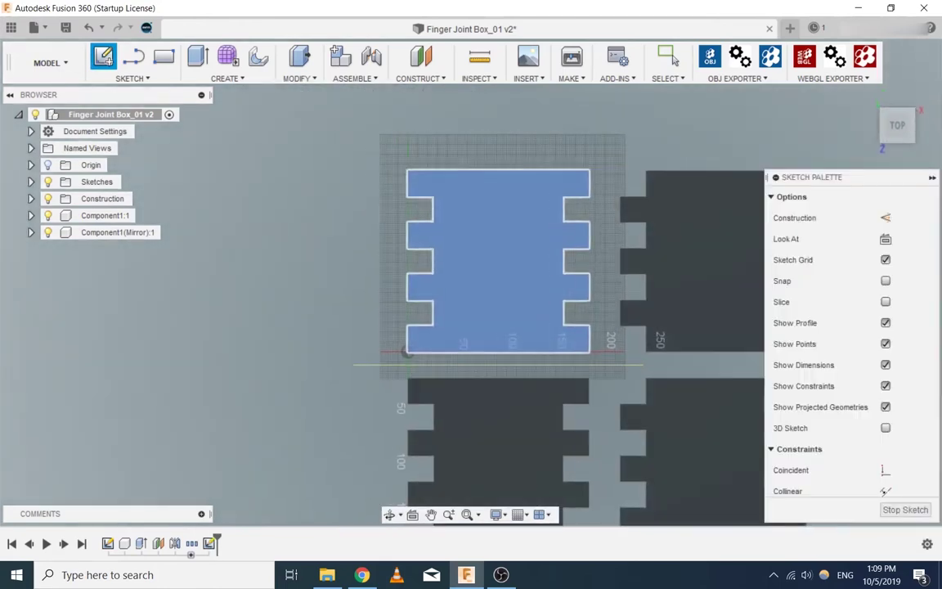
Step: Place sketch points in the gap between the four panels and beside the outer upper-right and lower-right corners of the right-hand panels
type("spo")
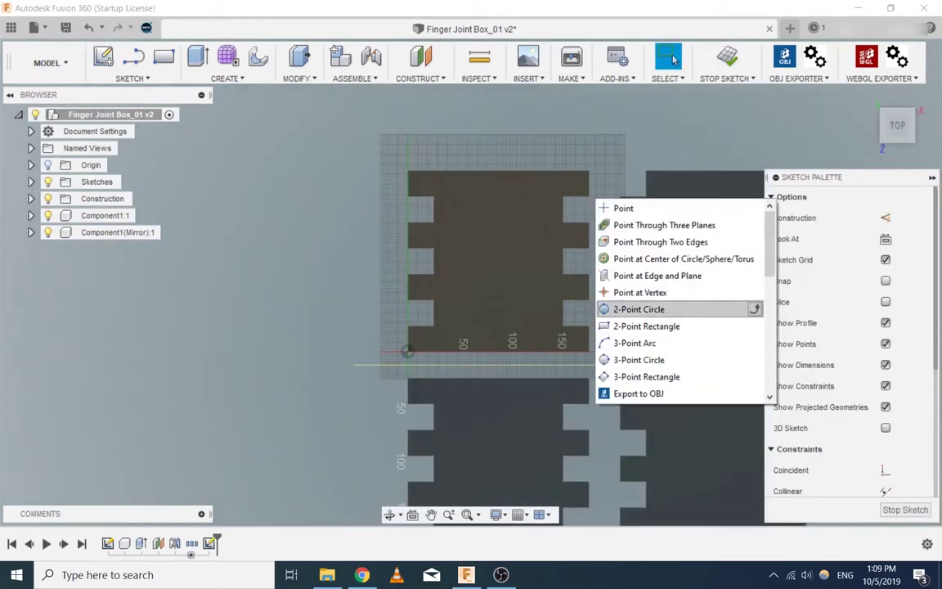
left_click(628, 208)
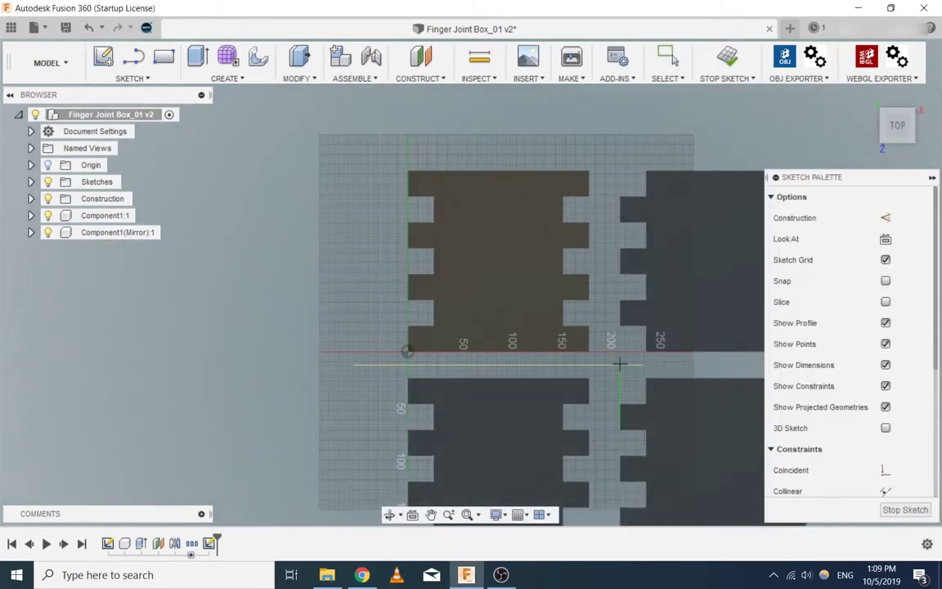
middle_click_drag(620, 362, 410, 361)
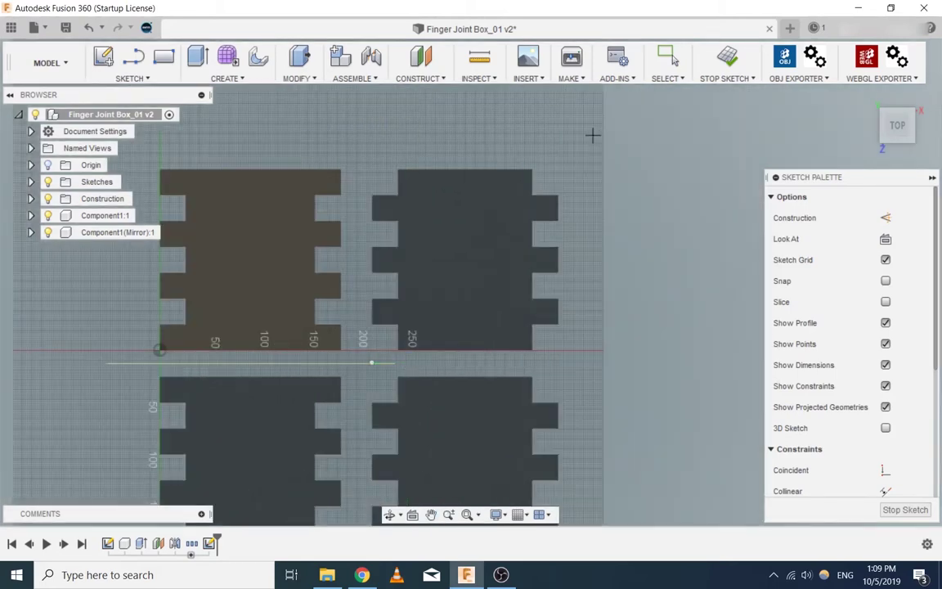
middle_click_drag(570, 265, 574, 143)
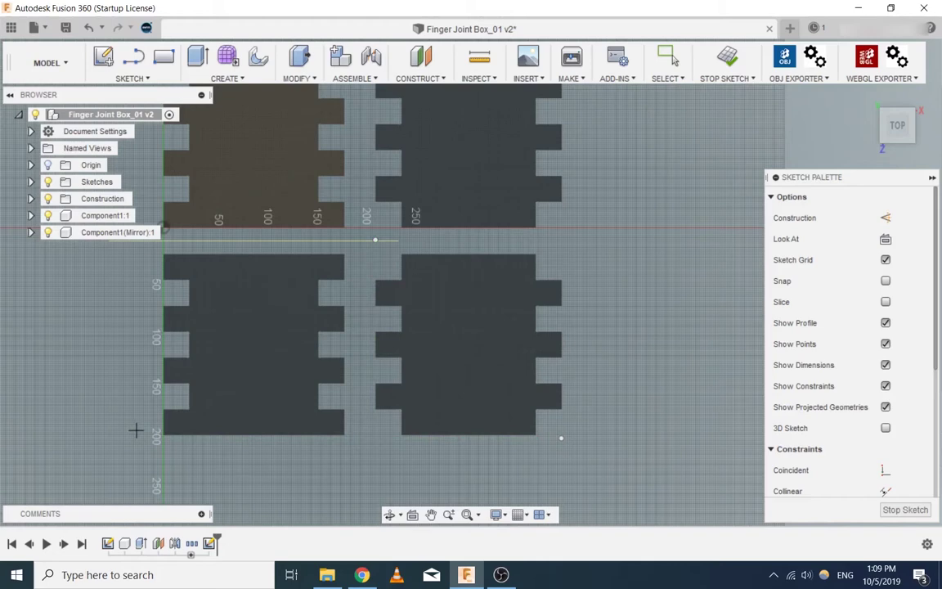
middle_click_drag(455, 200, 512, 292)
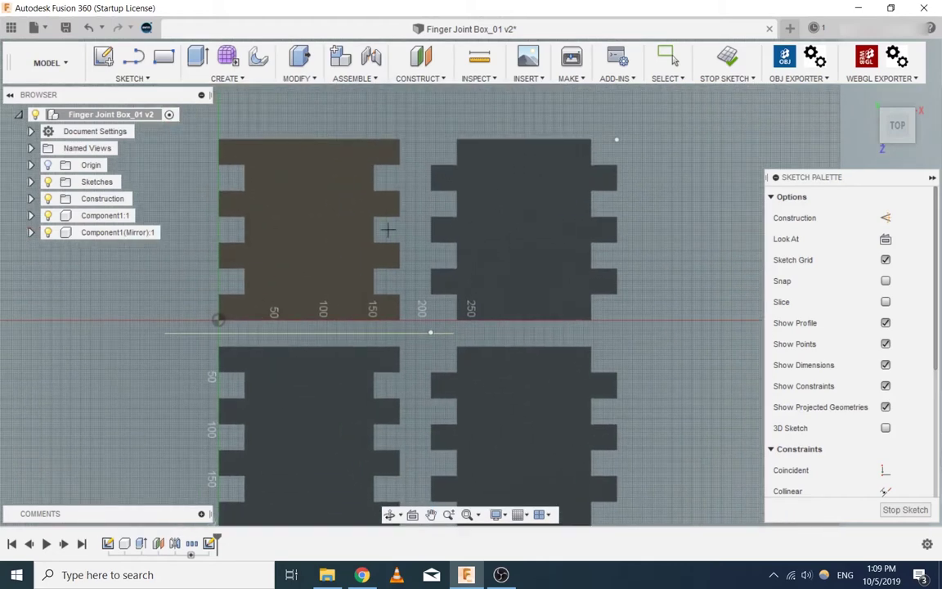
Step: Add points aligned with the right-hand panels' left finger tips at their upper and lower outer edges, and finish the sketch
middle_click_drag(423, 268, 408, 221)
middle_click_drag(385, 163, 374, 193)
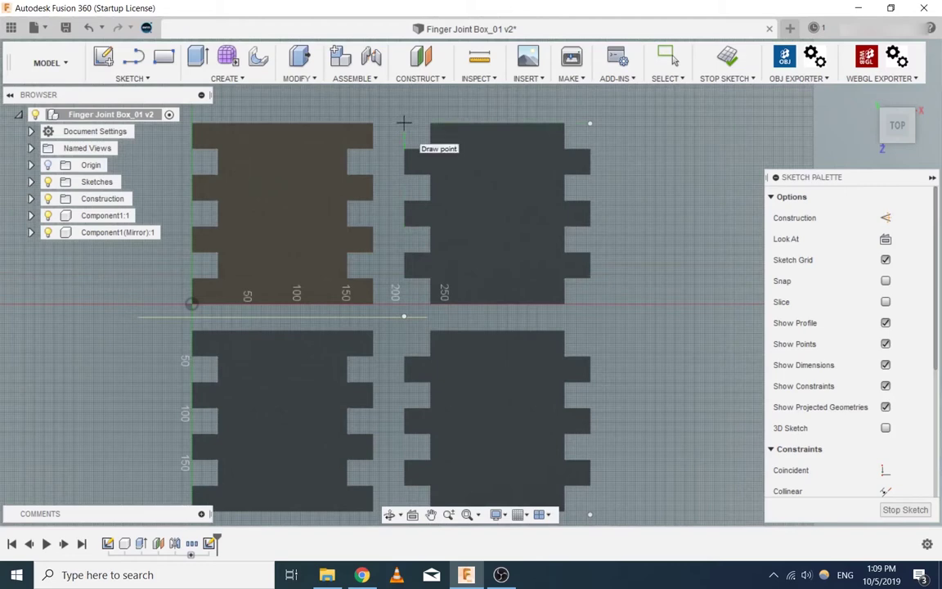
middle_click_drag(421, 338, 416, 212)
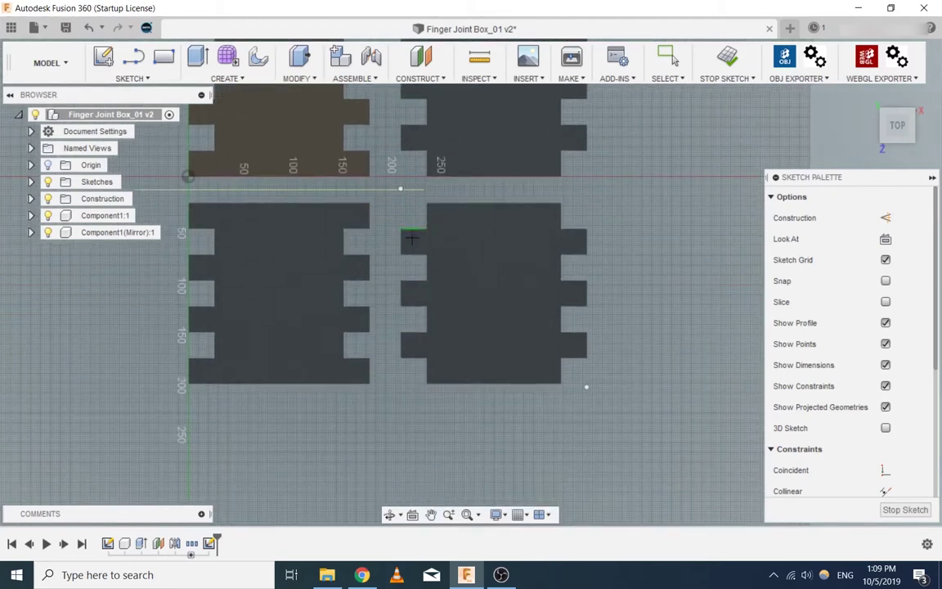
left_click(400, 383)
middle_click_drag(392, 342, 411, 351)
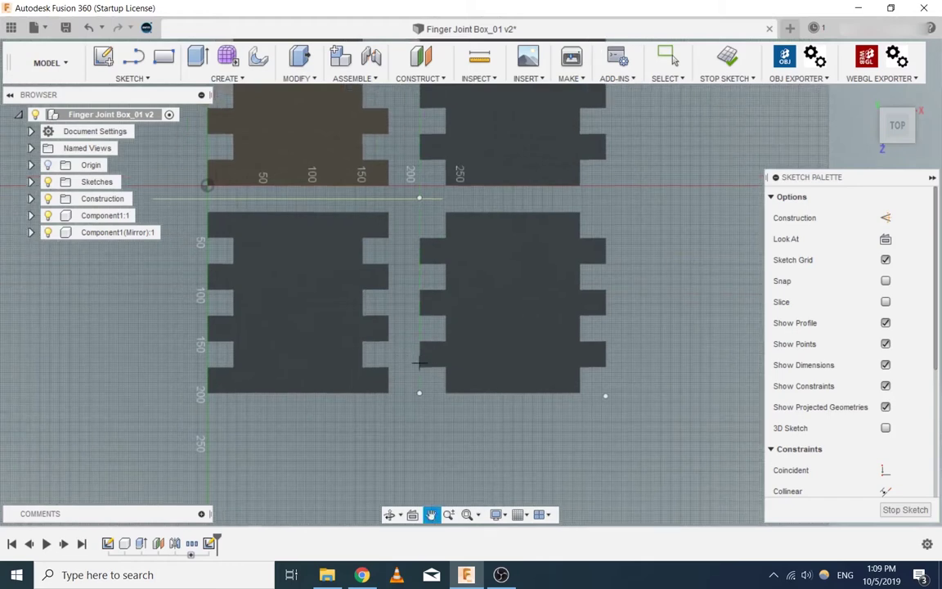
left_click(905, 510)
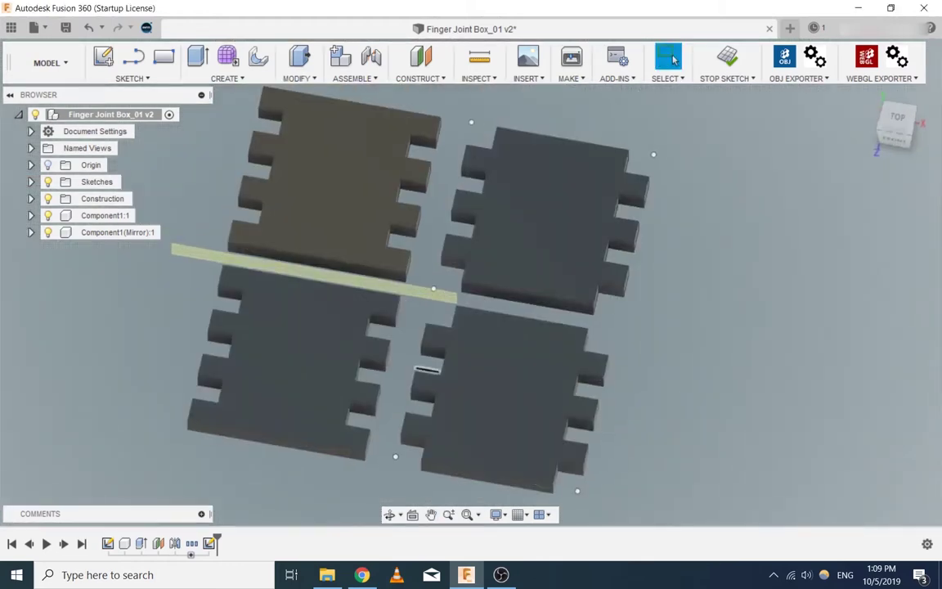
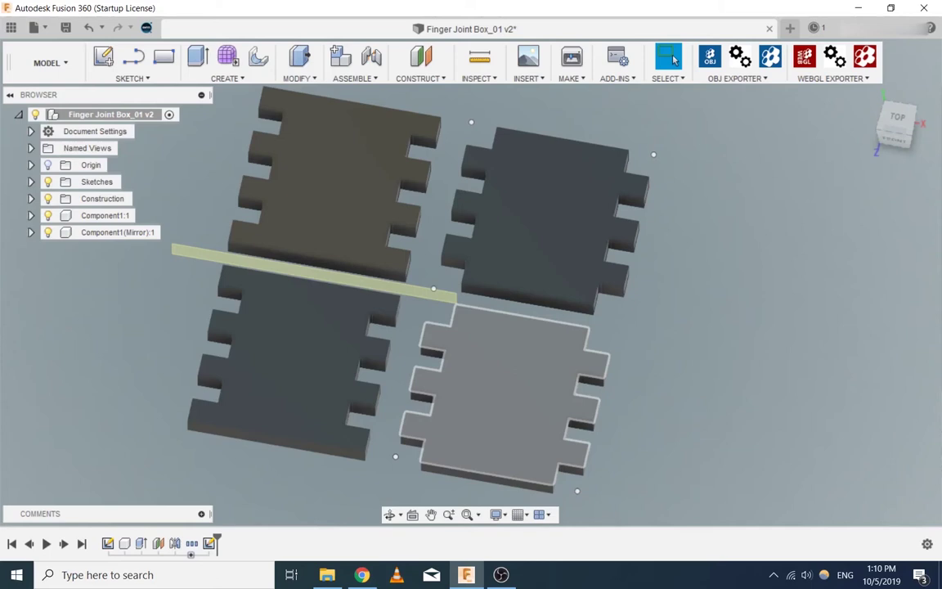
type("sf")
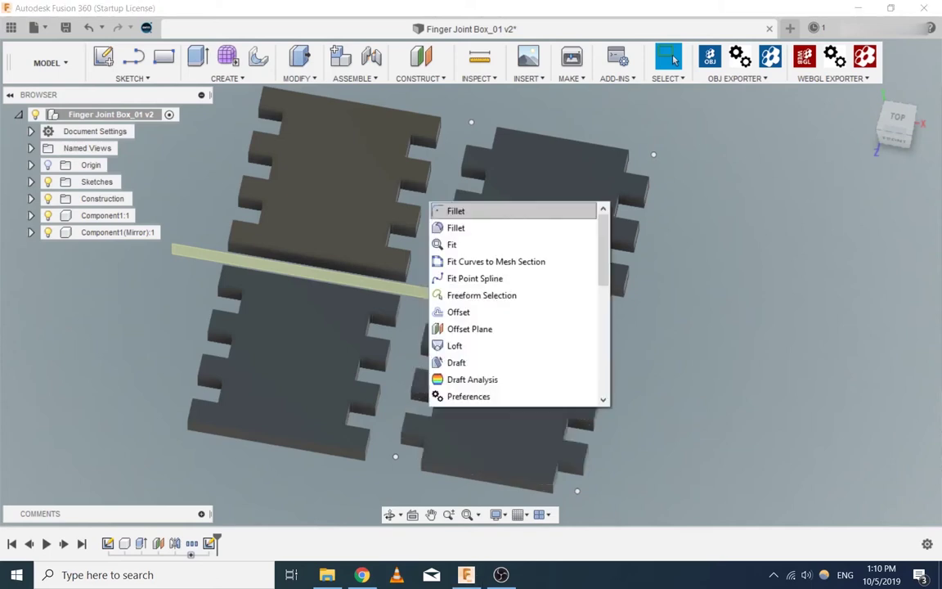
key("Return")
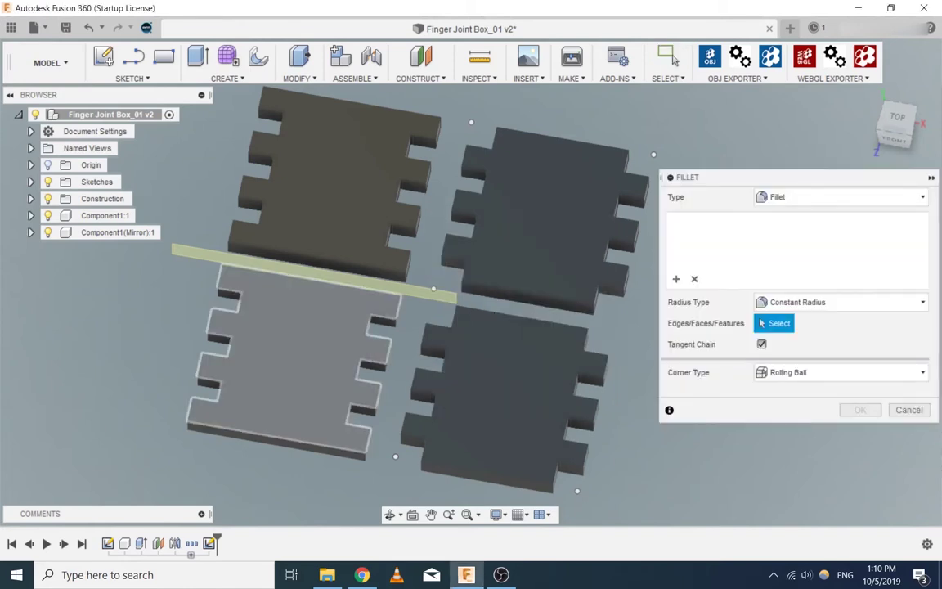
left_click(392, 243)
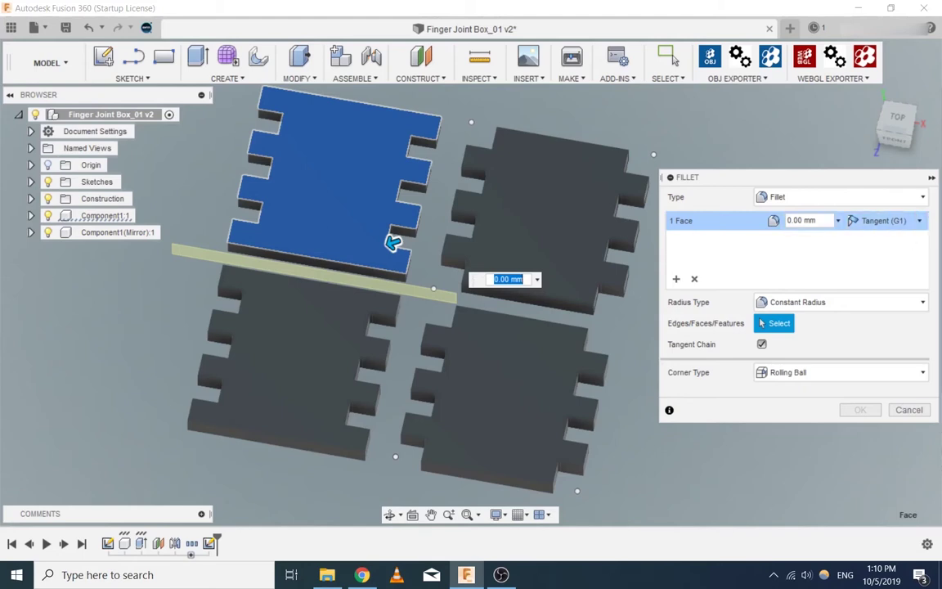
left_click(695, 279)
type("s")
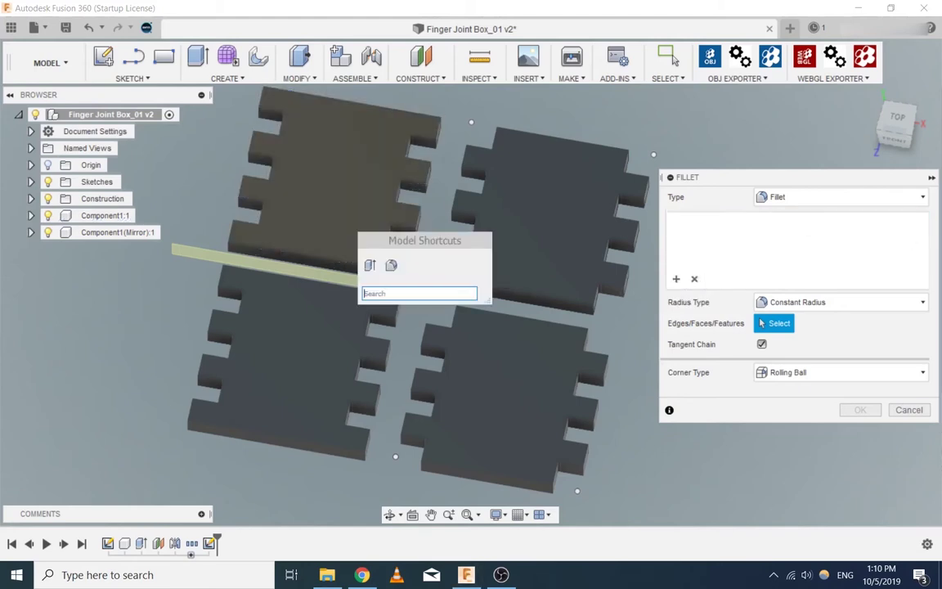
type("fi")
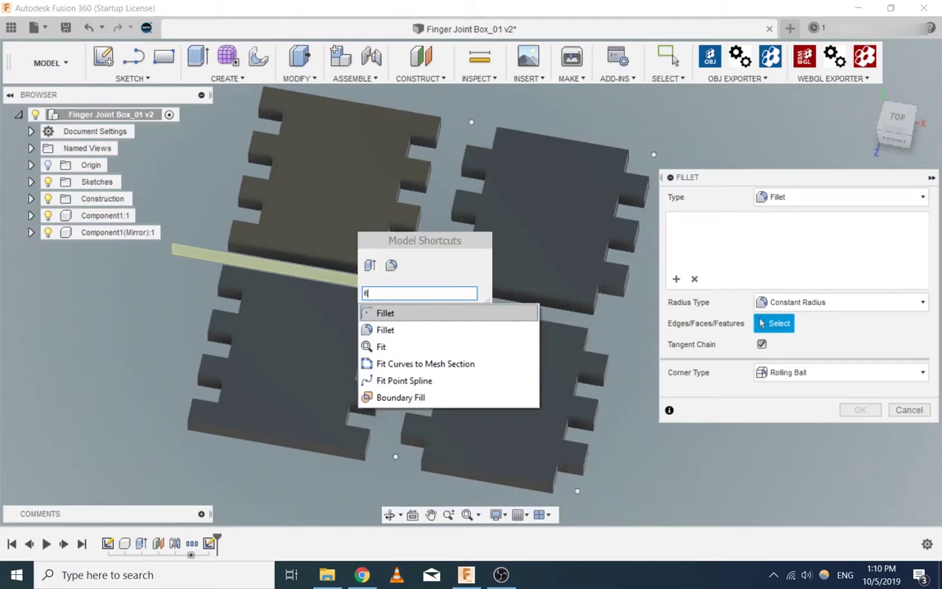
key("Escape")
middle_click_drag(259, 208, 353, 196)
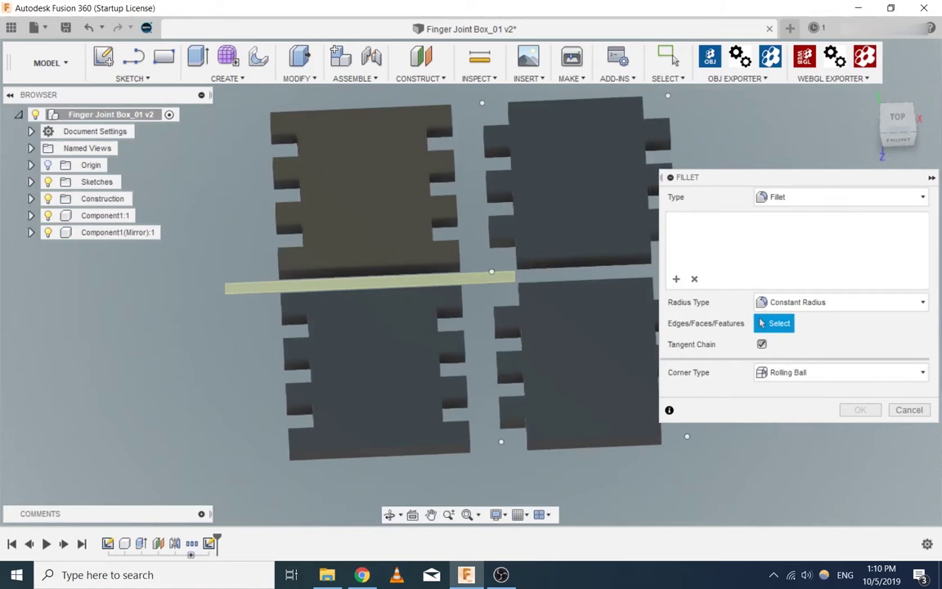
Step: Roll the timeline back to before the mirror and start a fillet with the vertical corner edges along the right panel's outer finger side
left_click_drag(217, 541, 163, 543)
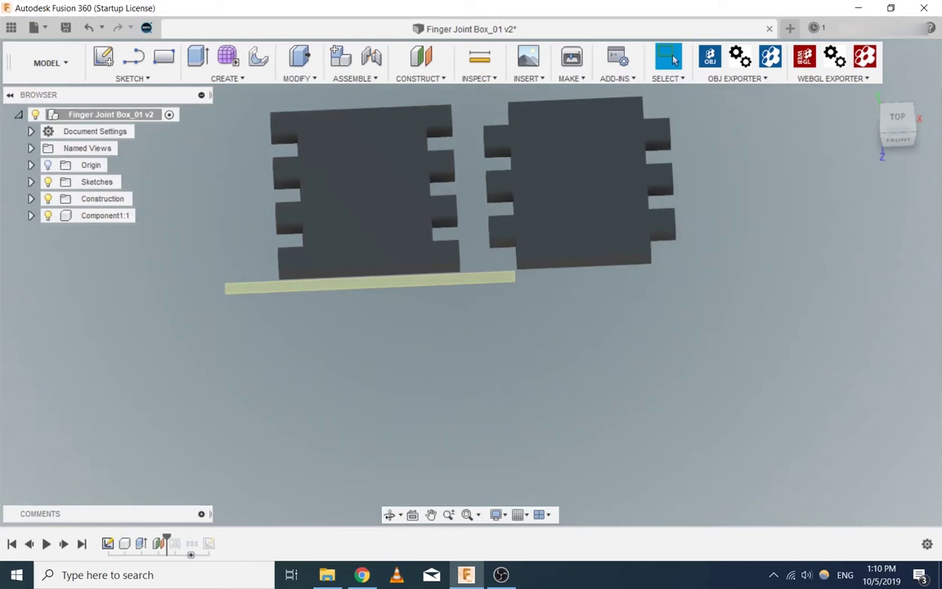
key("f")
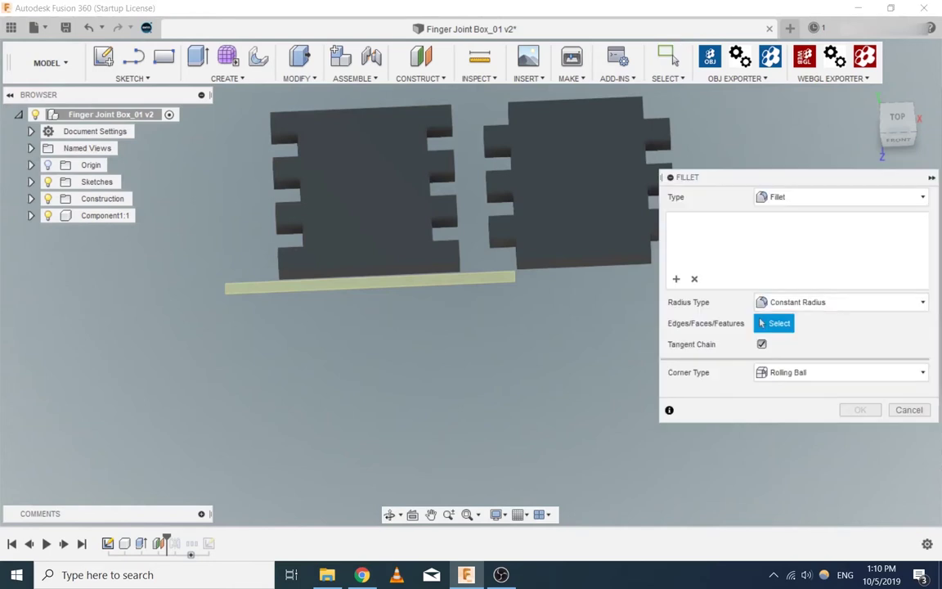
middle_click_drag(583, 263, 530, 225, "shift")
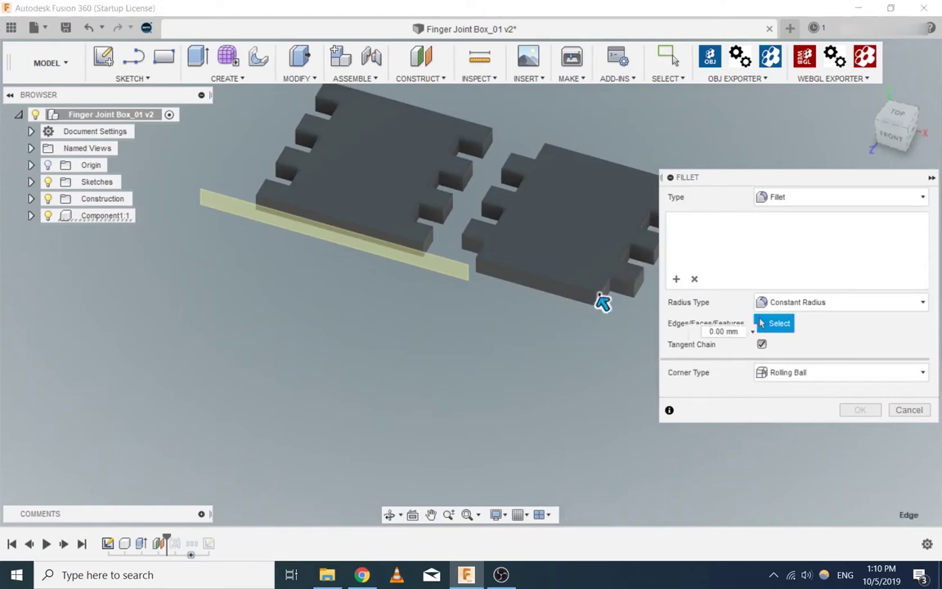
left_click(600, 299)
middle_click_drag(600, 299, 522, 309)
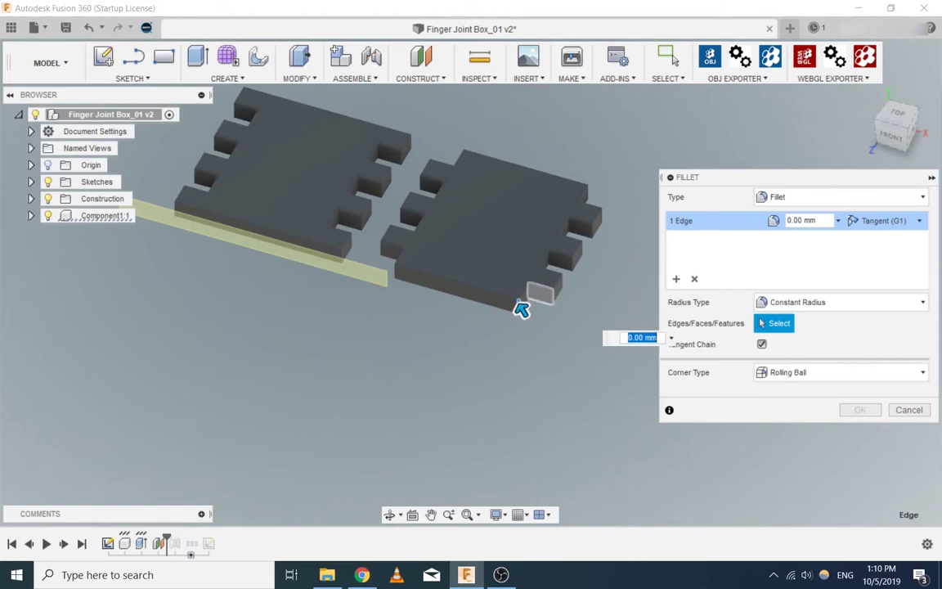
left_click(551, 298)
left_click(566, 281)
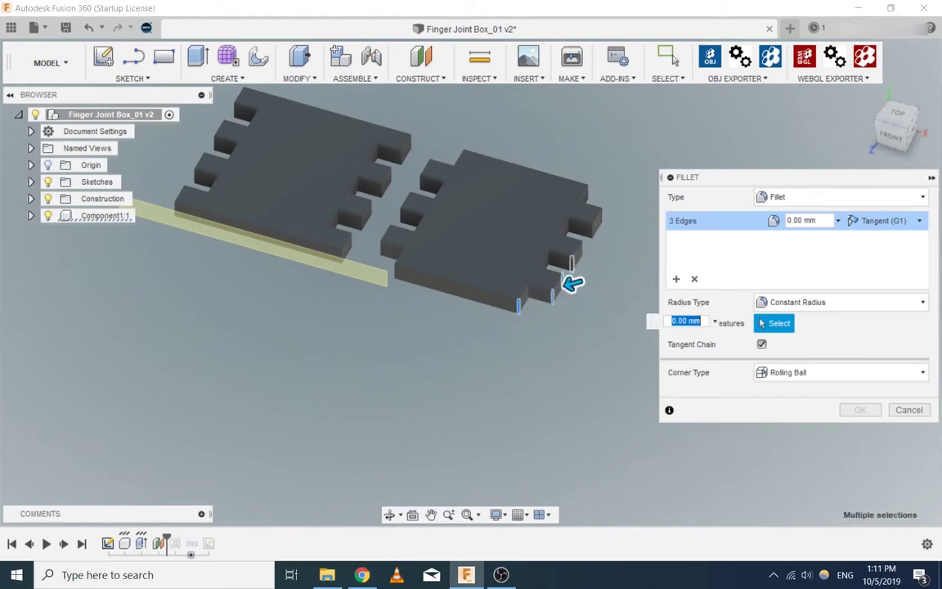
left_click(571, 264)
left_click(584, 249)
left_click(592, 232)
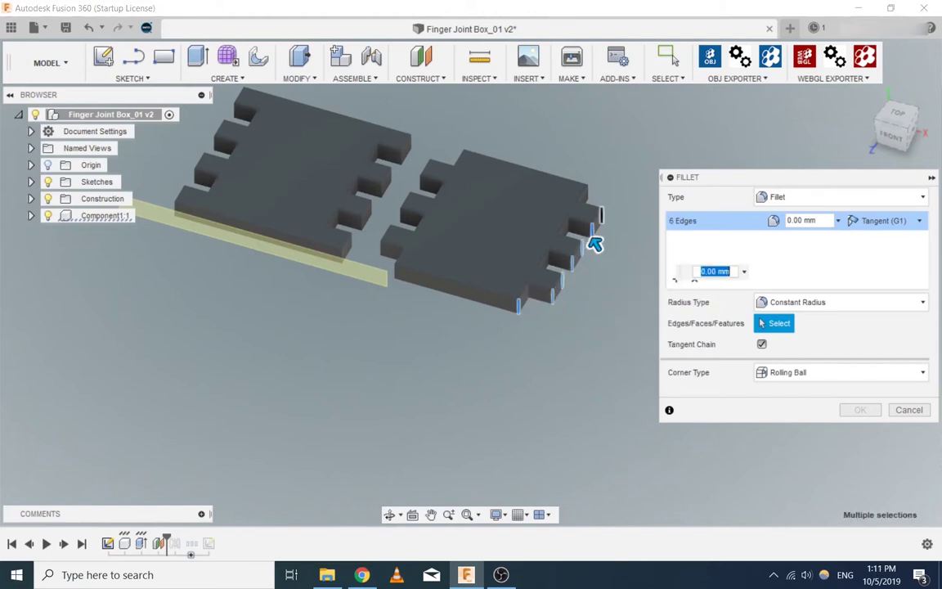
left_click(603, 217)
left_click(587, 192)
Step: Add the vertical corner edges along the right panel's inner finger side, facing the other panel, to the fillet
middle_click_drag(359, 258, 469, 210, "shift")
left_click(466, 211)
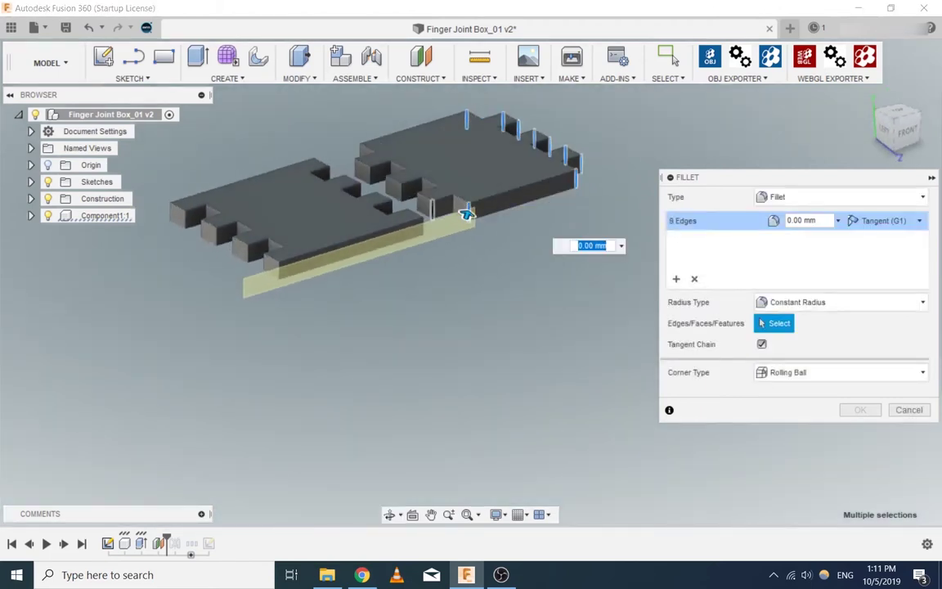
left_click(429, 212)
left_click(421, 209)
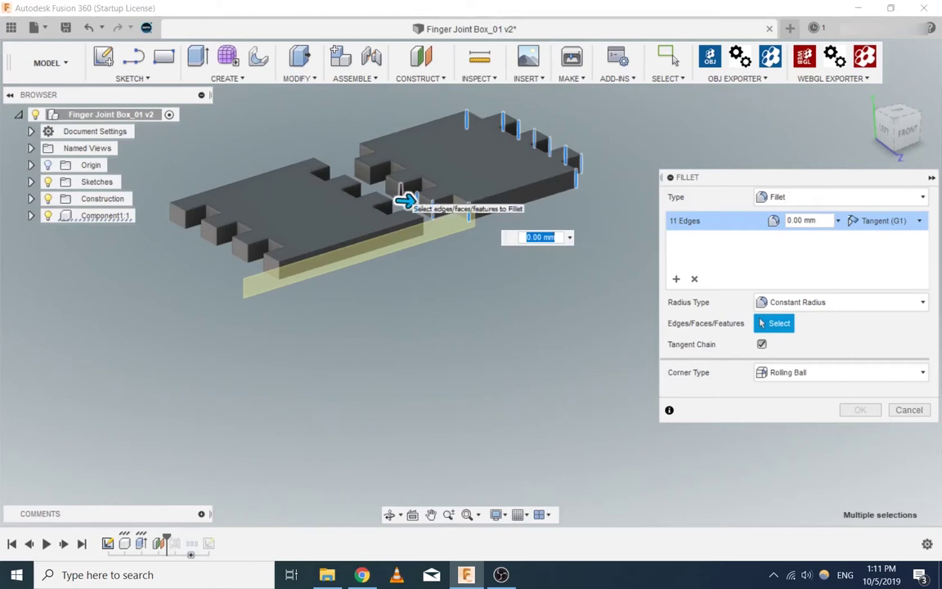
left_click(397, 195)
middle_click_drag(396, 197, 280, 193, "shift")
left_click(364, 173)
left_click(353, 168)
left_click(286, 180)
Step: Add the vertical finger corner edges along the left panel's outer side to the fillet selection
left_click(317, 296)
left_click(346, 287)
left_click(372, 284)
left_click(397, 281)
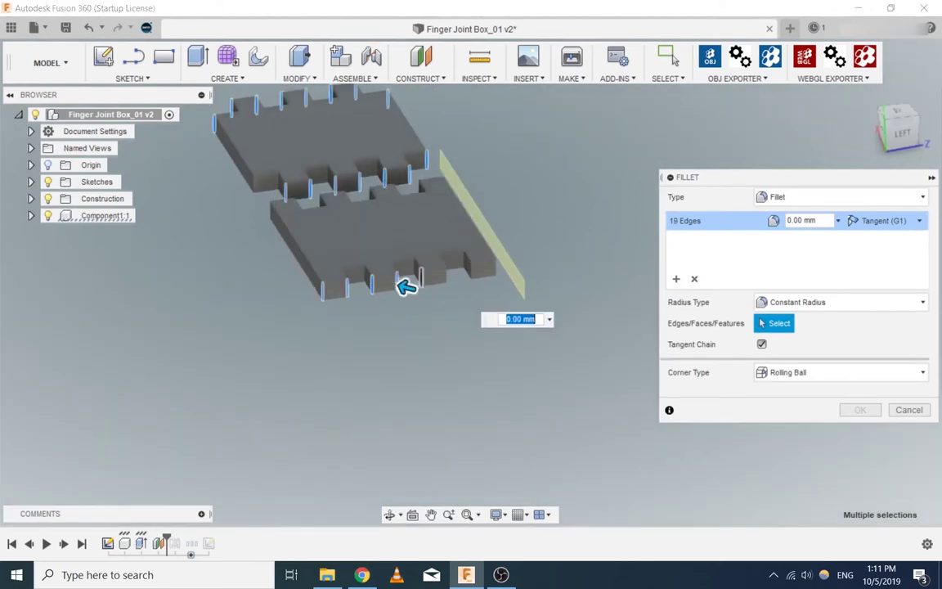
left_click(420, 278)
left_click(446, 274)
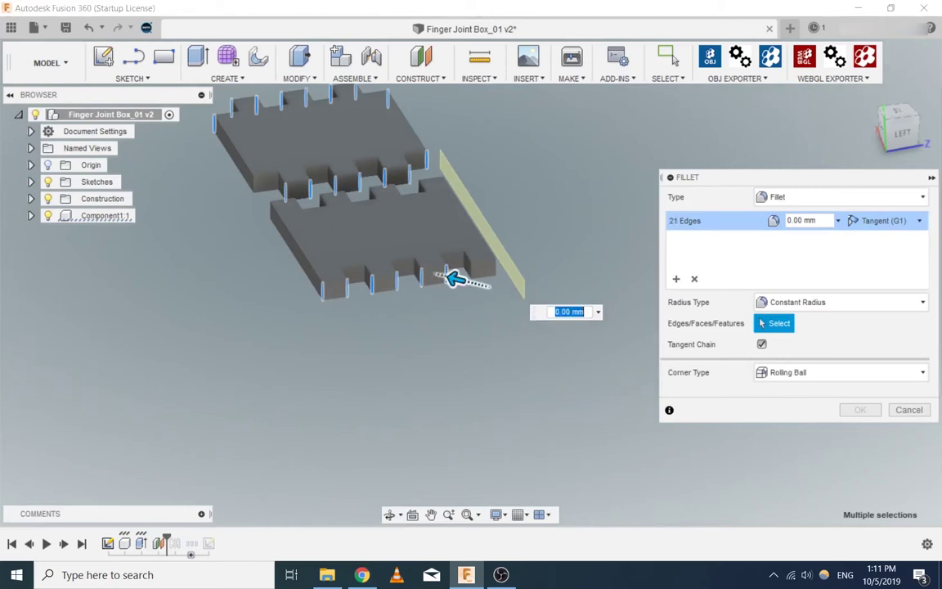
left_click(471, 271)
left_click(497, 268)
Step: Add the vertical finger corner edges along the left panel's inner side to the fillet selection
middle_click_drag(505, 270, 386, 112, "shift")
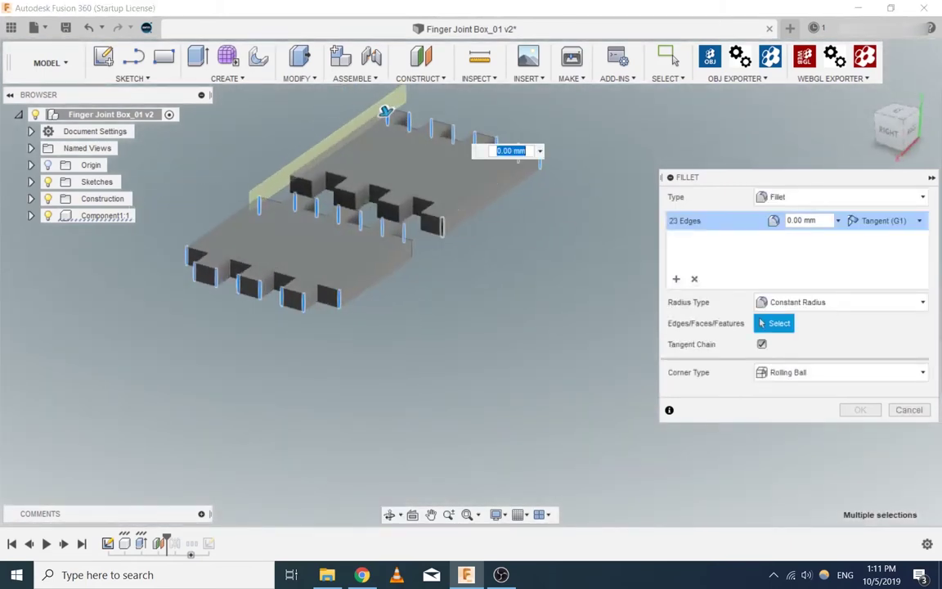
left_click(443, 225)
left_click(421, 223)
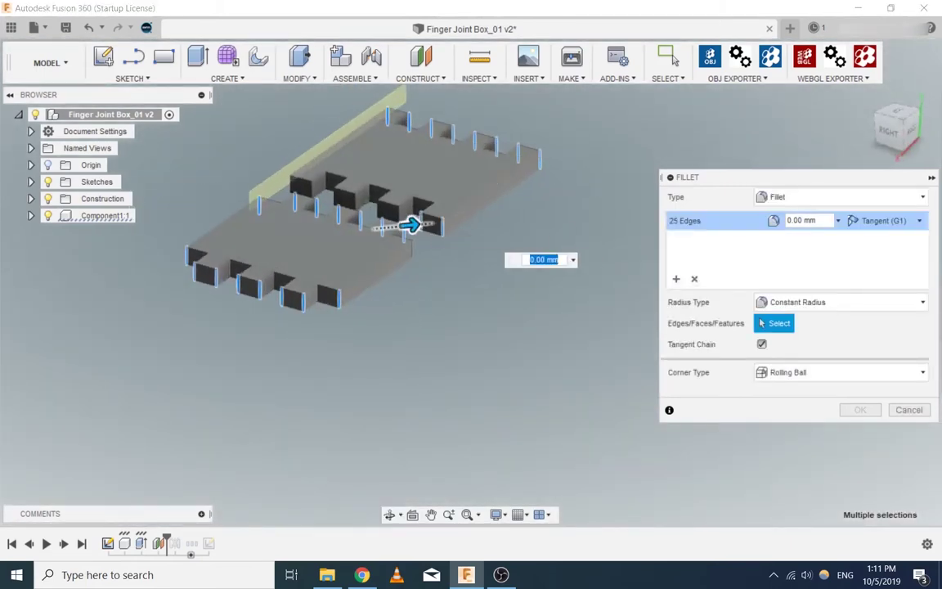
left_click(401, 219)
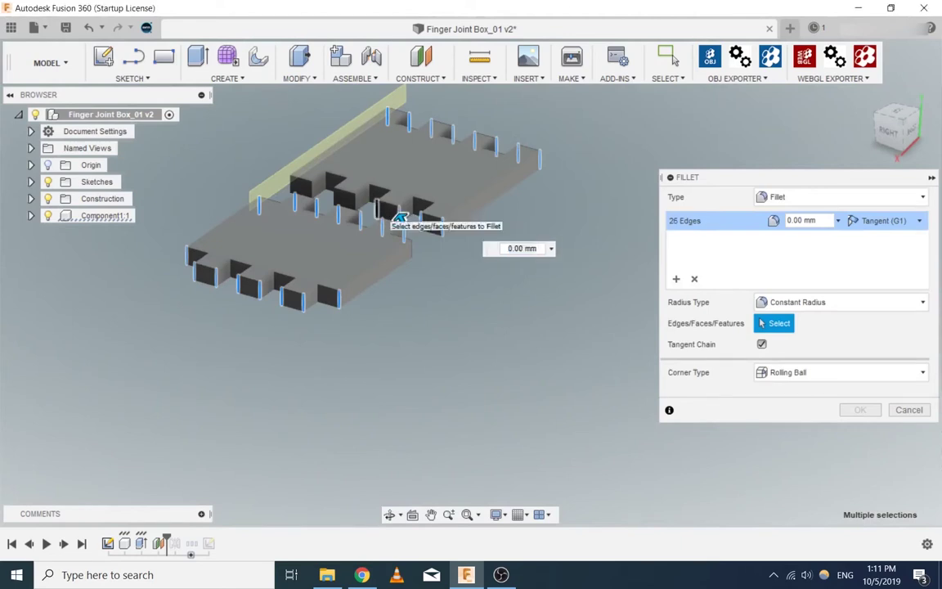
left_click(365, 210)
left_click(321, 194)
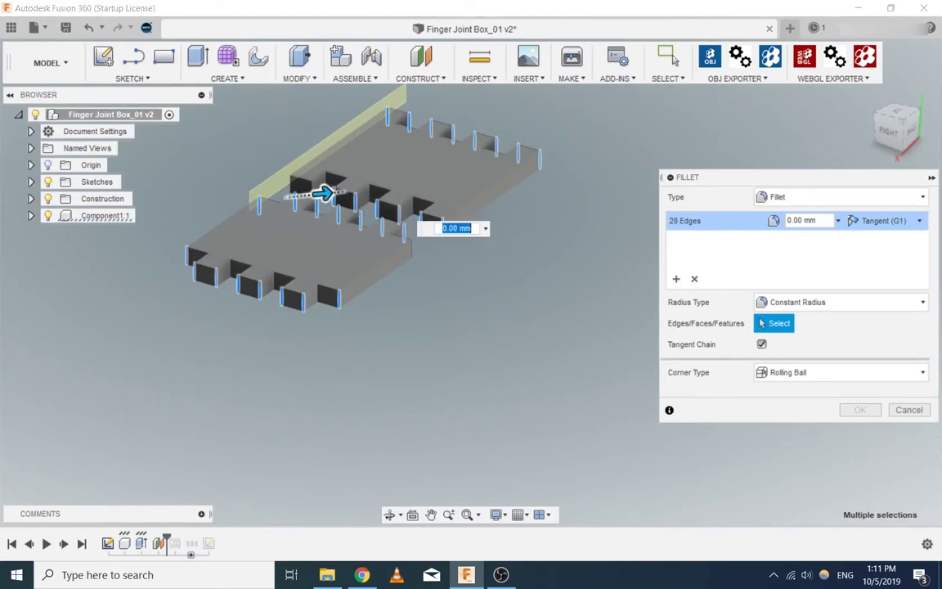
left_click(314, 194)
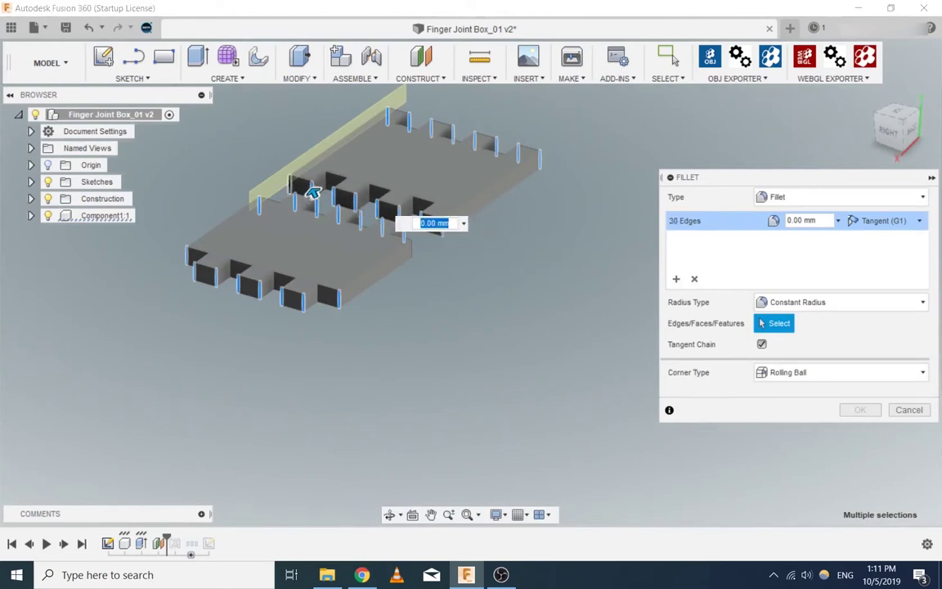
left_click(294, 188)
left_click(279, 186)
Step: Set the fillet radius to 1 mm and apply it to the selected finger corner edges
mouse_move(279, 186)
left_mouse_down()
mouse_move(295, 183)
mouse_move(284, 185)
left_mouse_up()
middle_click_drag(283, 185, 297, 239, "shift")
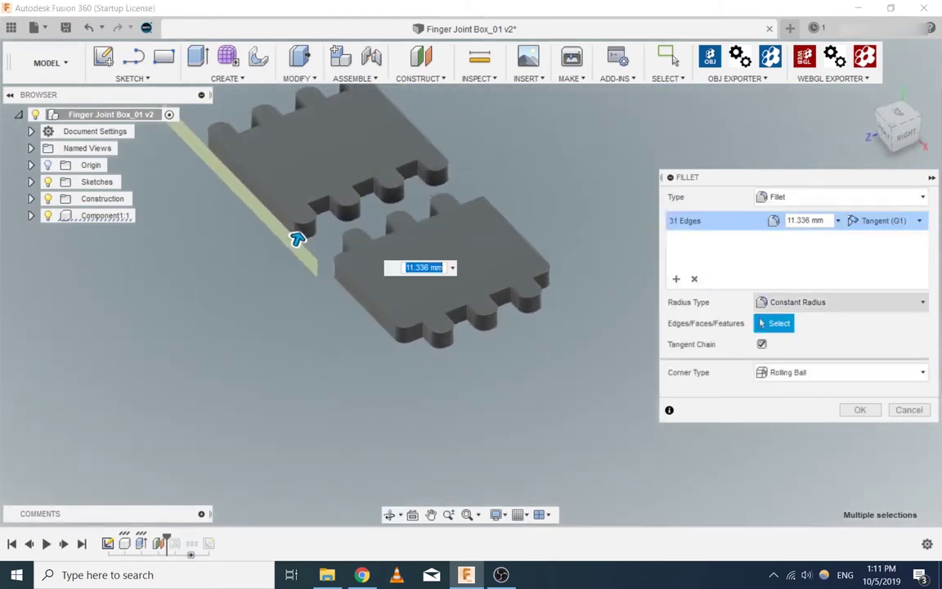
key("Tab")
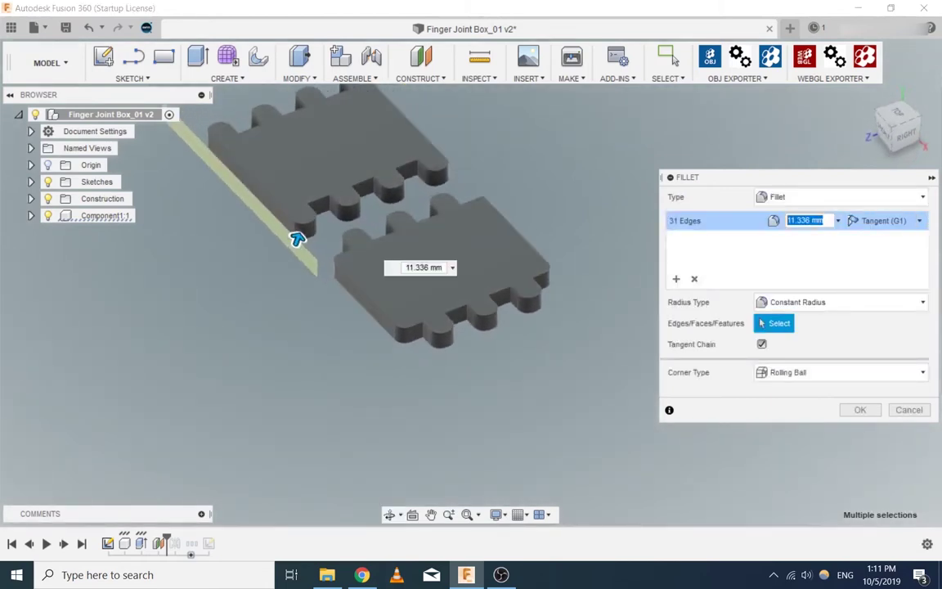
type("1")
key("Return")
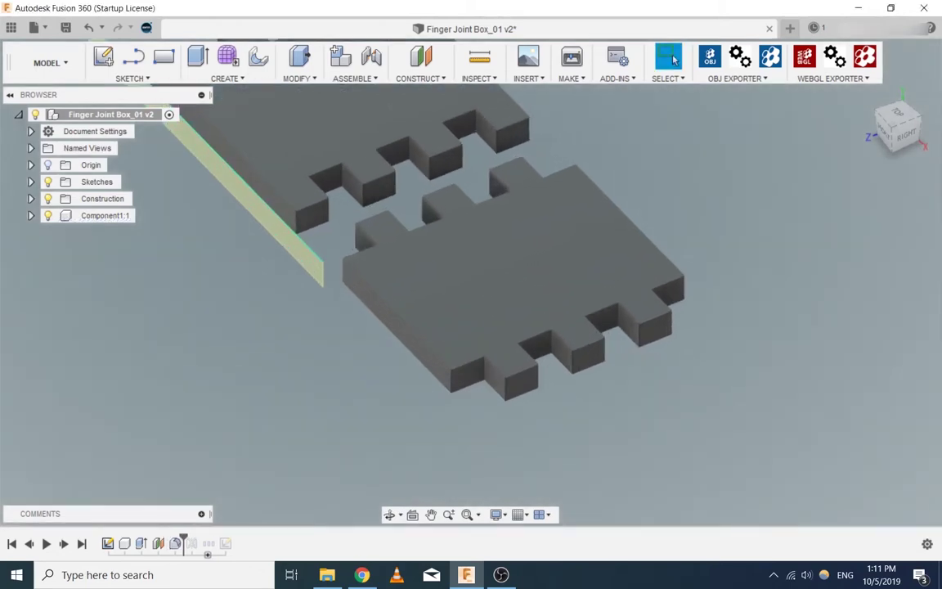
Step: Edit the finger corner fillet feature and set its radius to 2.5 mm for all selected edges
scroll(297, 210, "up", 5)
middle_click_drag(309, 234, 403, 267, "shift")
right_click(176, 543)
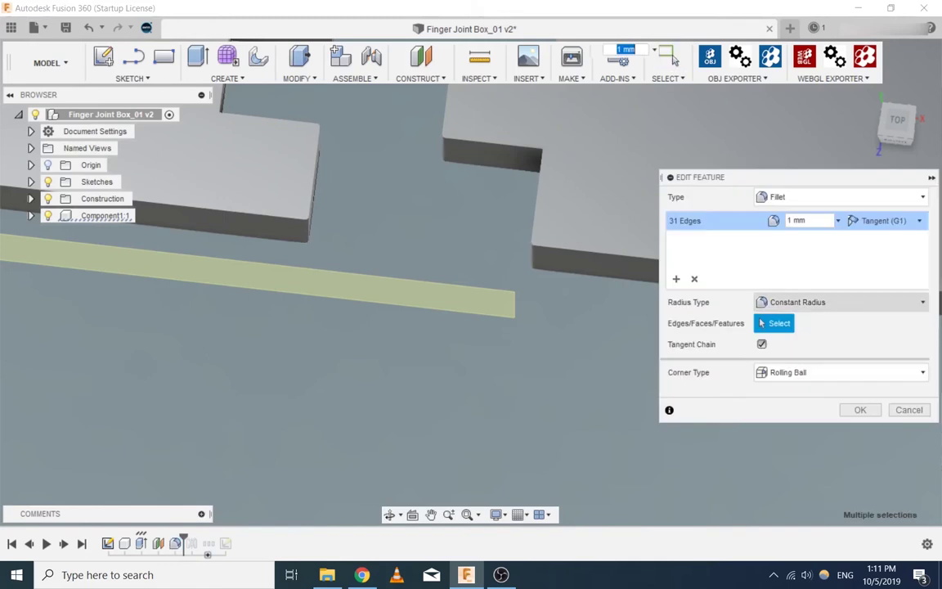
left_click(808, 221)
type("2.52")
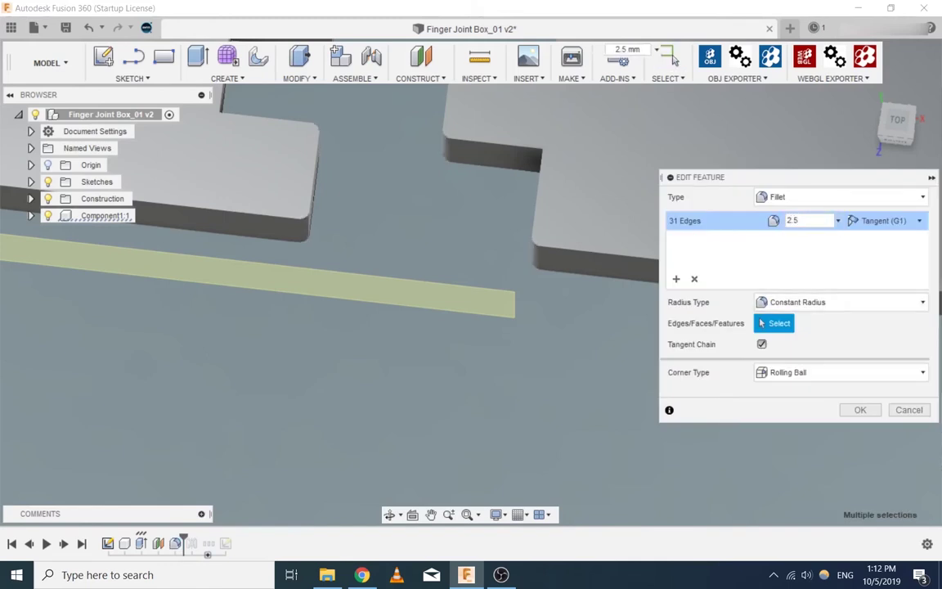
key("Return")
Step: Roll the design history forward past the last sketch and switch to the Manufacture workspace
middle_click_drag(540, 226, 517, 238)
middle_click_drag(517, 238, 546, 237, "shift")
scroll(517, 238, "down", 10)
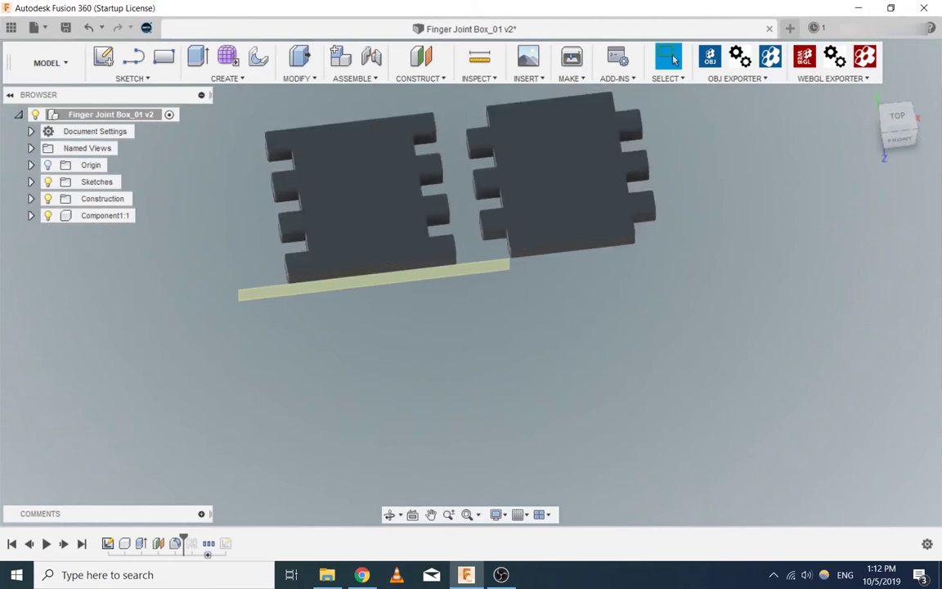
left_click_drag(183, 540, 231, 542)
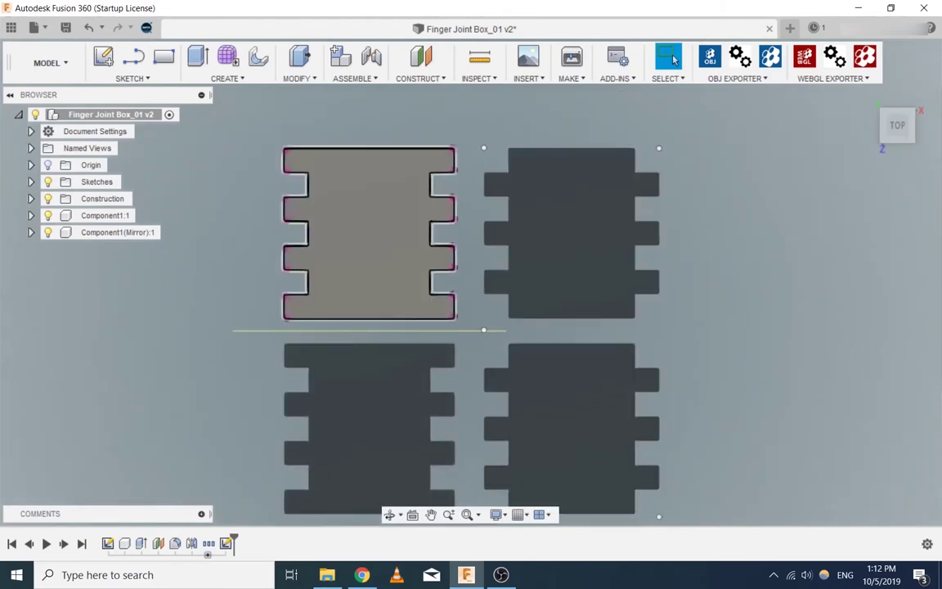
middle_click_drag(376, 282, 319, 174)
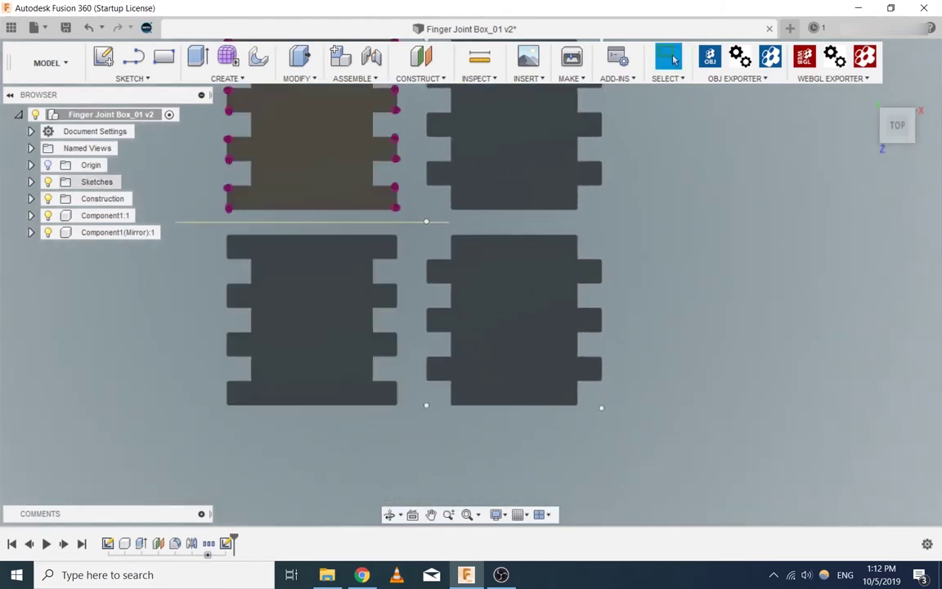
left_click(49, 62)
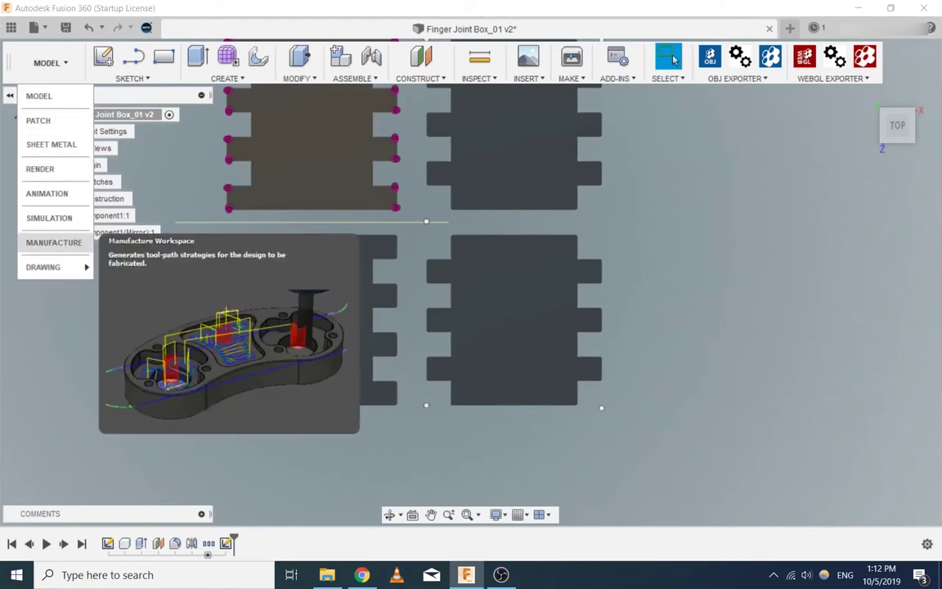
left_click(53, 242)
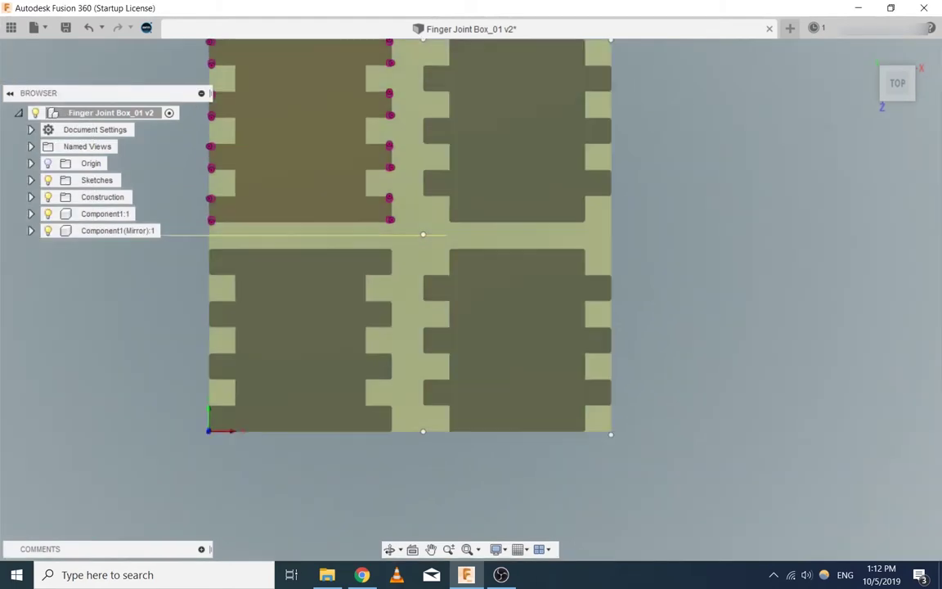
middle_click_drag(382, 236, 380, 203, "shift")
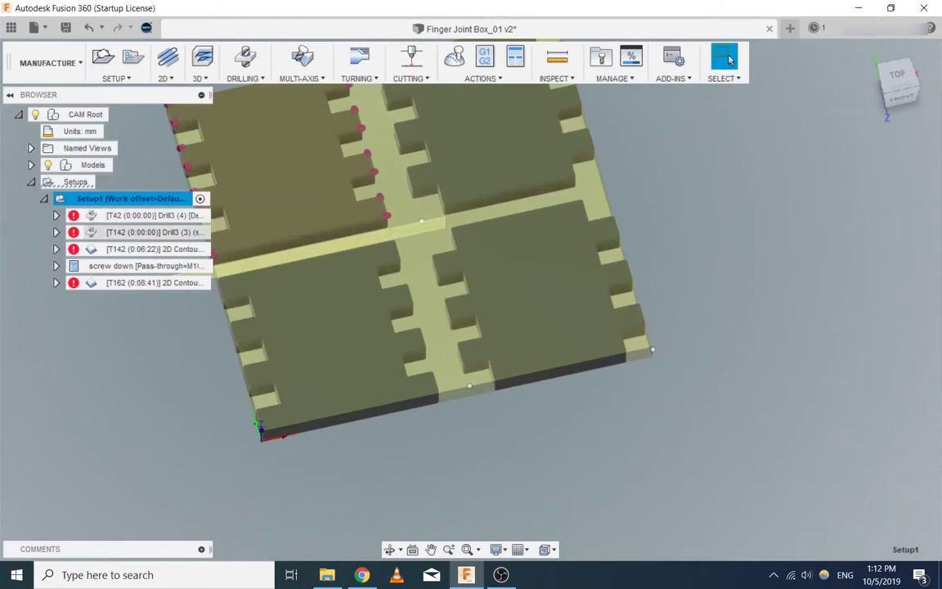
Step: Delete the T42 drill operation, Drill3 (4), from Setup1
left_click(145, 232)
right_click(119, 215)
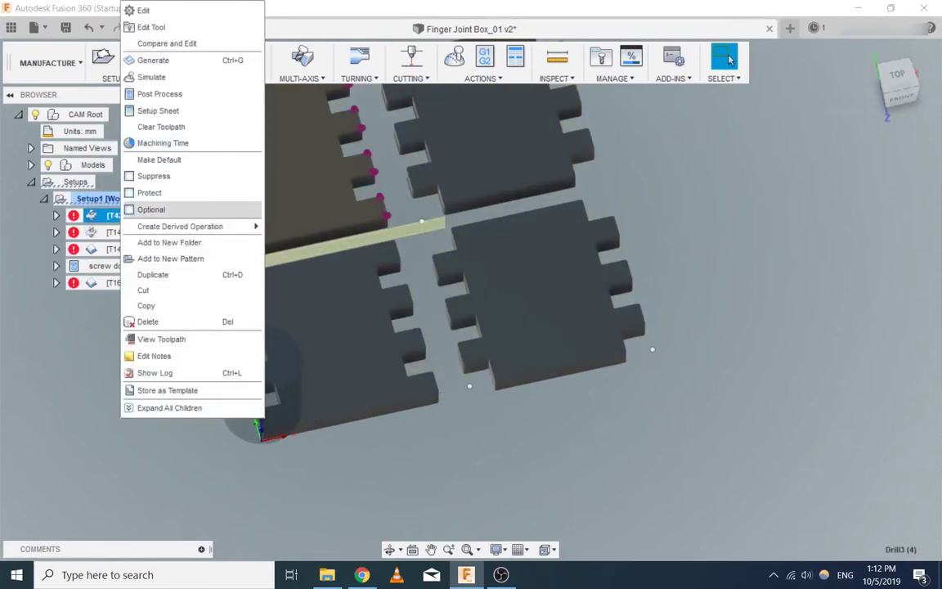
left_click(147, 322)
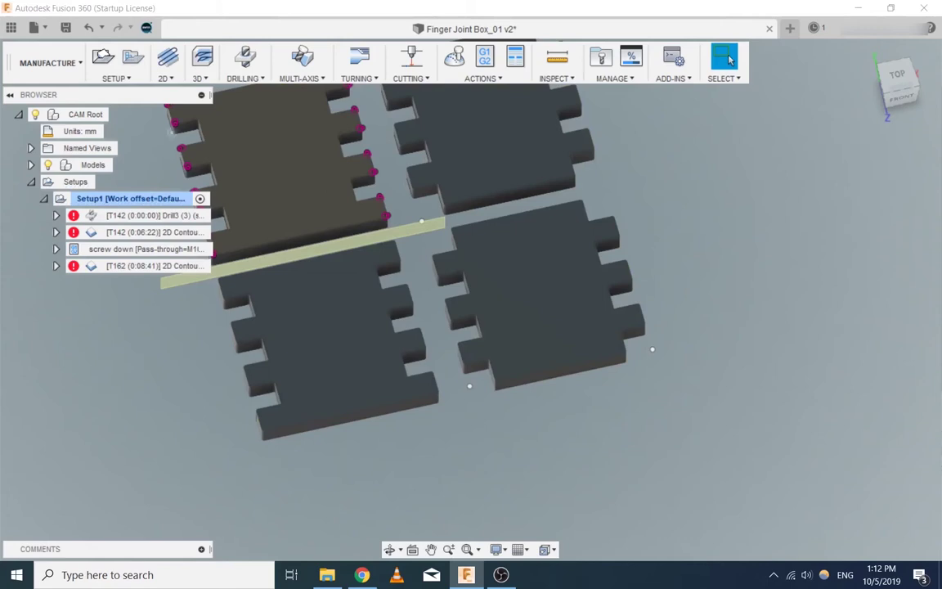
Step: Edit the T142 drill operation, set its hole mode to Selected points, and pick the sketch points beside the right-hand panels
right_click(126, 215)
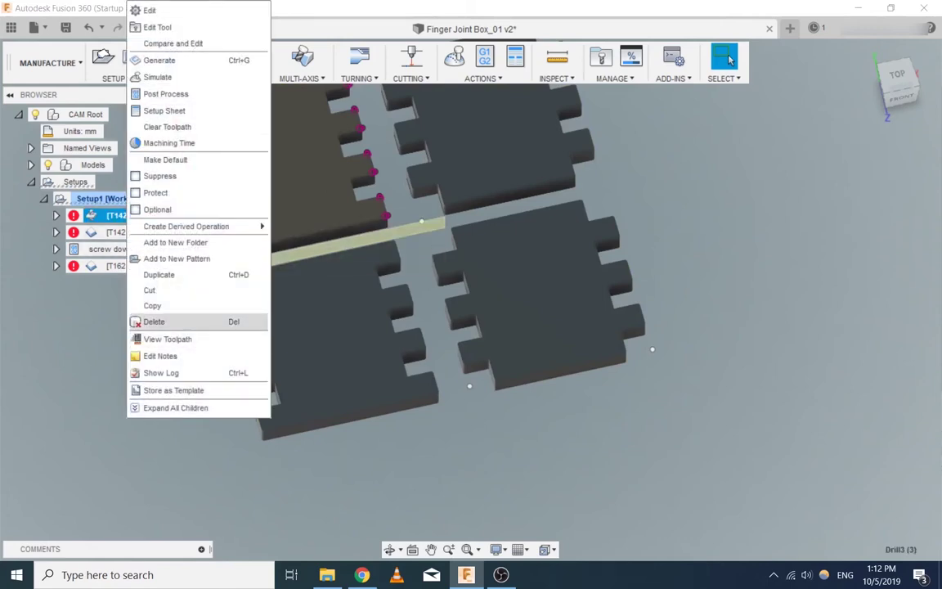
left_click(150, 11)
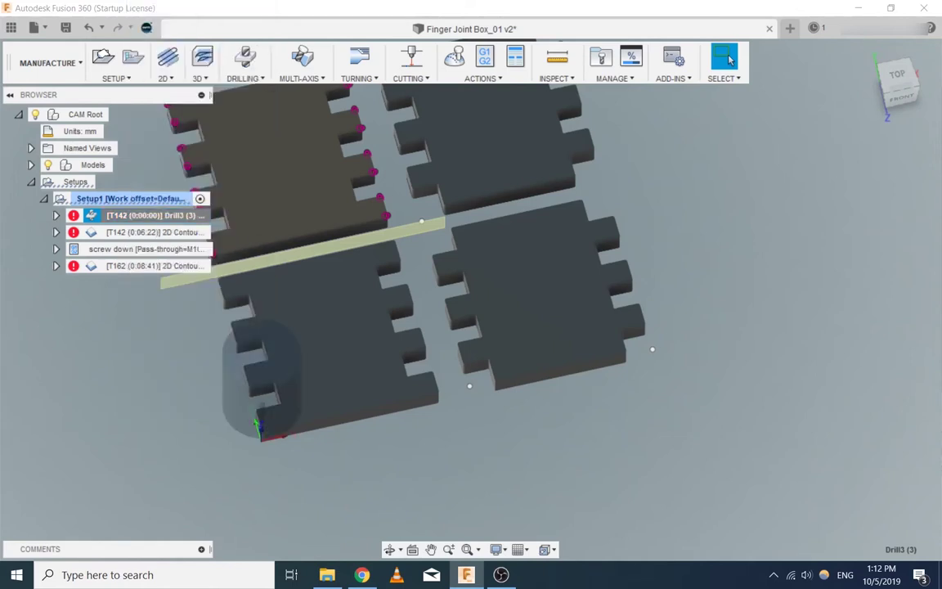
left_click_drag(736, 64, 722, 123)
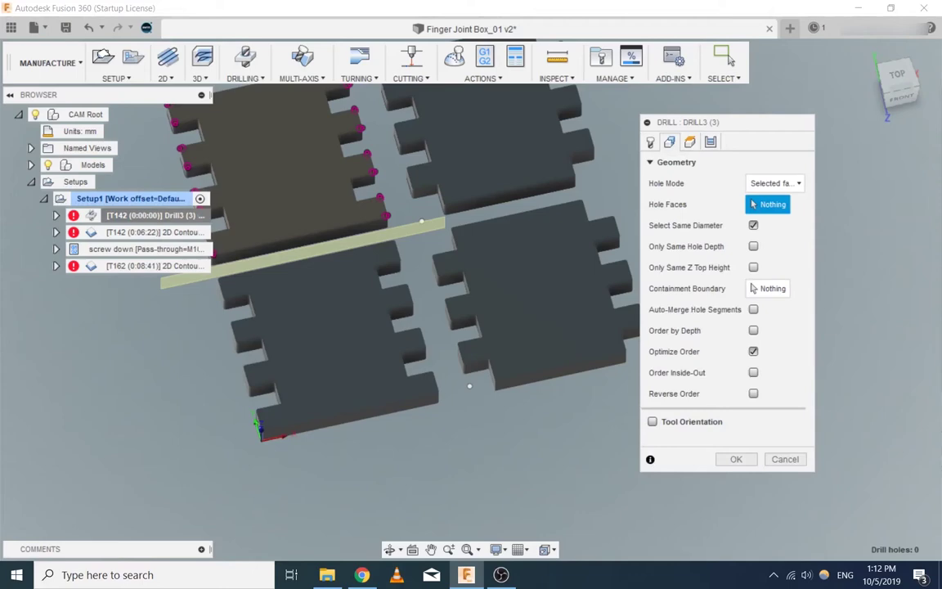
left_click(774, 183)
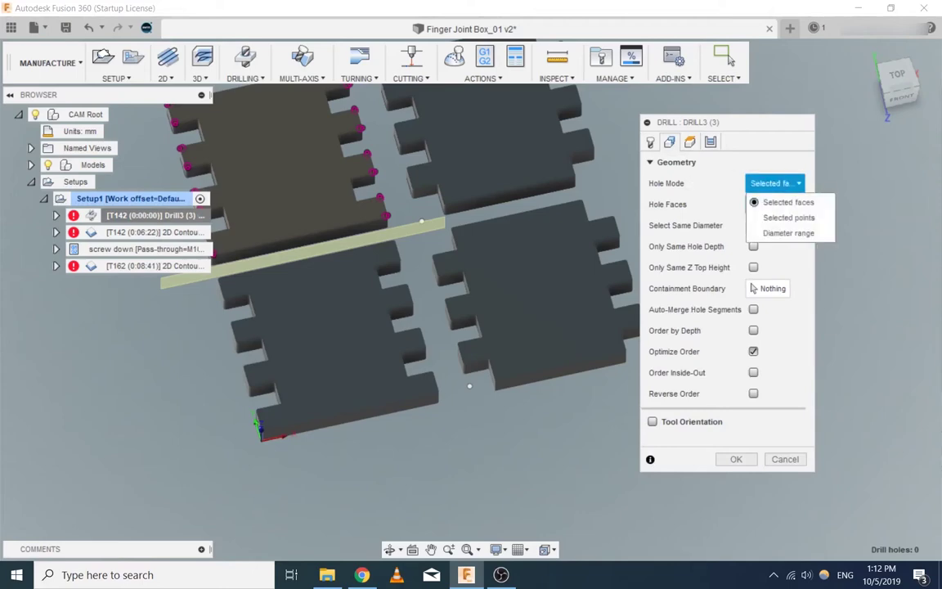
left_click(788, 217)
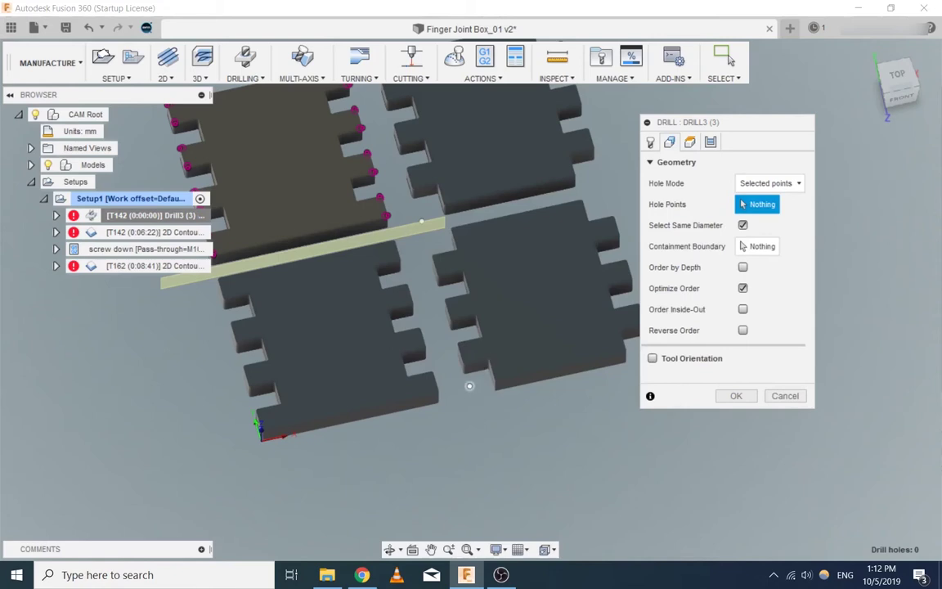
left_click(469, 385)
left_click(421, 221)
middle_click_drag(524, 147, 536, 257)
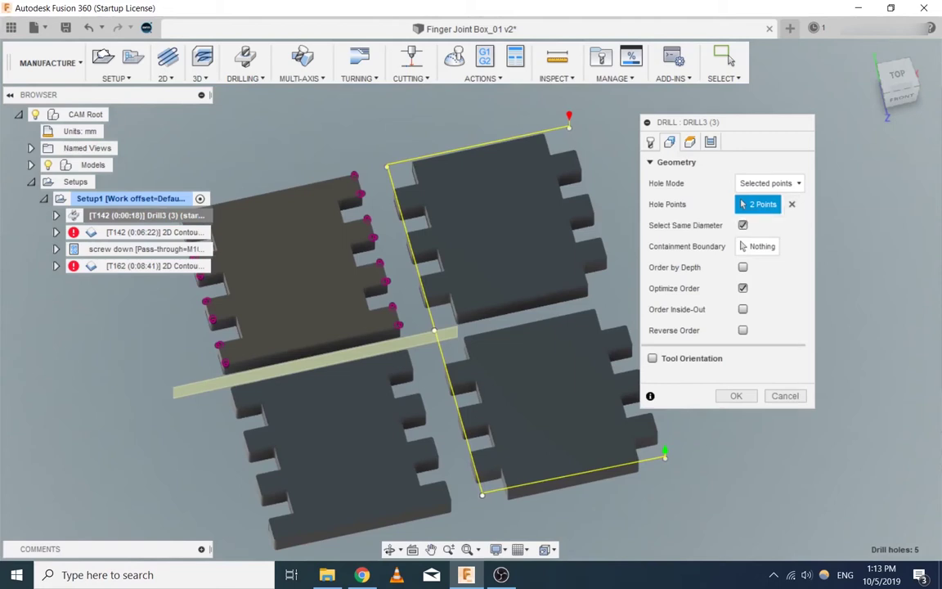
Step: Set the drill operation's bottom height to Stock bottom with 0 mm offset and apply the operation
left_click(690, 142)
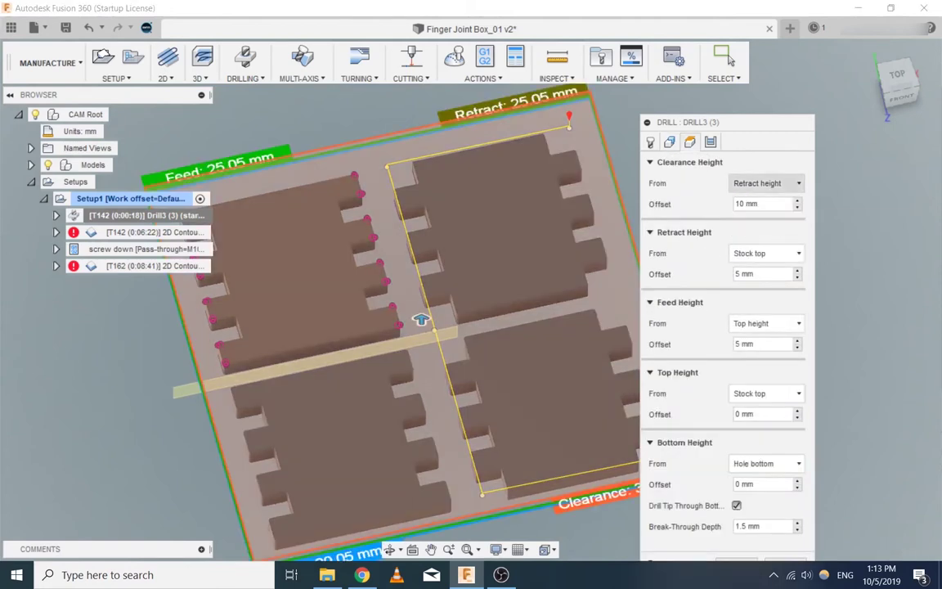
left_click_drag(713, 123, 752, 90)
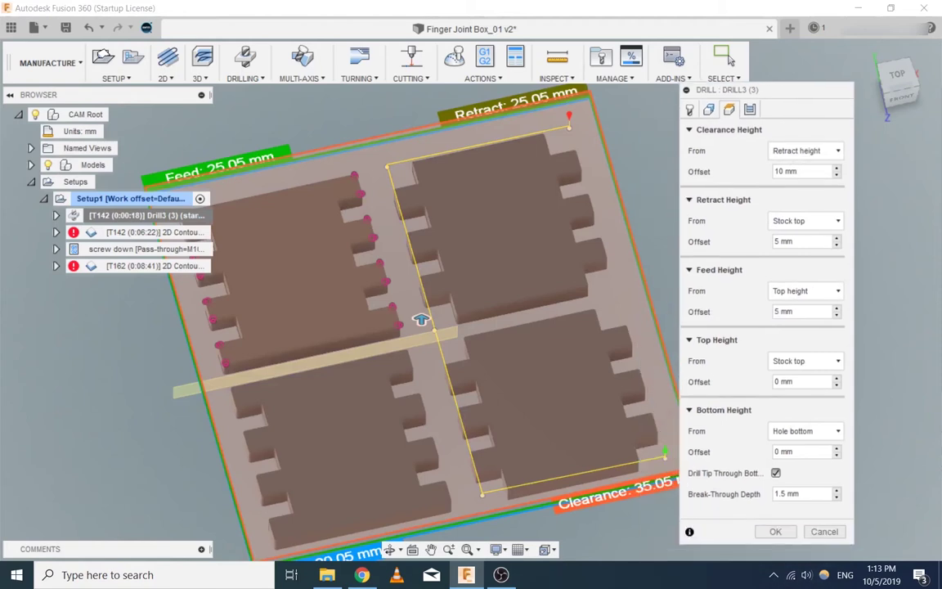
left_click(805, 431)
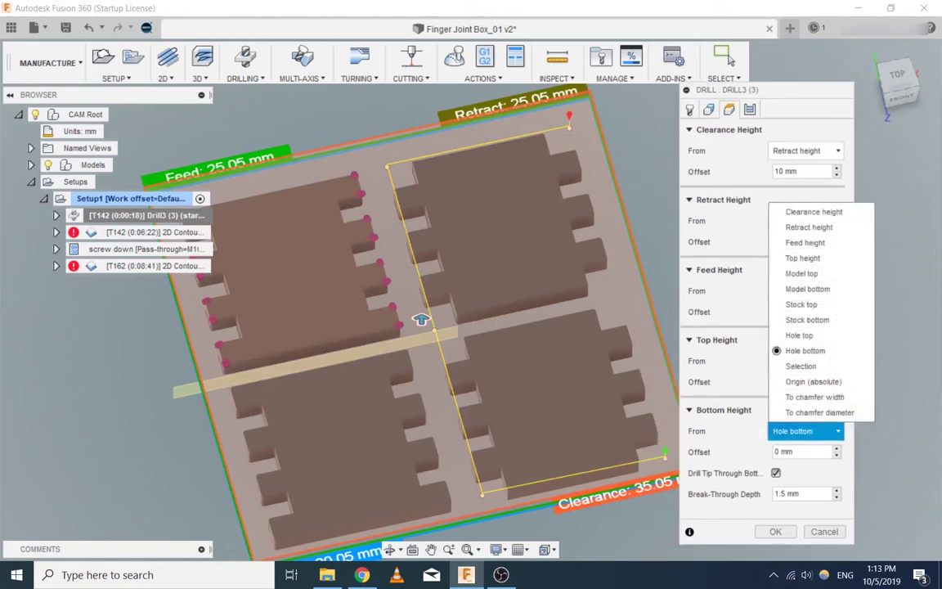
left_click(807, 320)
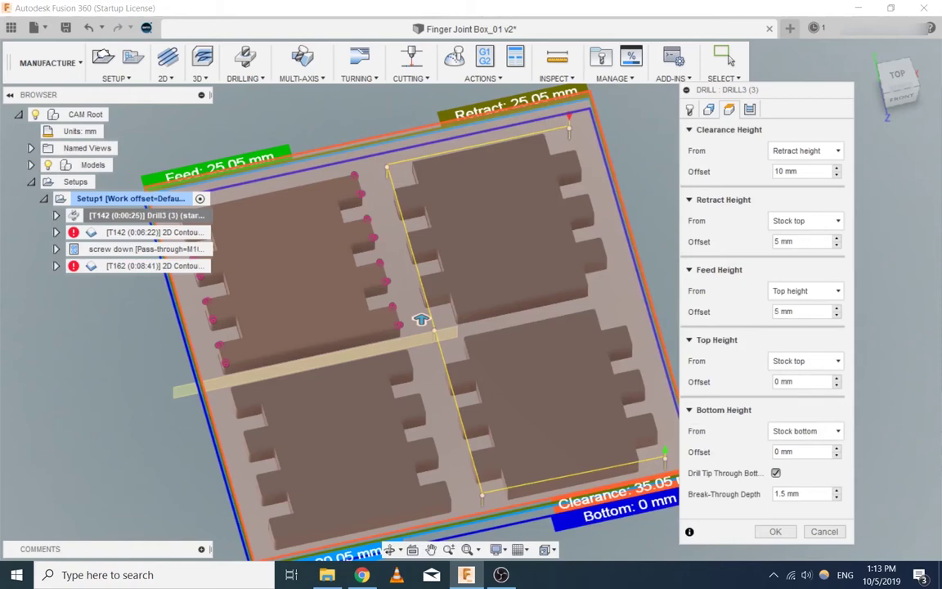
left_click(806, 431)
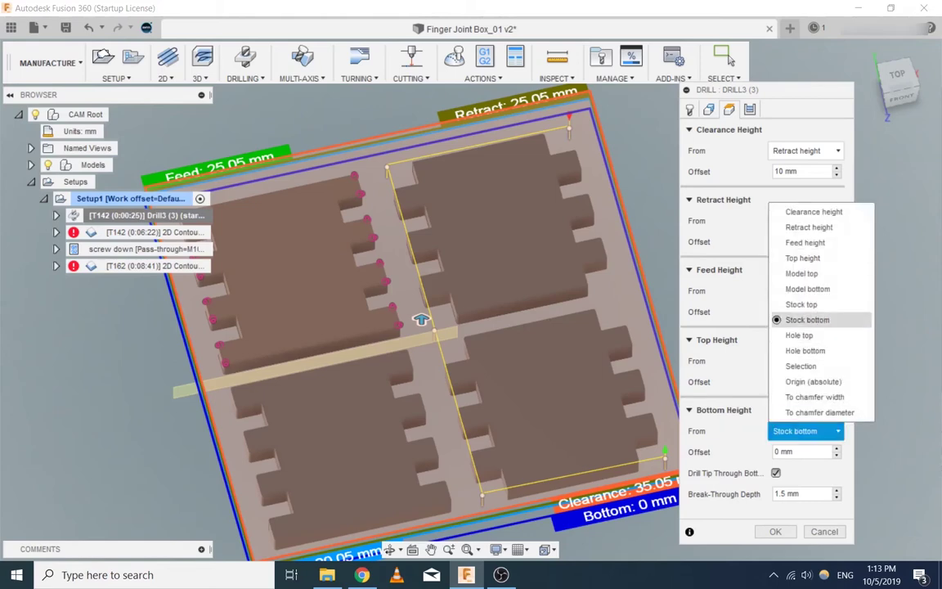
left_click(782, 351)
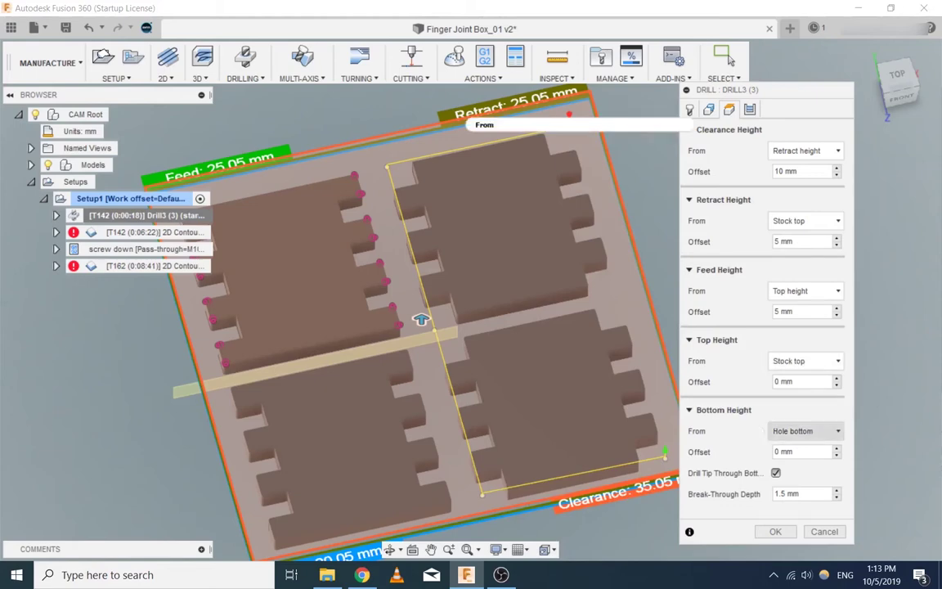
mouse_move(728, 426)
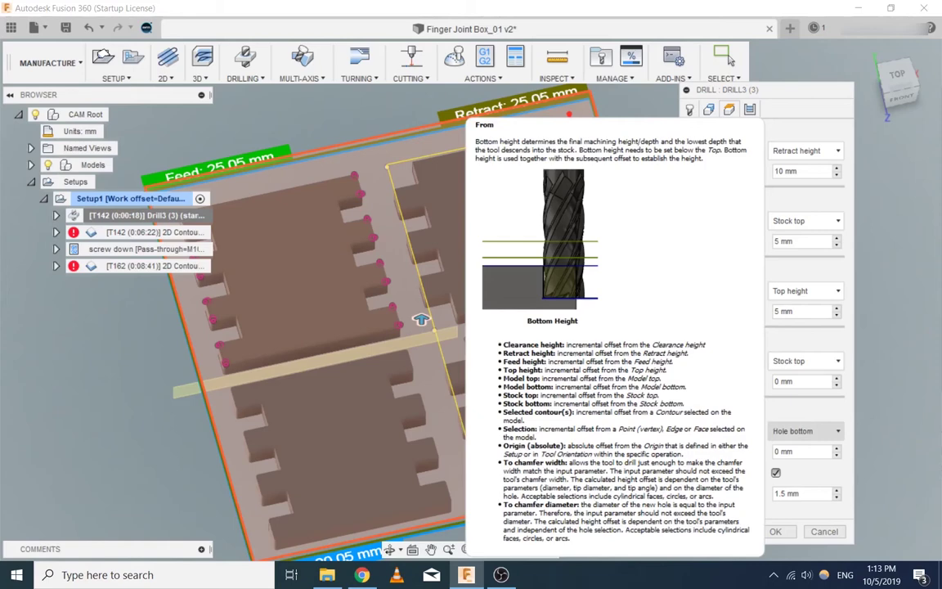
left_click(806, 431)
left_click(736, 326)
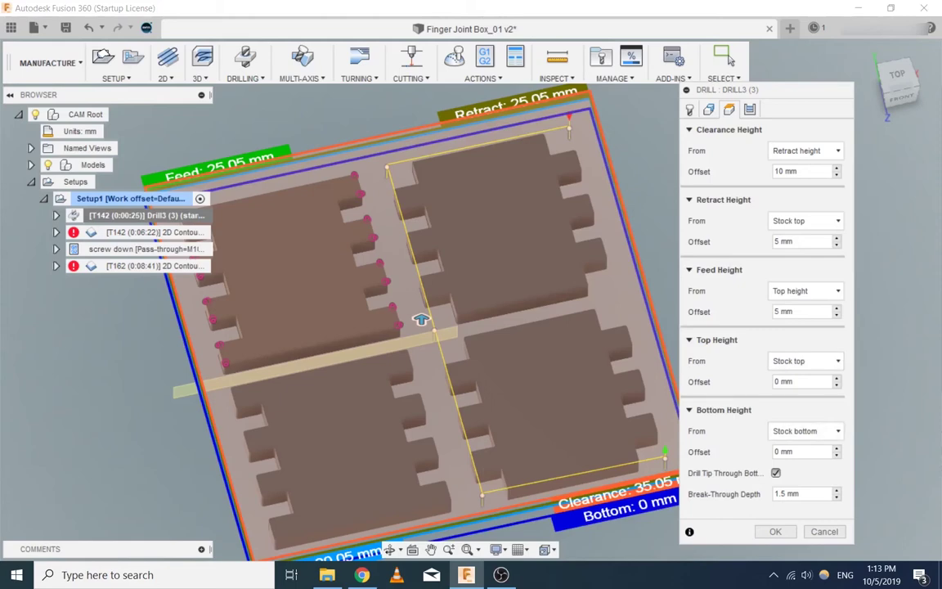
key("Return")
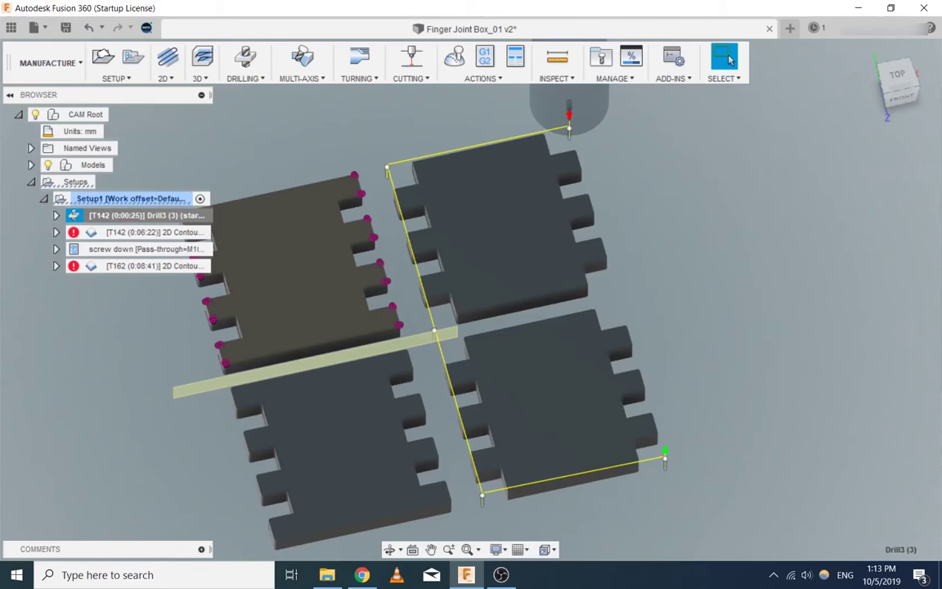
middle_click_drag(491, 327, 434, 315, "shift")
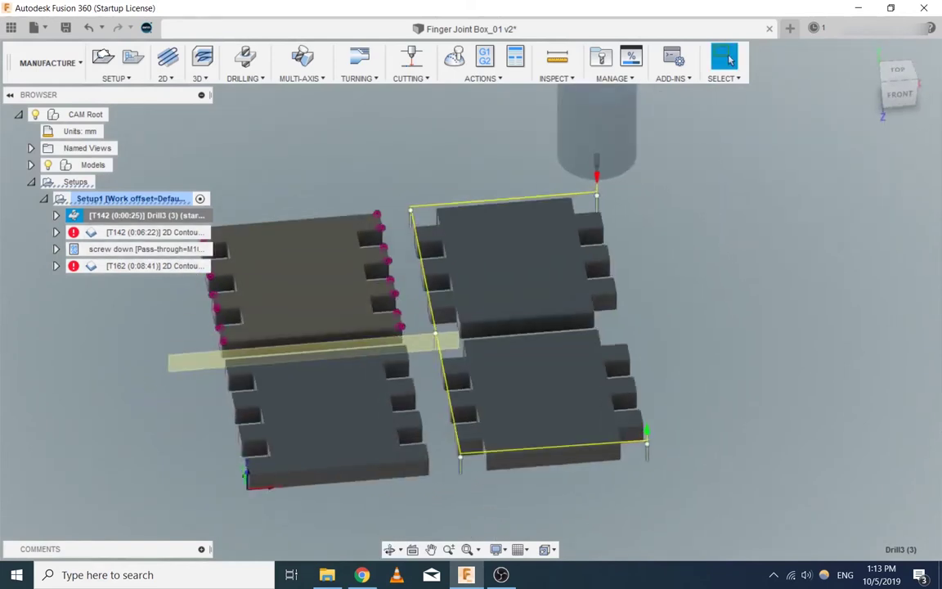
key("Escape")
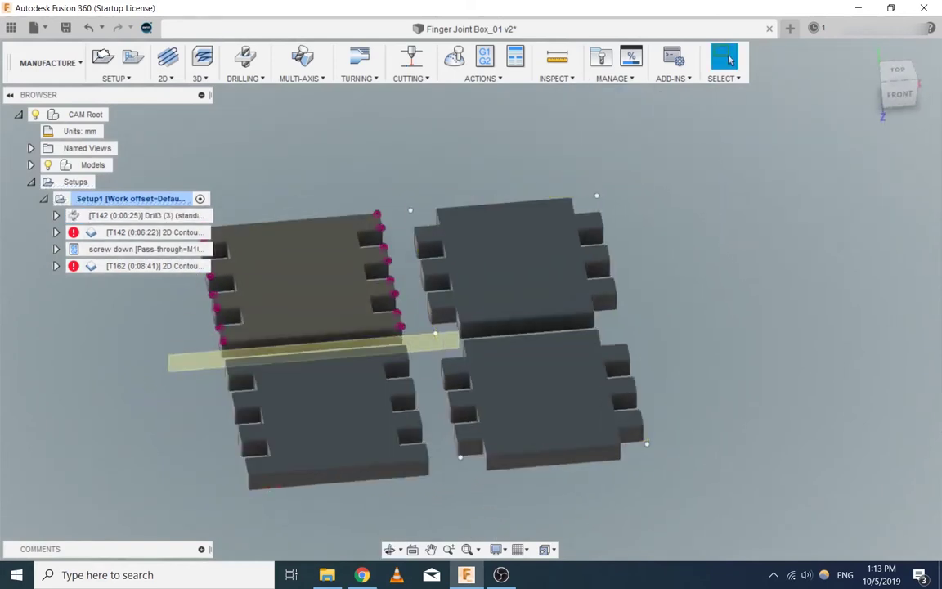
Step: Regenerate the outdated toolpaths in Setup1 with all operations from the drill to the T162 2D contour selected
right_click(158, 266)
left_click(149, 266)
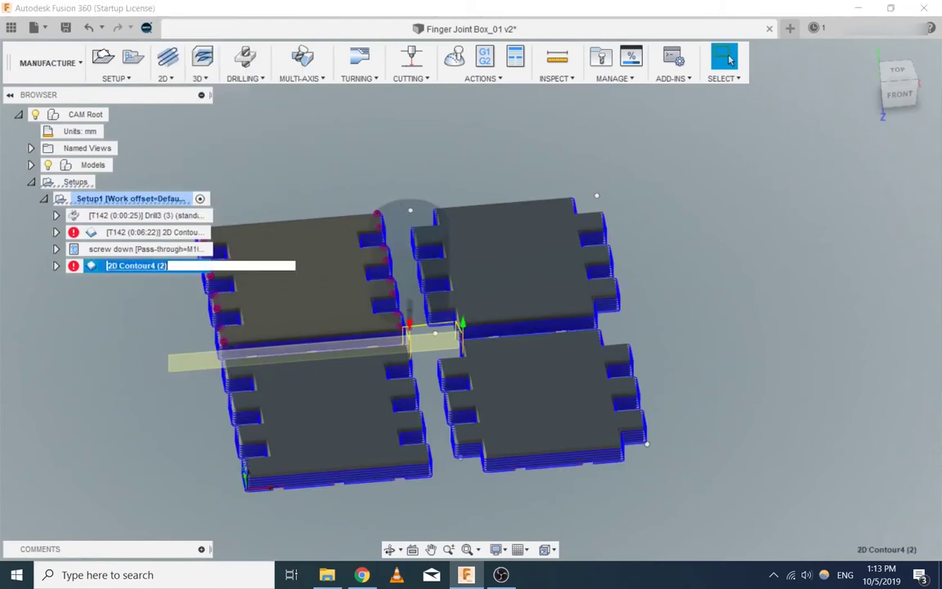
key("Escape")
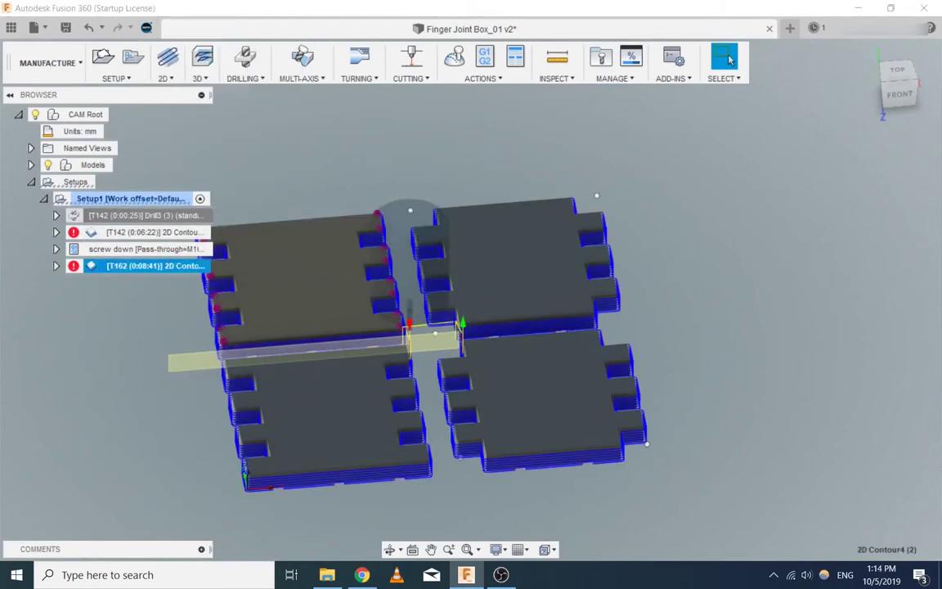
left_click(147, 216, "shift")
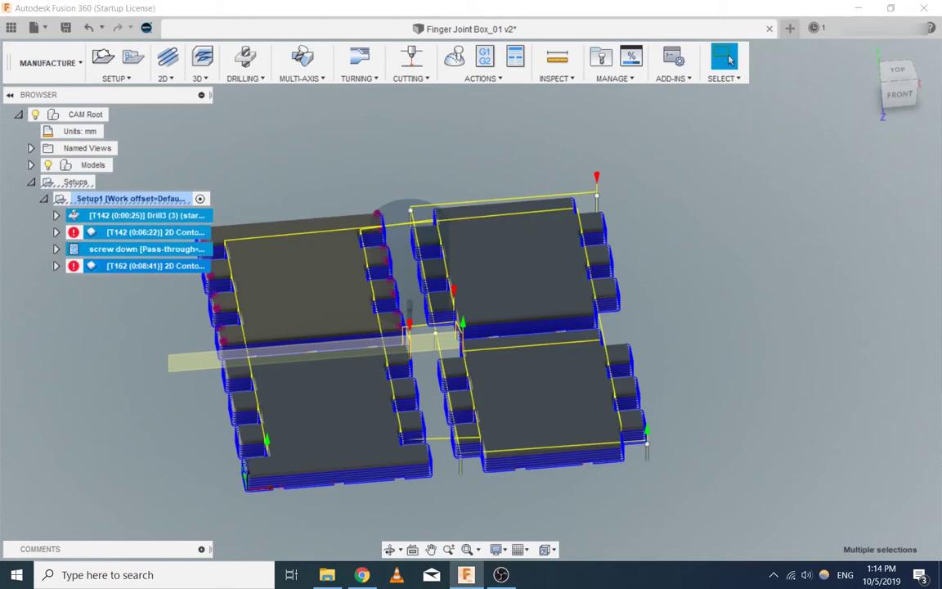
key("ctrl+g")
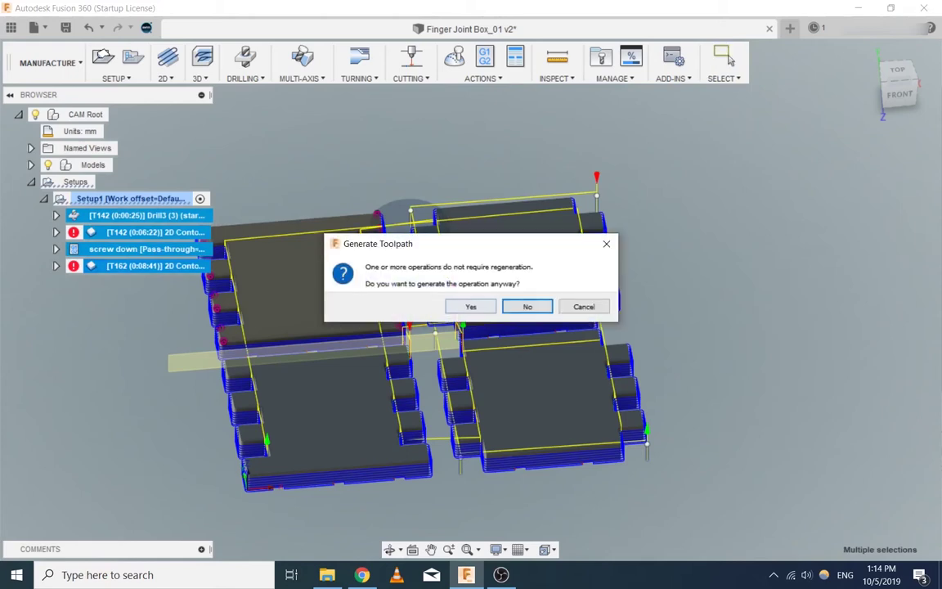
key("Return")
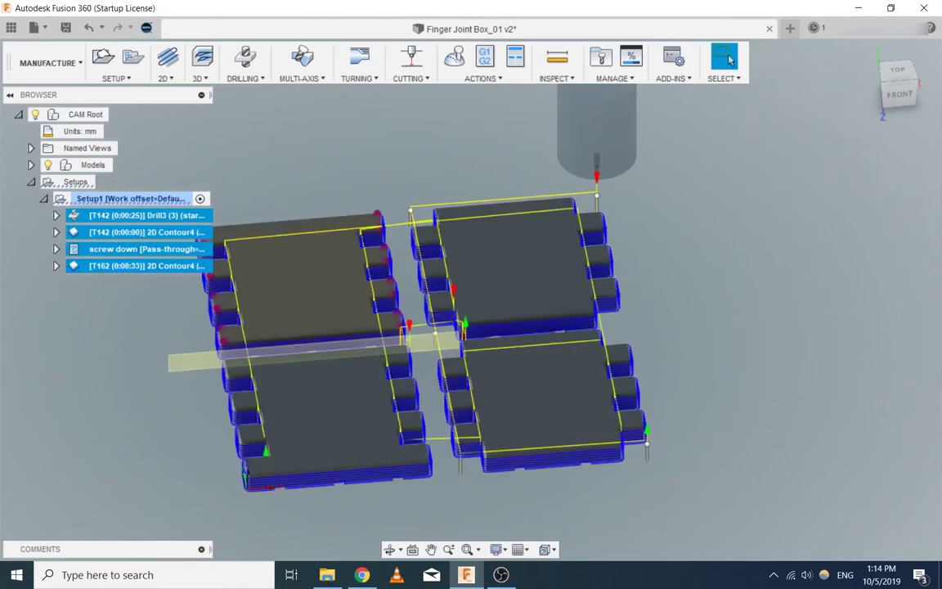
Step: Examine the regenerated contour toolpaths around the finger corners of the upper panels from the top view
left_click(898, 71)
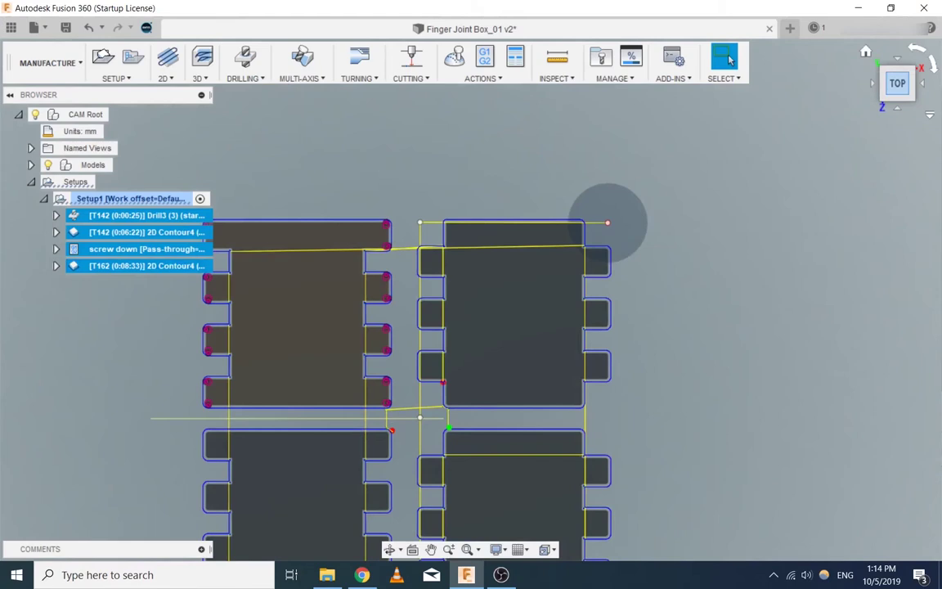
scroll(442, 245, "up", 5)
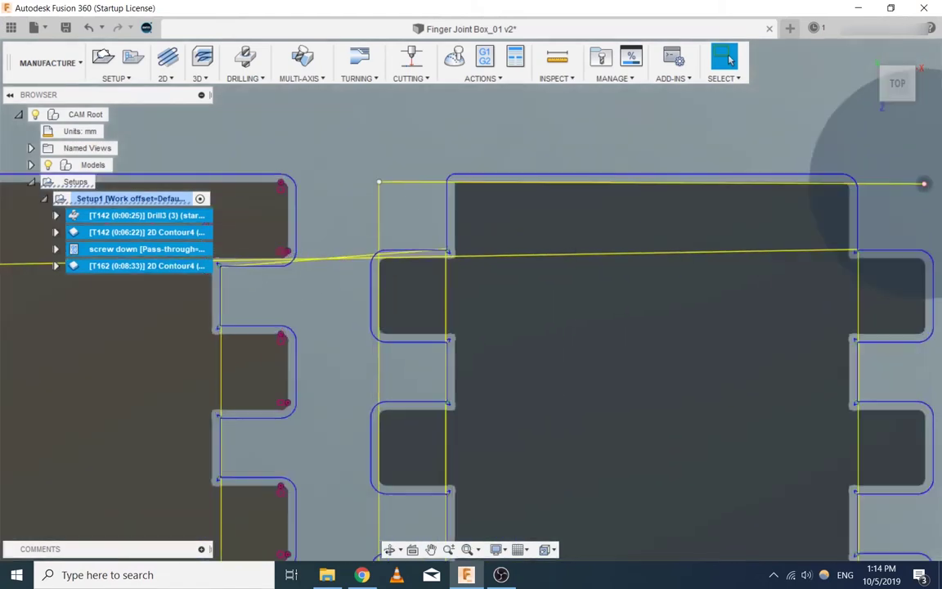
scroll(445, 260, "up", 3)
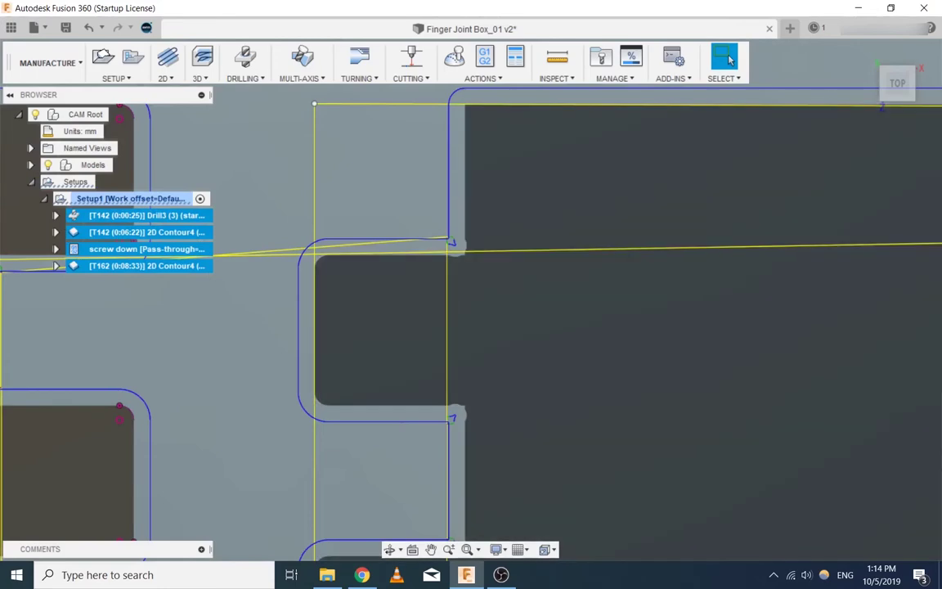
Step: Simulate all Setup1 operations from the T142 drill to the T162 2D contour and play the simulation
scroll(316, 266, "down", 5)
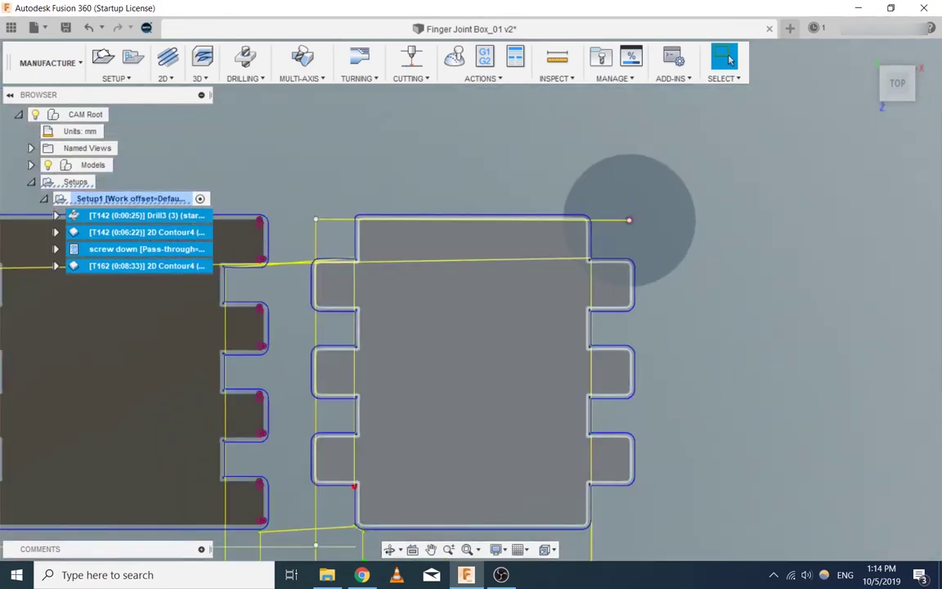
scroll(539, 329, "down", 4)
key("Escape")
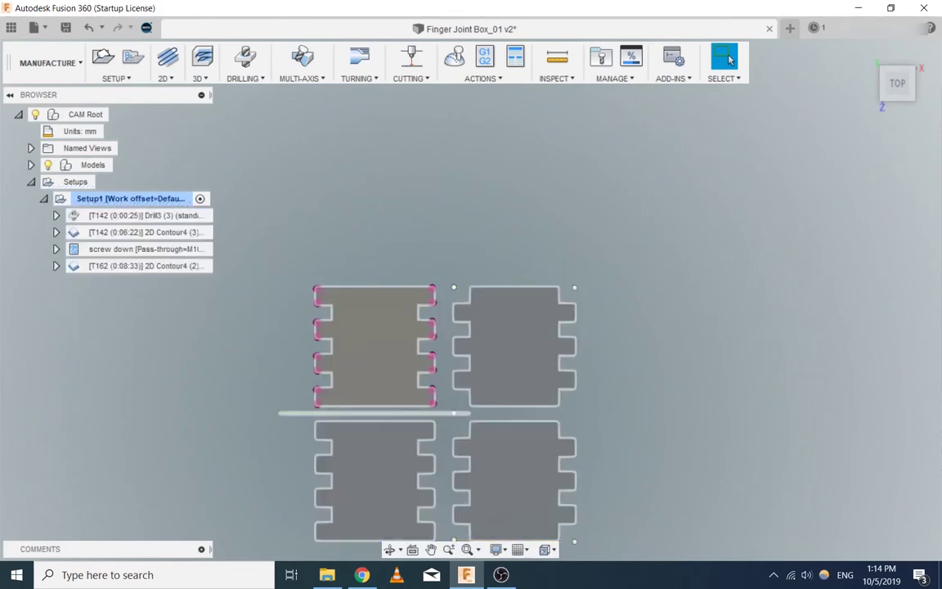
middle_click_drag(458, 368, 458, 290, "shift")
middle_click_drag(417, 334, 458, 259)
scroll(454, 265, "up", 3)
scroll(458, 266, "down", 1)
left_click(147, 215)
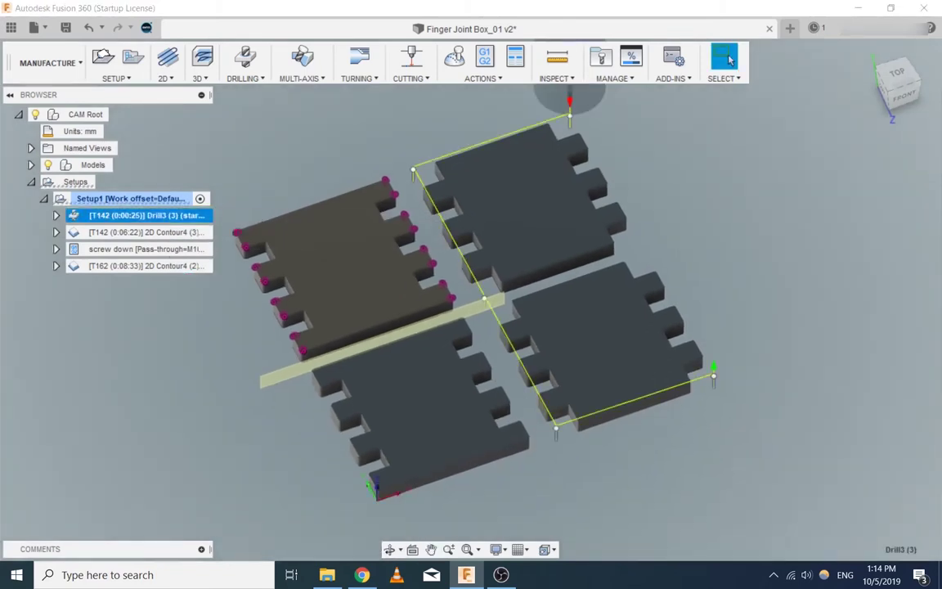
left_click(139, 266, "shift")
right_click(139, 266)
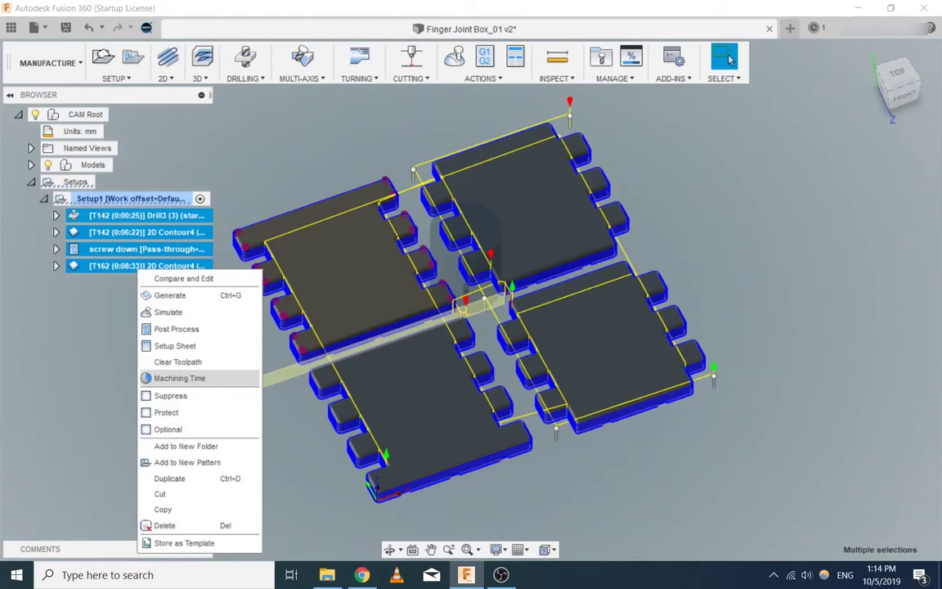
left_click(169, 312)
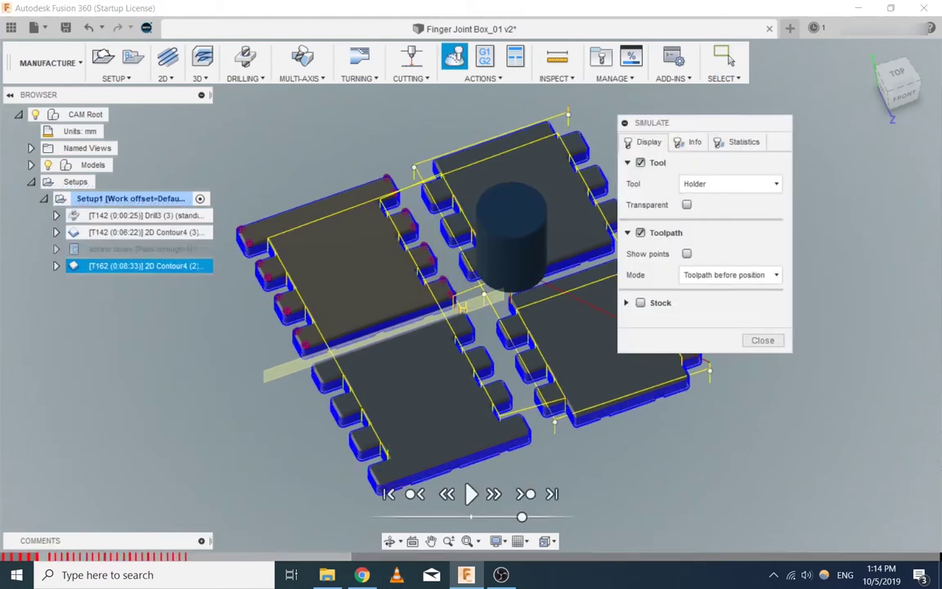
left_click(471, 494)
Step: Examine the simulated tool and cutting passes around the panels from a low front view, closing the simulation and clearing the operation selection
left_click_drag(681, 123, 839, 111)
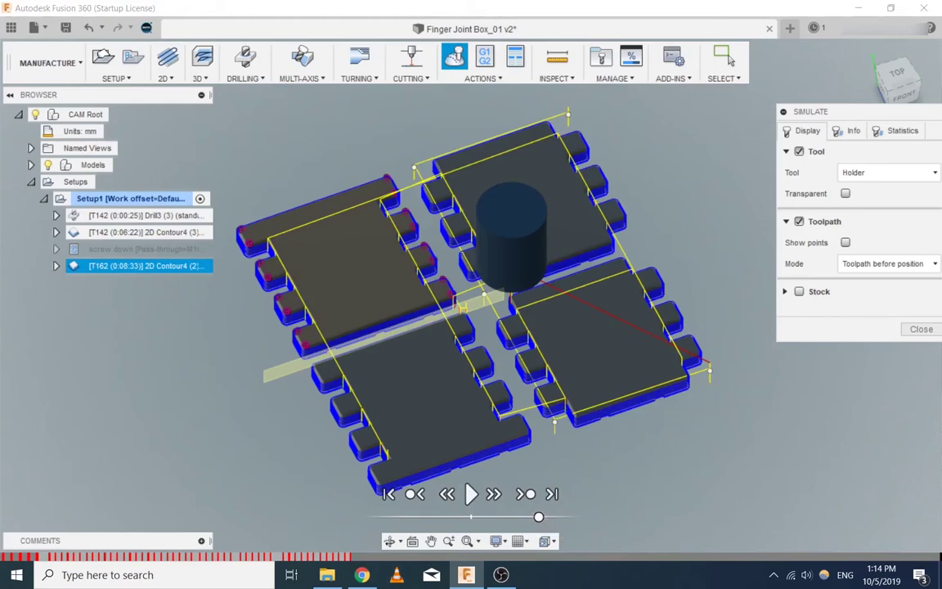
scroll(673, 330, "down", 1)
scroll(691, 360, "up", 5)
middle_click_drag(703, 360, 689, 260, "shift")
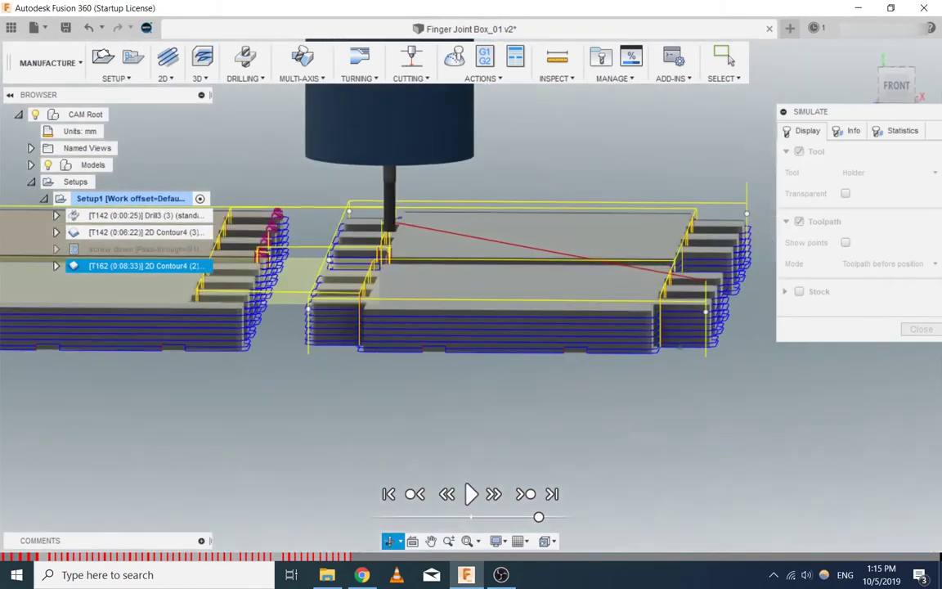
scroll(669, 330, "down", 3)
middle_click_drag(669, 330, 732, 378, "shift")
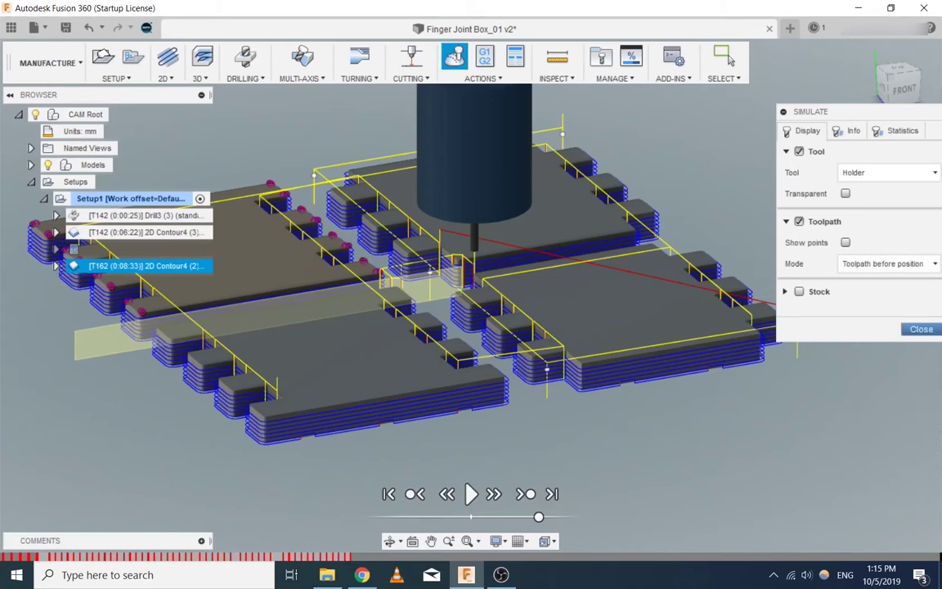
left_click(921, 329)
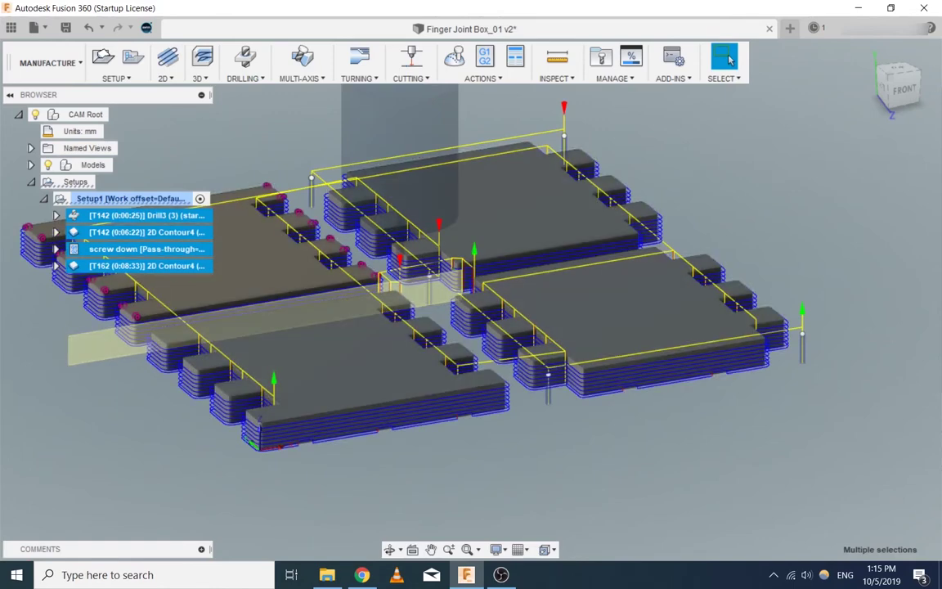
middle_click_drag(491, 327, 510, 345)
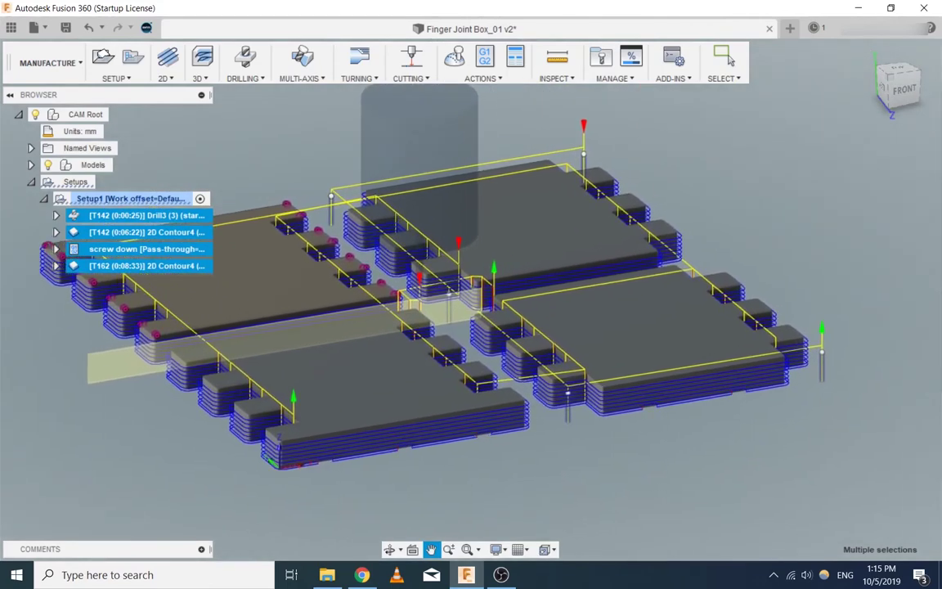
left_click(727, 58)
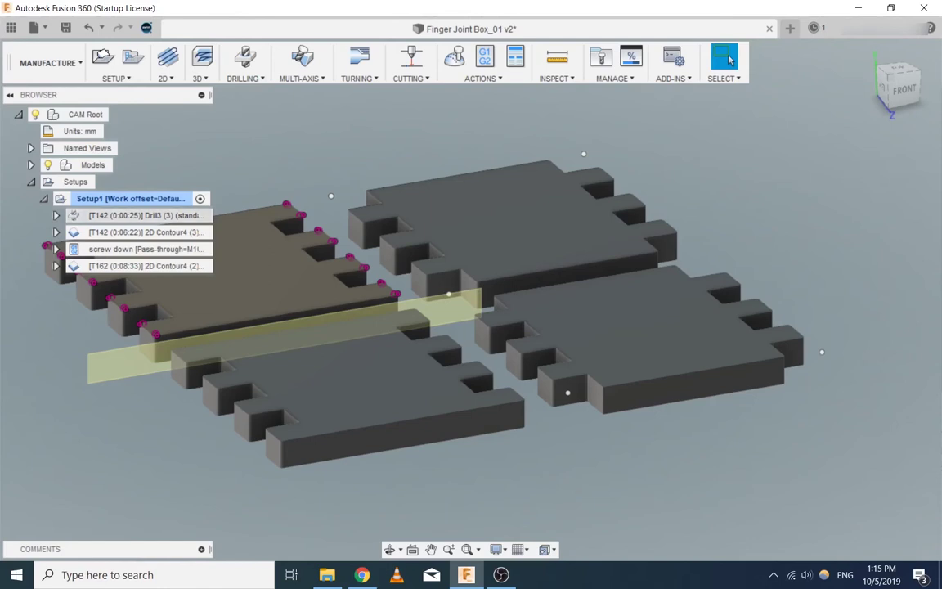
Step: Start post processing Setup1 and set the date in the program comment to 2019-10-05
right_click(100, 199)
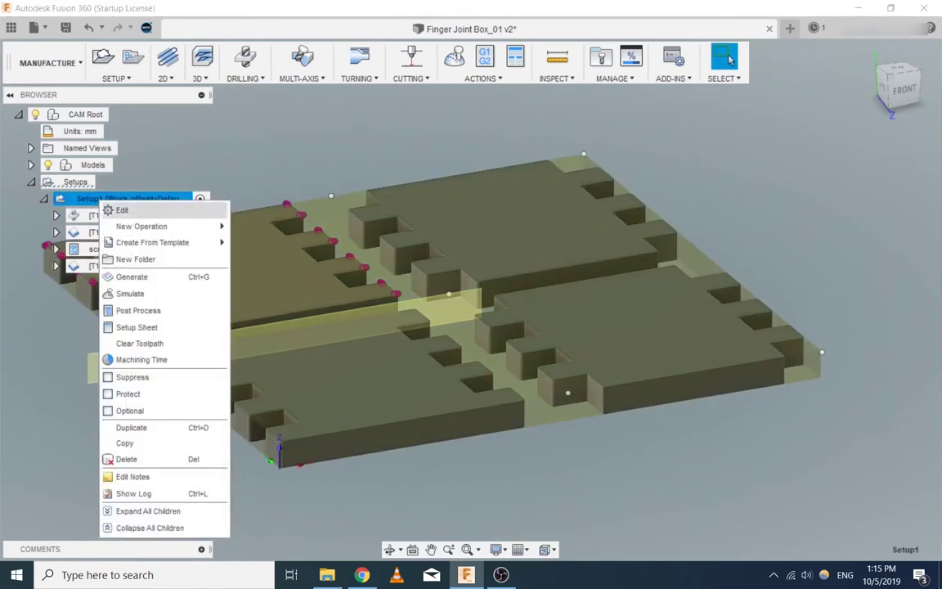
left_click(138, 310)
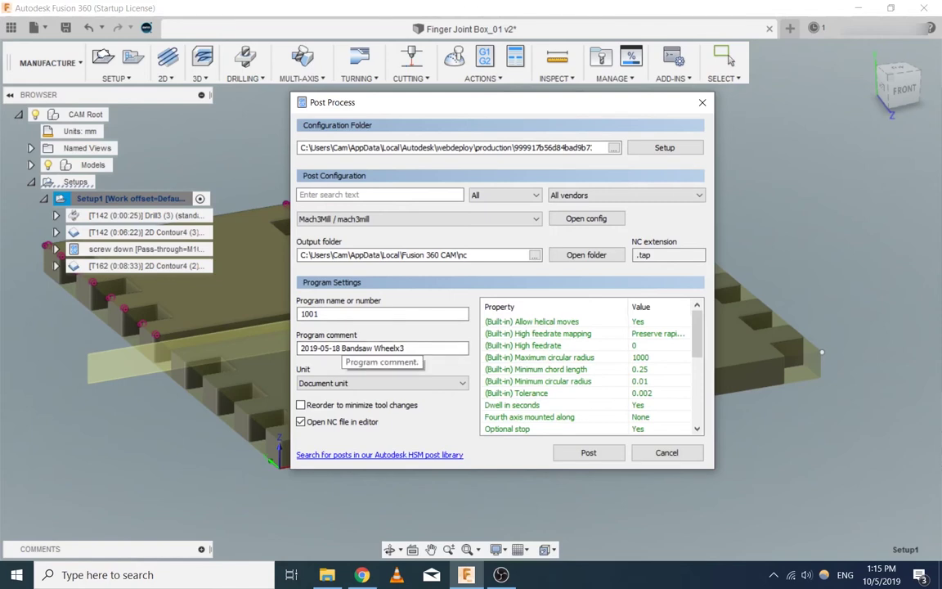
left_click(330, 348)
key("BackSpace")
key("BackSpace")
type("10")
key("Right")
key("BackSpace")
key("BackSpace")
type("05")
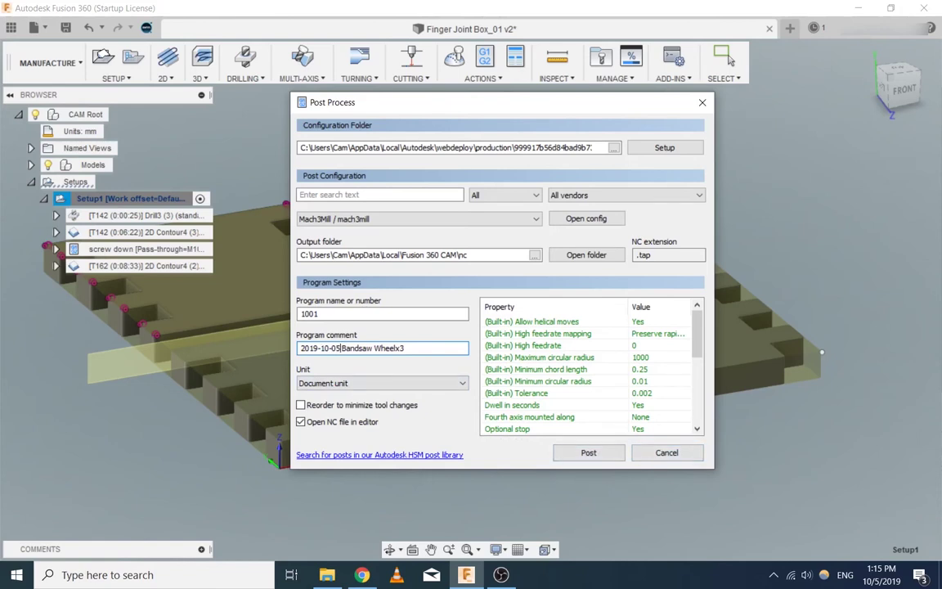
Step: Complete the program comment as "2019-10-05 Finger Joint Box v1" and copy the same text into the program name
key("ctrl+shift+Left")
key("ctrl+shift+Left")
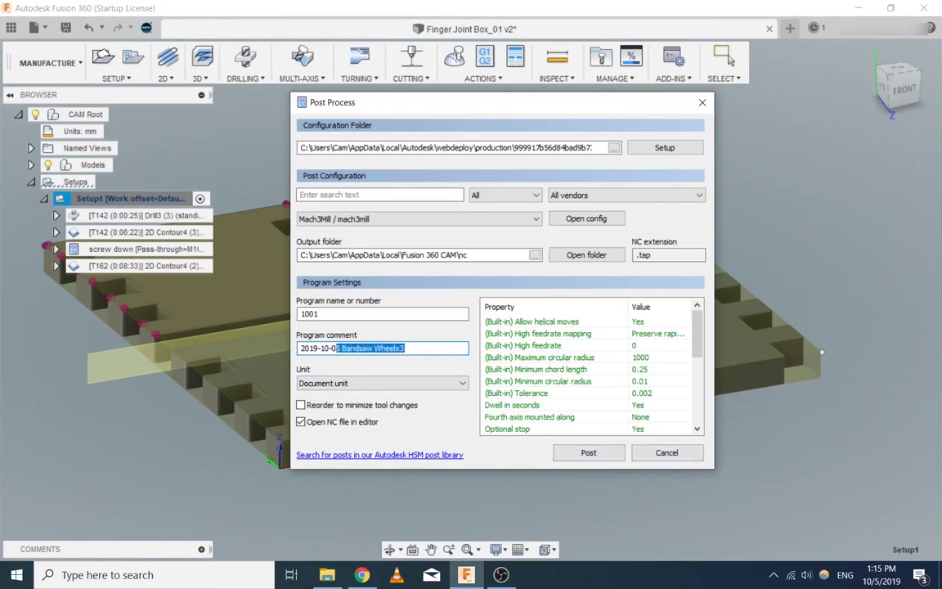
type("F")
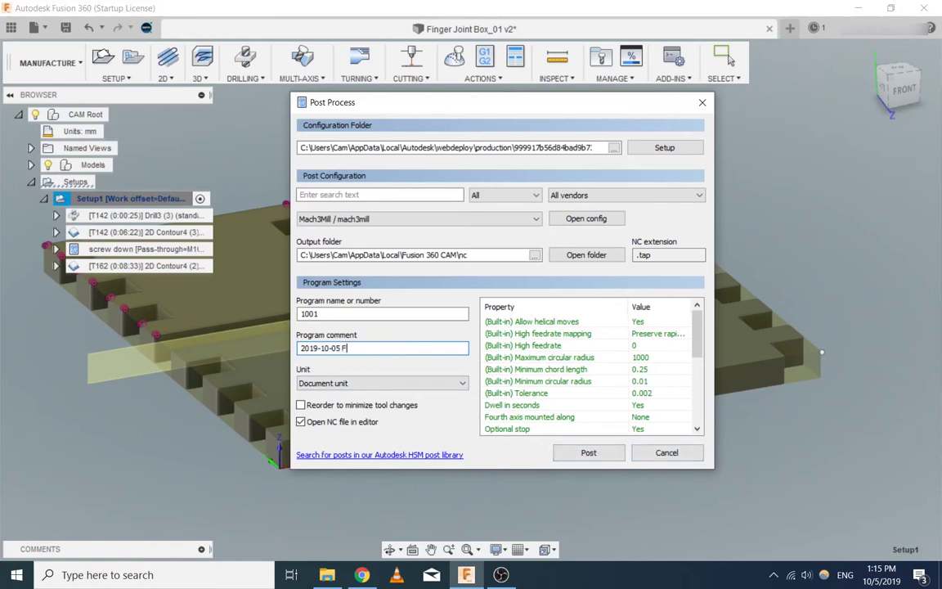
type("inger Joint Box v1")
key("ctrl+a")
key("ctrl+c")
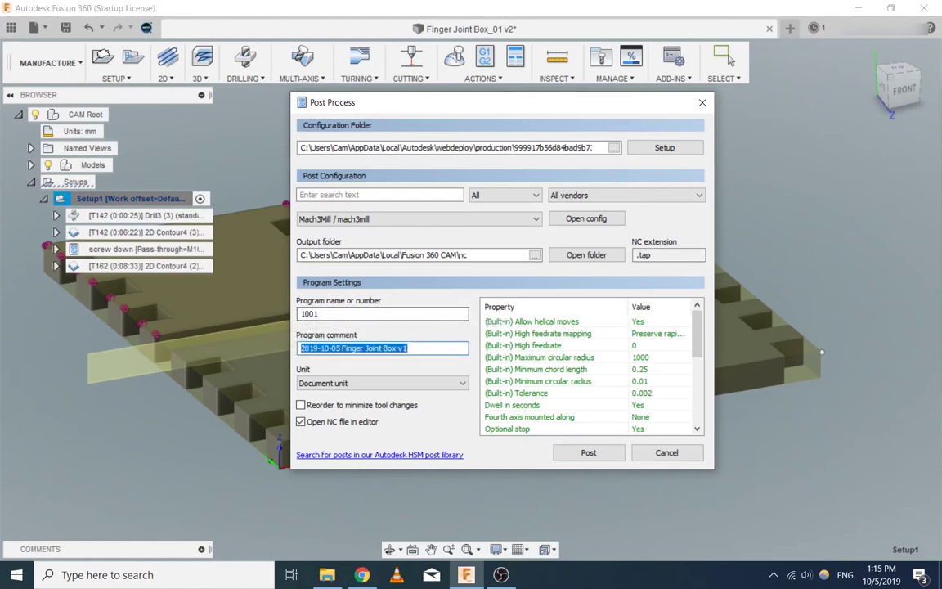
key("shift+Tab")
key("ctrl+v")
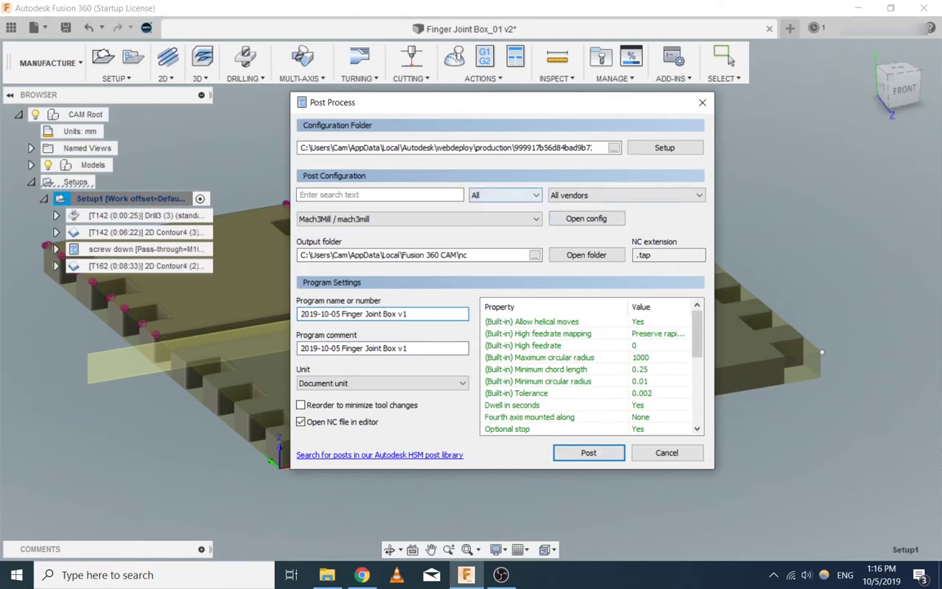
Step: Post the program with the Mach3Mill configuration, save it as 2019-10-05 Finger Joint Box v1.tap on the Desktop, and decline the editor update
left_click(514, 219)
left_click(513, 219)
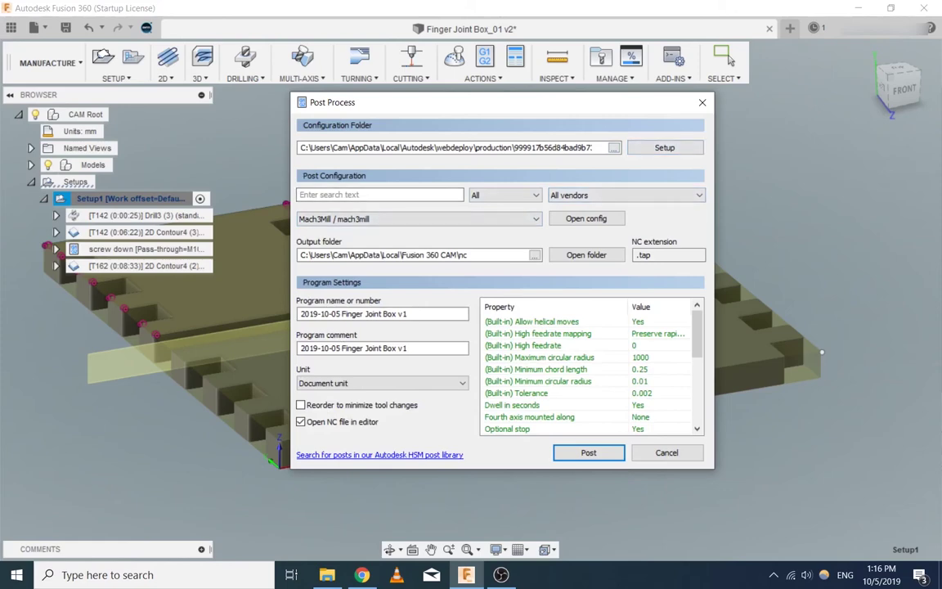
left_click(588, 453)
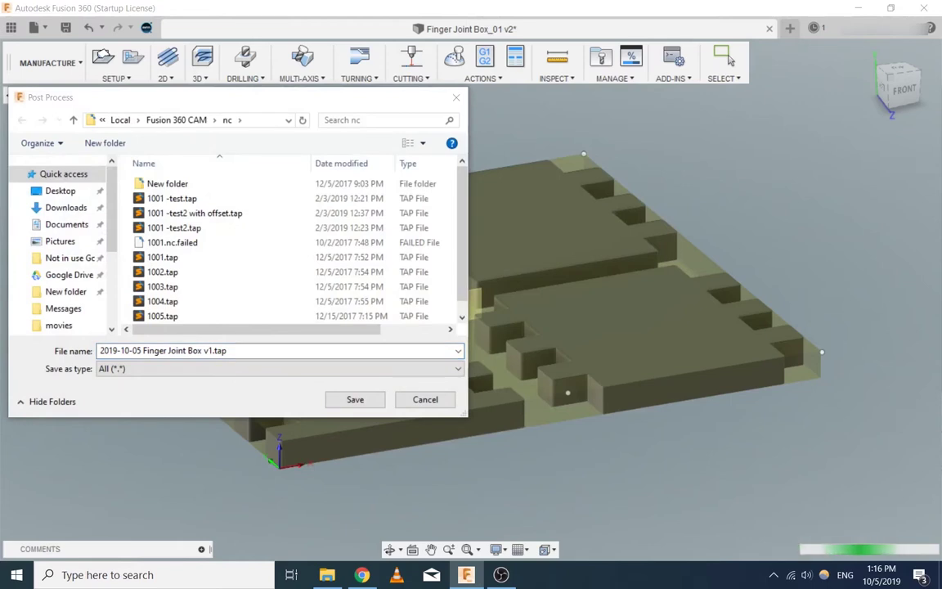
left_click(61, 191)
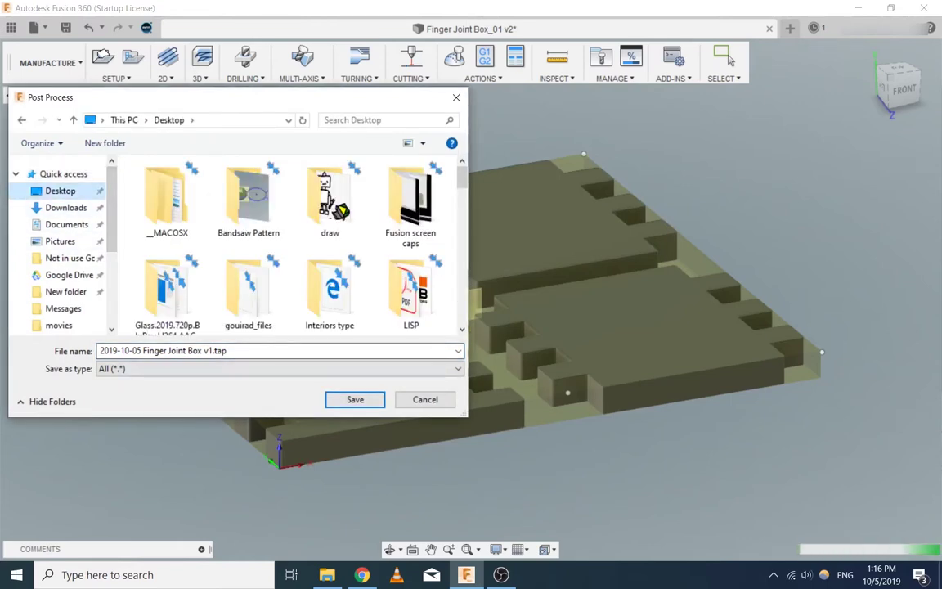
key("Return")
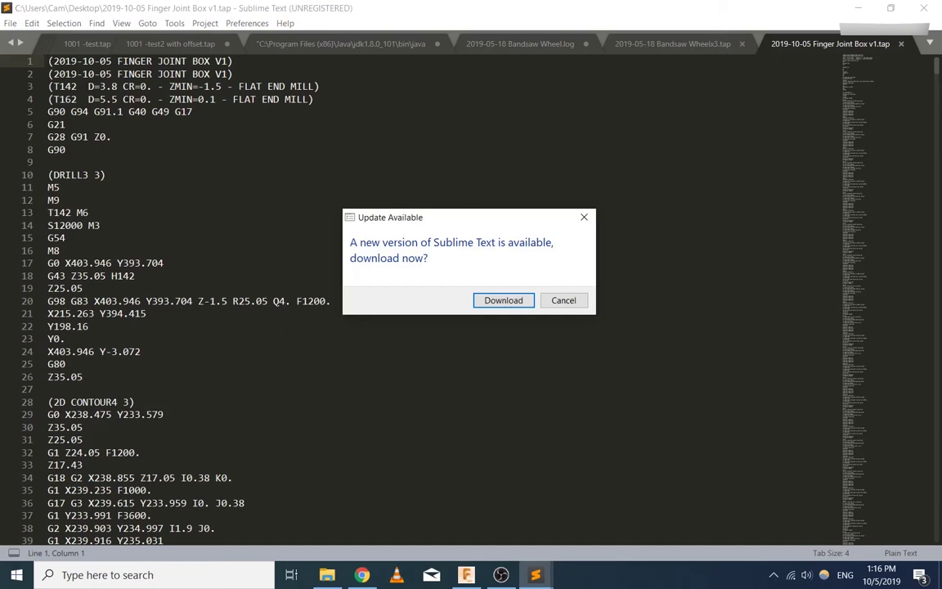
left_click(563, 300)
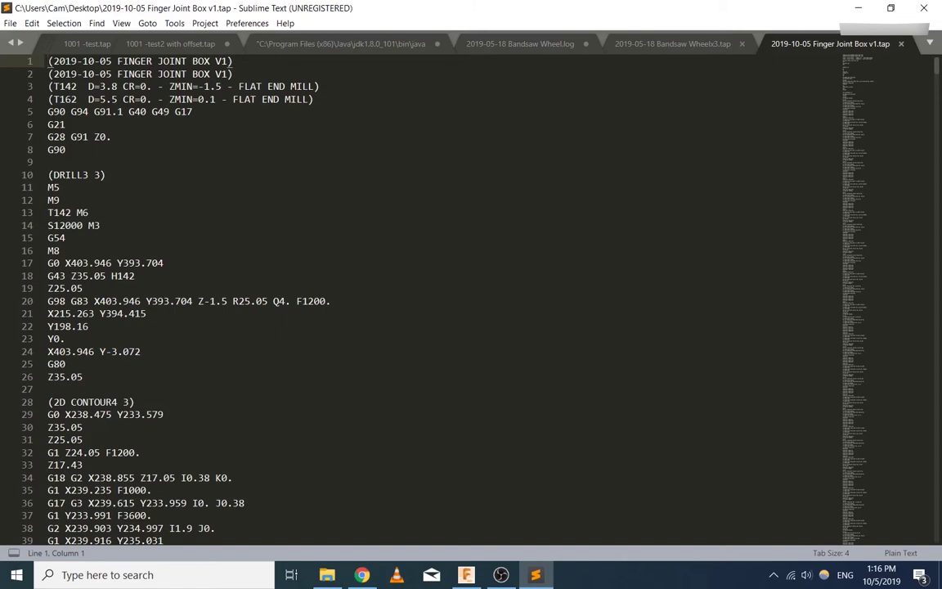
Step: Search the posted code in Sublime Text for G43 and delete the line "G43 Z35.05 H142" from the DRILL3 section
key("ctrl+f")
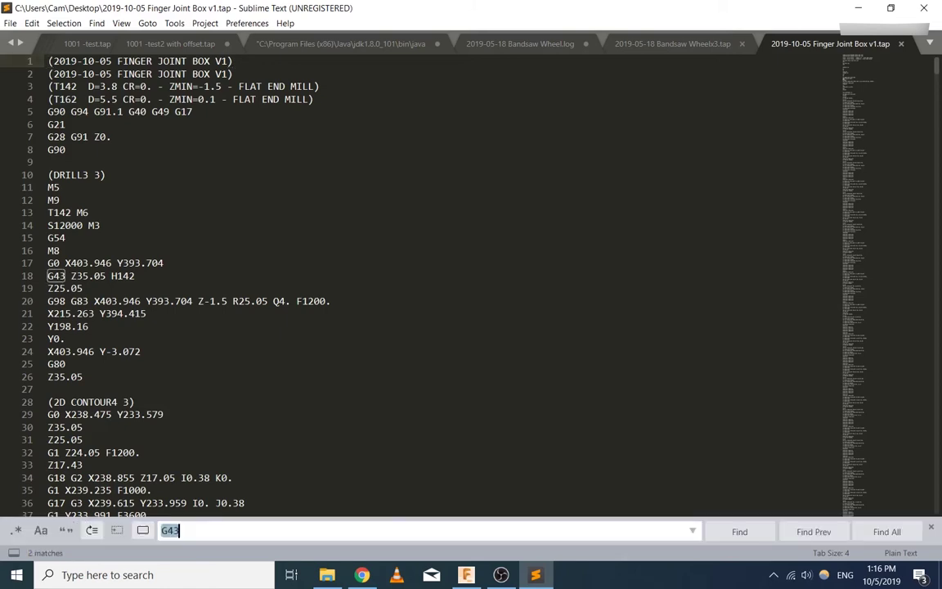
left_click(97, 23)
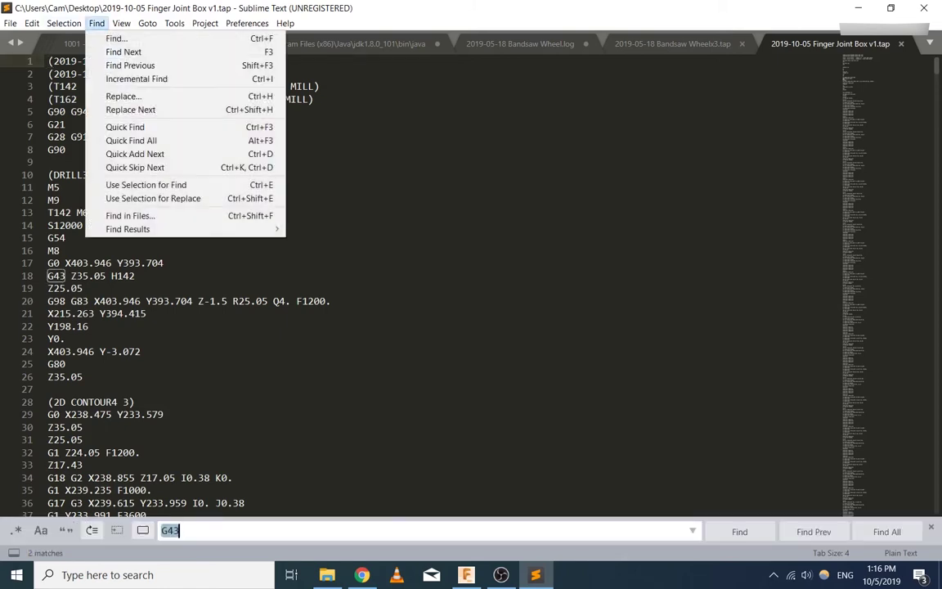
left_click(48, 162)
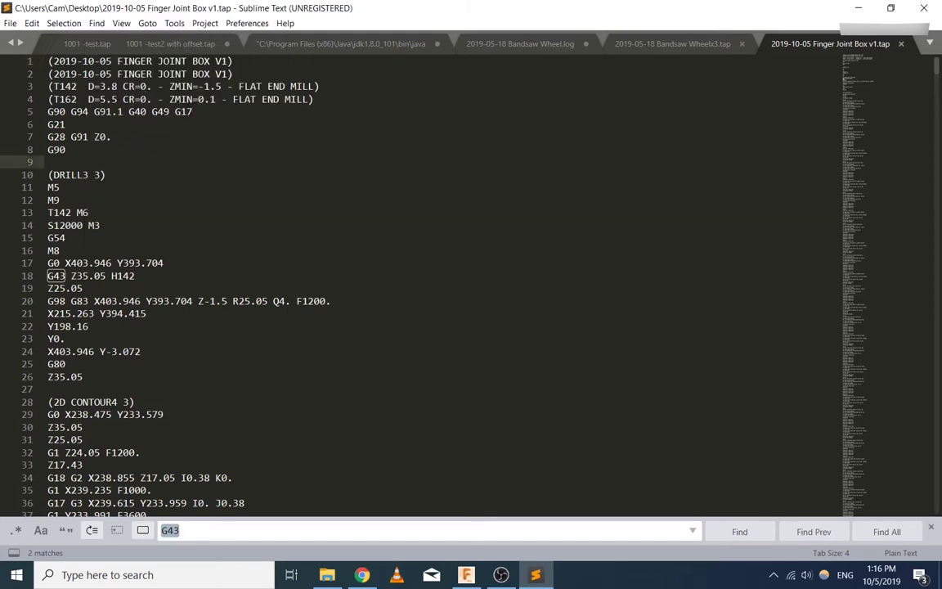
left_click_drag(135, 277, 48, 276)
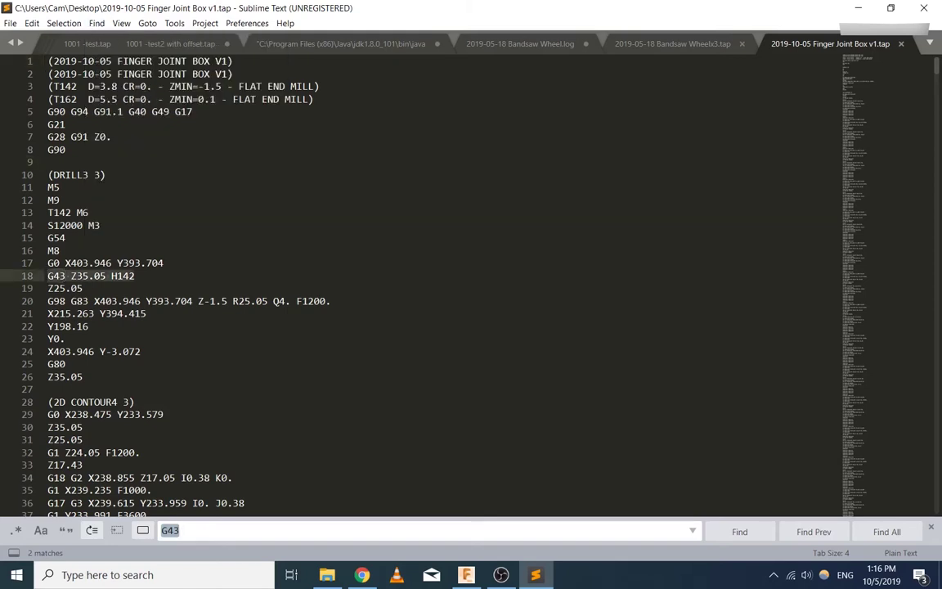
key("shift+End")
key("Delete")
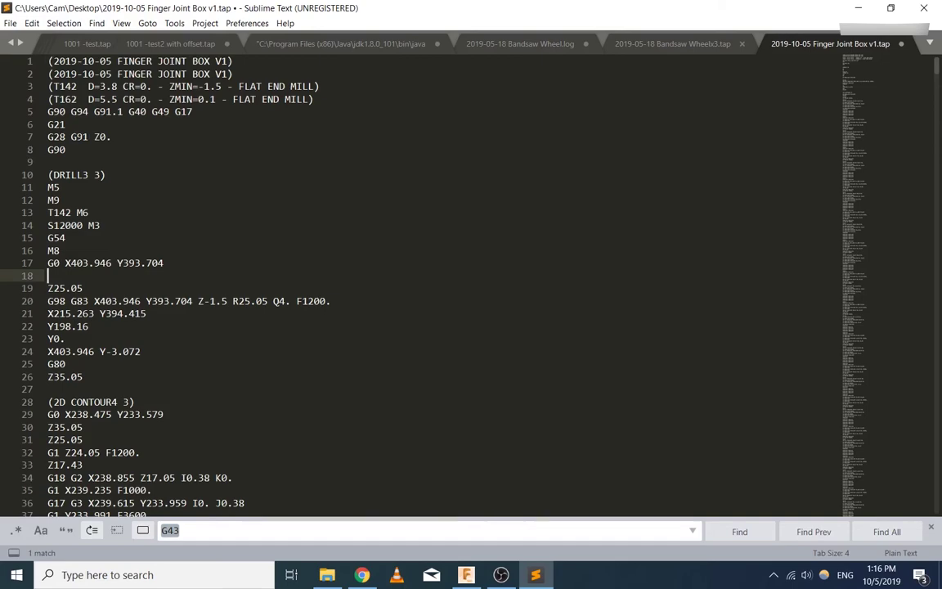
key("BackSpace")
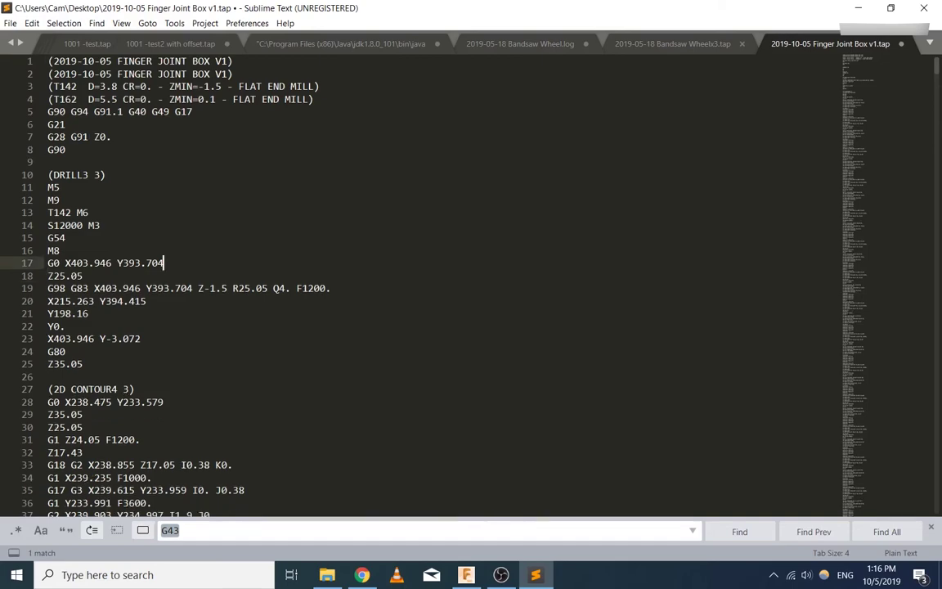
Step: Find the next G43, delete the line "G43 Z35.05 H162" from the second 2D CONTOUR4 section, and search for further G43 codes
scroll(409, 286, "down", 3)
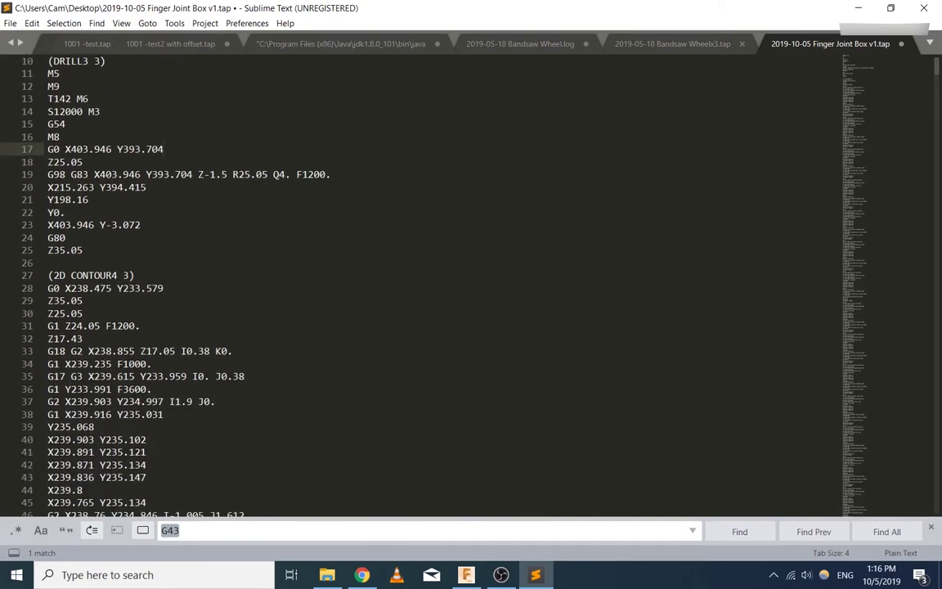
scroll(409, 286, "down", 5)
scroll(409, 286, "down", 3)
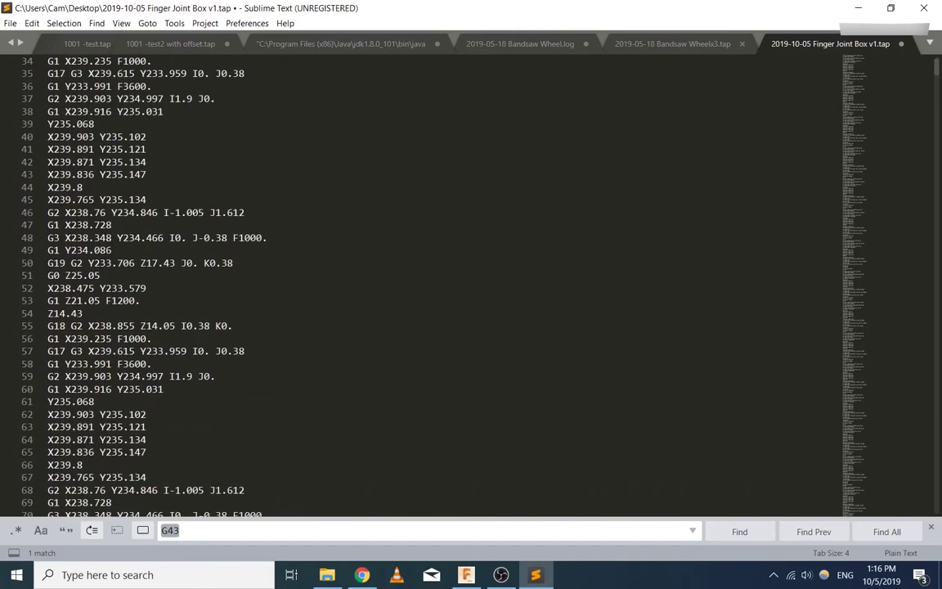
scroll(409, 287, "up", 7)
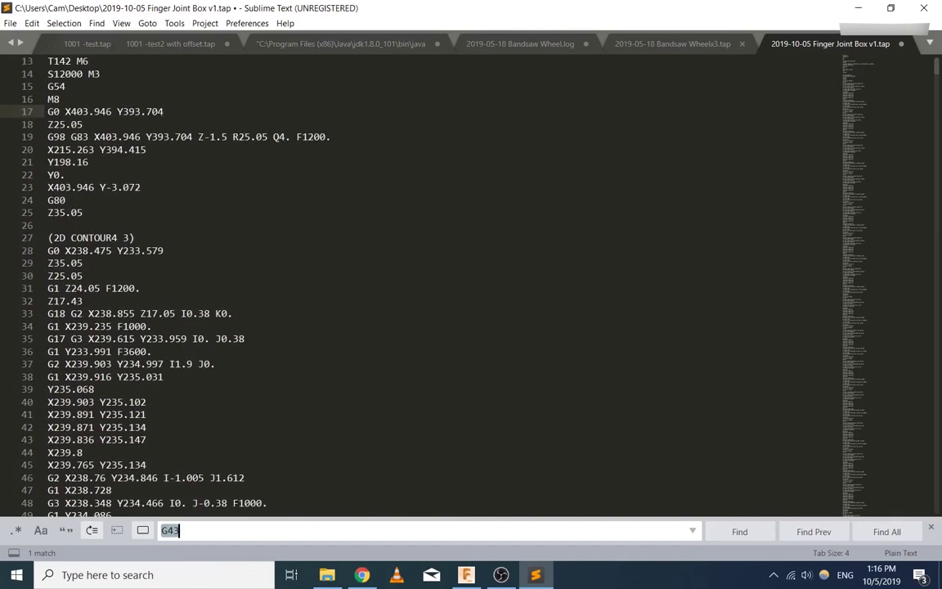
key("Return")
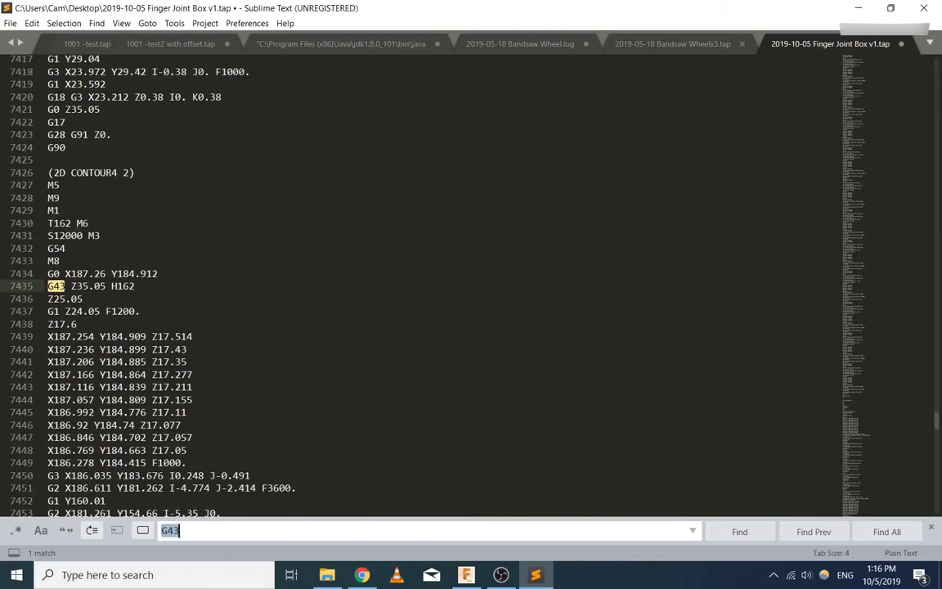
key("BackSpace")
key("BackSpace")
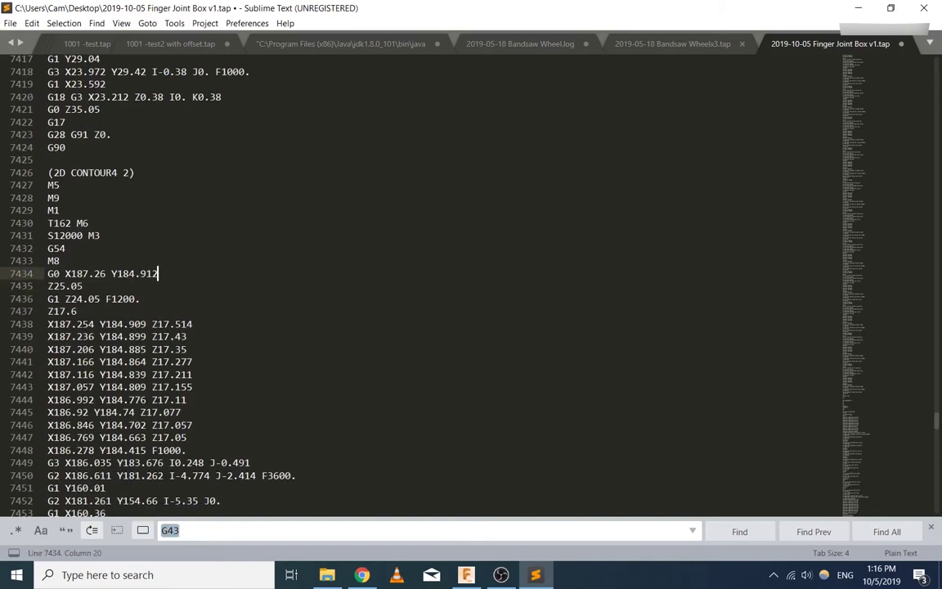
key("F3")
left_click(180, 530)
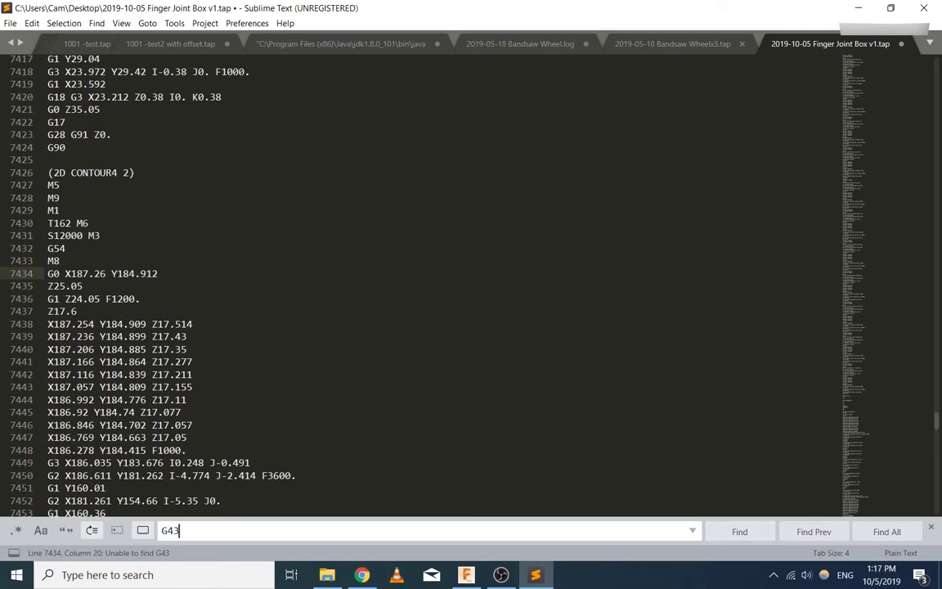
Step: Review the edited G-code from the second 2D CONTOUR4 section back up to the program header at the start of the file
scroll(393, 282, "up", 11)
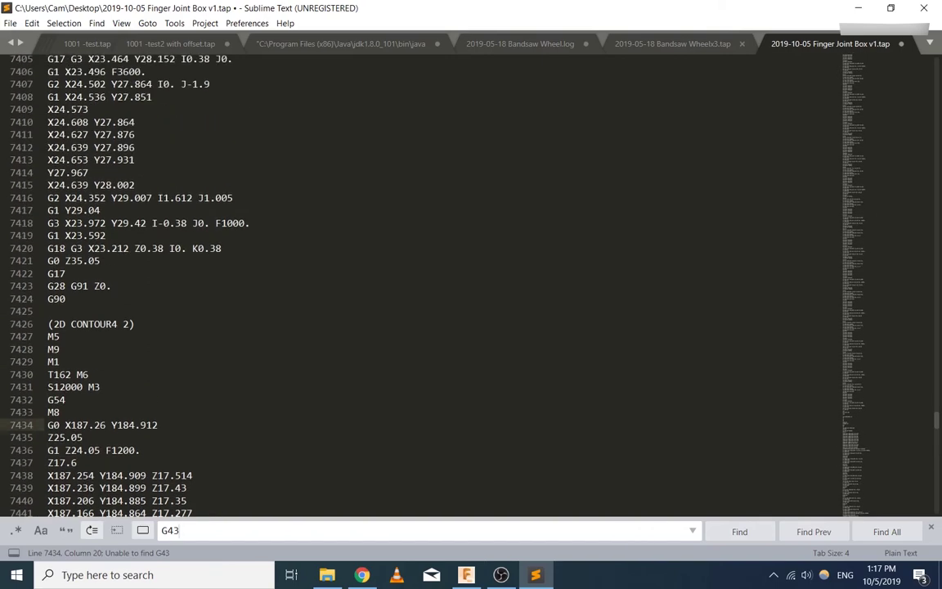
scroll(393, 283, "up", 19)
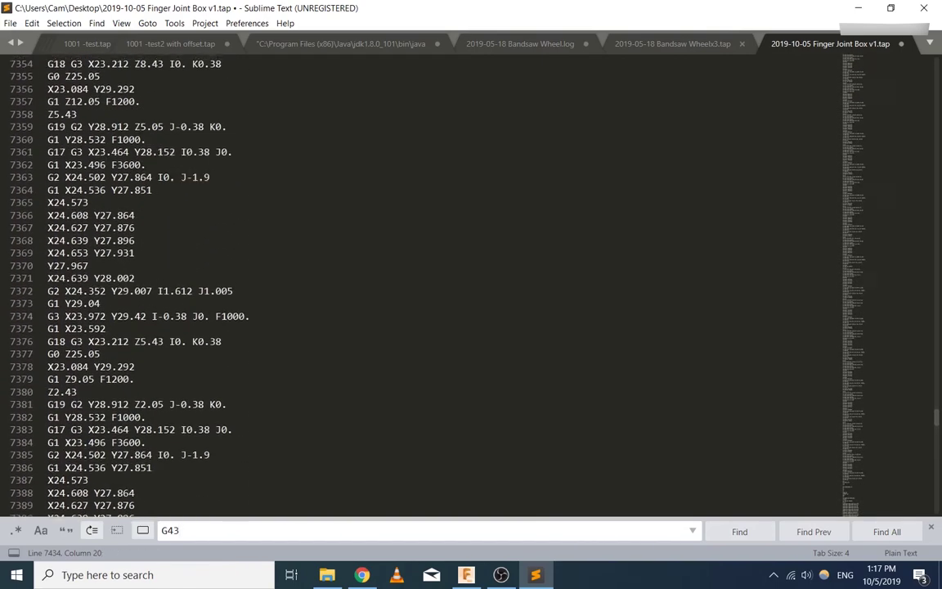
scroll(393, 282, "up", 20)
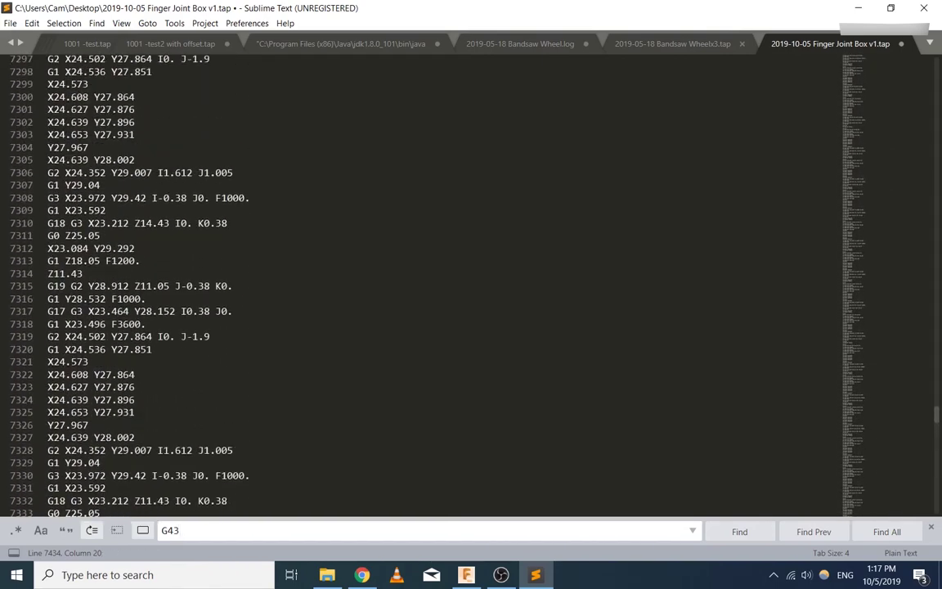
scroll(392, 282, "up", 20)
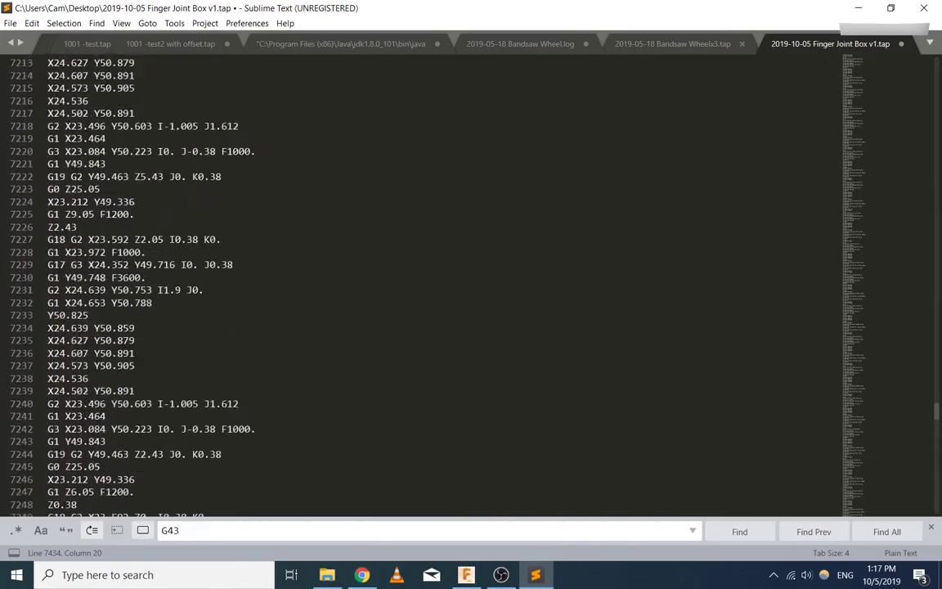
scroll(392, 282, "up", 20)
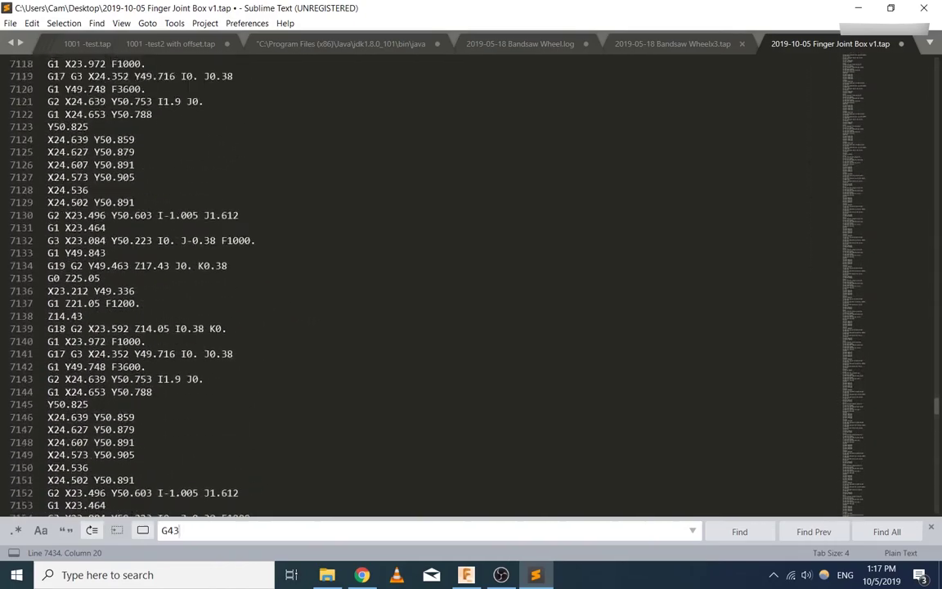
left_click_drag(937, 403, 937, 209)
scroll(393, 282, "up", 20)
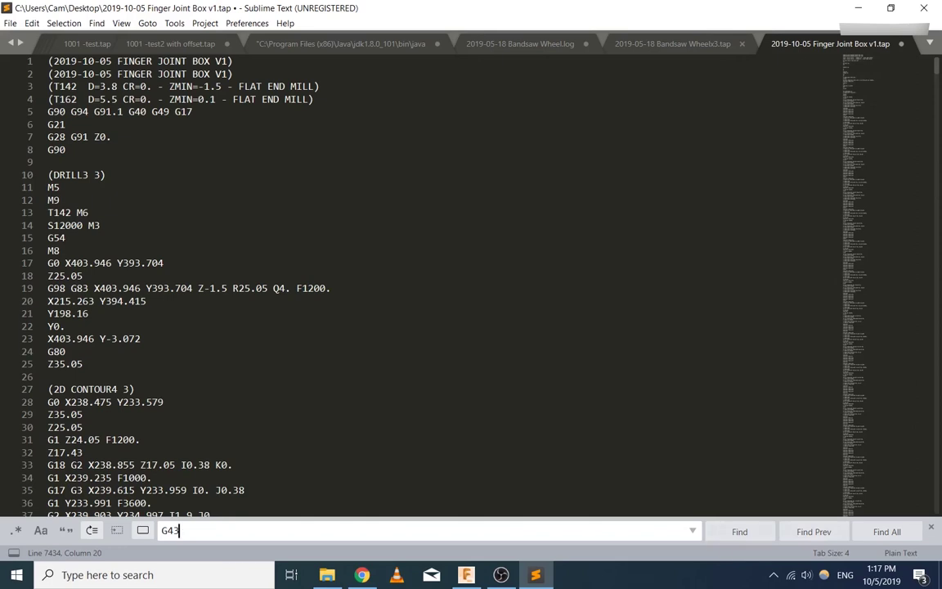
Step: Save the edited 2019-10-05 Finger Joint Box v1.tap, close the file, and shrink the editor out of full-screen size
left_click(10, 23)
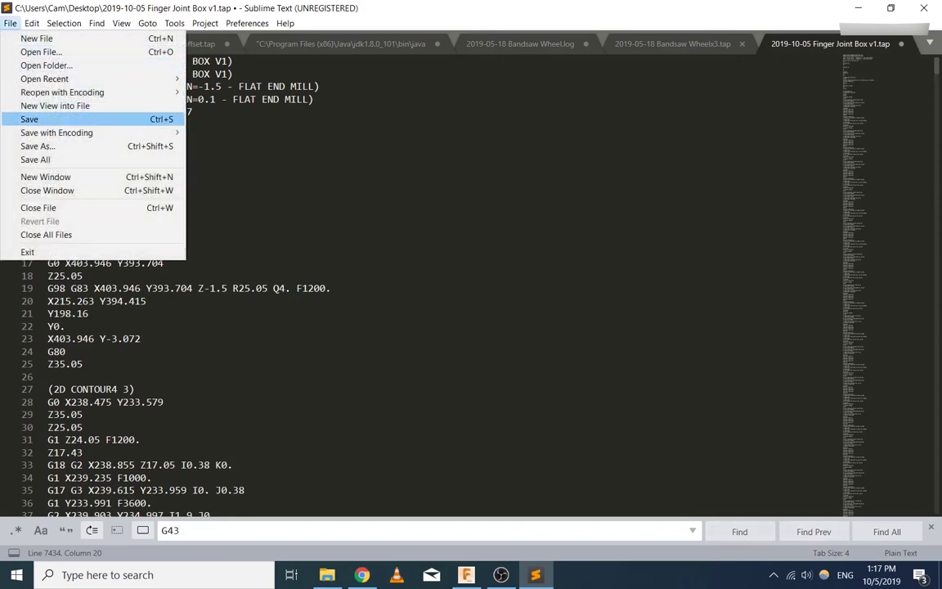
left_click(29, 119)
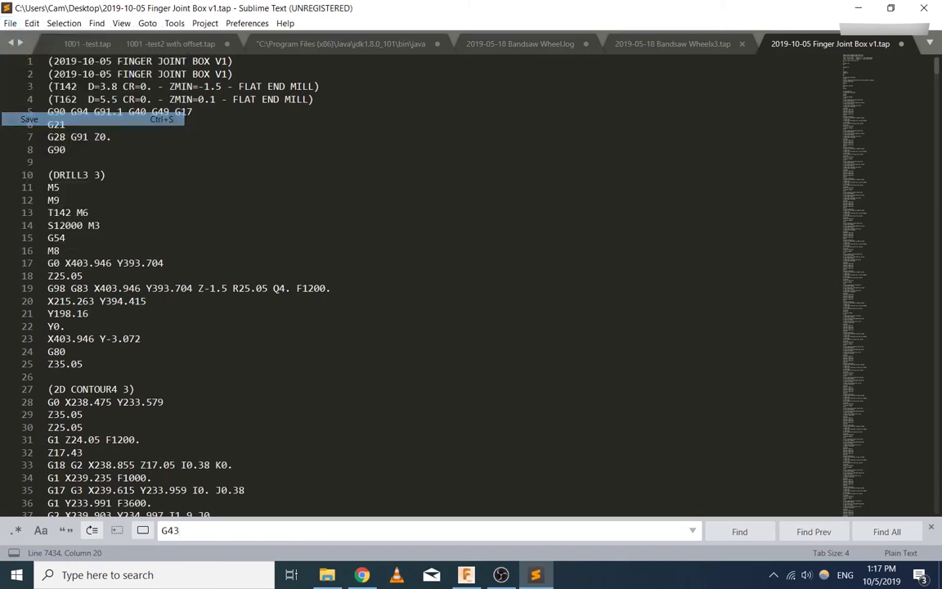
key("ctrl+w")
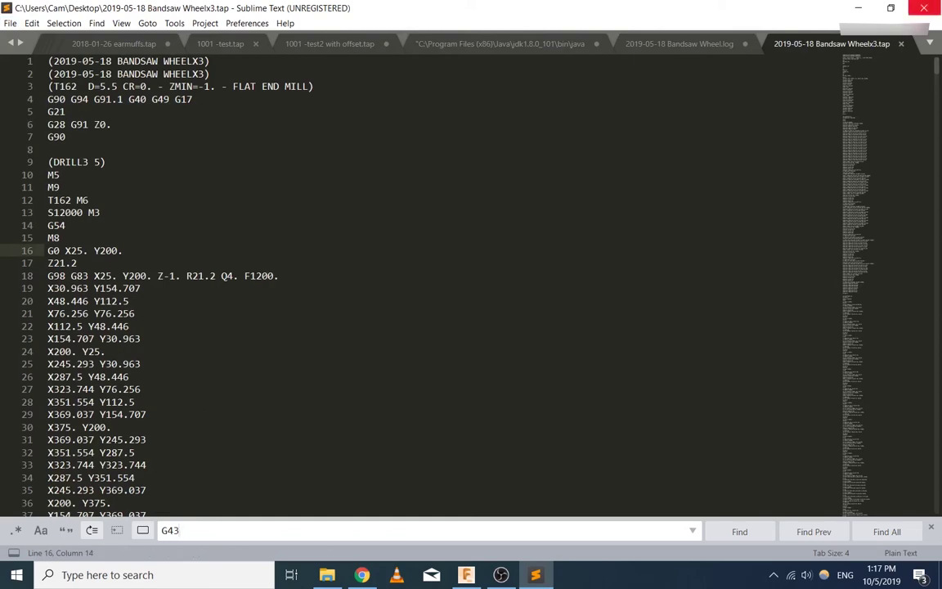
left_click(890, 8)
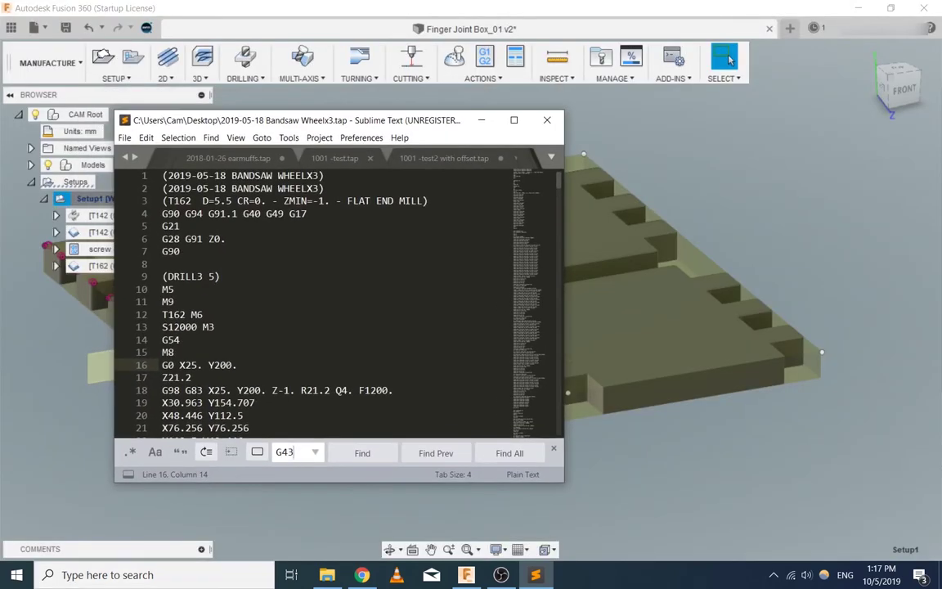
Step: Switch to Chrome, open Gmail in a new tab, and bring up a message draft
left_click(362, 575)
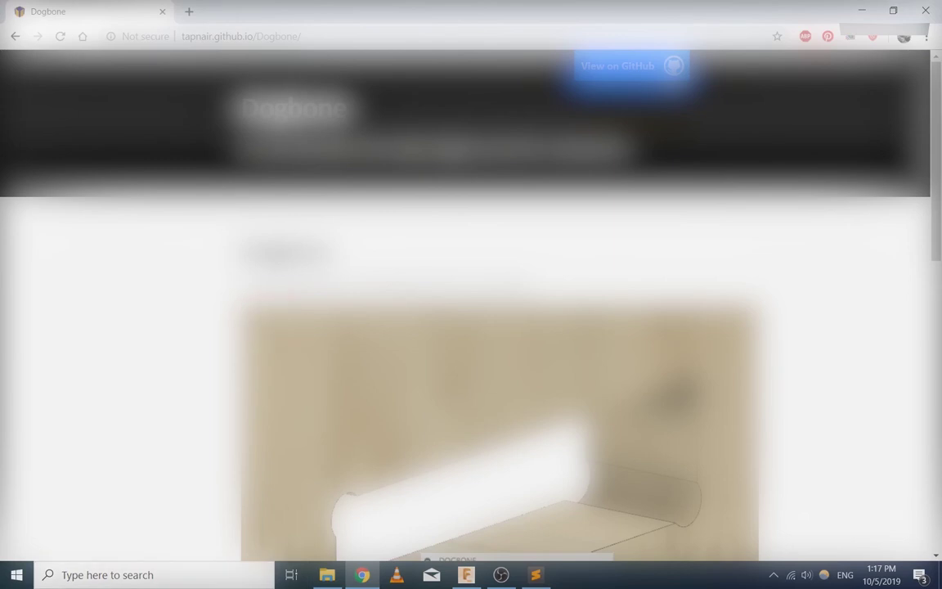
key("ctrl+t")
type("gmai")
key("Return")
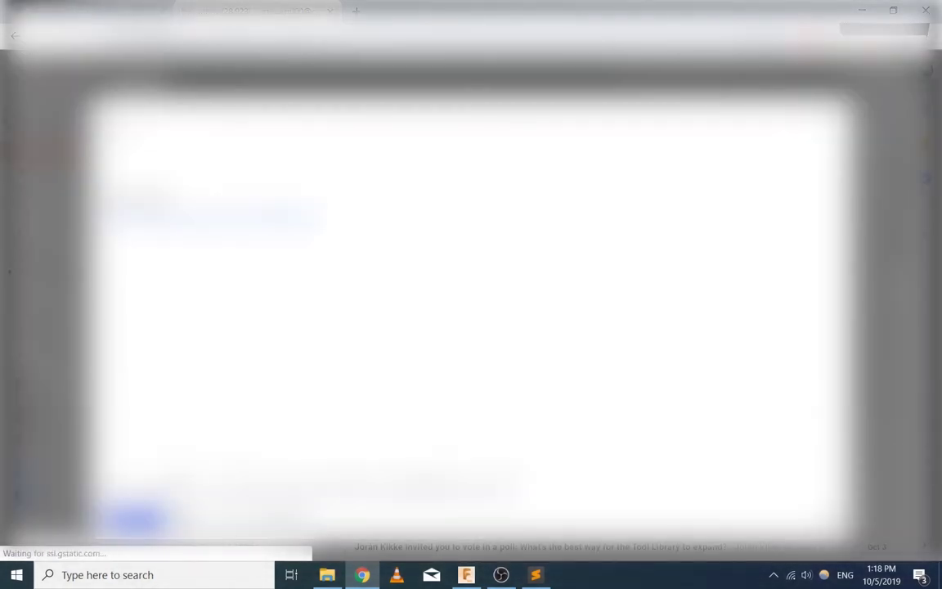
left_click(205, 520)
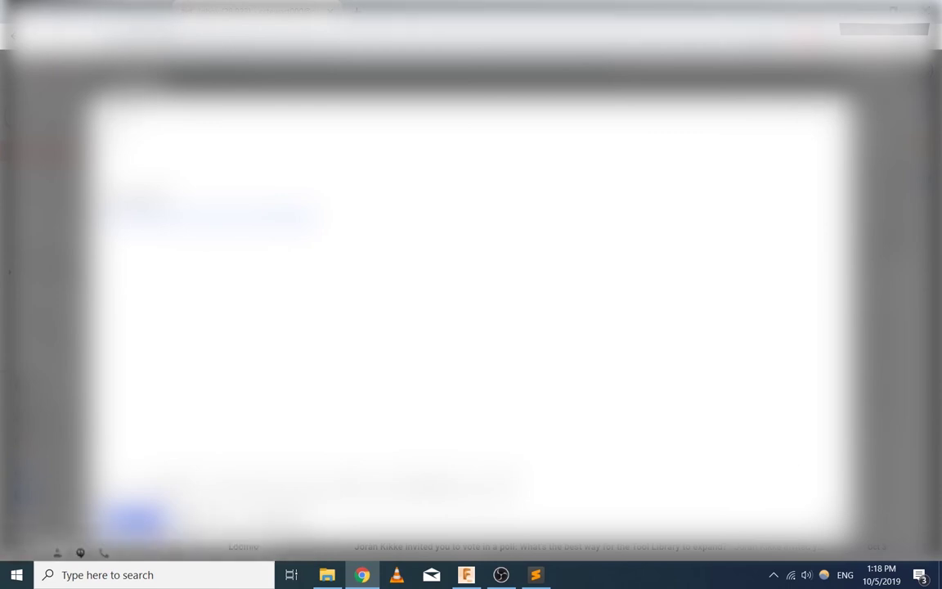